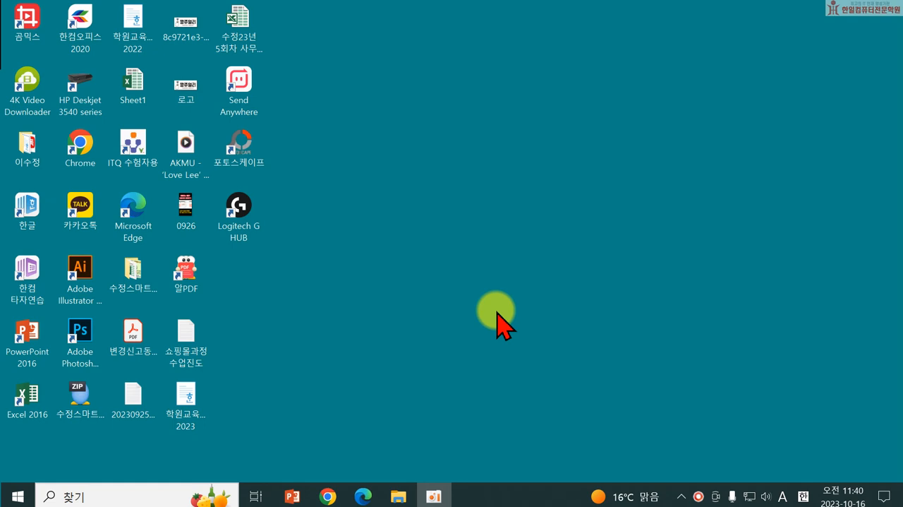
Step: Open Send Anywhere on the computer and share the seven selected phone gallery items through the phone's Send Anywhere app
double_click(252, 89)
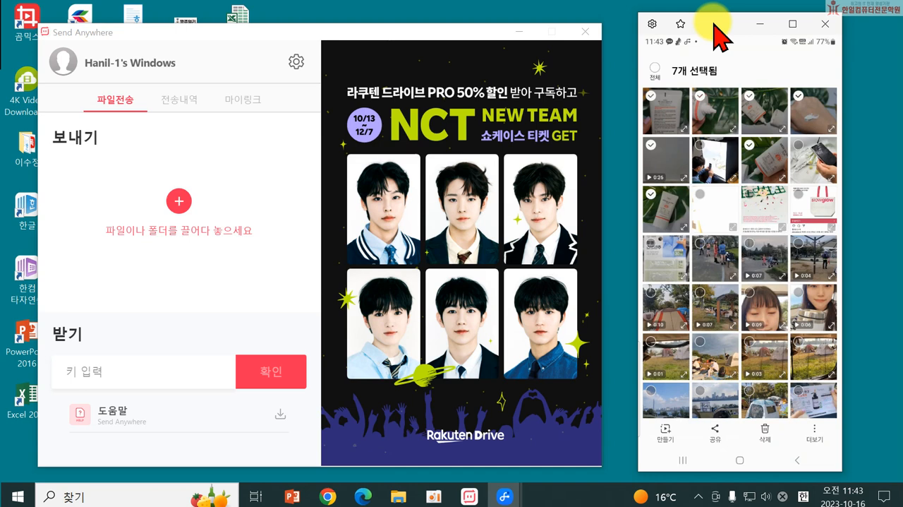
left_click(713, 429)
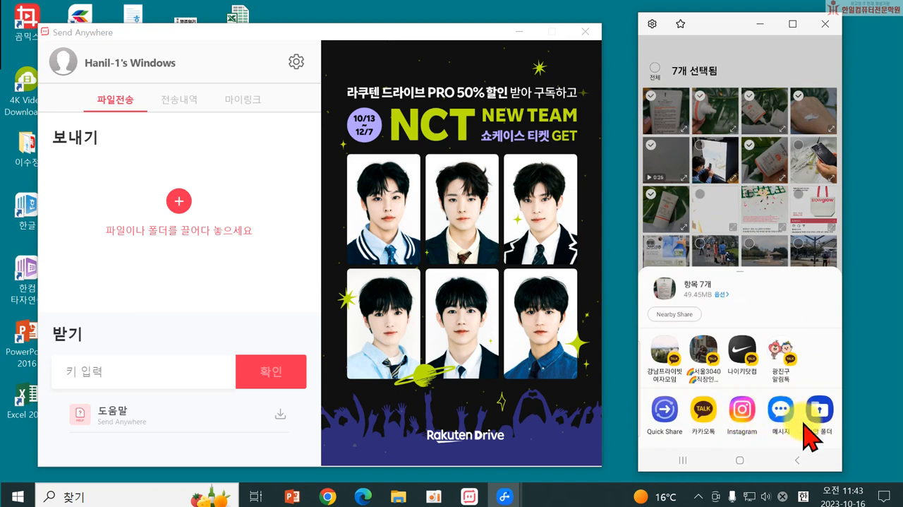
scroll(803, 423, "down", 5)
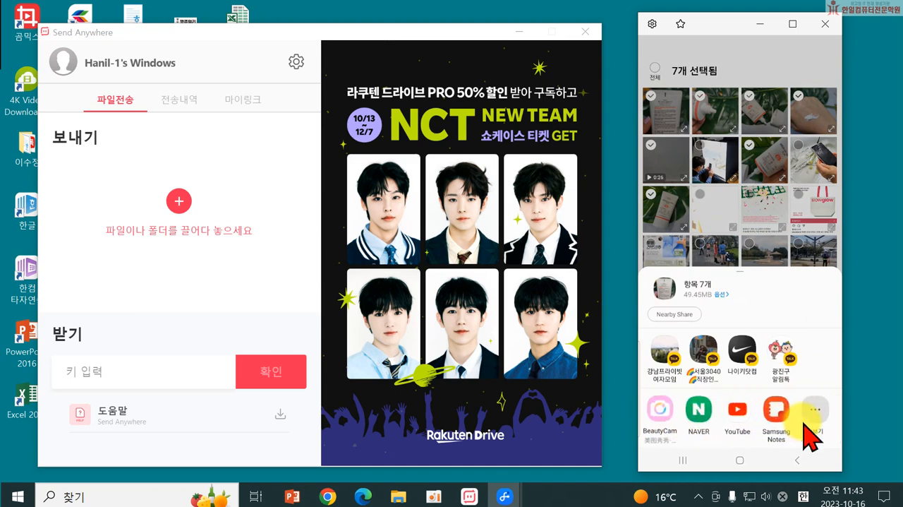
left_click(804, 423)
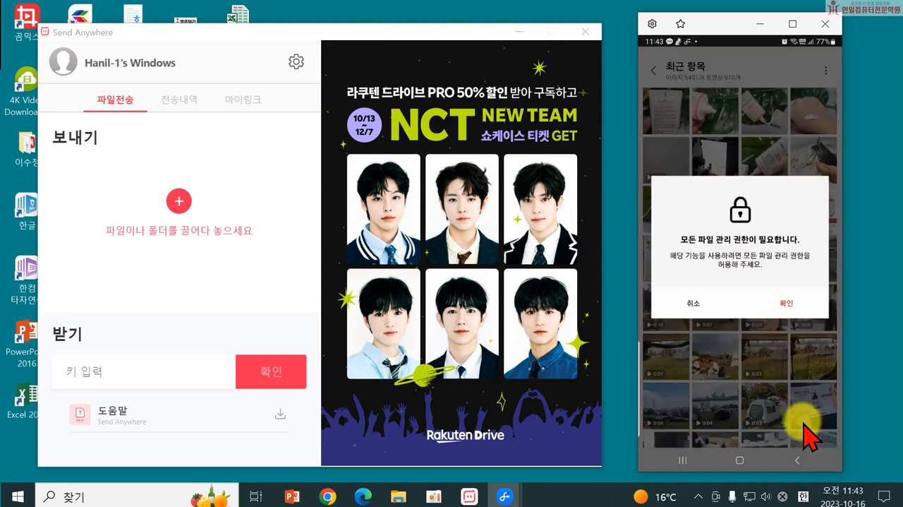
Step: Allow Send Anywhere to manage all files on the phone and dismiss the transfer hint on the waiting screen
left_click(802, 305)
scroll(800, 305, "down", 10)
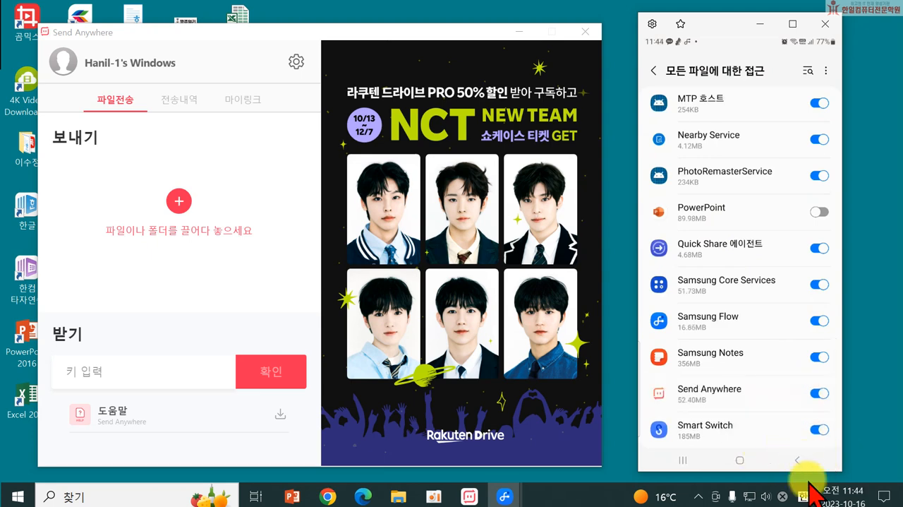
left_click(796, 462)
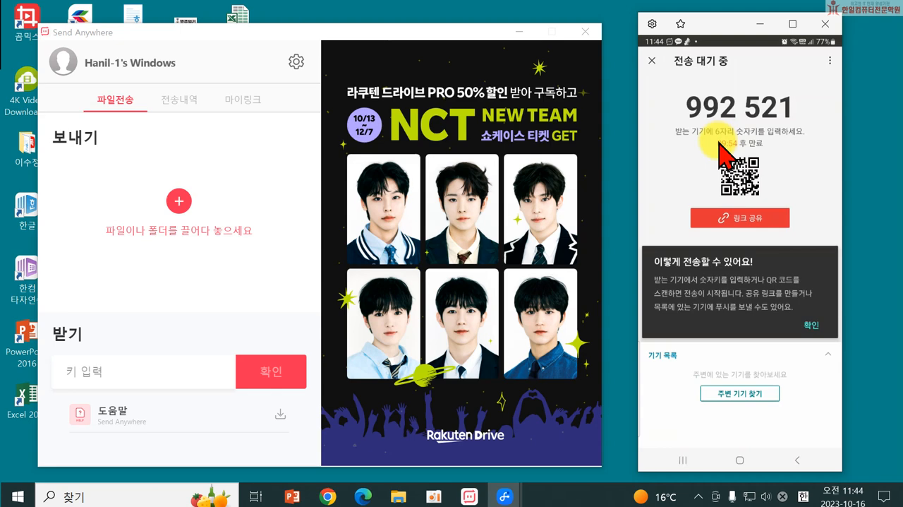
left_click(811, 324)
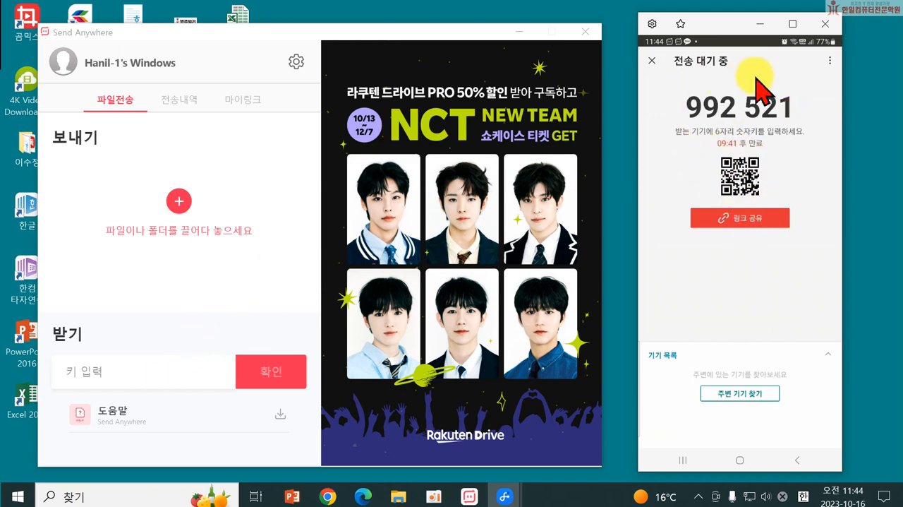
Step: Enter the six-digit transfer key shown on the phone to receive the files on the computer
left_click(101, 369)
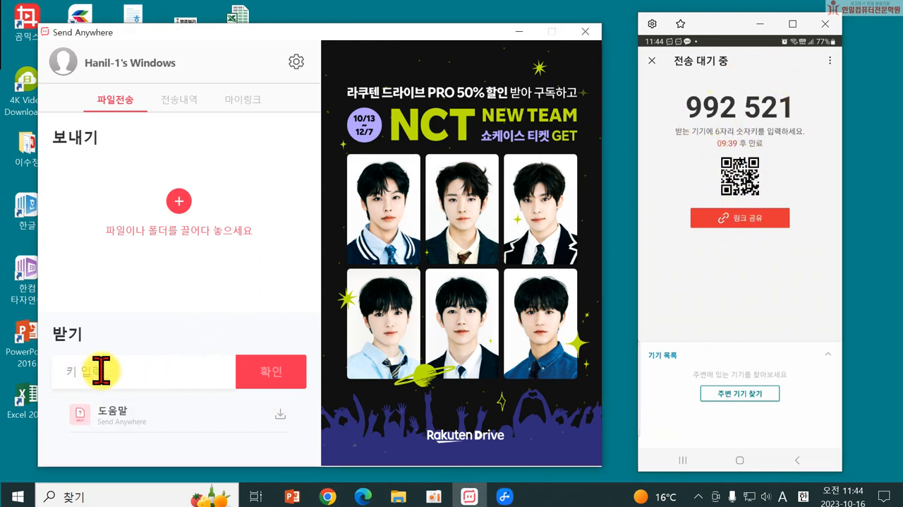
type("992521")
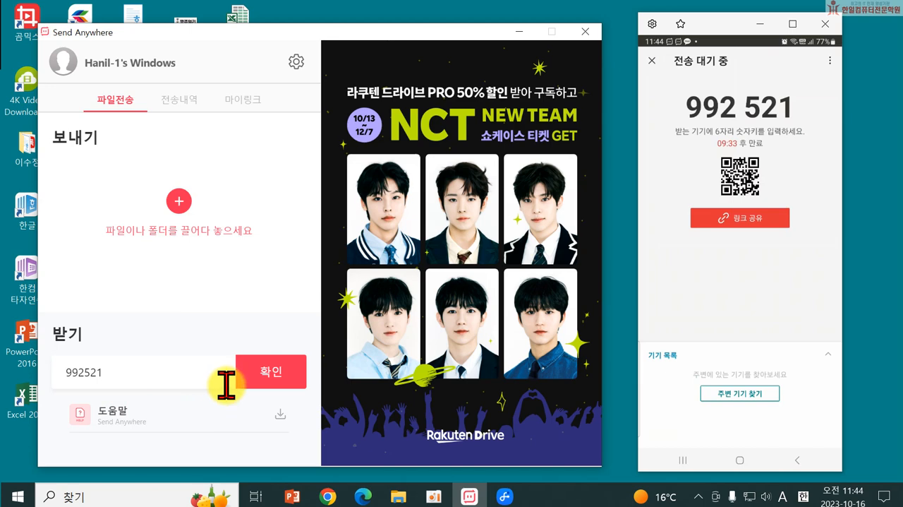
left_click(257, 387)
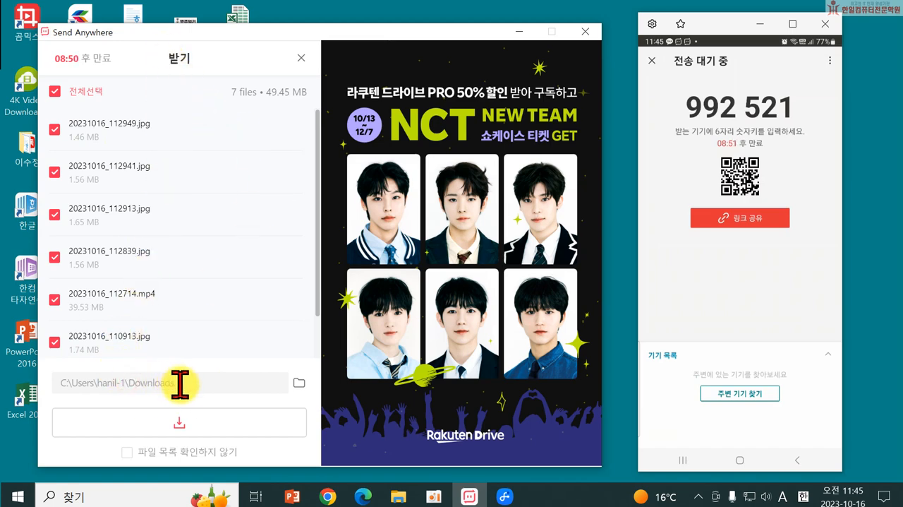
Step: Browse to the 수정스마트스토어 folder on the desktop for the received files' save location
left_click(299, 385)
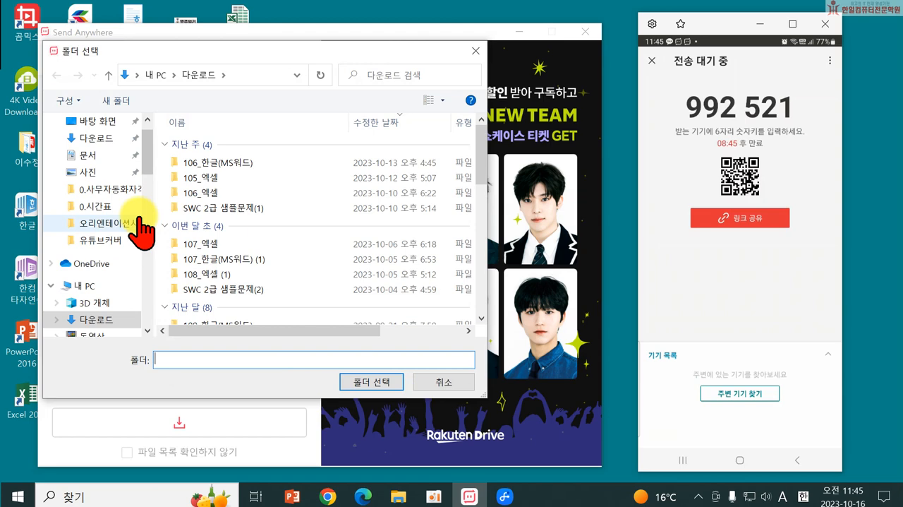
scroll(127, 240, "down", 1)
scroll(106, 275, "up", 2)
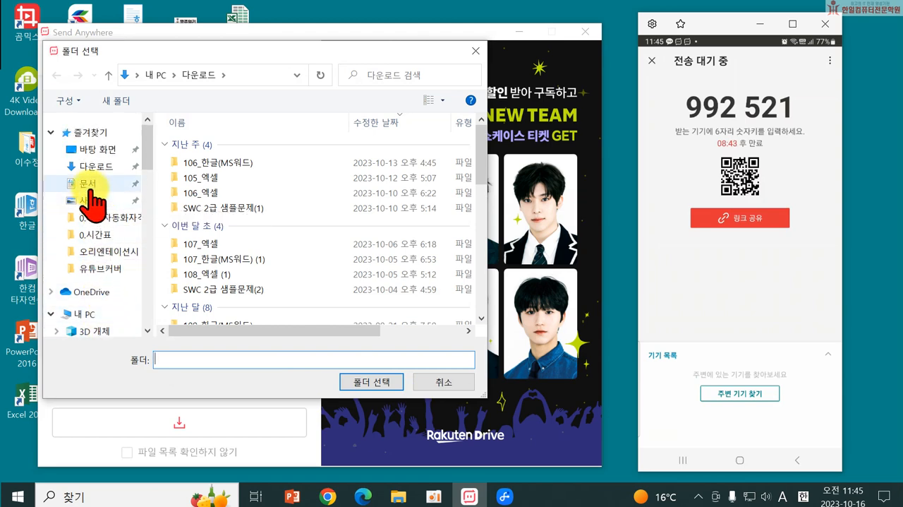
left_click(95, 151)
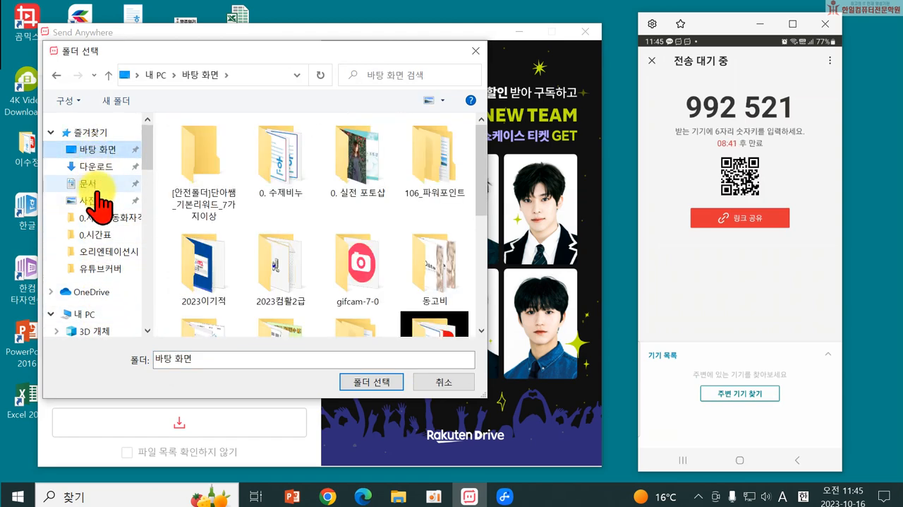
scroll(318, 296, "down", 2)
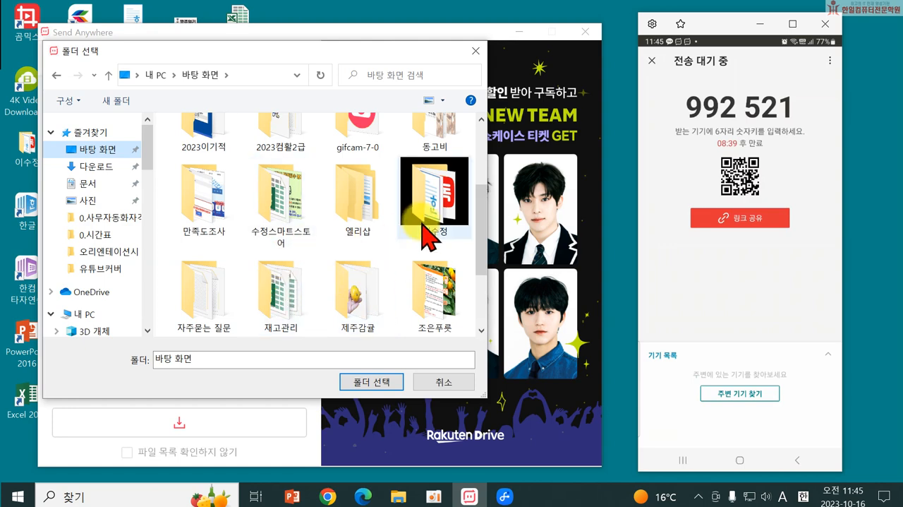
left_click(277, 219)
double_click(277, 219)
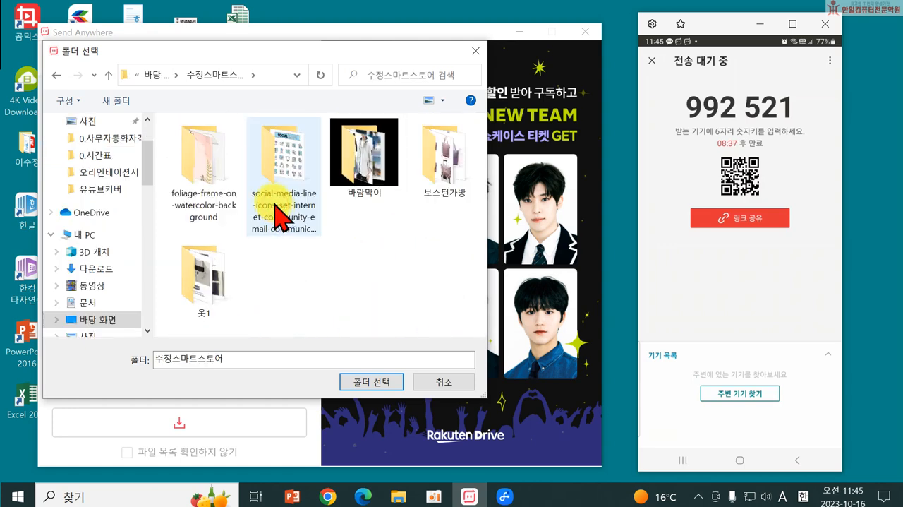
Step: Create a folder named 선크림 as the save location and download all received files into it
left_click(120, 103)
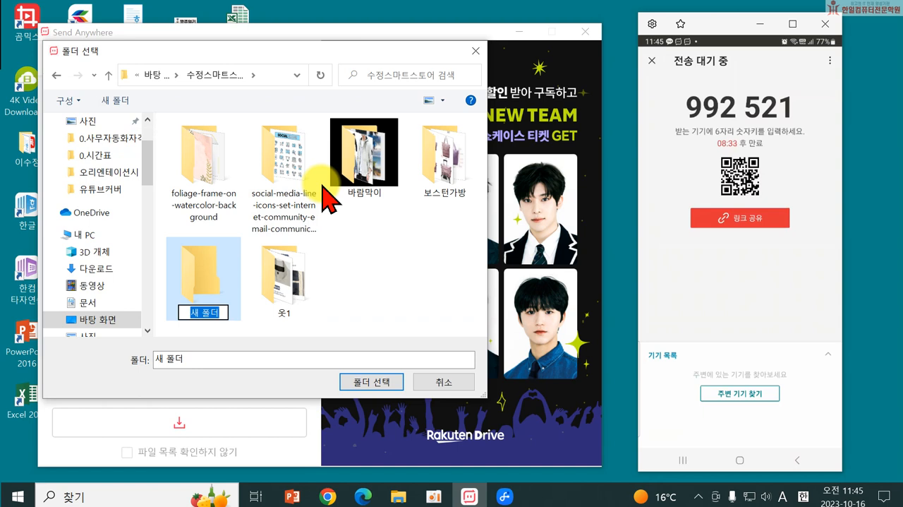
type("선크림")
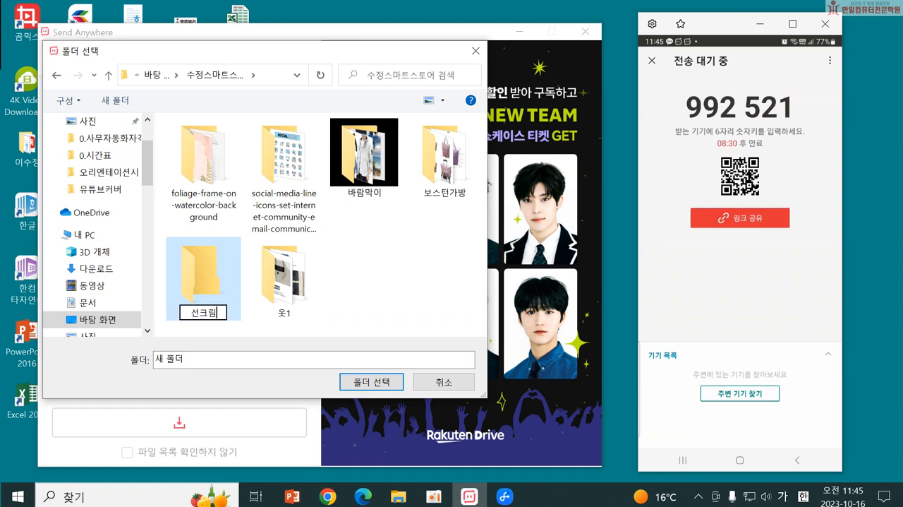
key("Return")
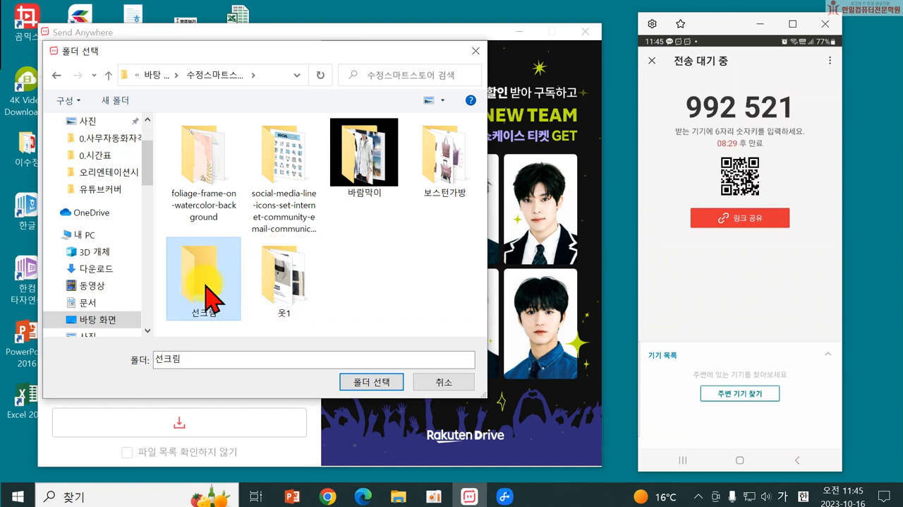
left_click(361, 381)
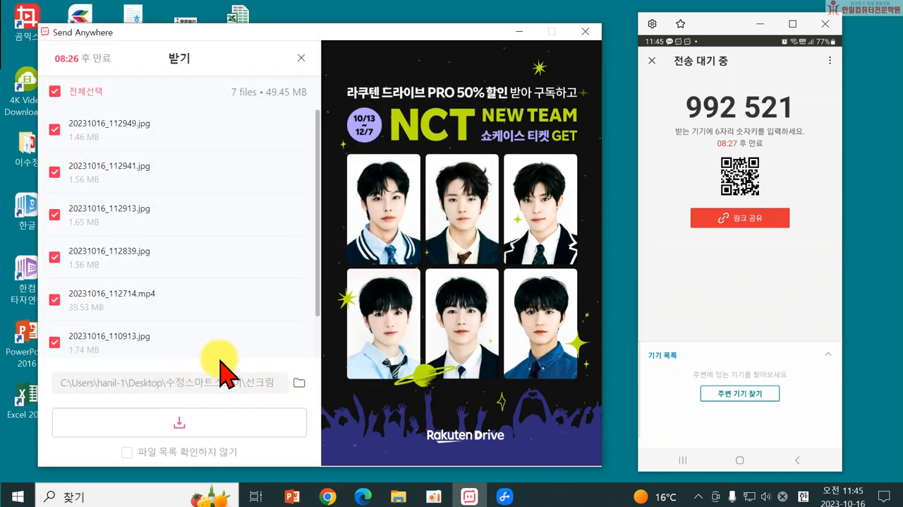
left_click(180, 427)
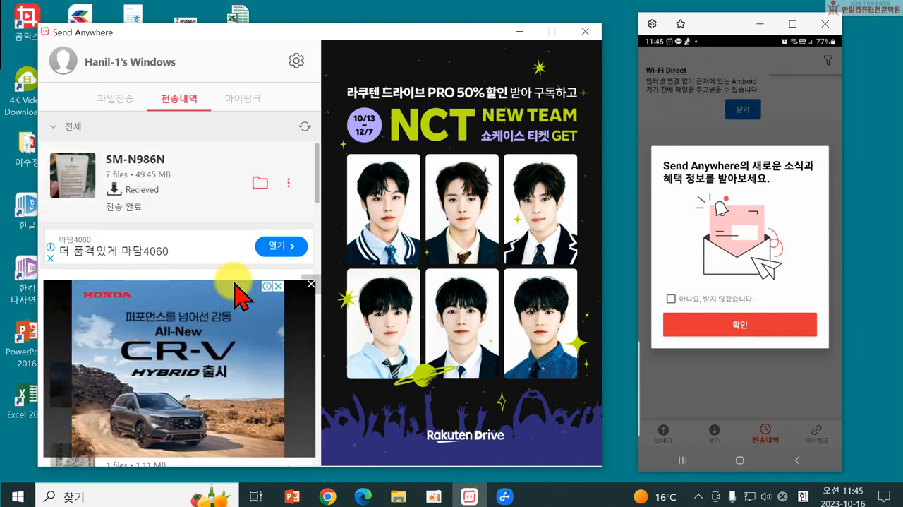
Step: Opt out of Send Anywhere news on the phone and close the phone mirror and Send Anywhere windows
left_click(671, 298)
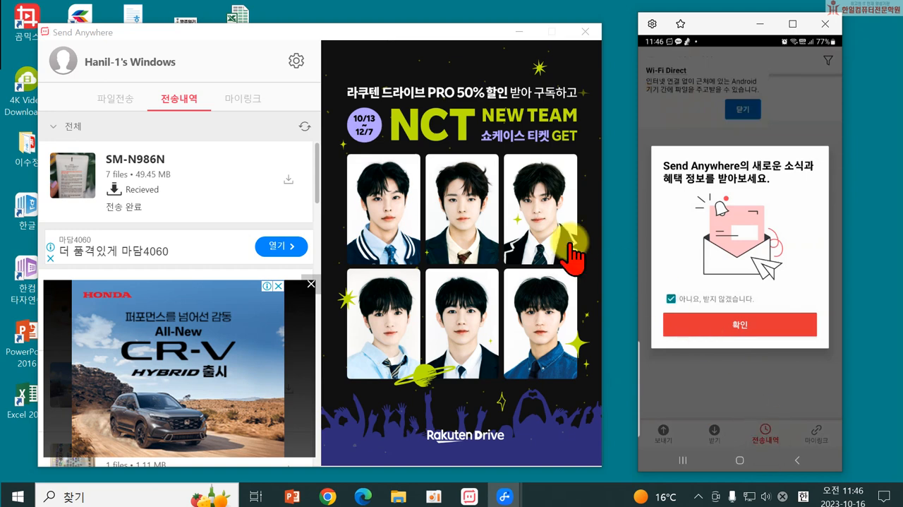
left_click(827, 26)
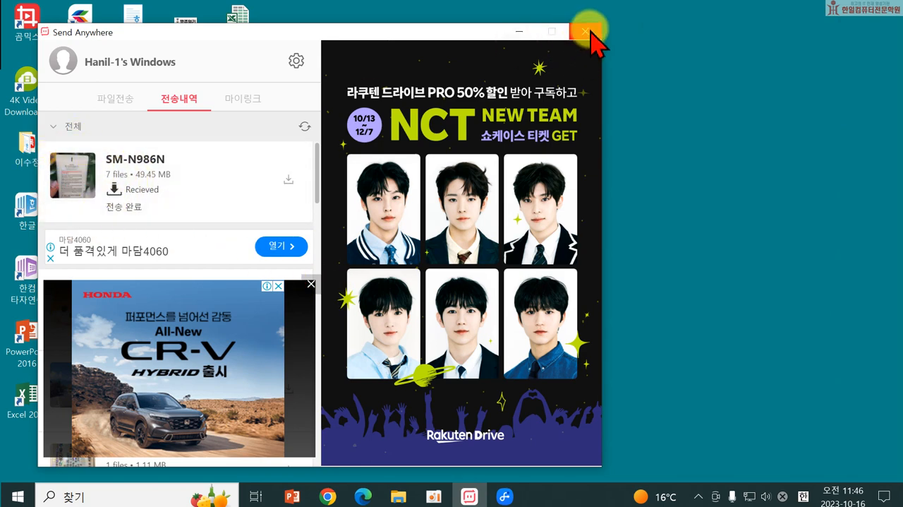
left_click(591, 30)
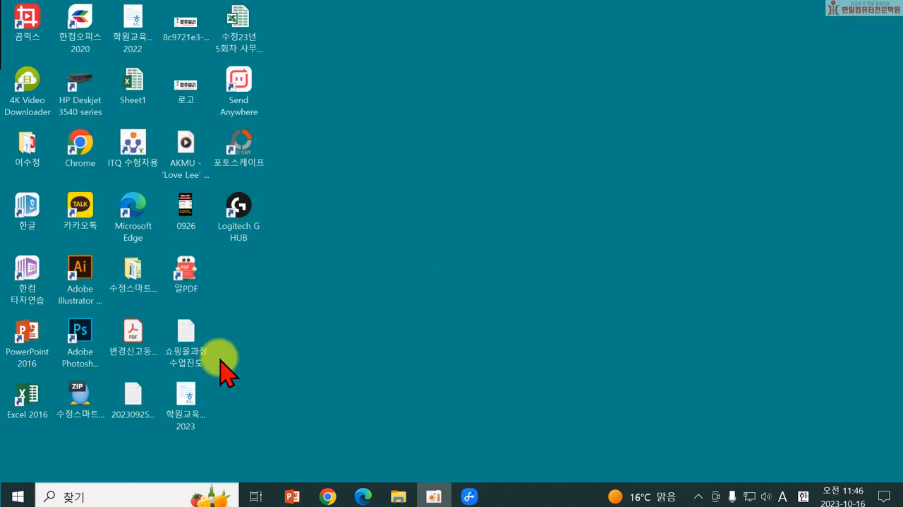
Step: Open the 선크림 folder inside the desktop's 수정스마트스토어 folder to show the transferred photos
double_click(157, 295)
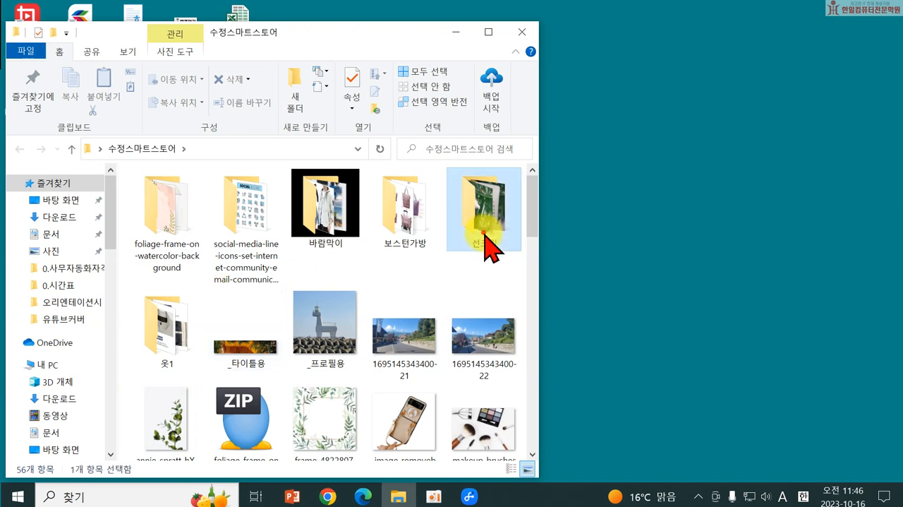
double_click(484, 235)
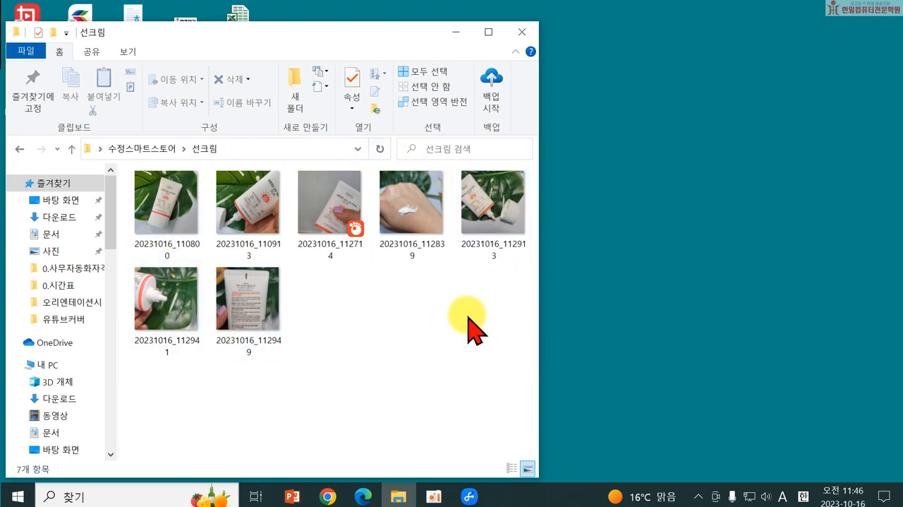
Step: Switch to Chrome and close the 도매꾹 shop page and the Naver search page
left_click(330, 497)
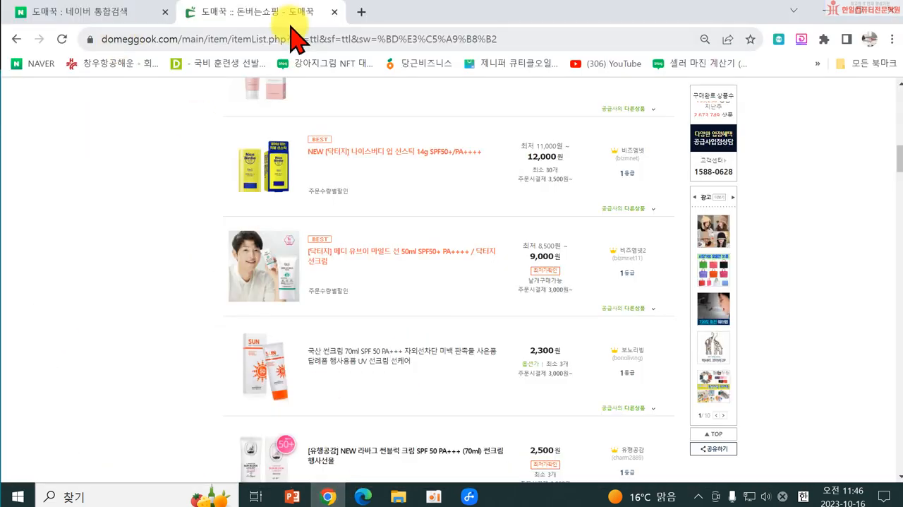
left_click(332, 9)
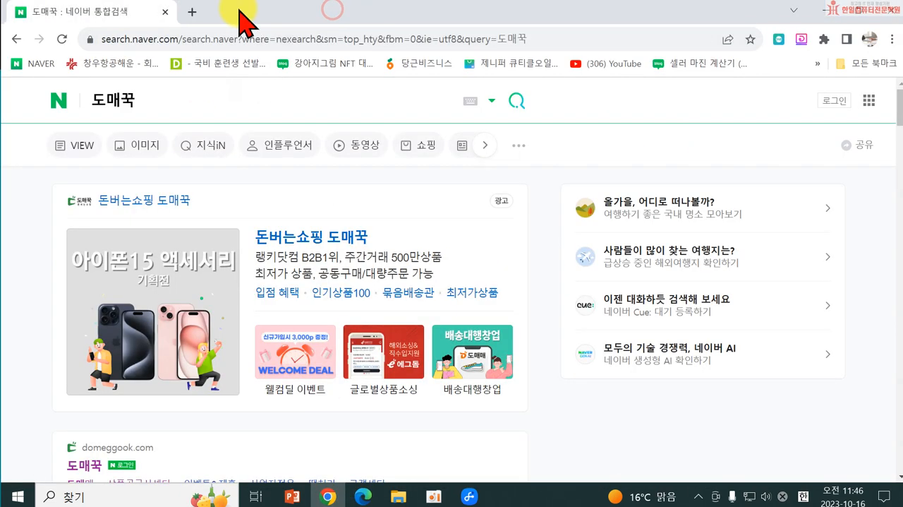
left_click(164, 12)
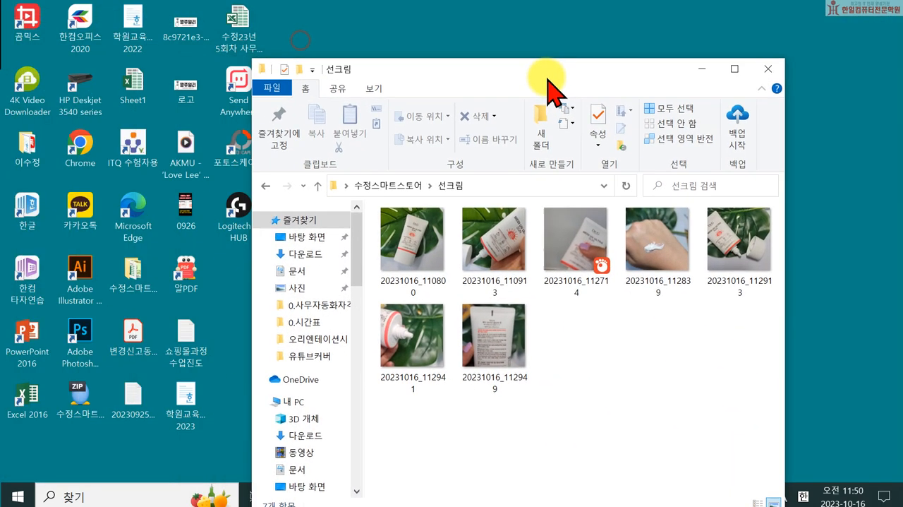
Step: Move the 선크림 folder window clear of the desktop icons and open PhotoScape's batch editor (일괄편집)
left_click_drag(550, 77, 644, 40)
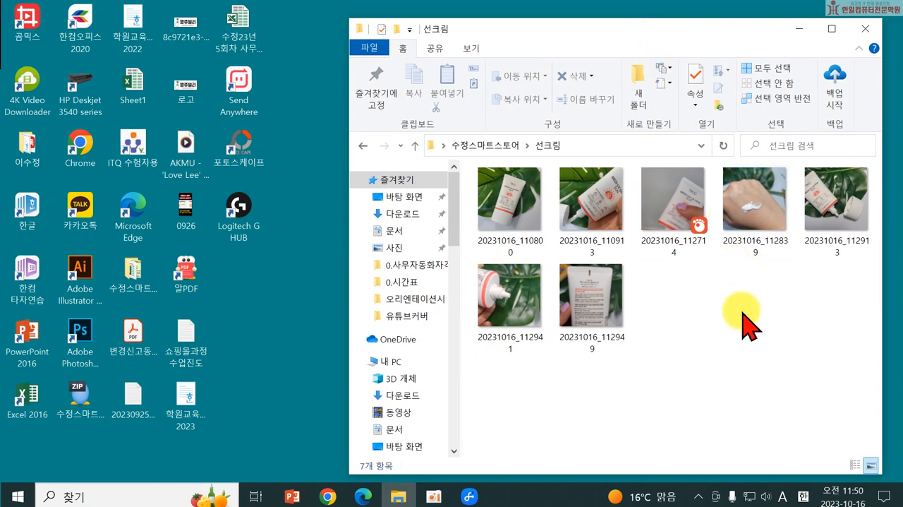
left_click(245, 146)
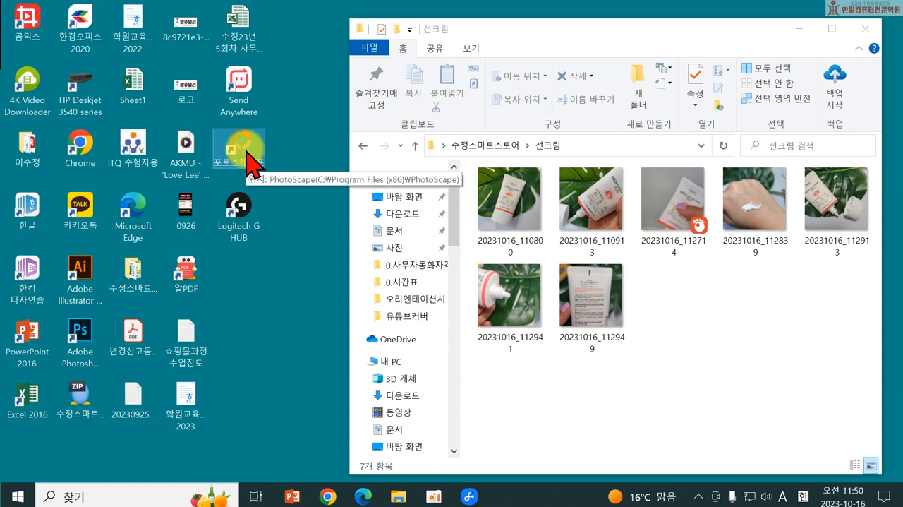
left_click(691, 382)
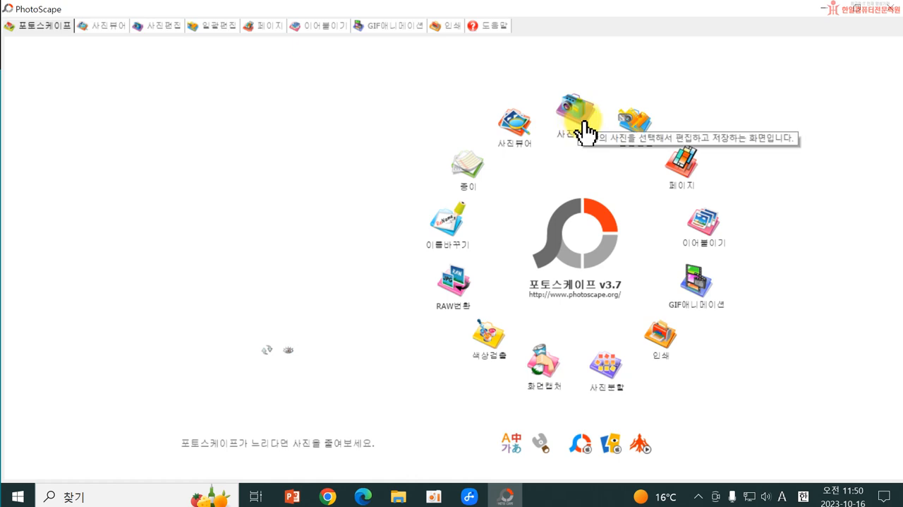
left_click(633, 125)
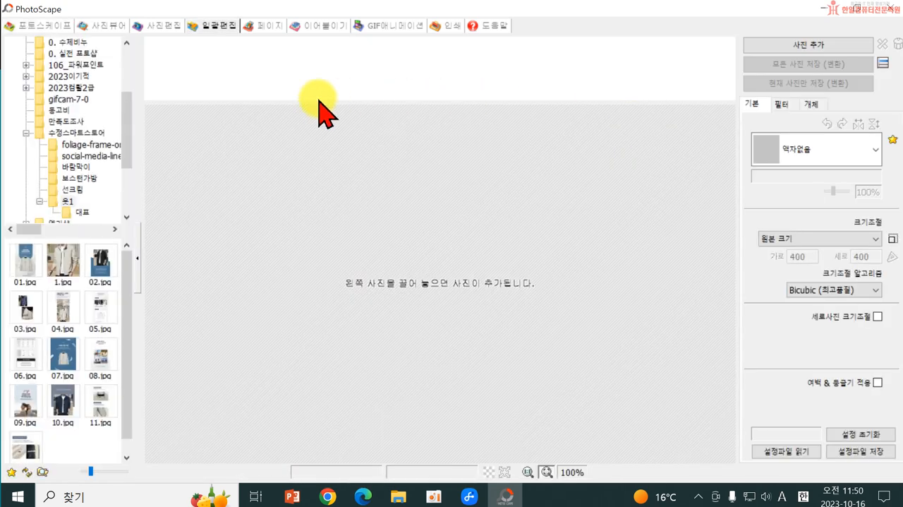
Step: Show the photos of the 선크림 folder under 수정스마트스토어 in the batch editor's folder tree
left_click_drag(125, 121, 125, 113)
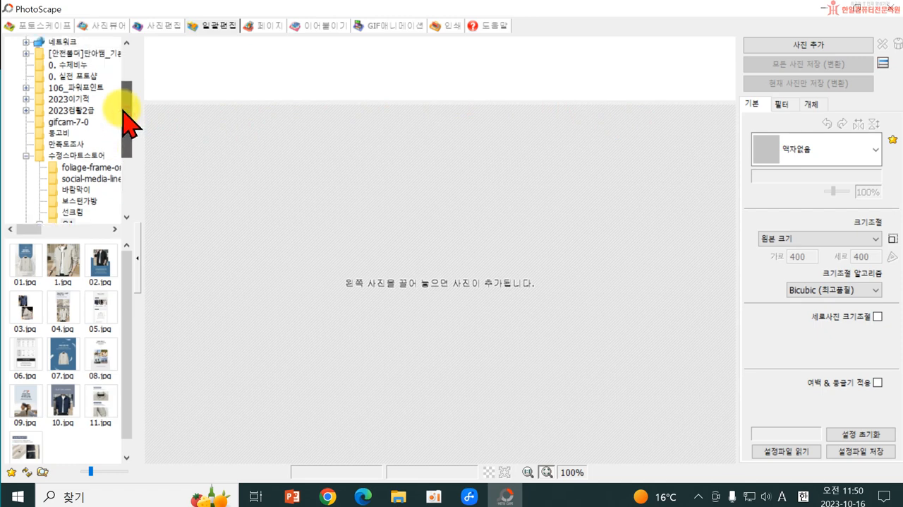
left_click(109, 156)
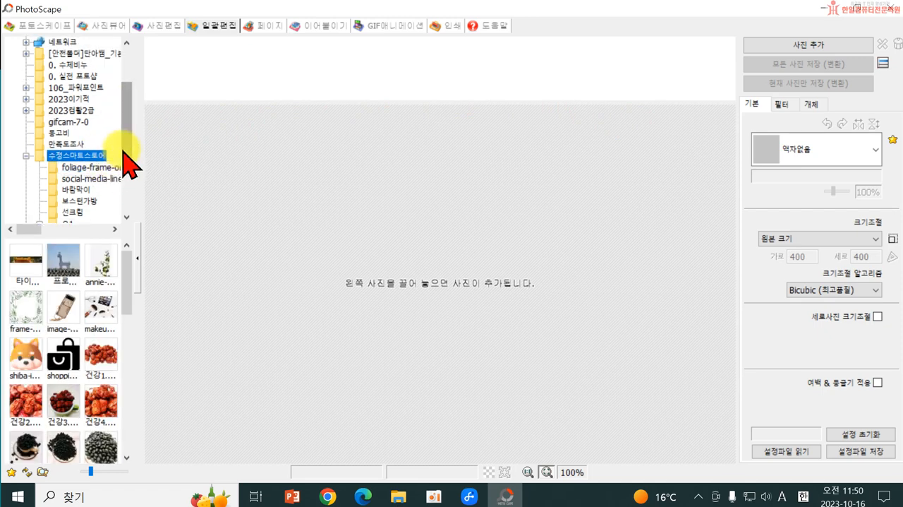
left_click(129, 148)
left_click(71, 178)
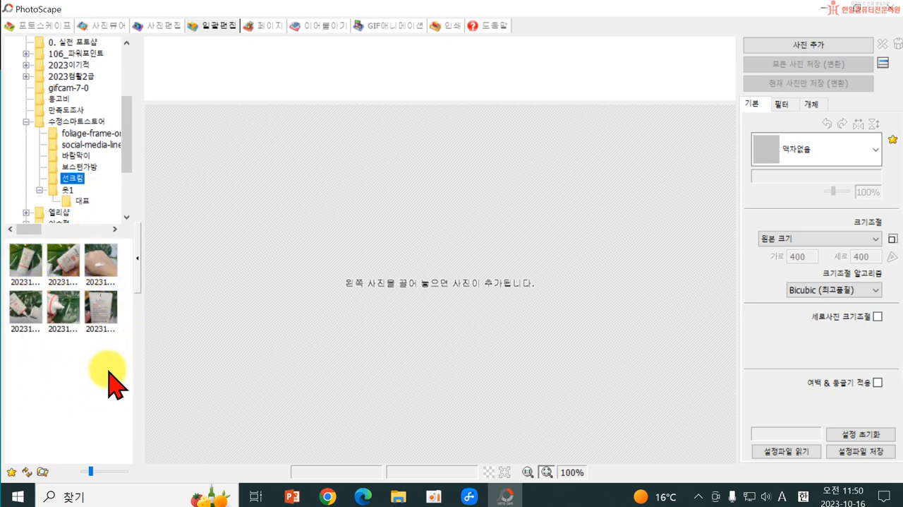
Step: Load all six 선크림 photos into the batch list and disable the 사진 2 and 글 1 overlay objects
left_click_drag(113, 385, 24, 258)
left_click_drag(101, 268, 541, 315)
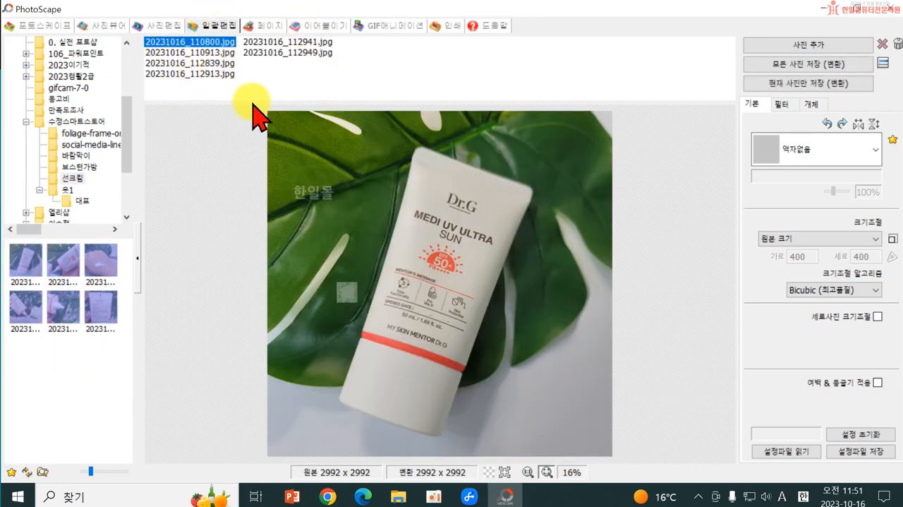
left_click(811, 103)
left_click(756, 154)
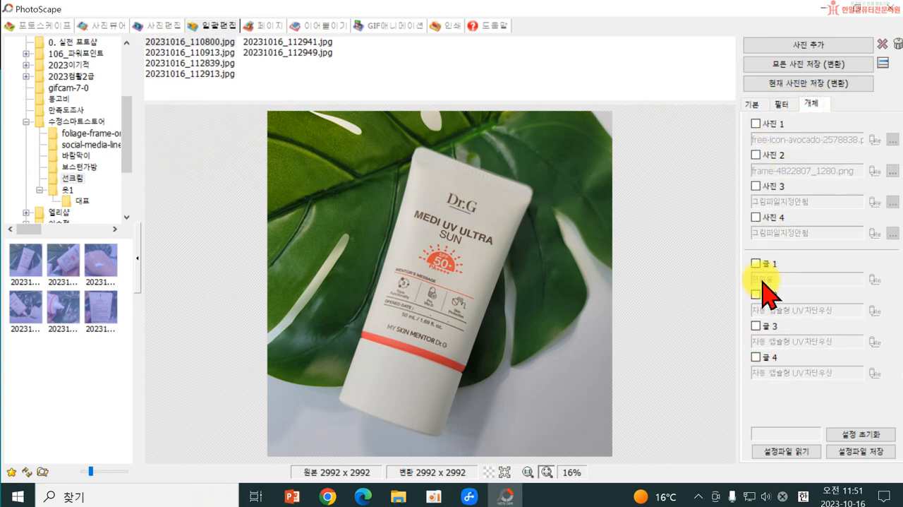
Step: Set the batch filters 밝게 (brighten) to 중 and 콘트라스트 개선 (contrast improvement) to 중
left_click(751, 105)
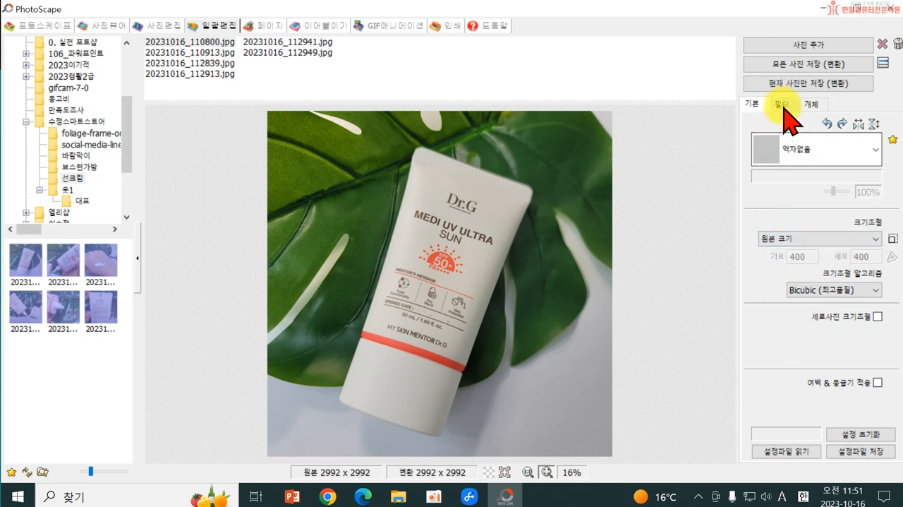
left_click(782, 106)
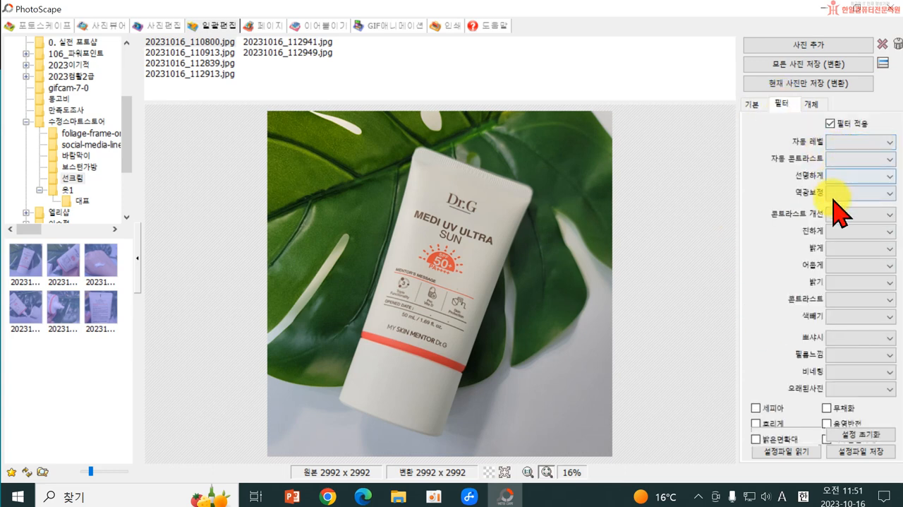
left_click(840, 247)
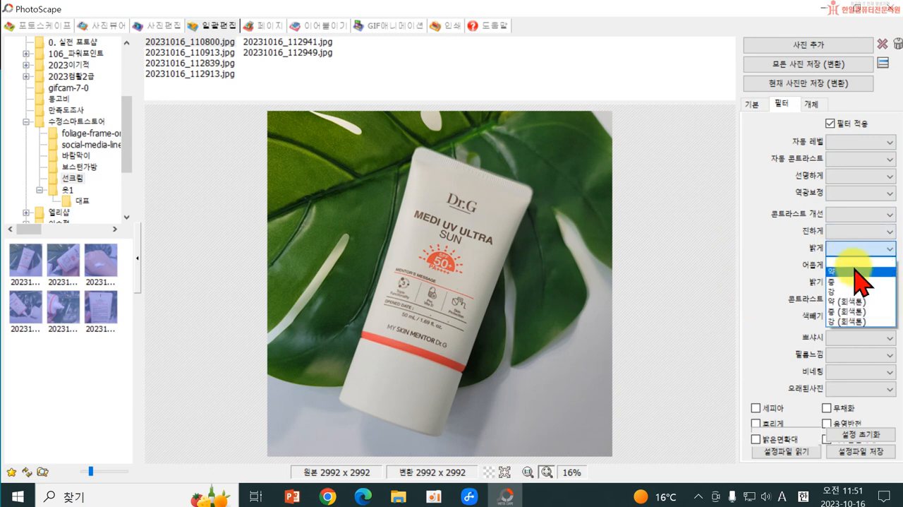
left_click(860, 281)
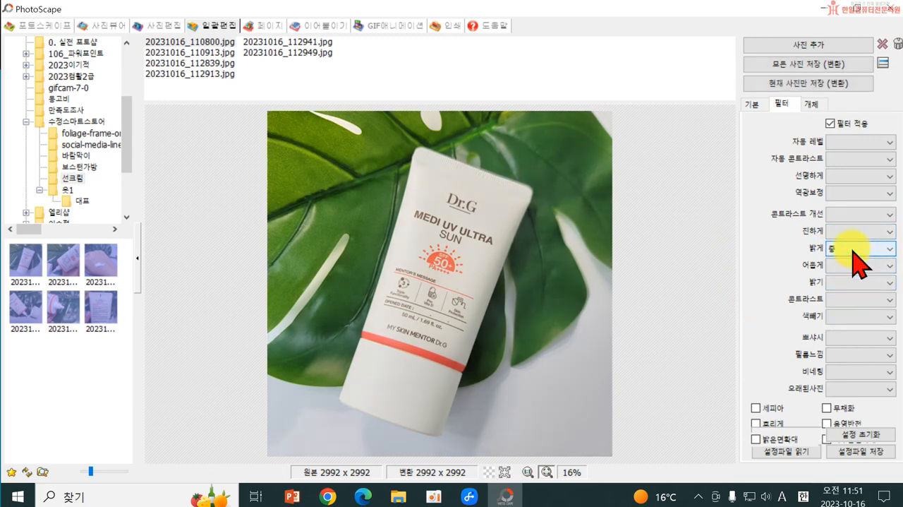
left_click(853, 216)
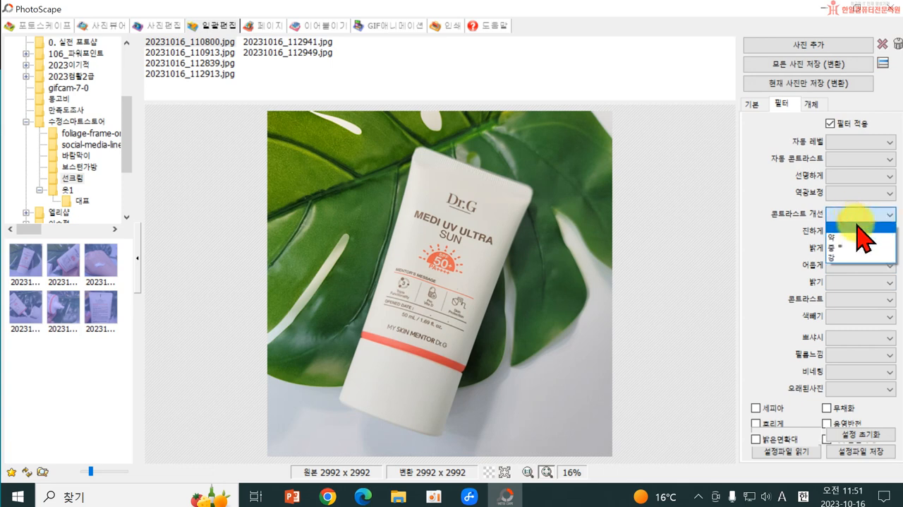
left_click(853, 257)
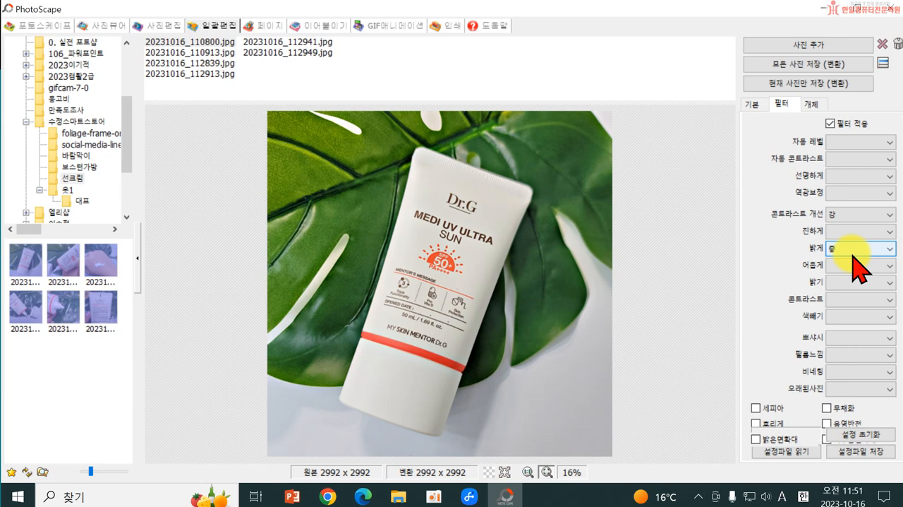
left_click(843, 220)
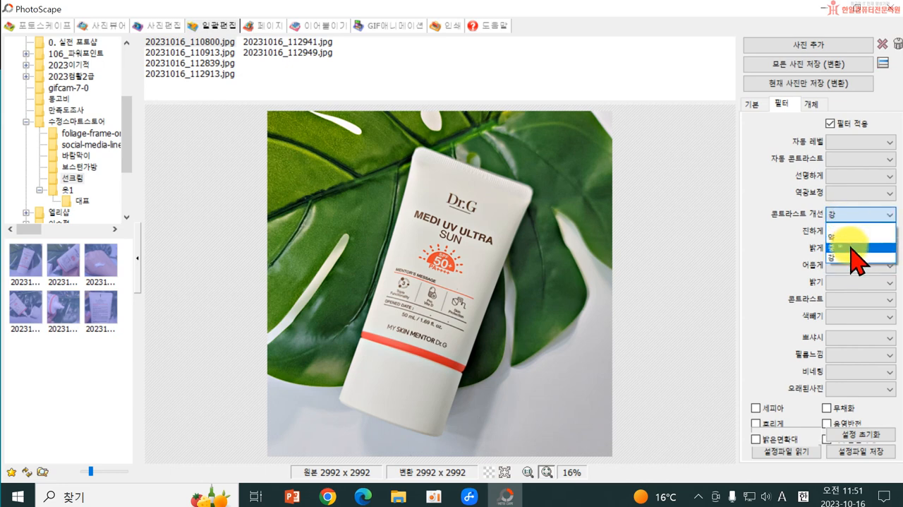
left_click(851, 246)
Step: Try the 약 level of the 밝게 filter and switch it back to 중
left_click(847, 248)
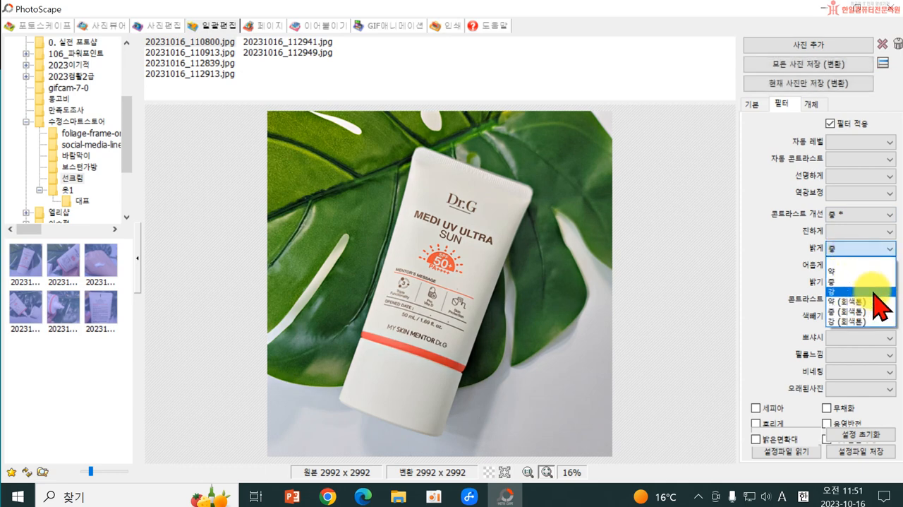
left_click(865, 273)
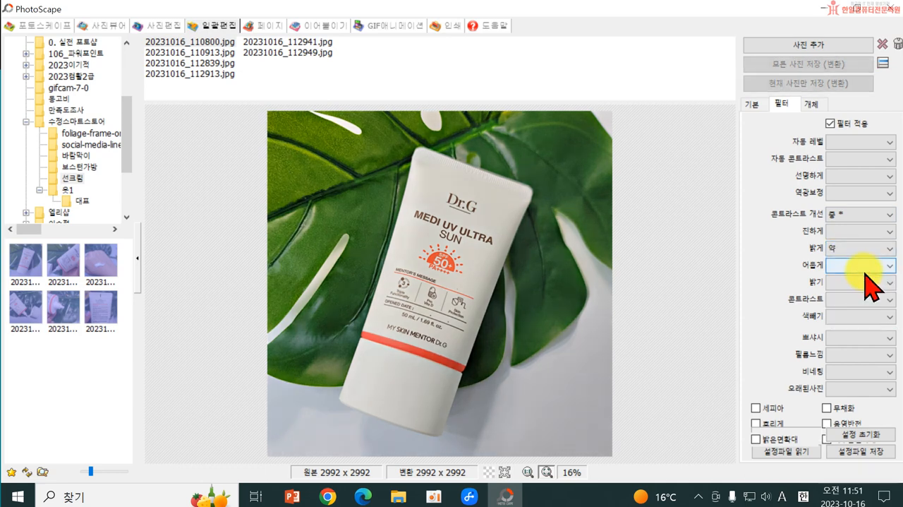
left_click(874, 249)
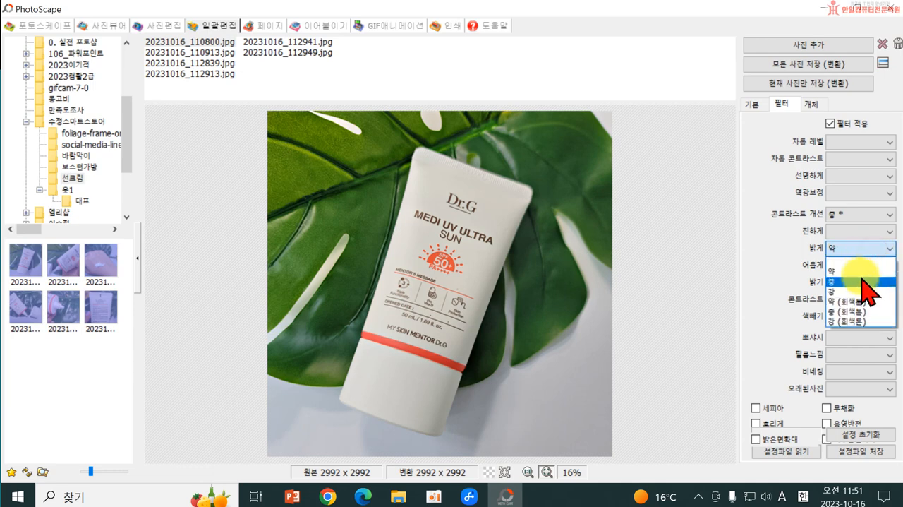
left_click(862, 281)
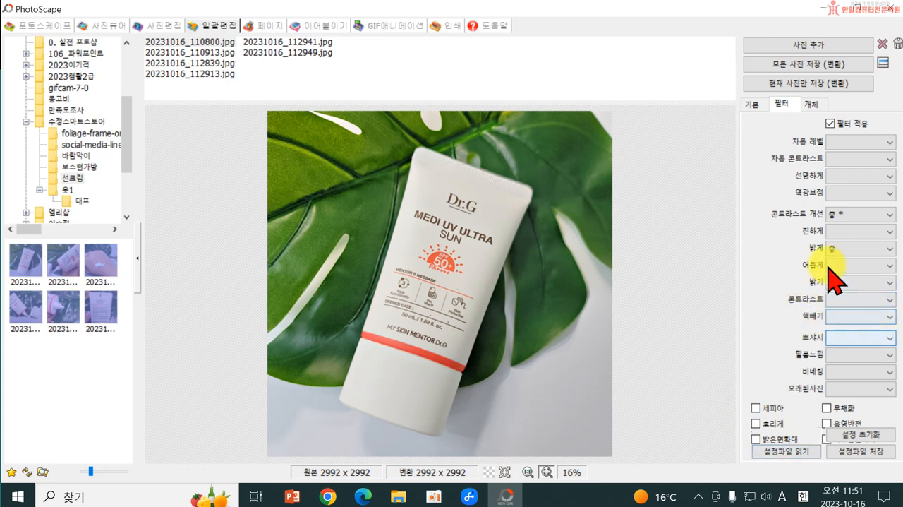
Step: Set the 선명하게 (sharpen) filter to +9 and raise the 밝게 filter to 강
left_click(854, 177)
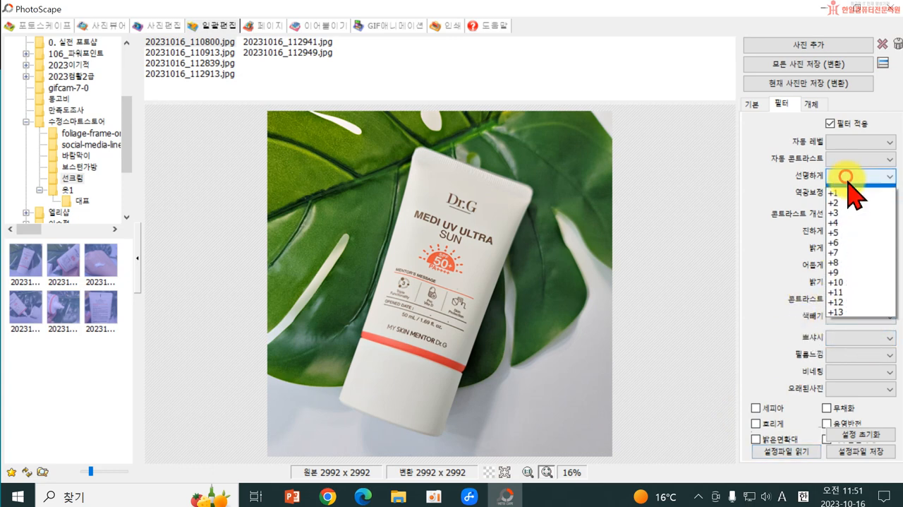
left_click(850, 245)
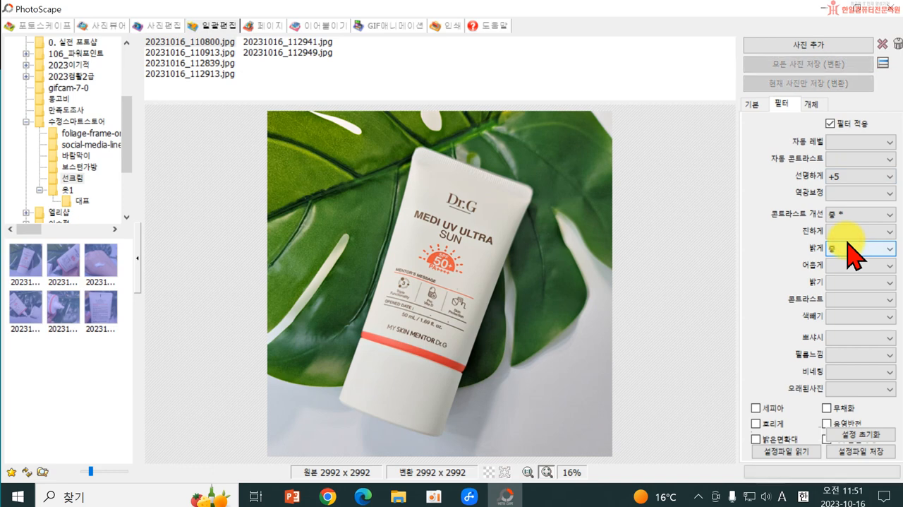
left_click(853, 179)
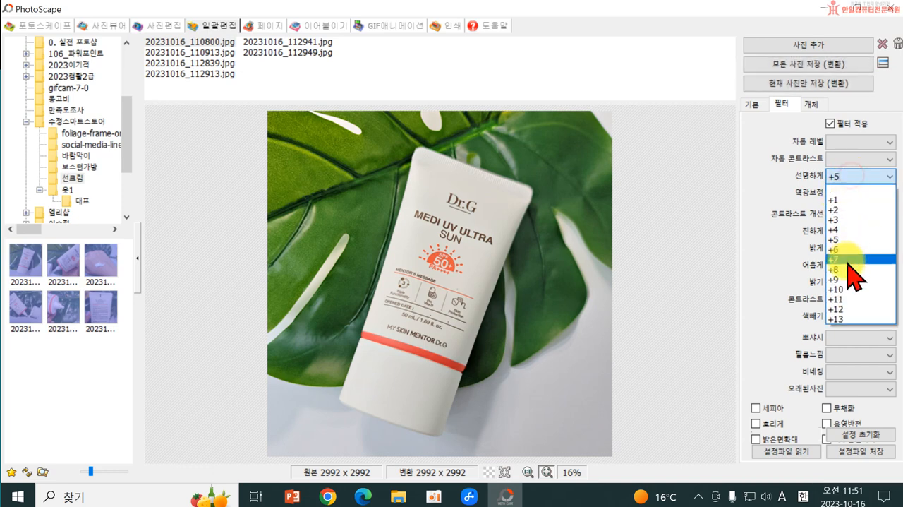
left_click(852, 280)
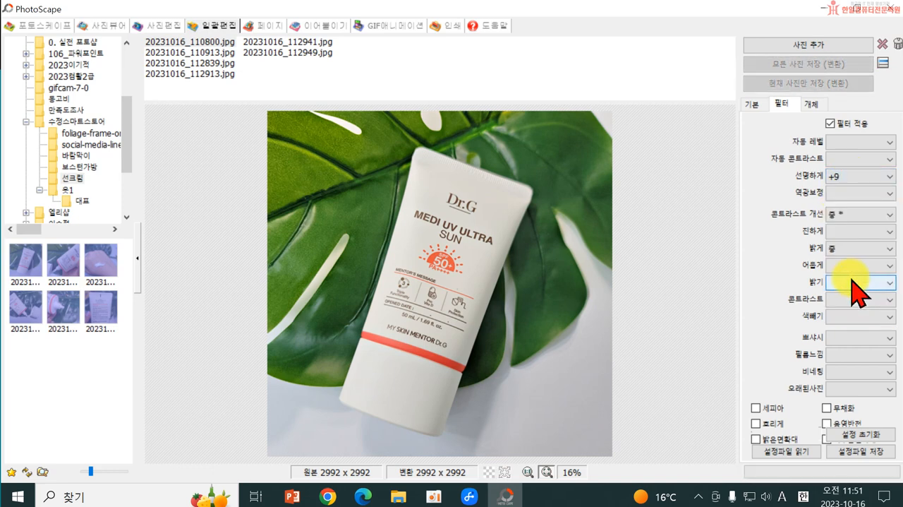
left_click(855, 248)
left_click(855, 299)
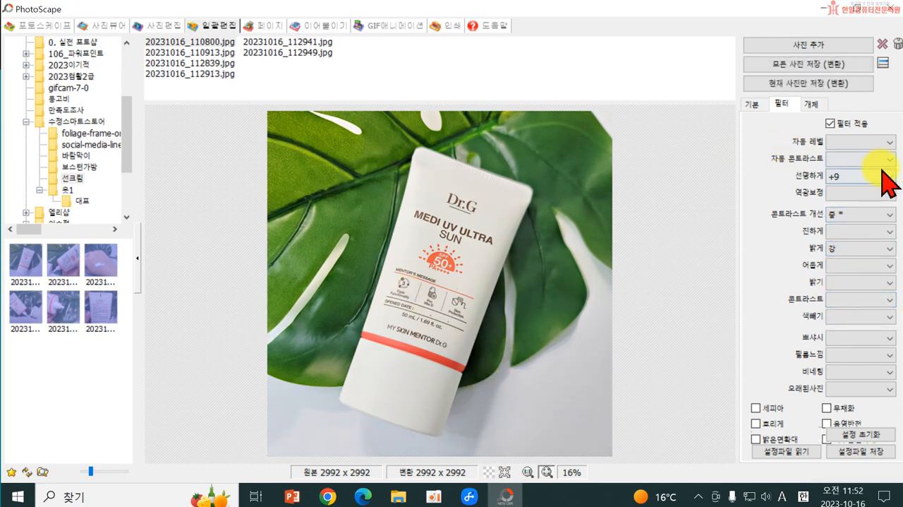
Step: Try the 자동 레벨 (auto level) filter at 강 and settle on 중
left_click(861, 144)
left_click(857, 184)
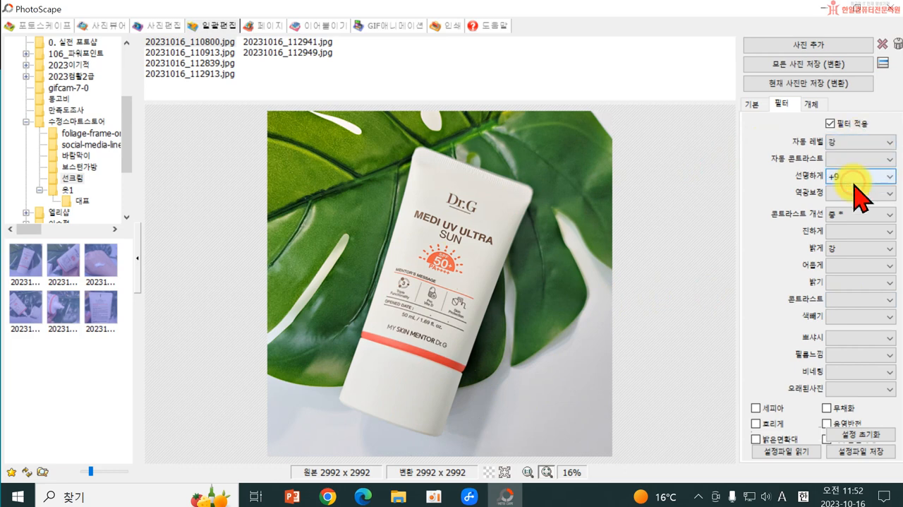
left_click(853, 141)
left_click(854, 173)
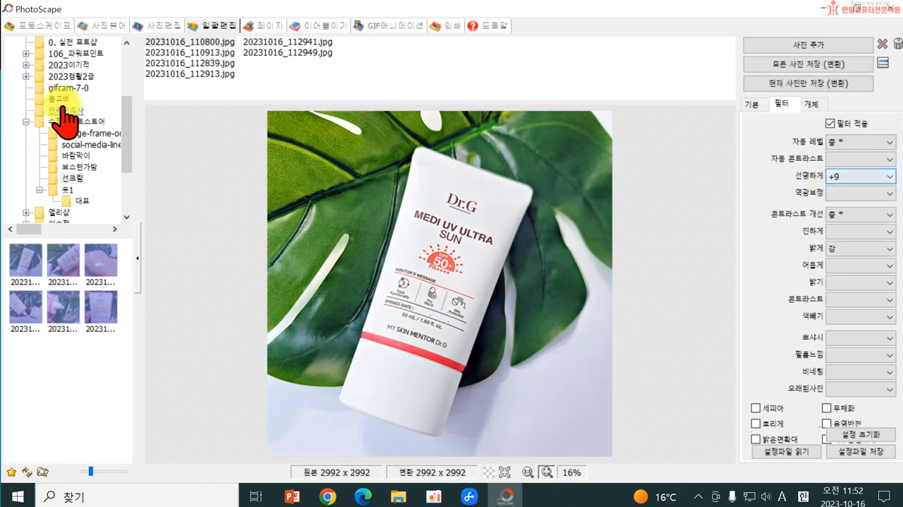
Step: Preview the filters on the other photos in the batch list, from 20231016_110913.jpg to 20231016_112949.jpg
left_click(176, 52)
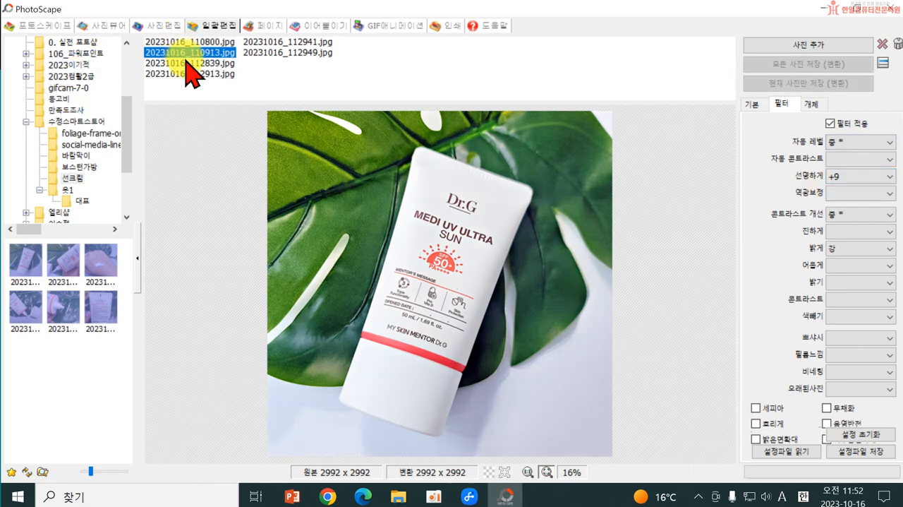
left_click(188, 63)
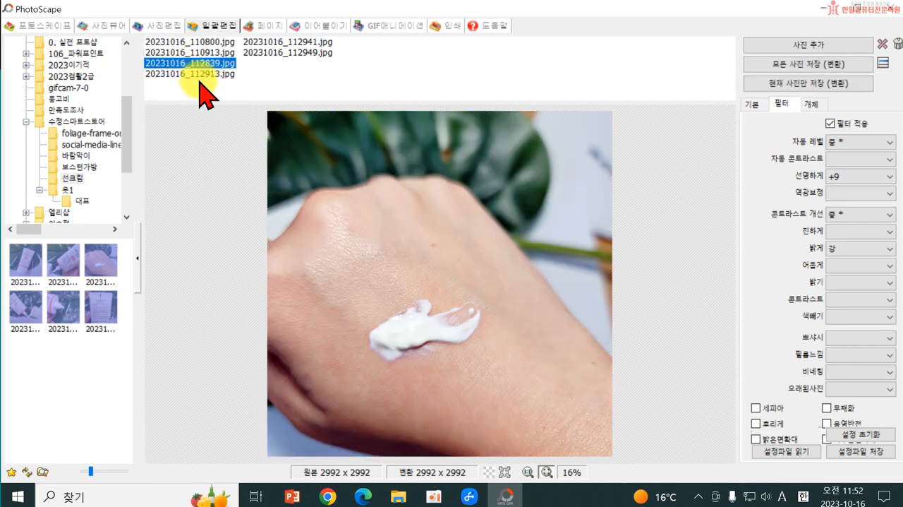
left_click(189, 74)
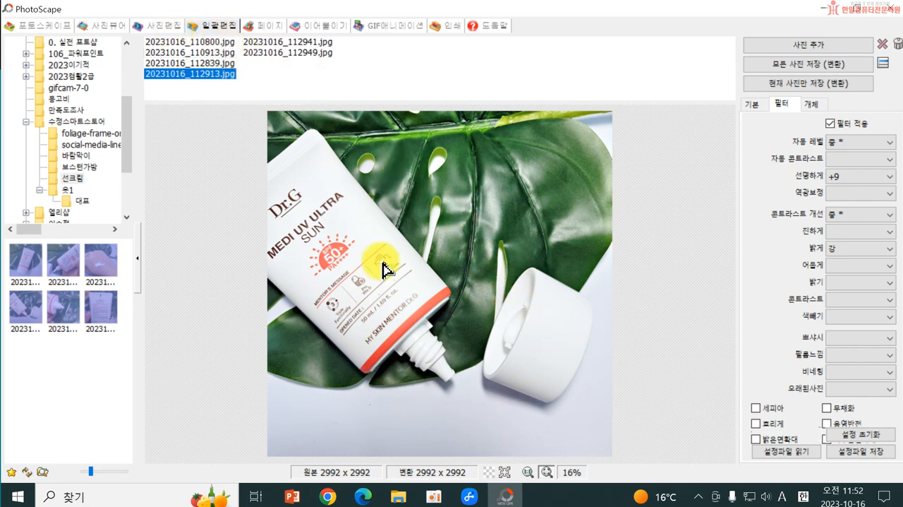
left_click(268, 52)
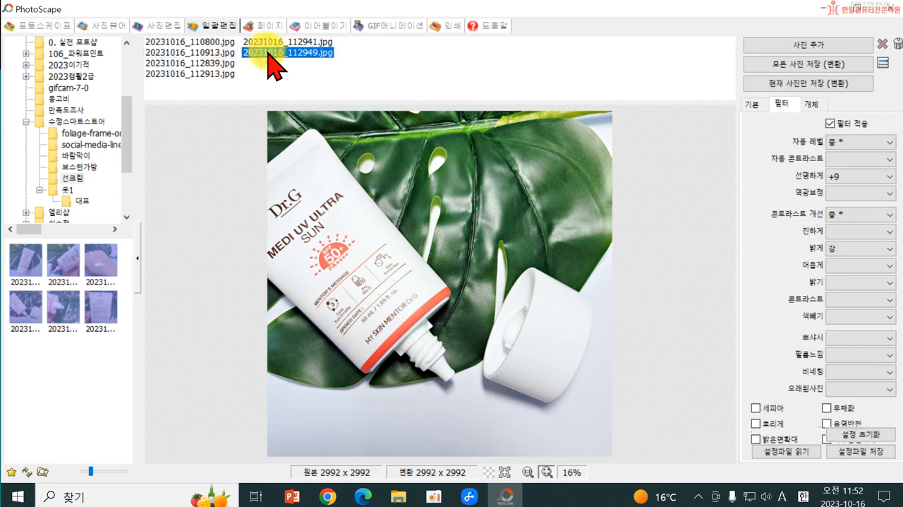
left_click(272, 42)
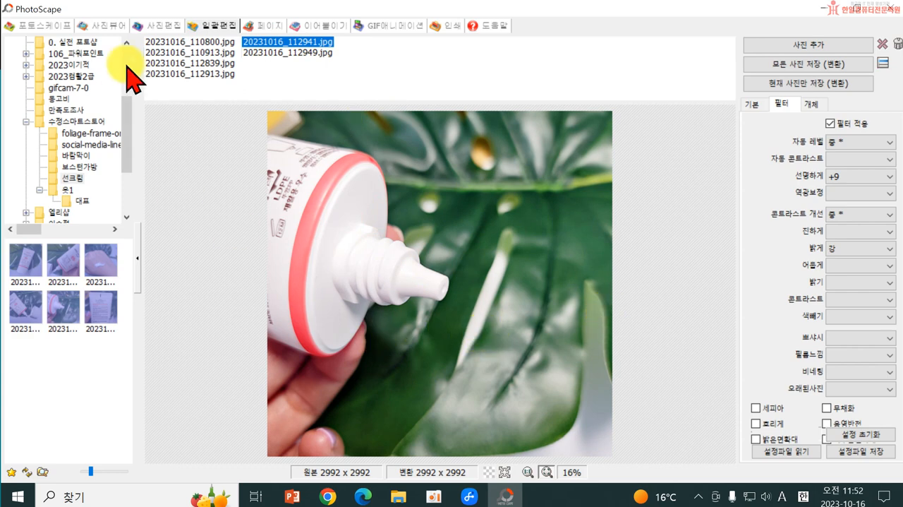
Step: Save all photos with their original file names to an output folder inside 선크림 at JPEG quality 95
left_click(791, 64)
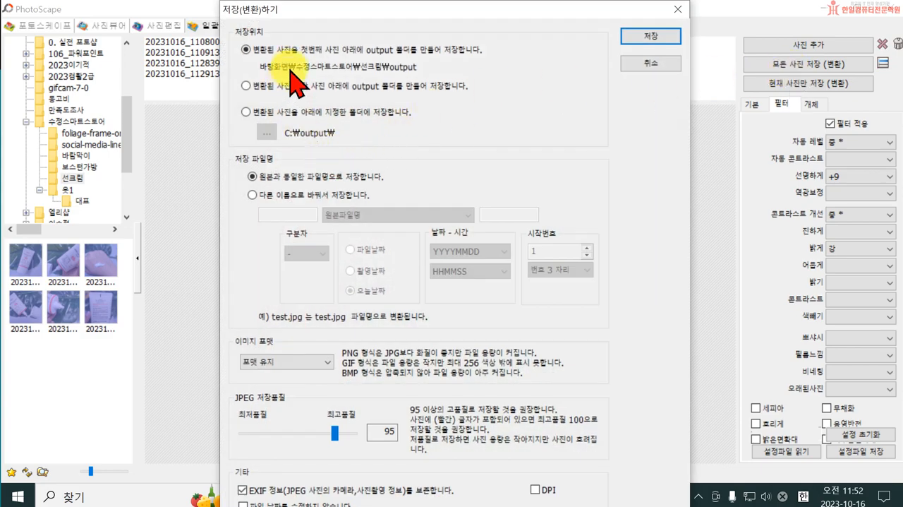
left_click(652, 37)
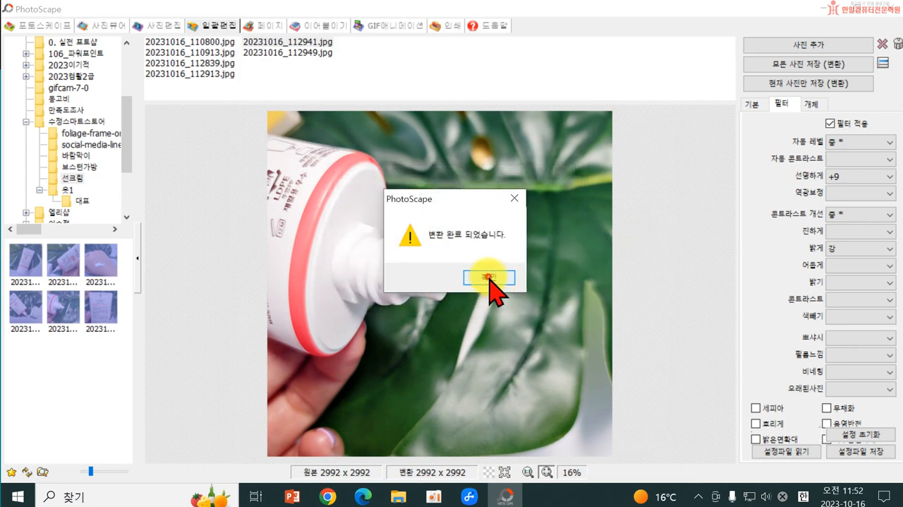
left_click(489, 278)
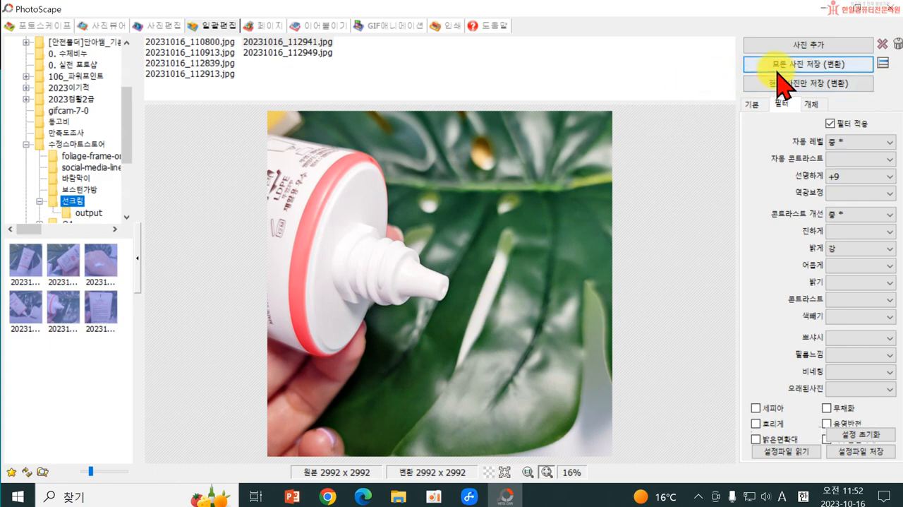
Step: Minimize PhotoScape and examine the converted photos in the 선크림 folder's output subfolder
left_click(817, 10)
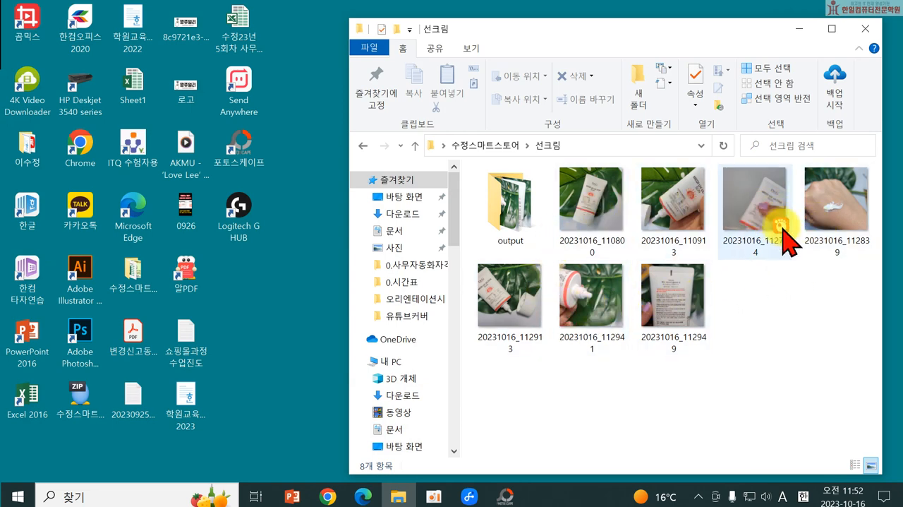
double_click(525, 227)
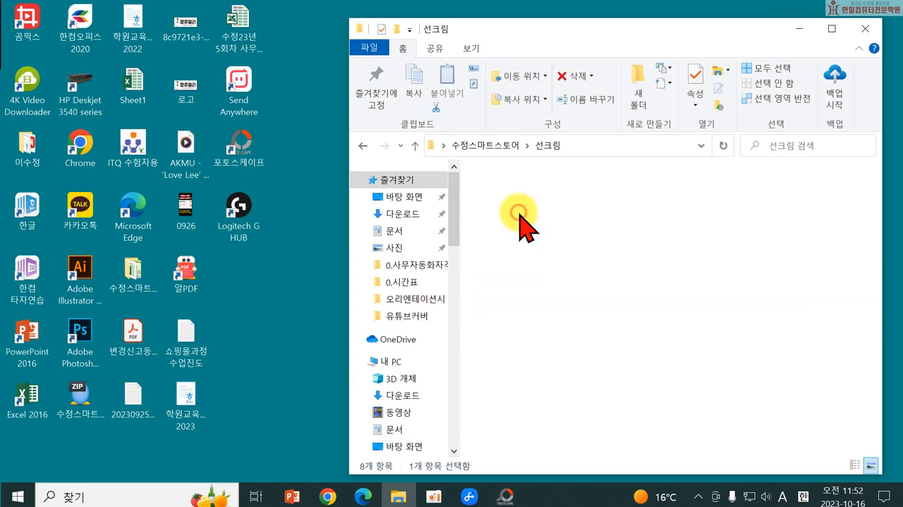
double_click(530, 220)
left_click(652, 183)
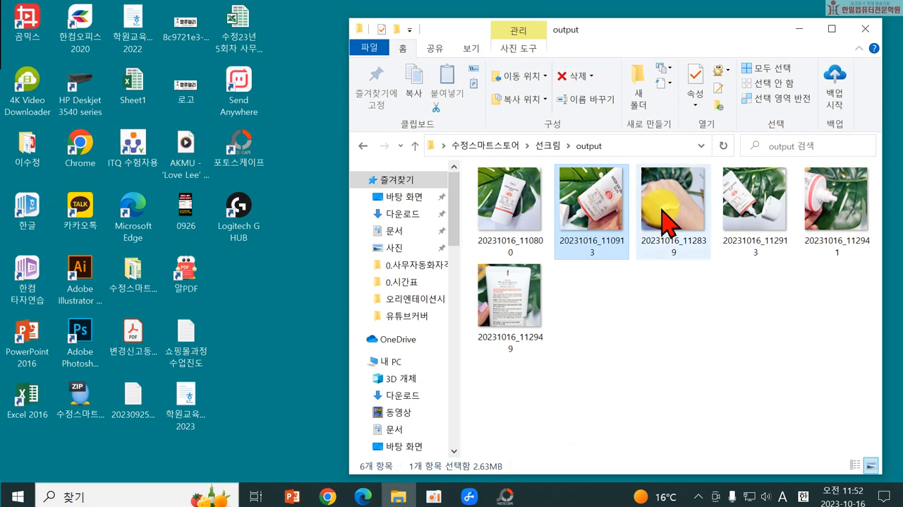
left_click(737, 194)
left_click(839, 183)
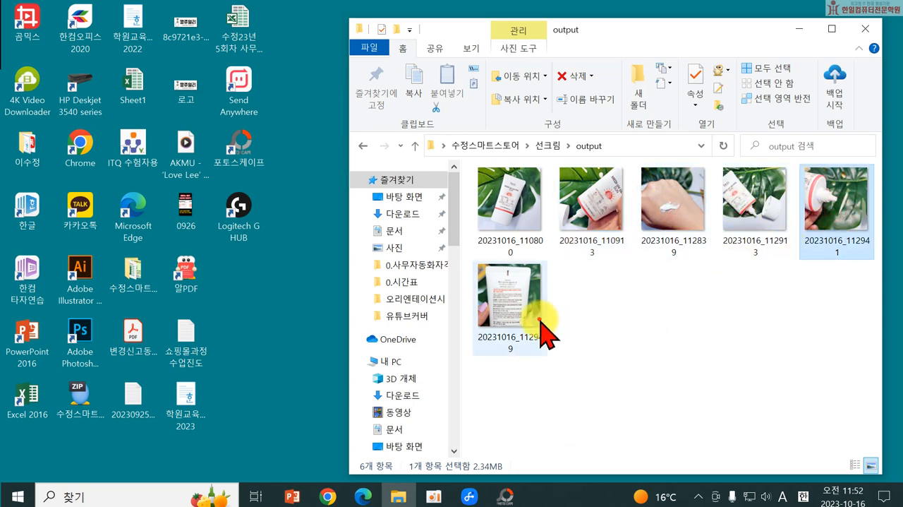
left_click(539, 349)
Step: Switch back to PhotoScape and review the save options for all photos without saving again
left_click(508, 496)
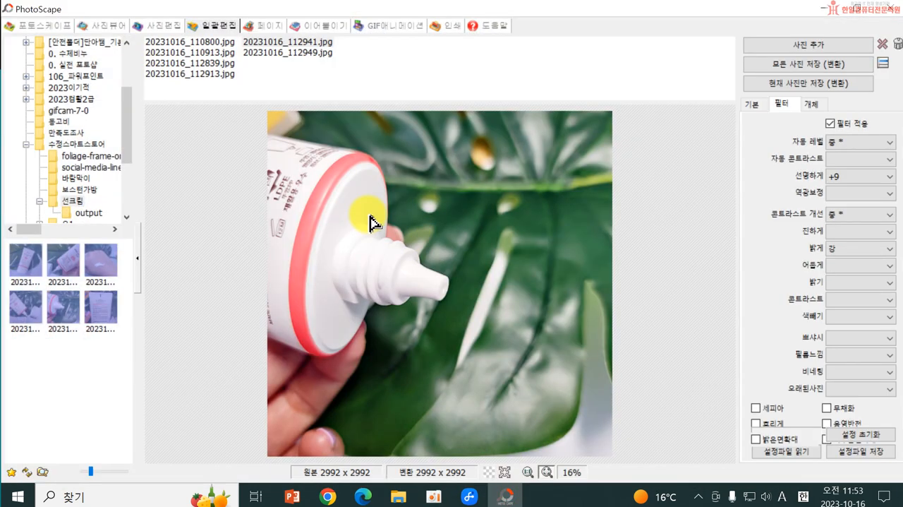
left_click(814, 67)
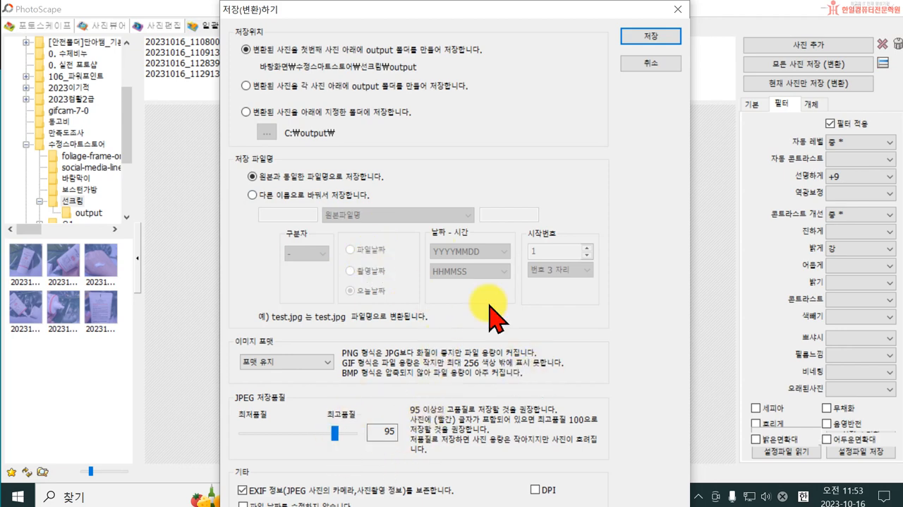
left_click(678, 9)
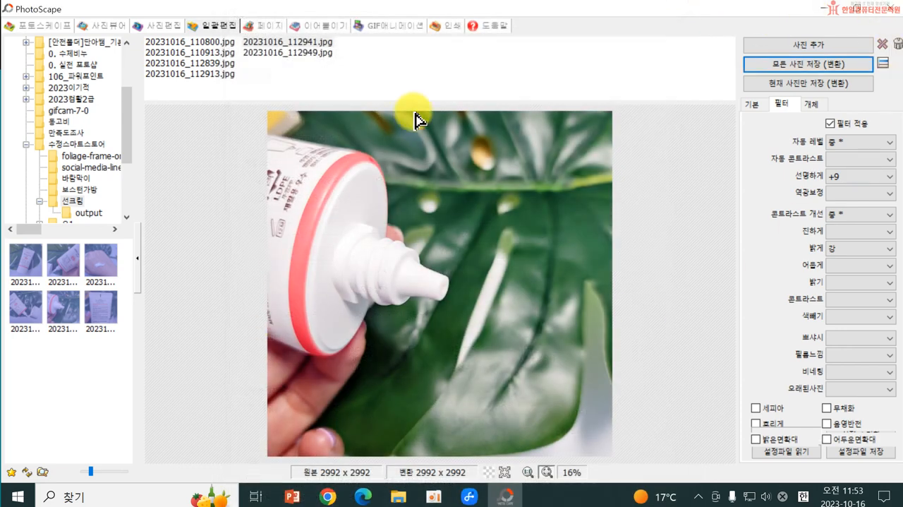
Step: Close PhotoScape, switch to Chrome and open the 미리캔버스 design site through a Google search
left_click(894, 13)
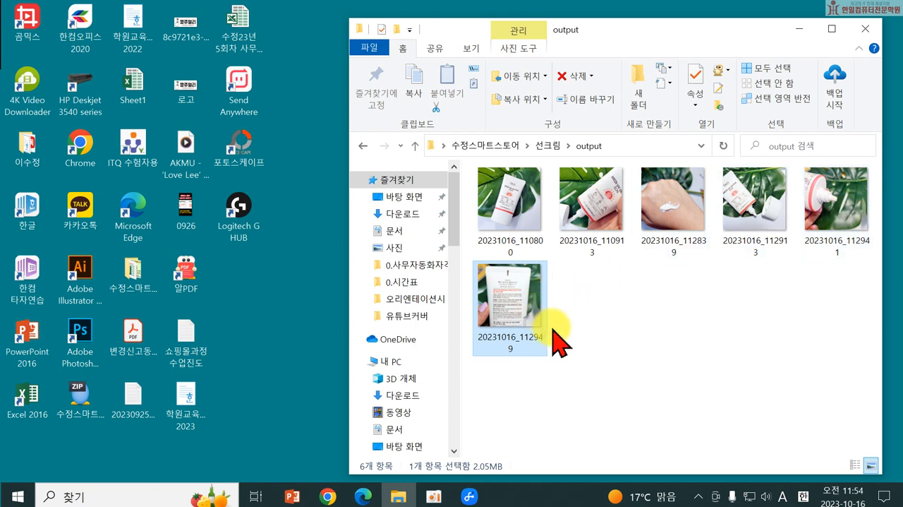
left_click(335, 495)
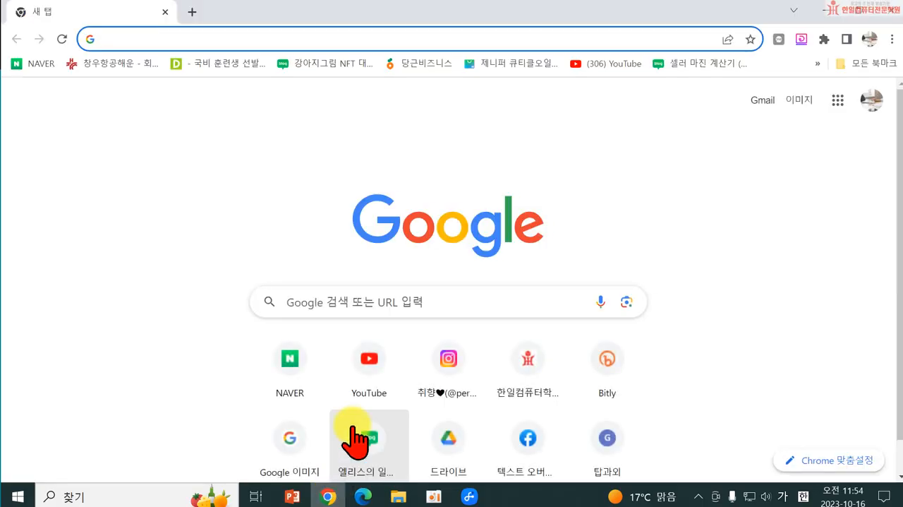
left_click(350, 298)
type("미리캔버스")
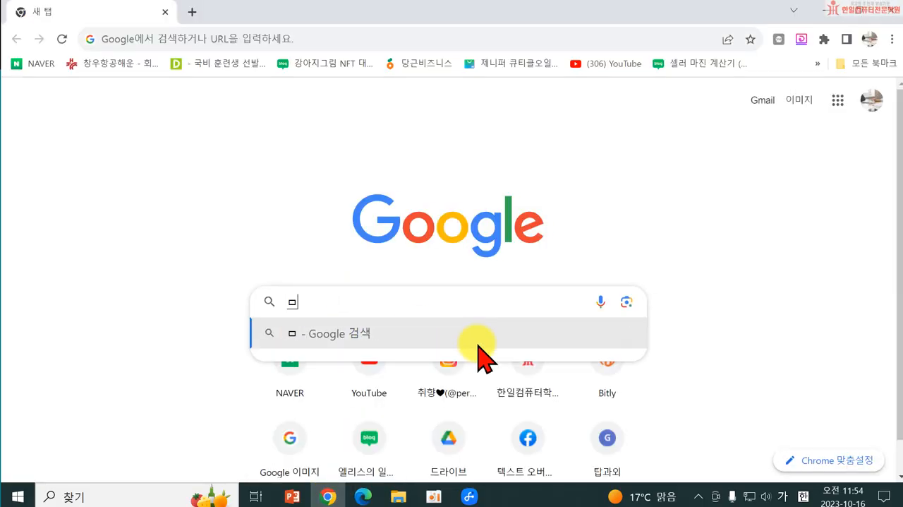
key("Return")
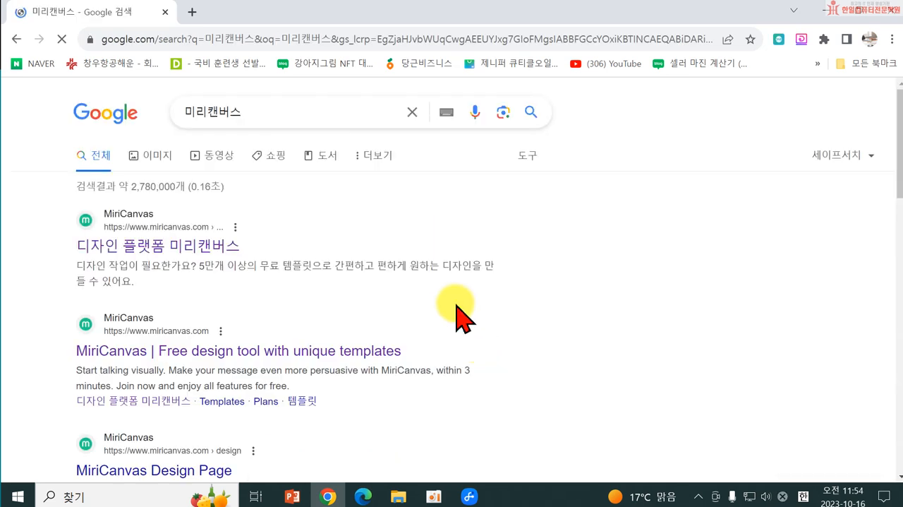
left_click(168, 246)
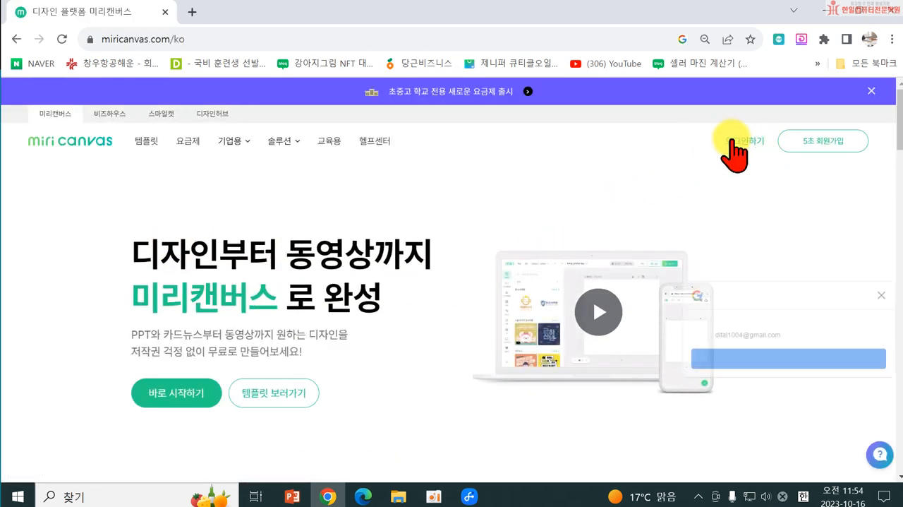
Step: Log in to MiriCanvas with the recently used Google account and decline to stay logged in
left_click(744, 140)
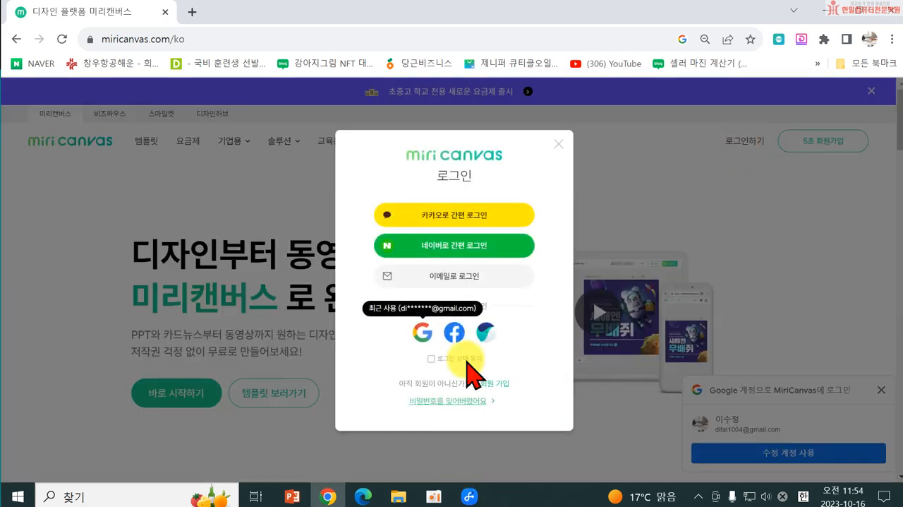
left_click(421, 331)
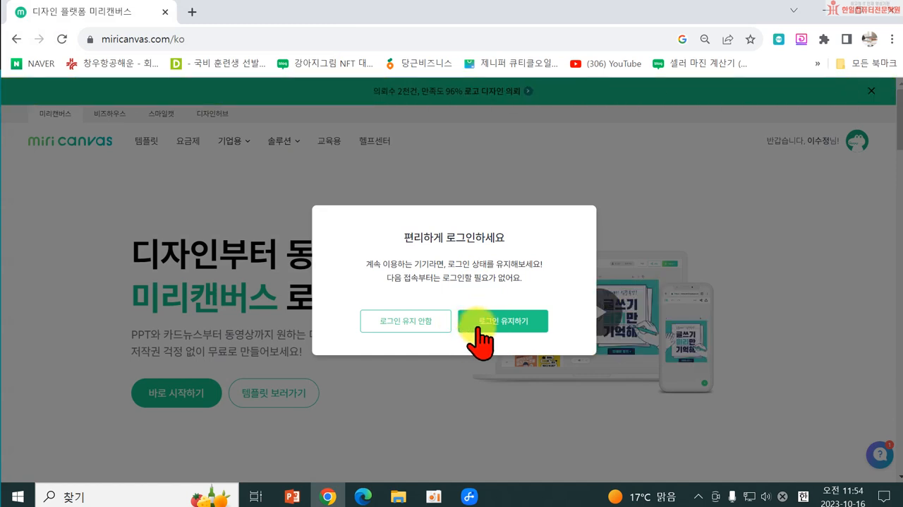
left_click(427, 321)
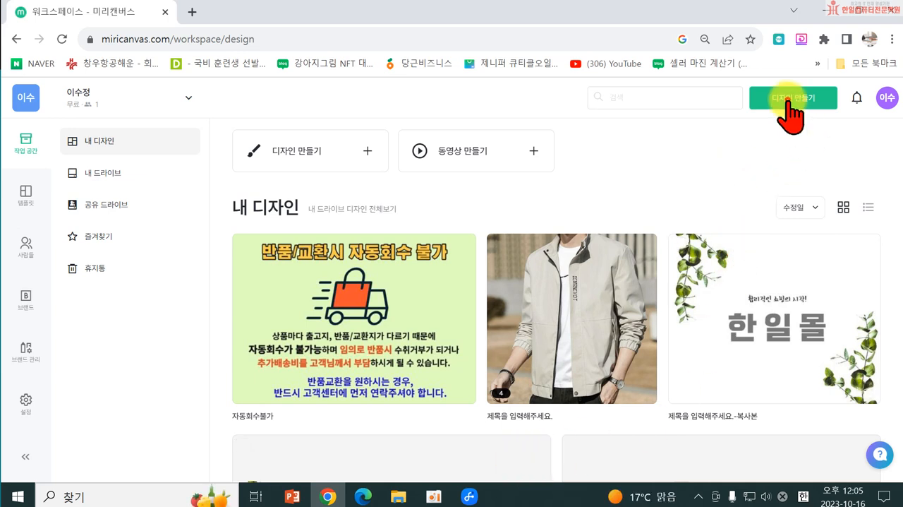
Step: Create a new custom-size design of 1000 × 1000 px and dismiss the MiriCanvas 2.0 announcement
left_click(790, 101)
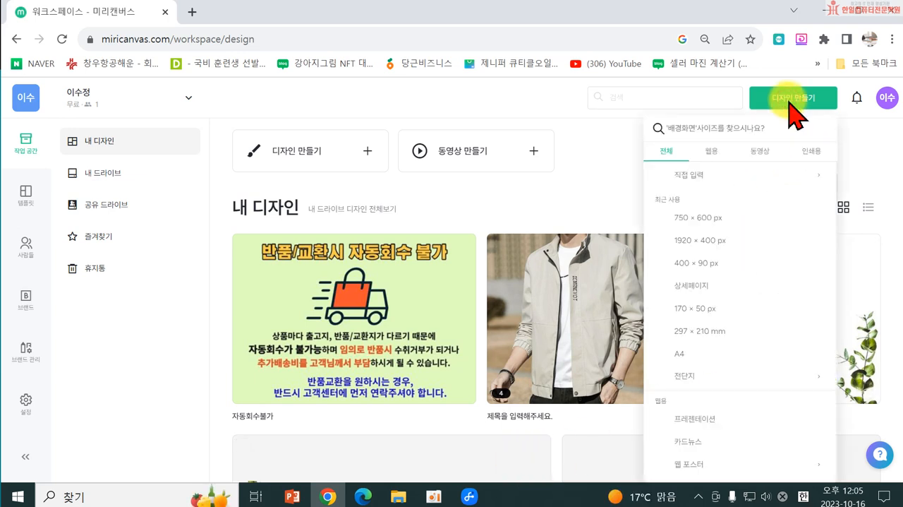
left_click(711, 176)
type("1000")
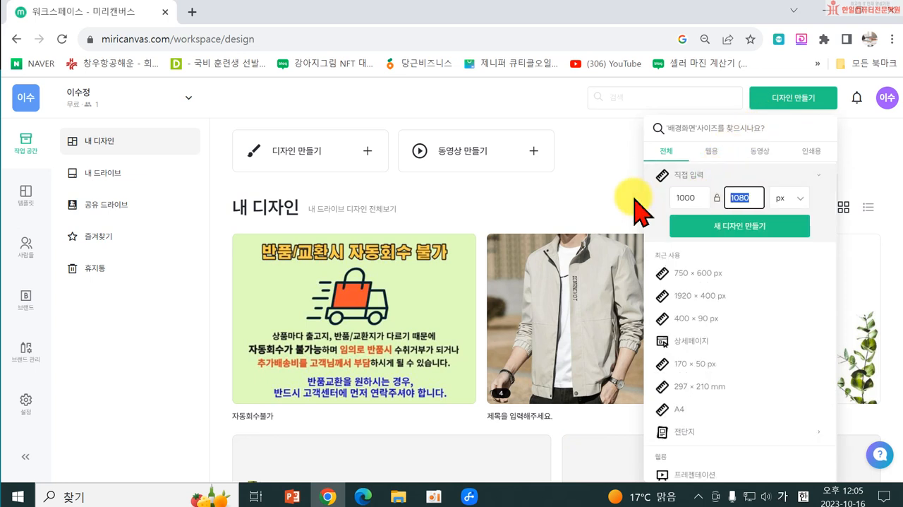
type("1000")
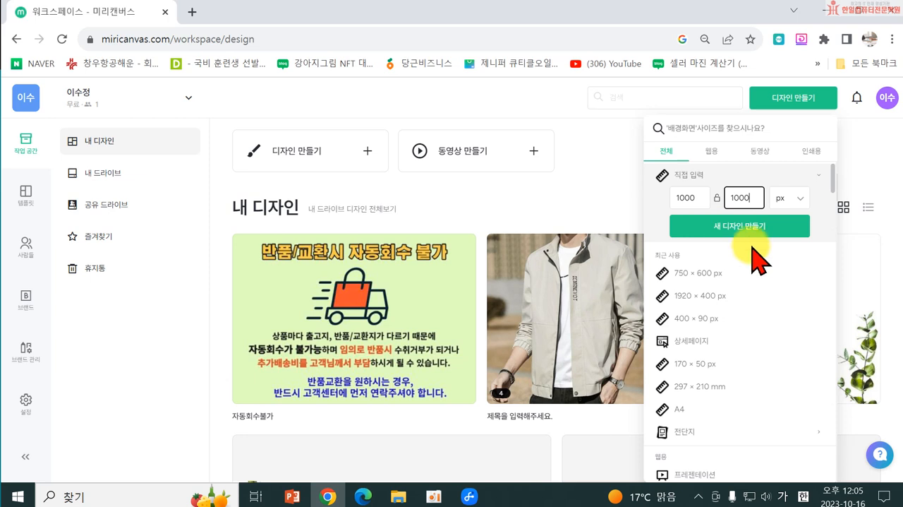
left_click(734, 226)
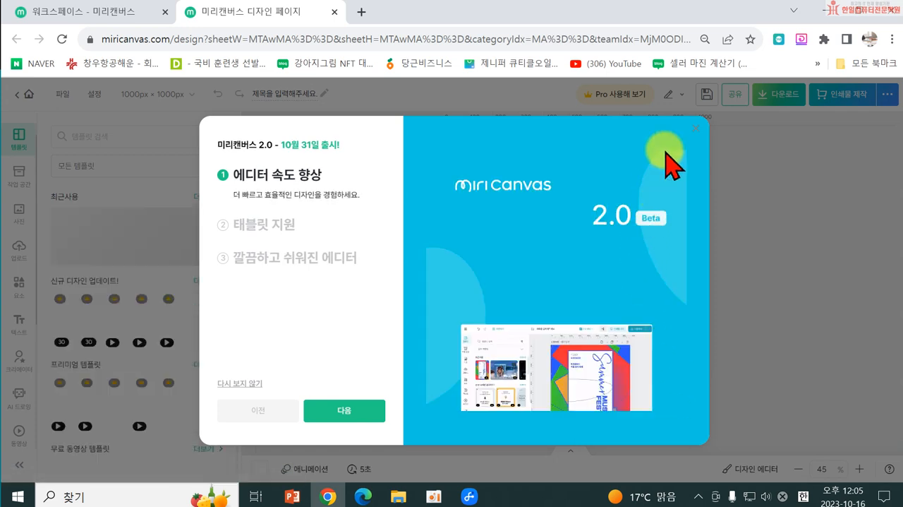
left_click(698, 134)
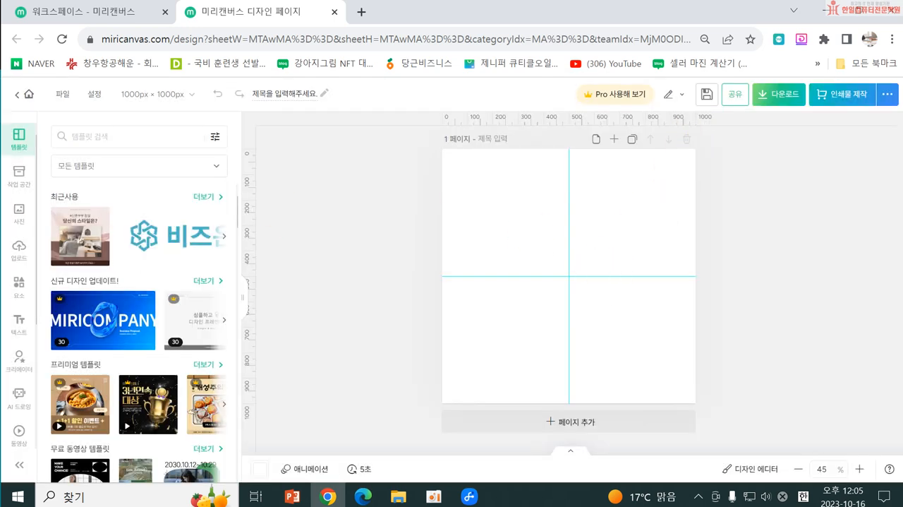
Step: Upload the photo 20231016_110800 from the output folder inside 수정스마트스토어 > 선크림 on the desktop
left_click(20, 252)
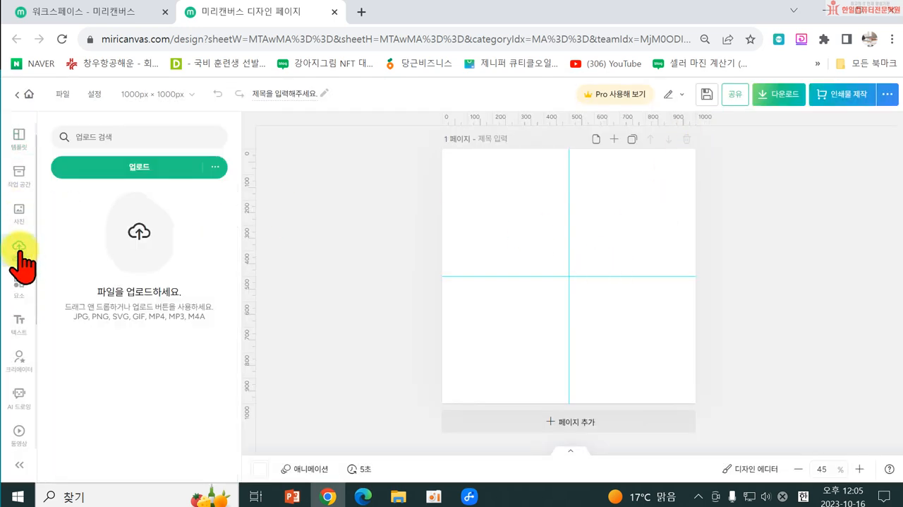
left_click(115, 177)
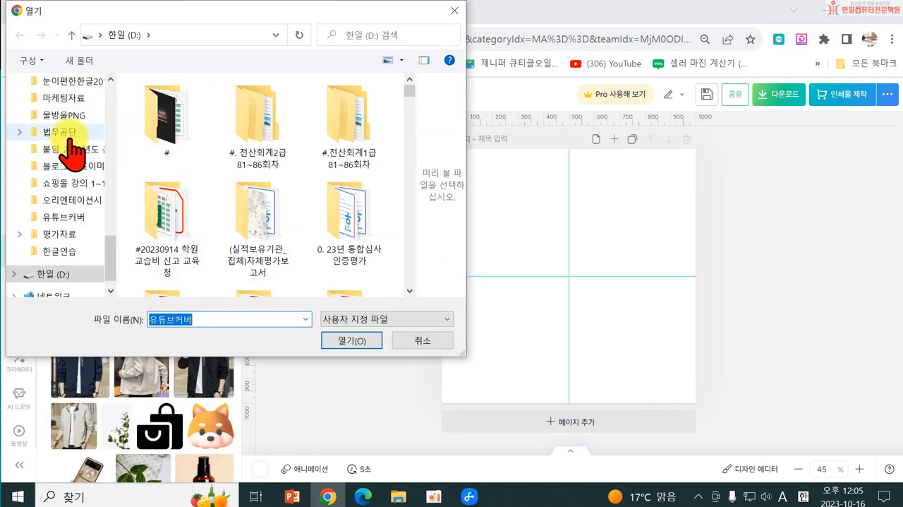
scroll(105, 138, "up", 2)
scroll(100, 132, "up", 10)
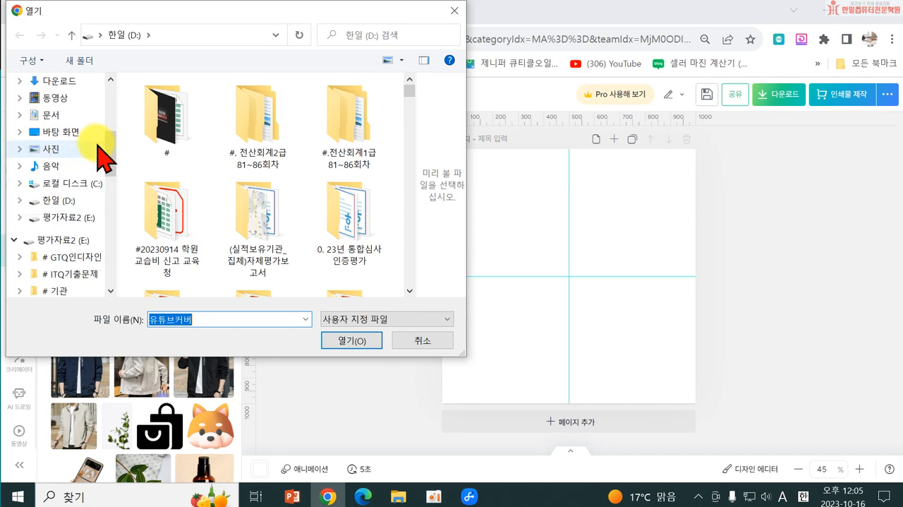
scroll(71, 155, "up", 2)
left_click(63, 109)
scroll(300, 177, "down", 3)
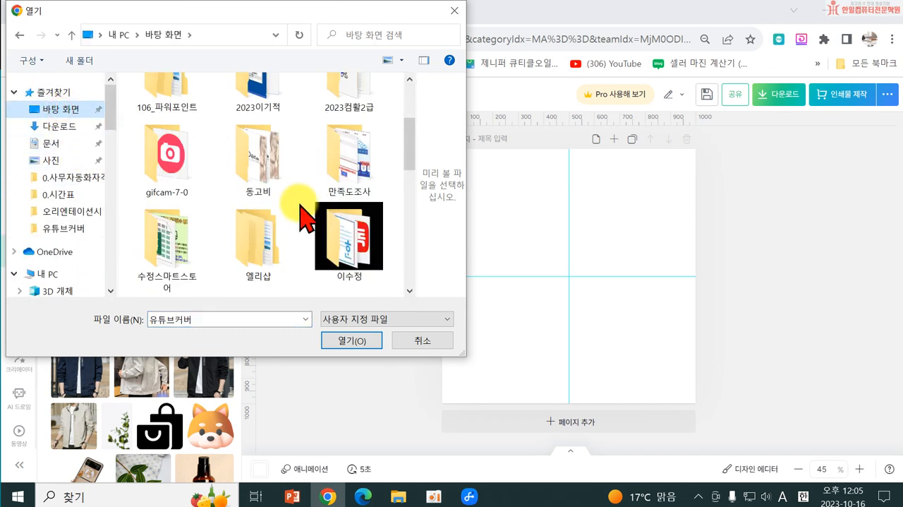
double_click(171, 254)
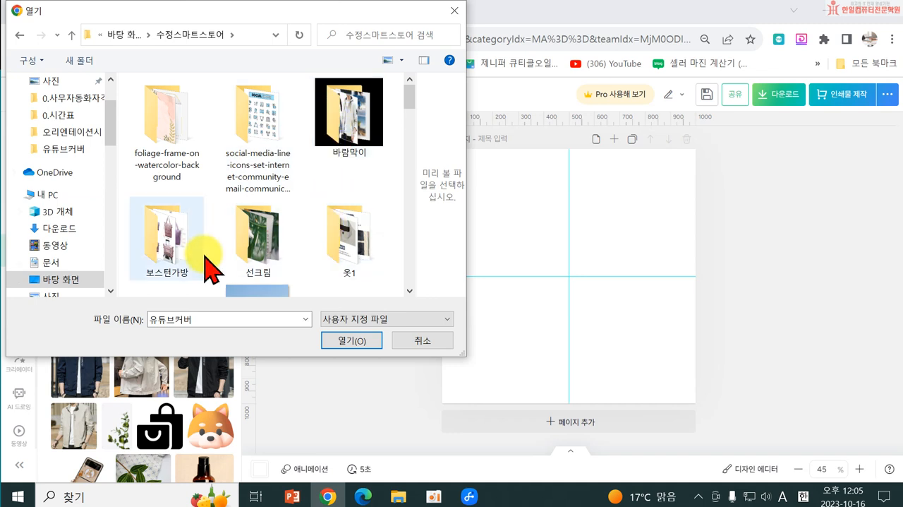
left_click(237, 232)
double_click(238, 235)
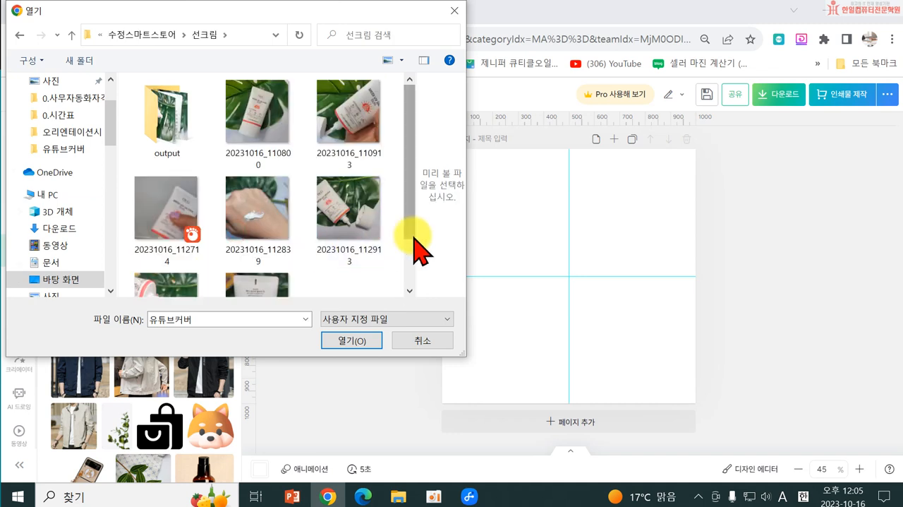
double_click(201, 134)
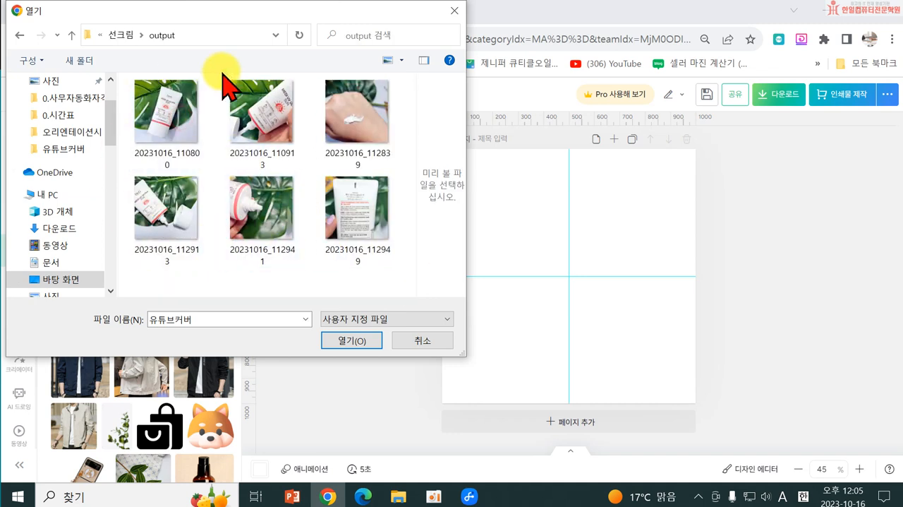
left_click(171, 132)
left_click(344, 342)
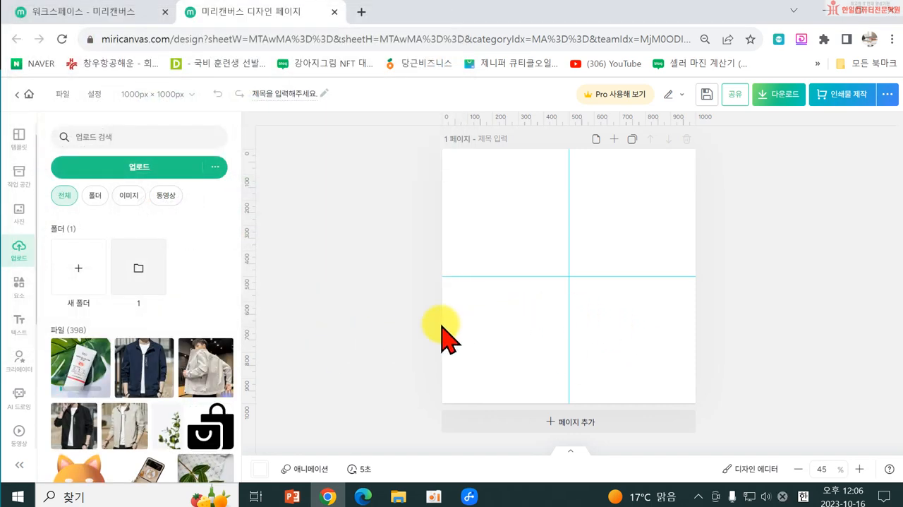
Step: Place the uploaded sunscreen photo on page 1 and enlarge it to fill the whole page
left_click(81, 387)
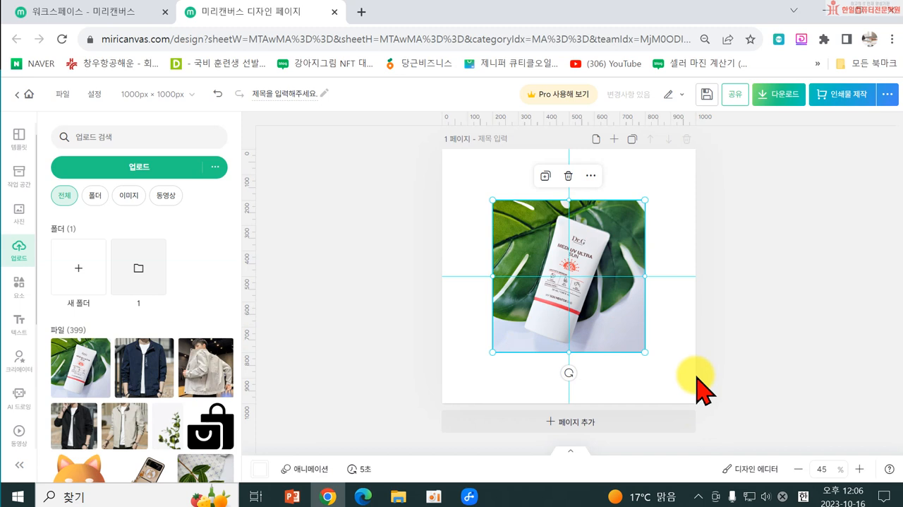
left_click_drag(642, 353, 693, 404)
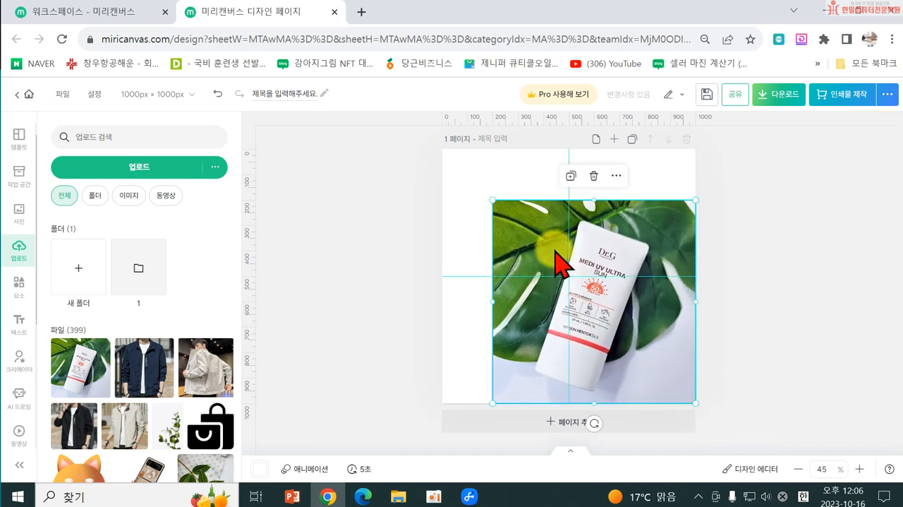
left_click_drag(490, 197, 429, 163)
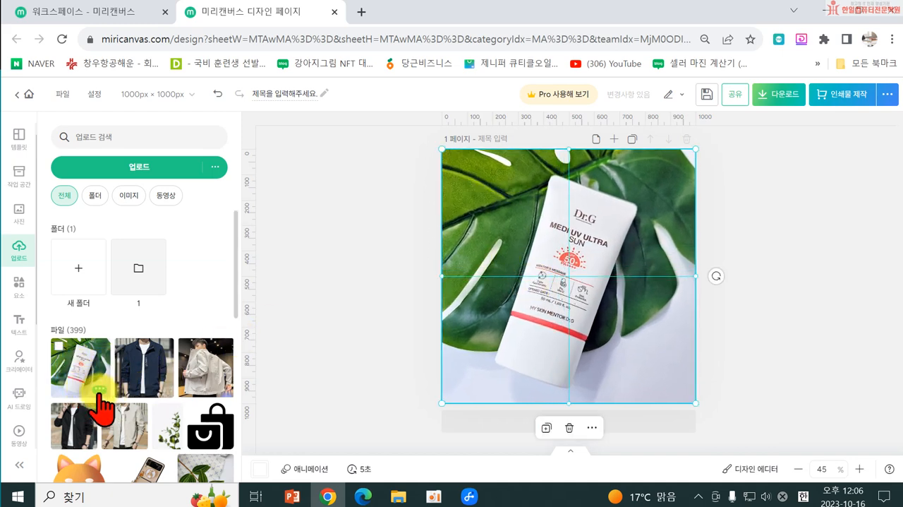
left_click(354, 392)
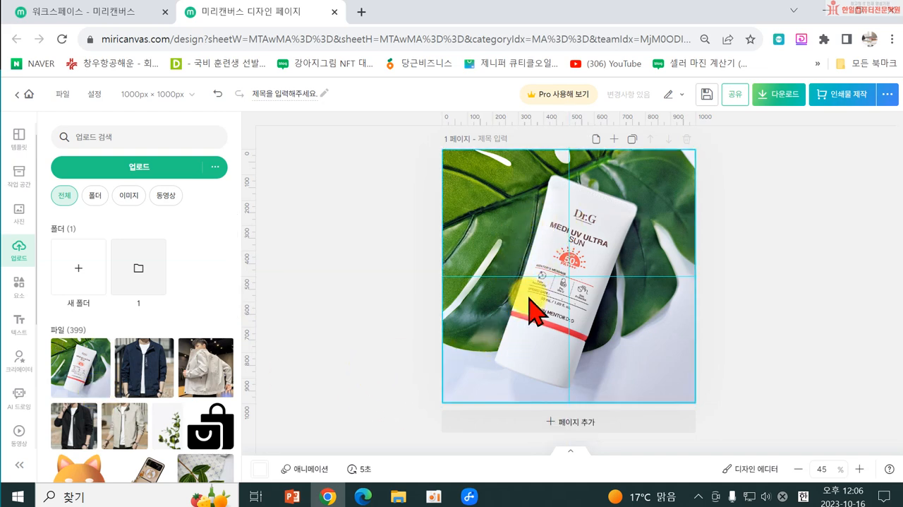
left_click(698, 272)
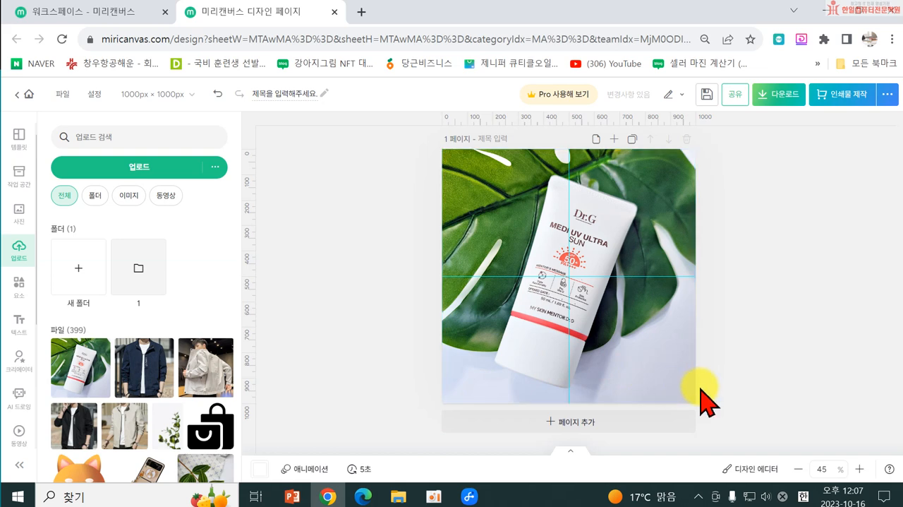
Step: Enlarge the page 1 photo slightly beyond the page edges and look at the download options without downloading
left_click(644, 377)
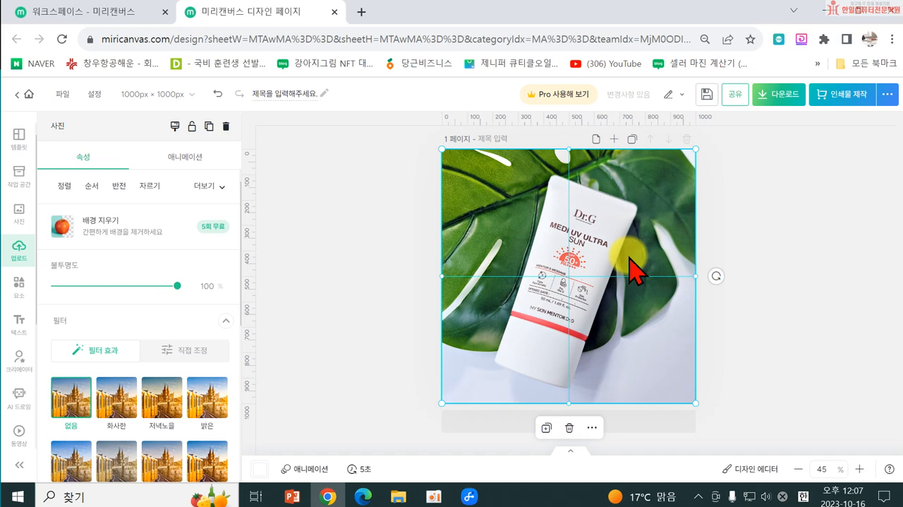
left_click(577, 345)
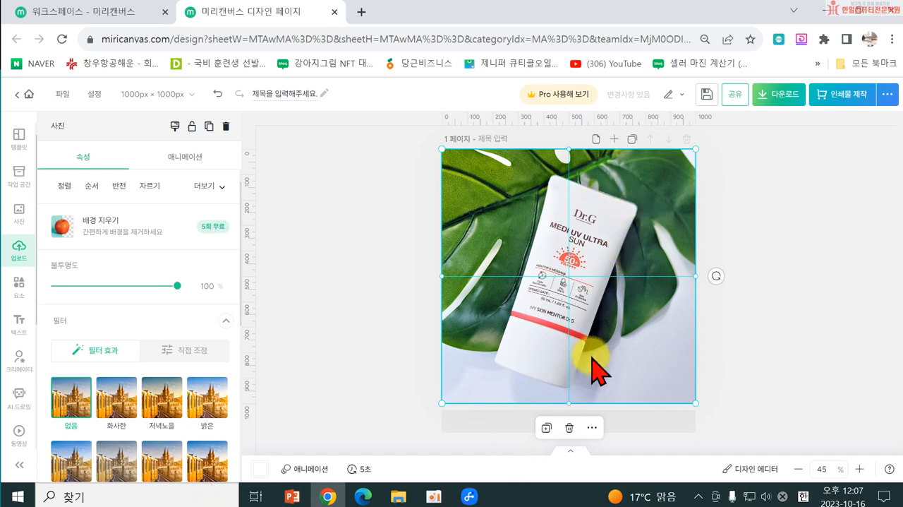
left_click_drag(699, 147, 704, 142)
left_click_drag(440, 405, 438, 407)
left_click(787, 102)
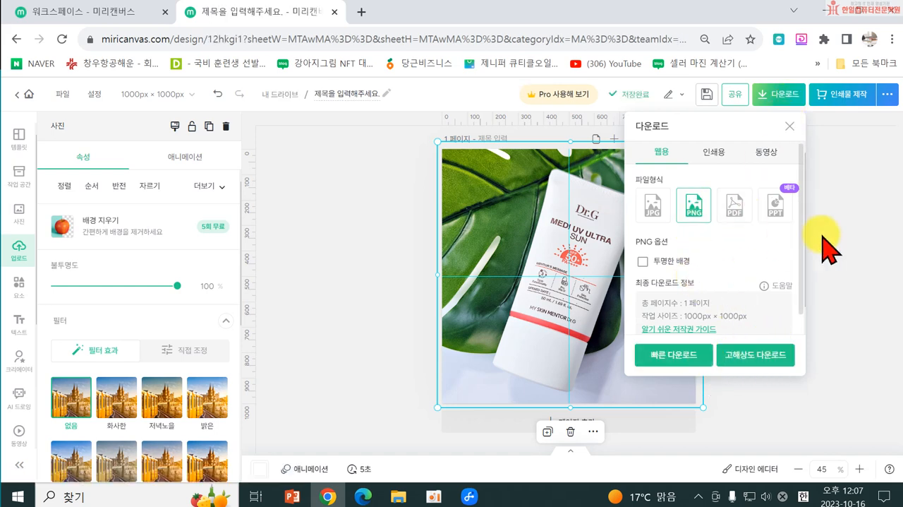
left_click(783, 94)
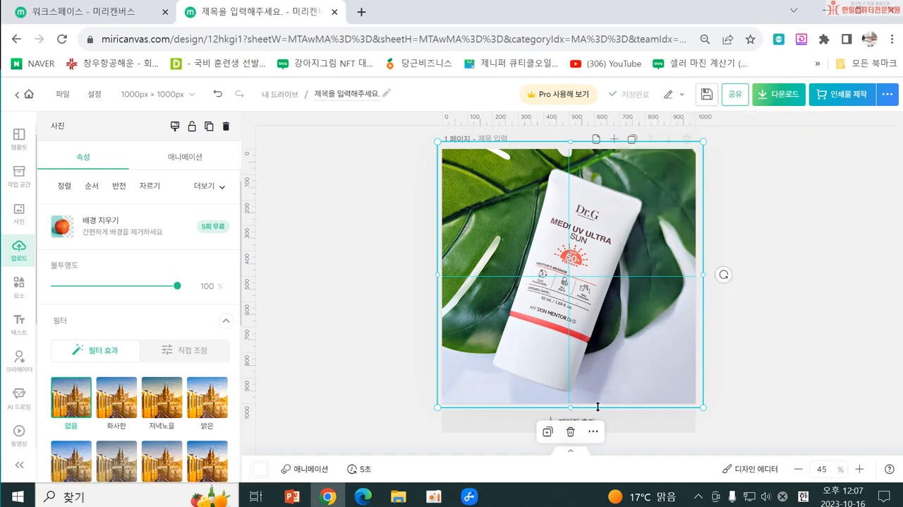
Step: Add a second page and upload the photo 20231016_110913 from the output folder
left_click(486, 426)
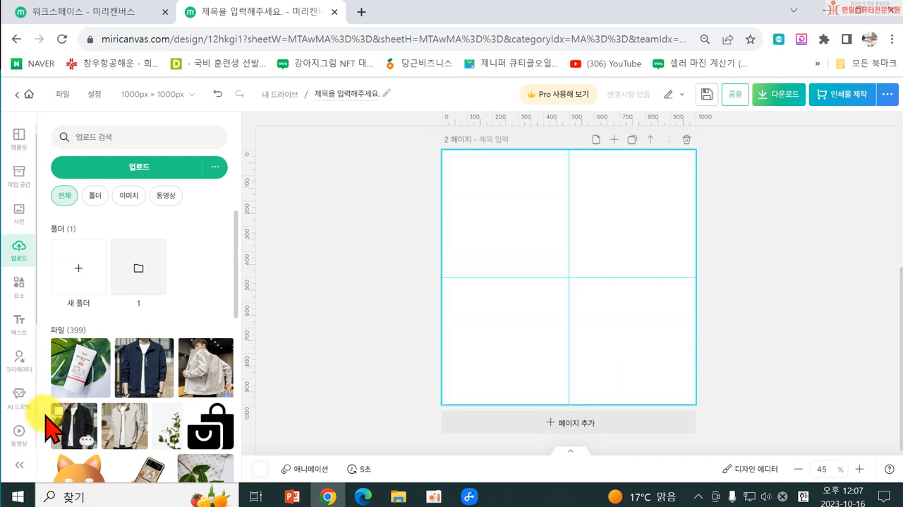
left_click(106, 169)
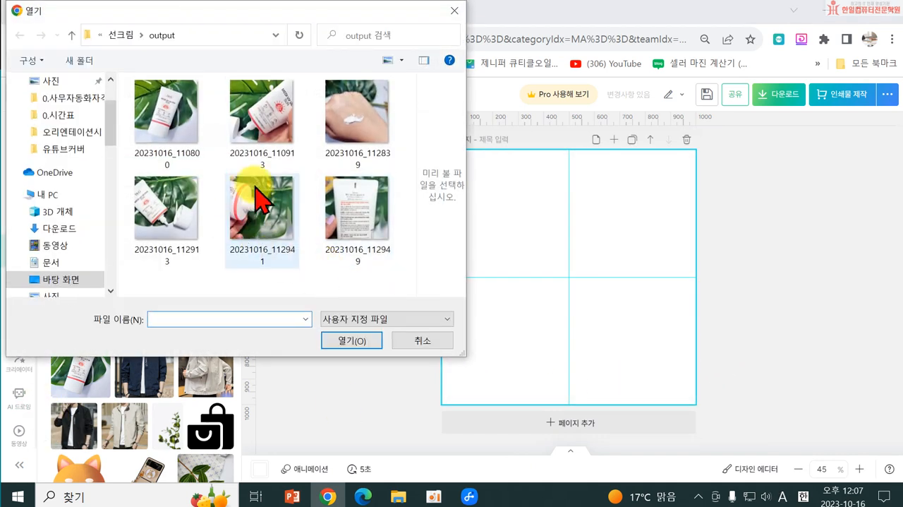
left_click(256, 127)
left_click(353, 341)
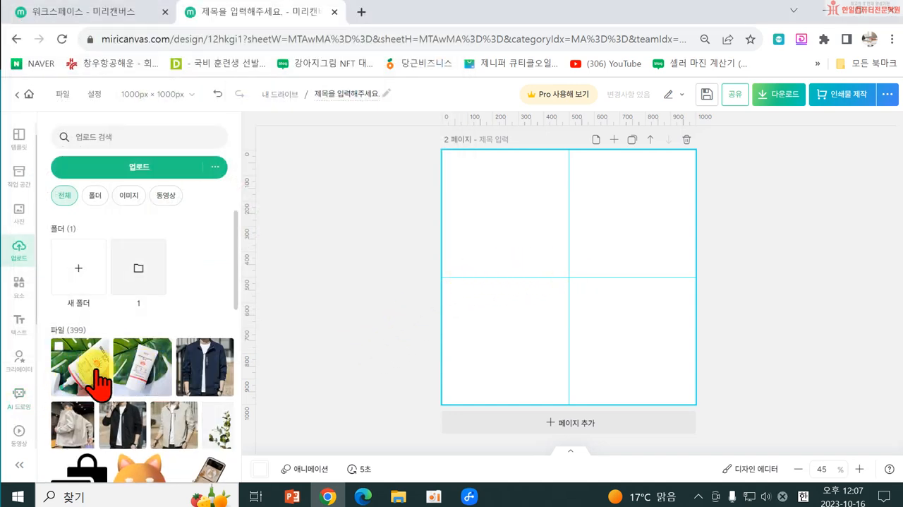
Step: Fill page 2 with the newly uploaded photo, extending slightly past the page edges, and add a third page
left_click(83, 367)
left_click_drag(646, 199, 721, 169)
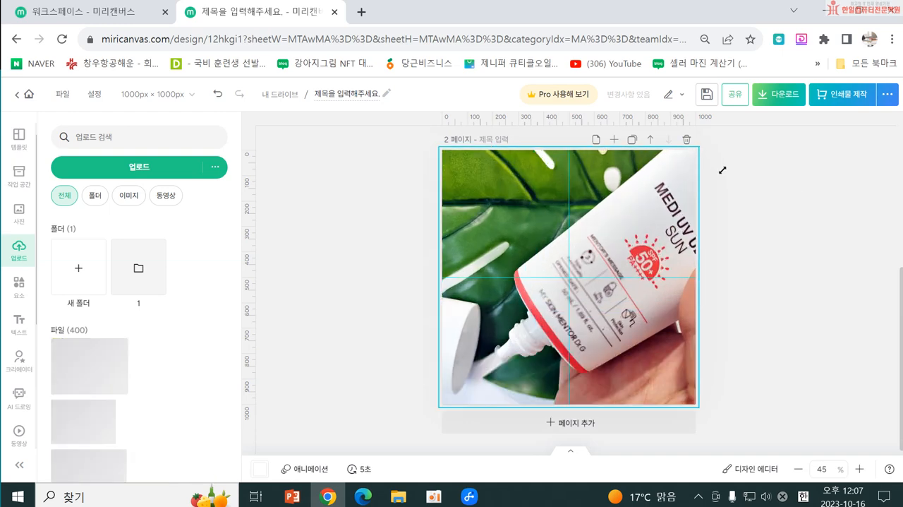
left_click(651, 426)
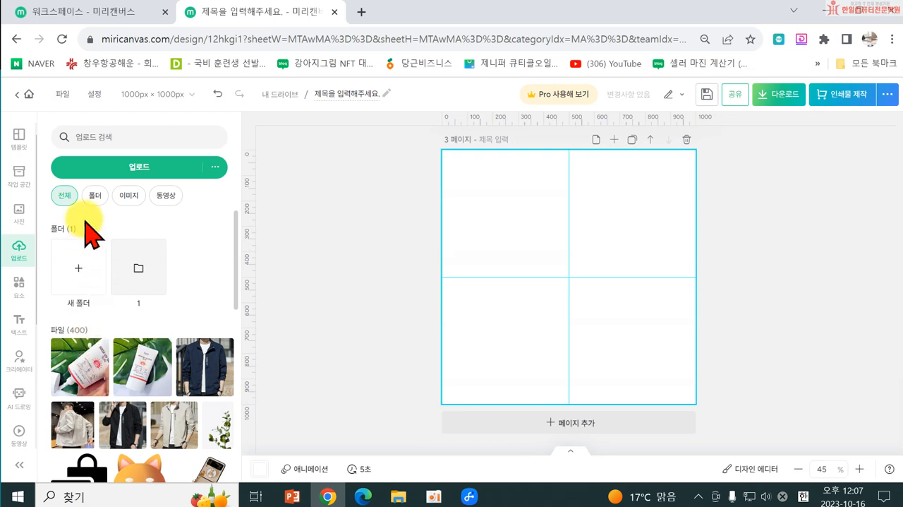
Step: Add a fourth page and upload the photo 20231016_112941 from the output folder
left_click(74, 167)
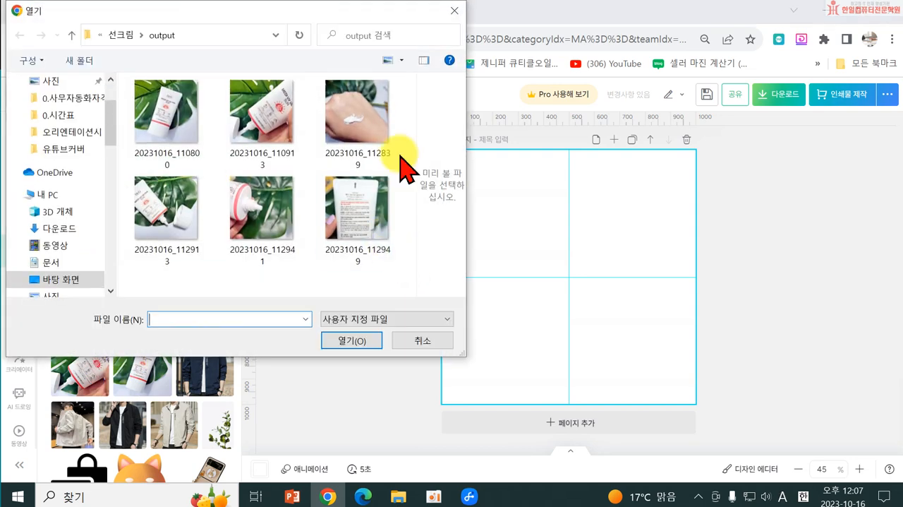
left_click(455, 10)
left_click(544, 426)
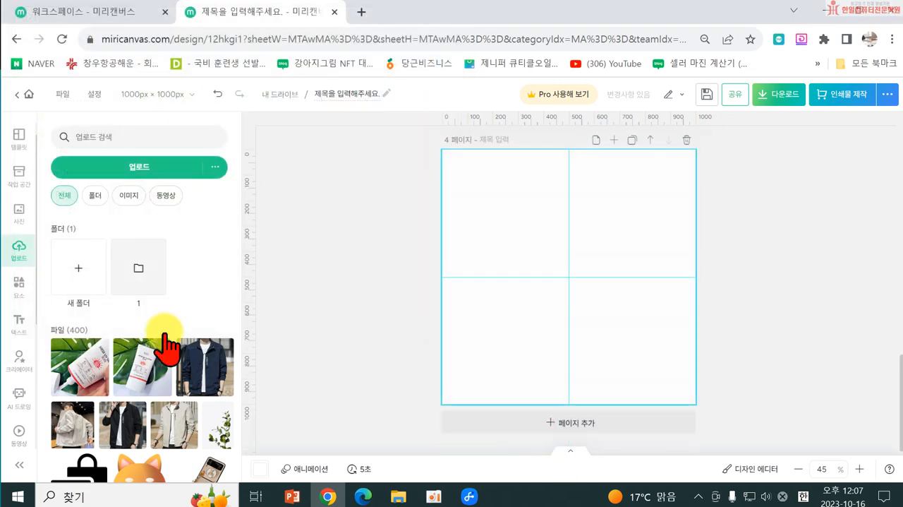
left_click(131, 171)
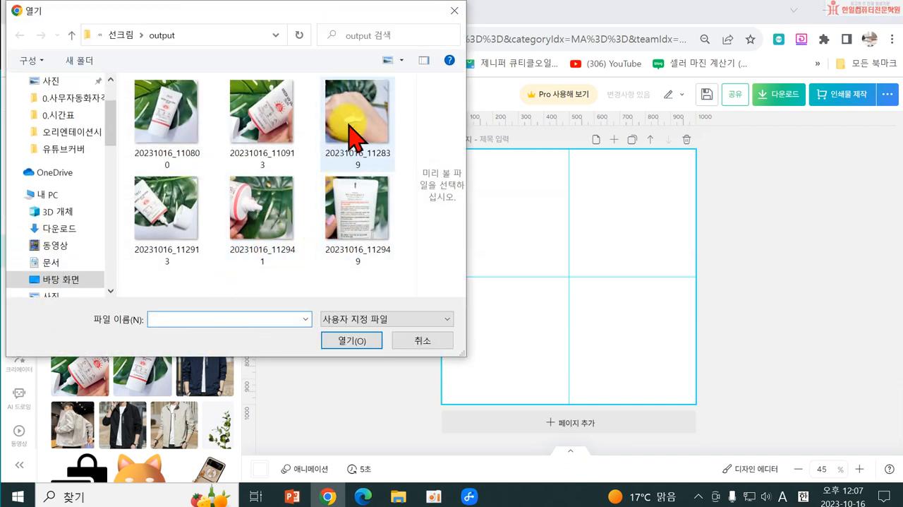
left_click(247, 224)
left_click(352, 341)
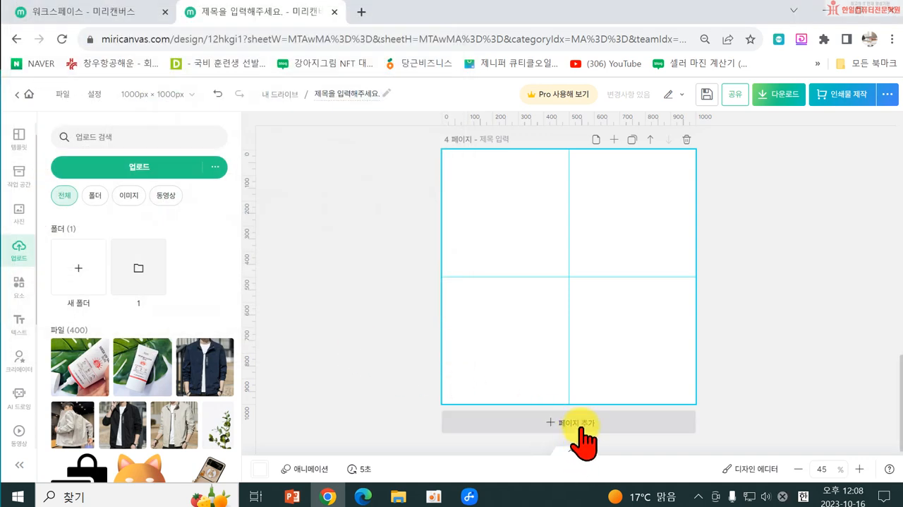
Step: Place the newly uploaded photo on page 4 and enlarge it to fill the whole page
left_click(106, 386)
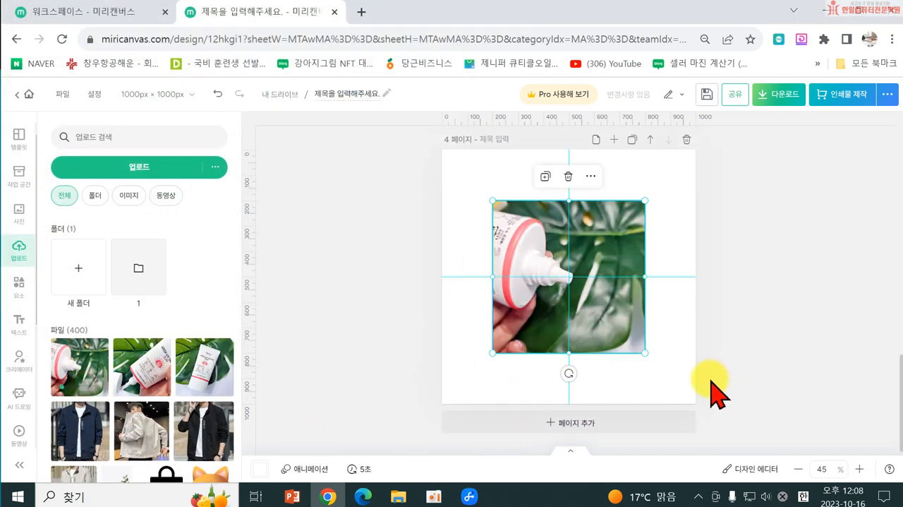
left_click_drag(645, 353, 697, 404)
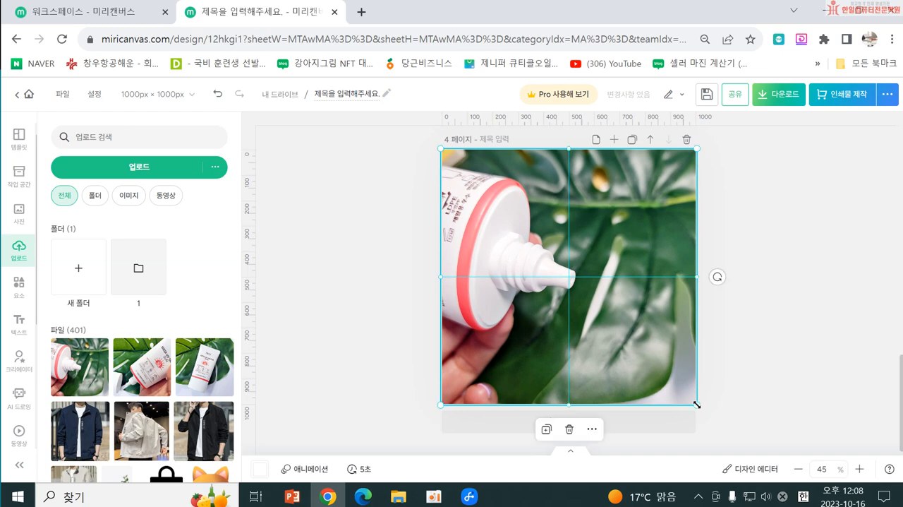
left_click(369, 308)
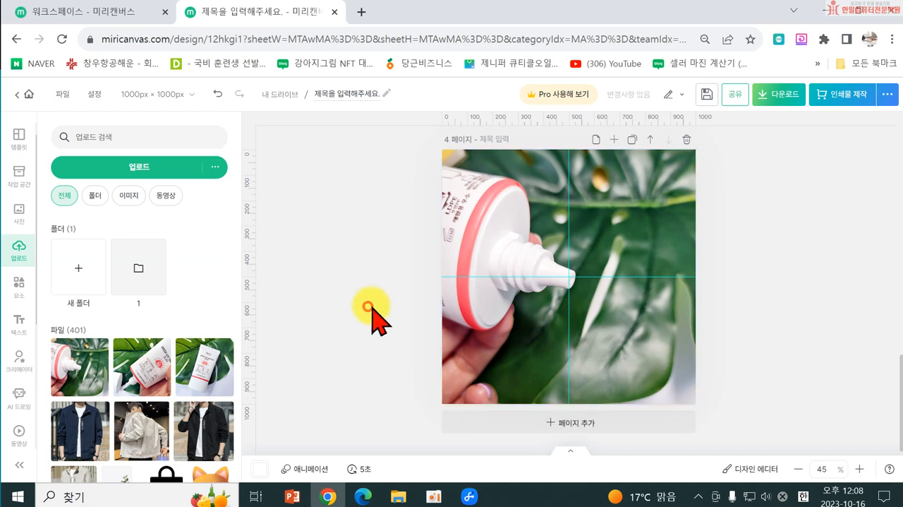
Step: Delete the blank page 3 so that only the pages with photos remain
scroll(485, 332, "up", 12)
scroll(536, 318, "down", 6)
scroll(557, 332, "down", 2)
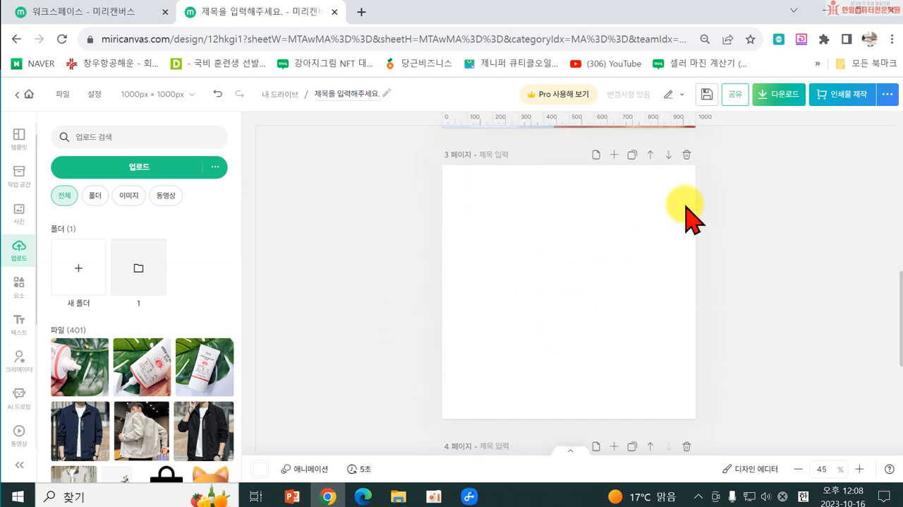
left_click(686, 156)
scroll(473, 353, "up", 8)
scroll(477, 331, "down", 8)
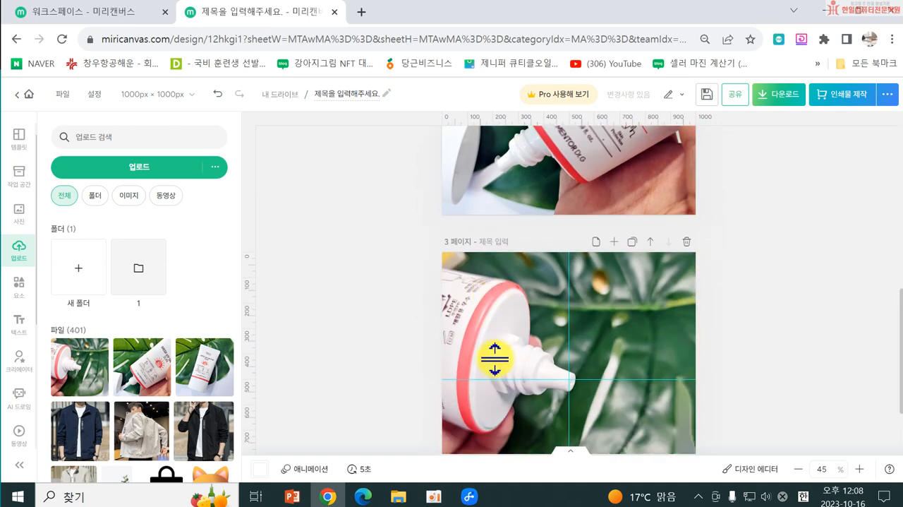
Step: Start a high-resolution PNG download of all pages and cancel it before saving the file
left_click(780, 93)
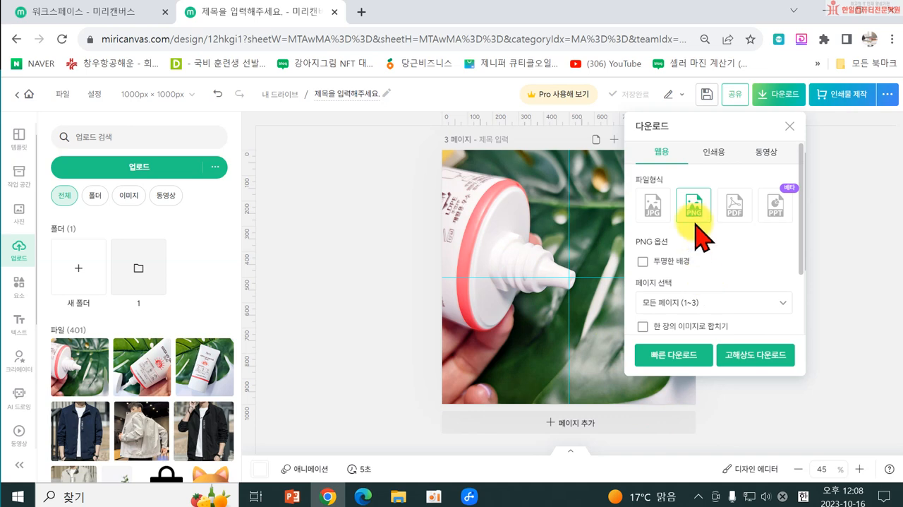
left_click(717, 305)
left_click(780, 255)
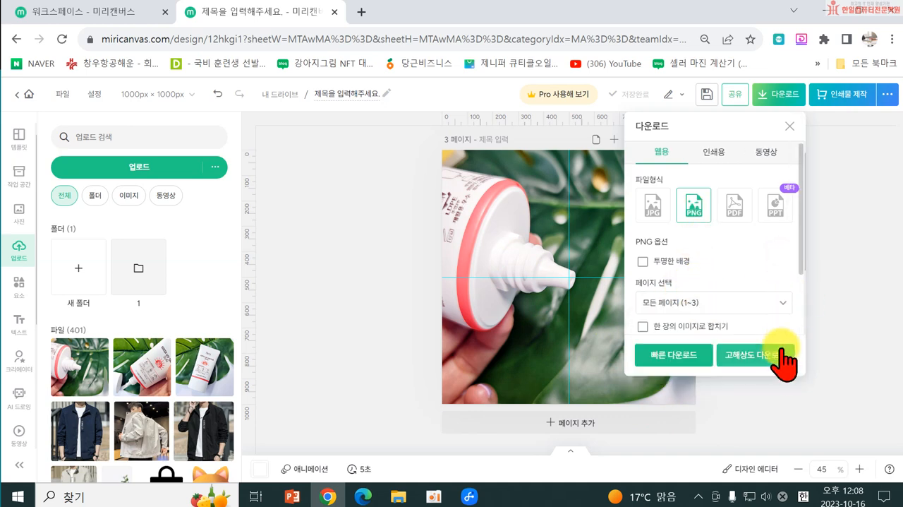
left_click(781, 360)
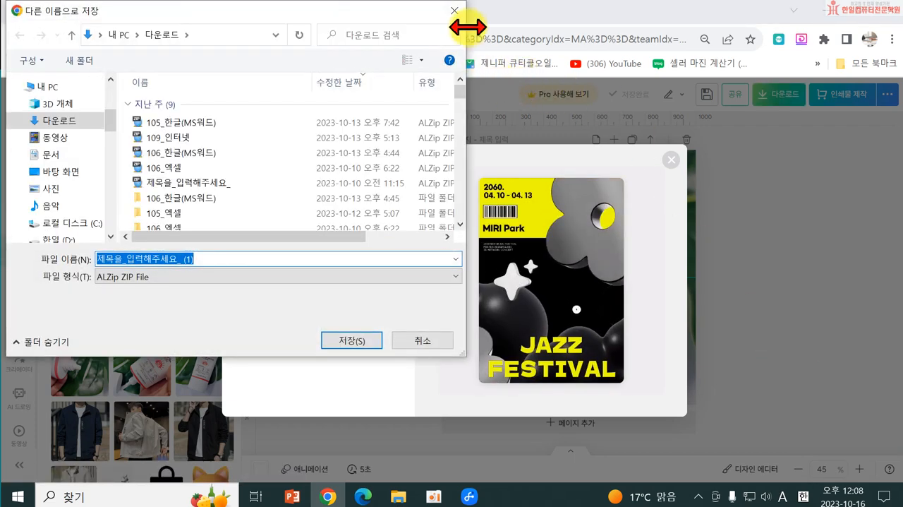
left_click(454, 11)
left_click(671, 159)
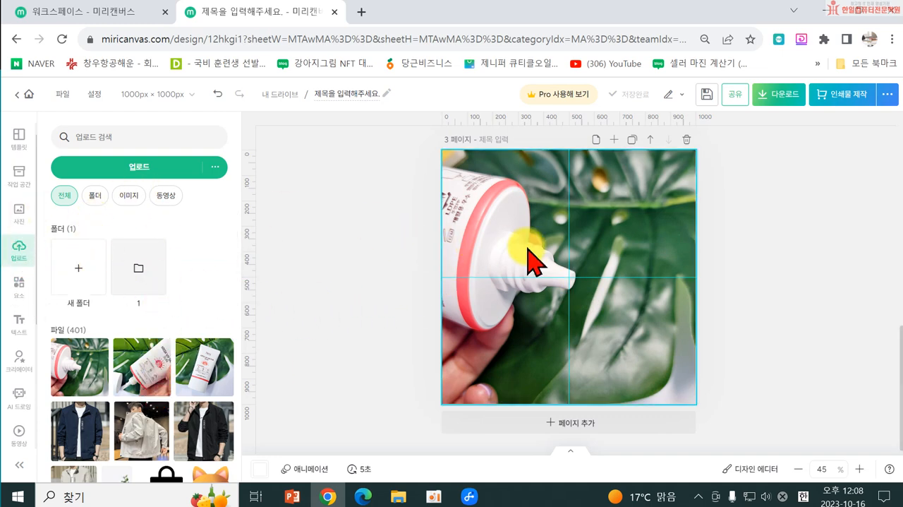
Step: Try the 대비 filter on the page 3 photo and reset the filter to 없음
left_click(536, 257)
scroll(161, 367, "down", 1)
scroll(161, 388, "down", 2)
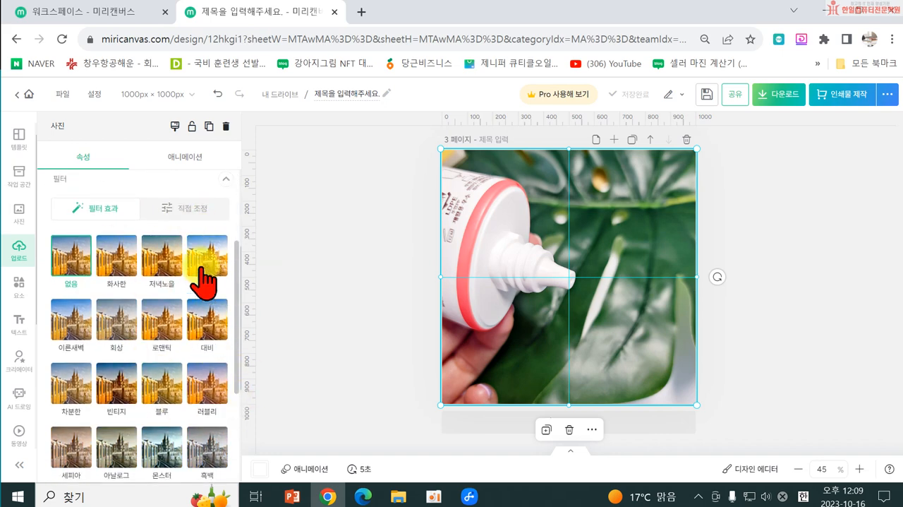
left_click(205, 321)
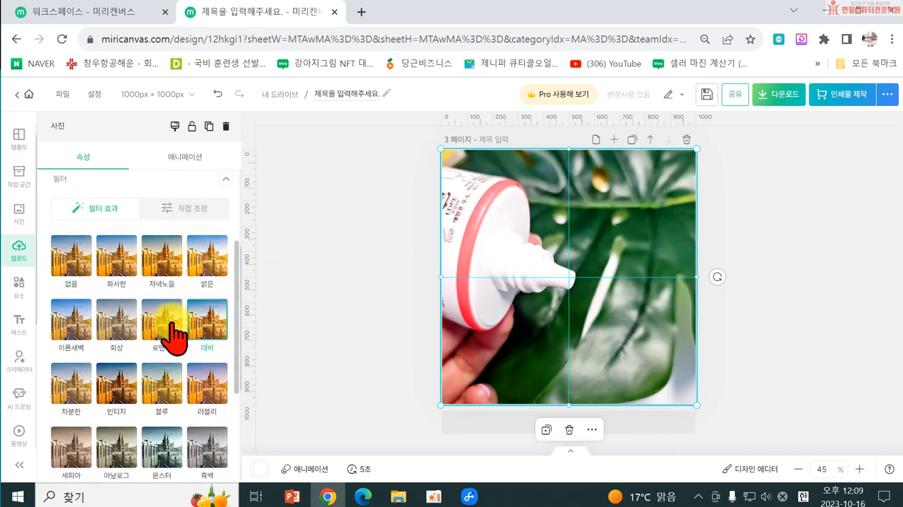
scroll(205, 412, "down", 1)
scroll(204, 413, "down", 3)
scroll(197, 397, "up", 5)
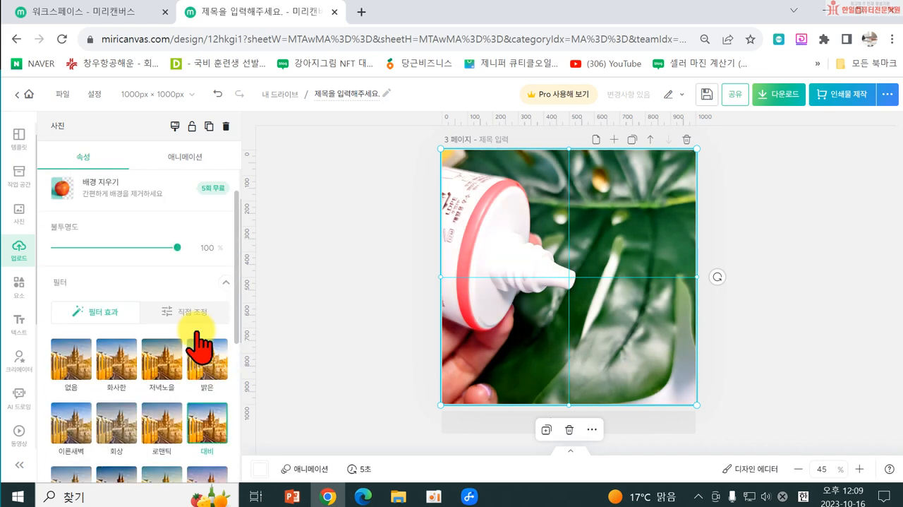
left_click(70, 363)
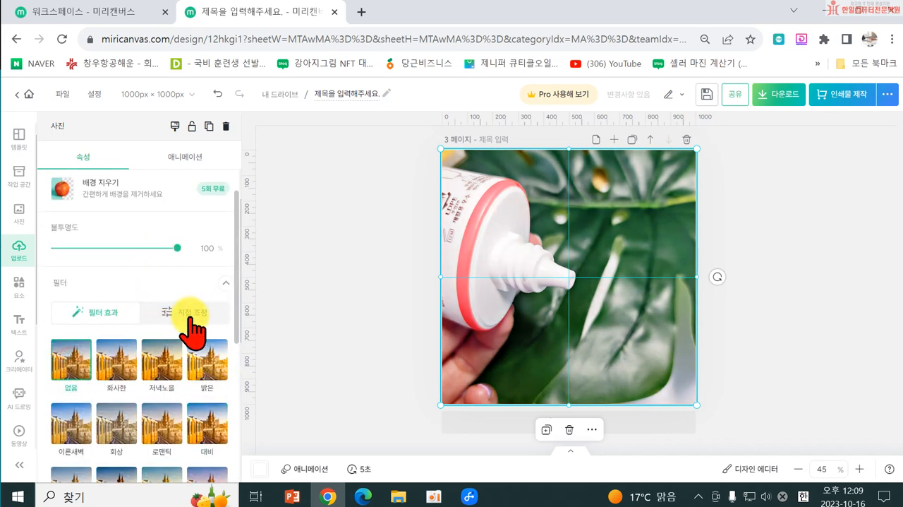
Step: Manually adjust the page 3 photo, setting 밝기 (brightness) to 9 and 대비 (contrast) to 10
left_click(191, 313)
scroll(105, 332, "down", 1)
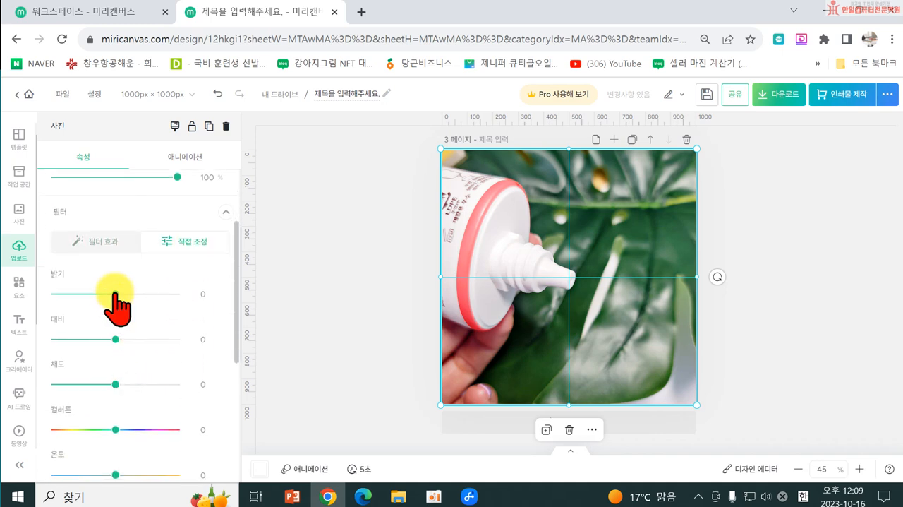
left_click_drag(115, 294, 127, 293)
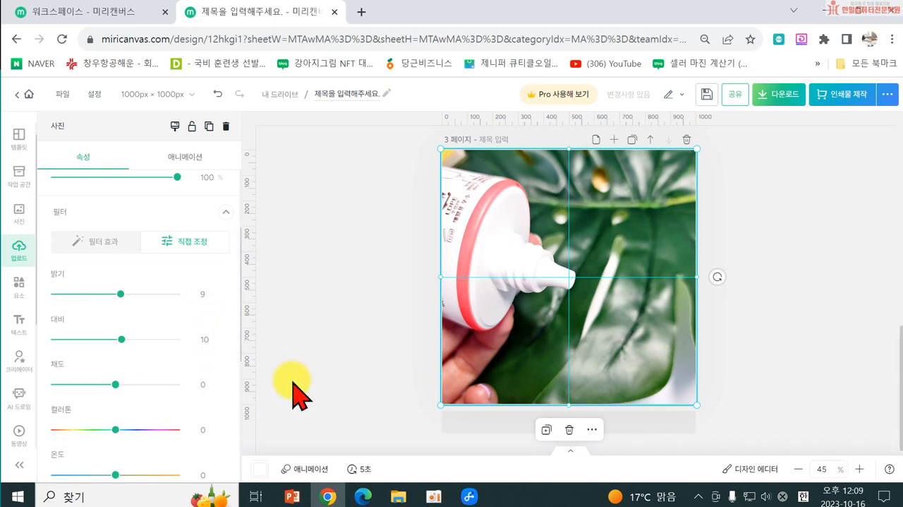
left_click(358, 316)
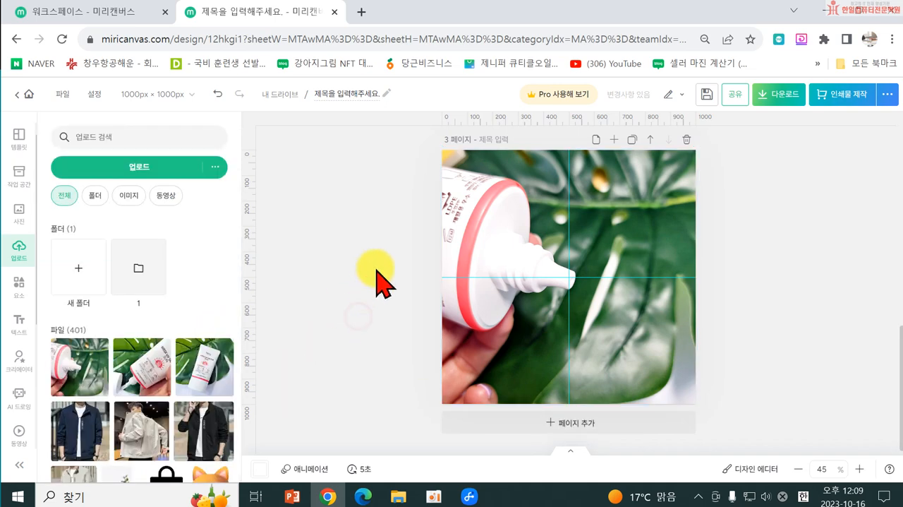
Step: Review the sunscreen photos on all pages, selecting the one on page 1
scroll(620, 300, "up", 9)
left_click(642, 299)
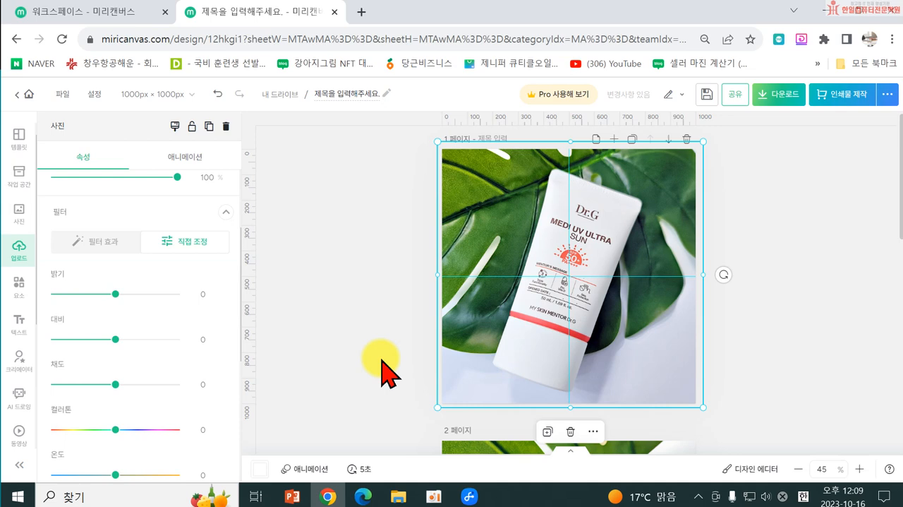
scroll(783, 208, "down", 4)
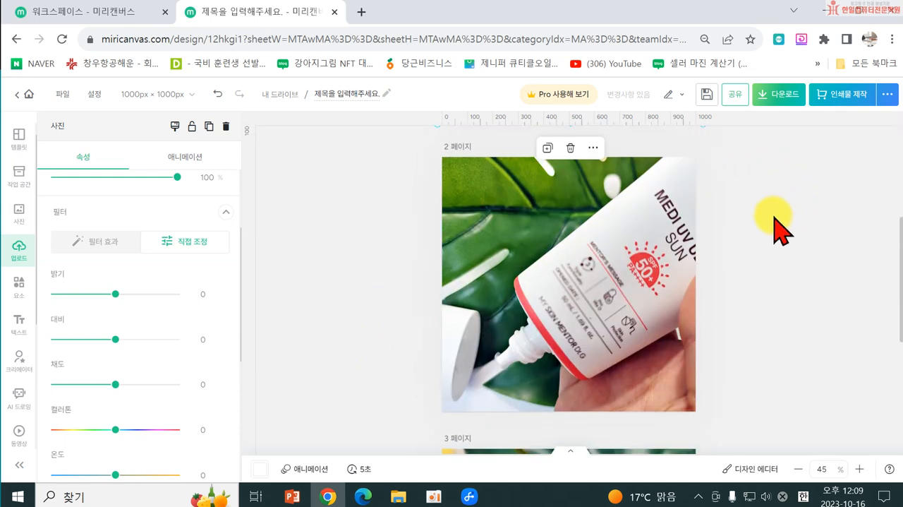
scroll(775, 211, "down", 4)
scroll(583, 353, "up", 8)
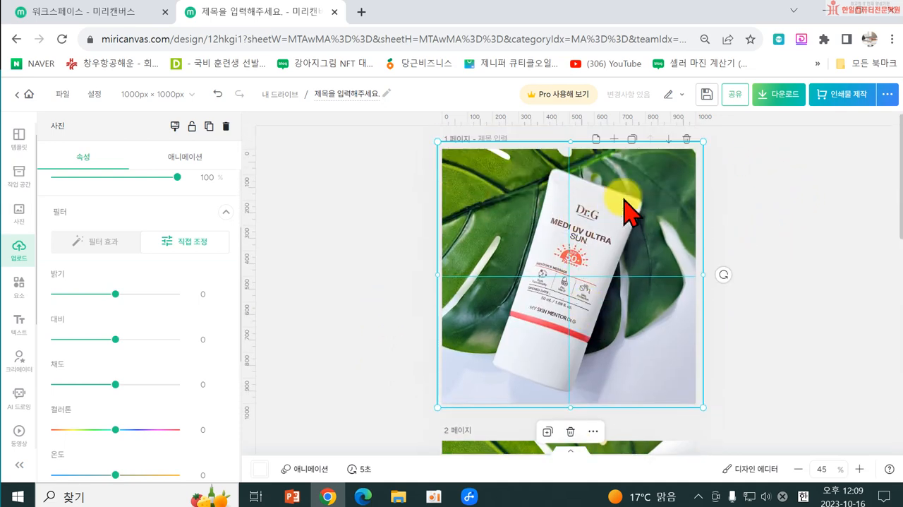
scroll(623, 212, "down", 4)
scroll(646, 311, "up", 1)
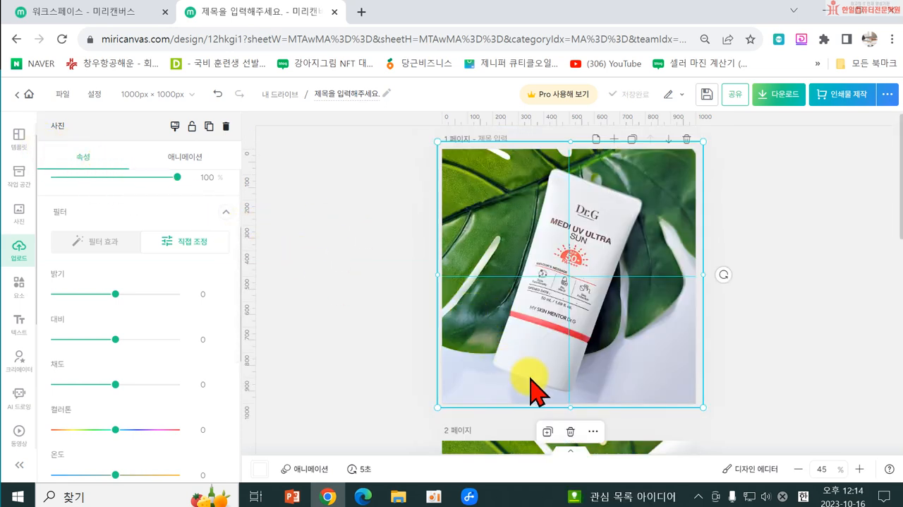
Step: Create a new design with the 상세페이지 preset size
left_click(62, 95)
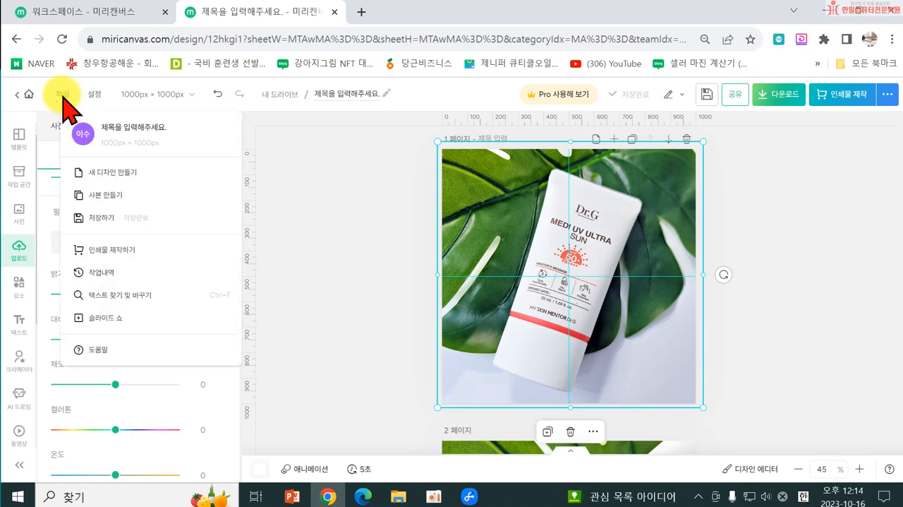
left_click(116, 173)
left_click(181, 165)
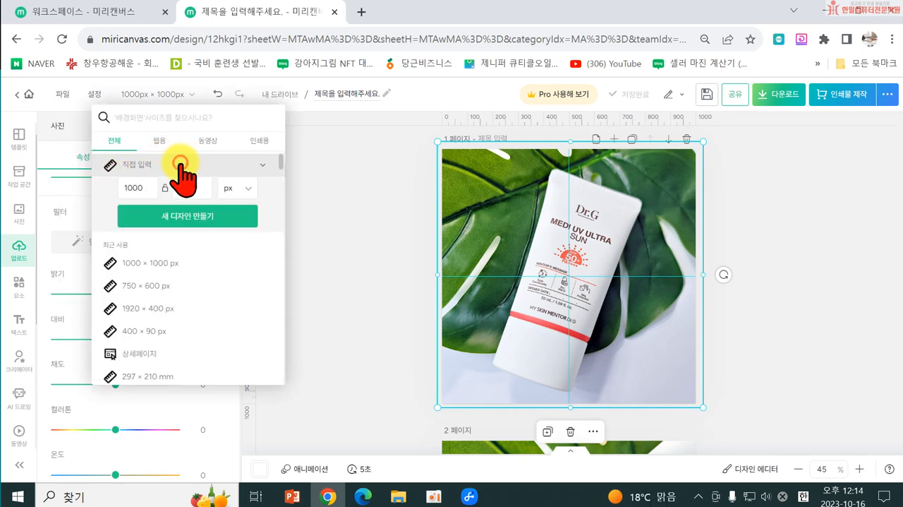
double_click(142, 189)
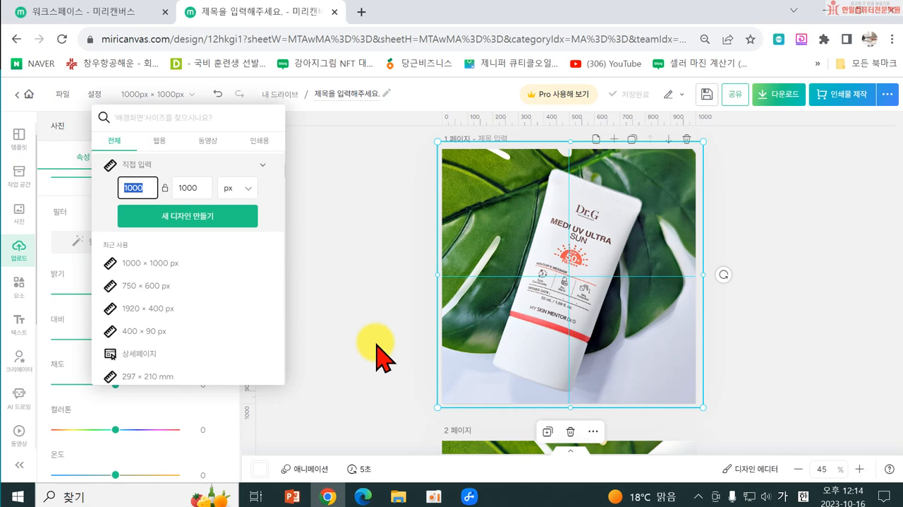
left_click(146, 357)
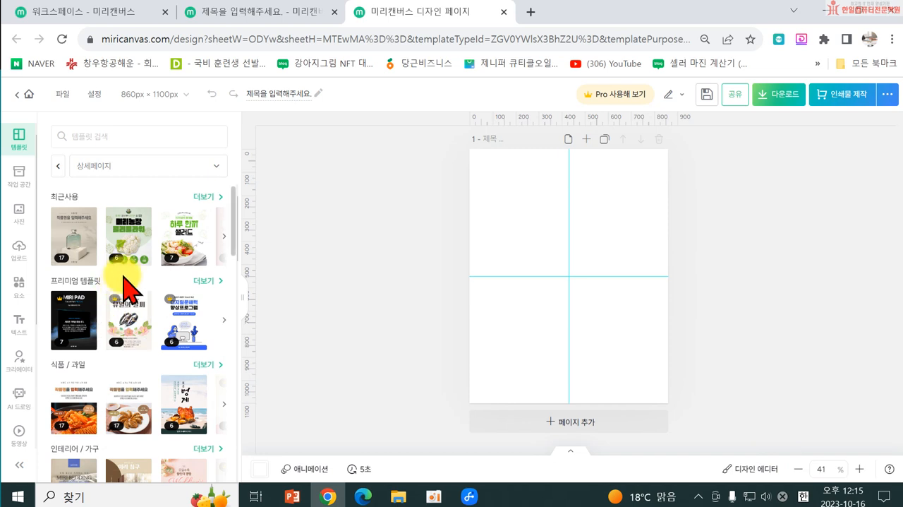
Step: Browse the recent and premium templates, search the templates for 상세페이지, and look through the results
left_click(226, 237)
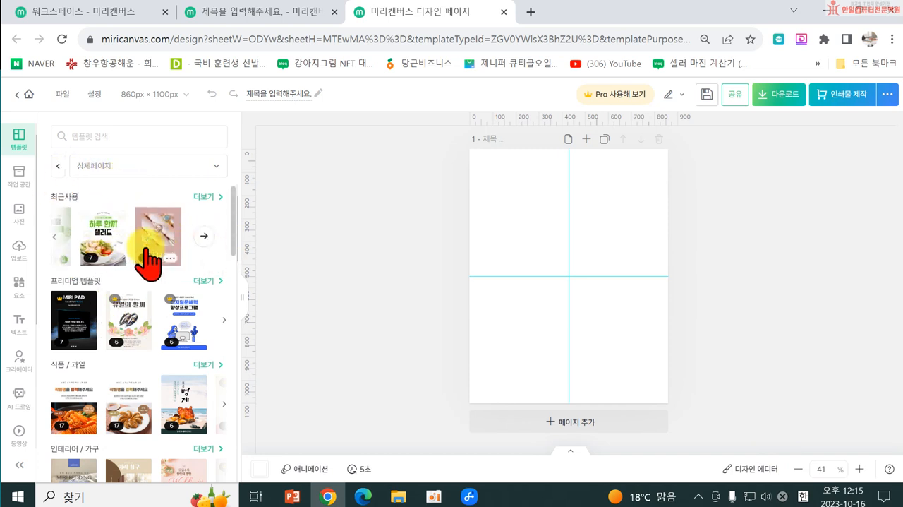
scroll(137, 329, "down", 3)
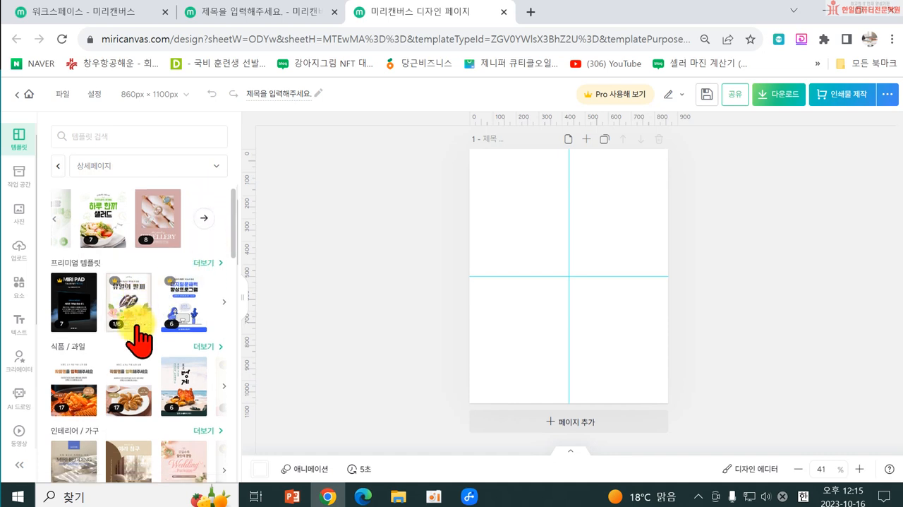
scroll(106, 283, "up", 3)
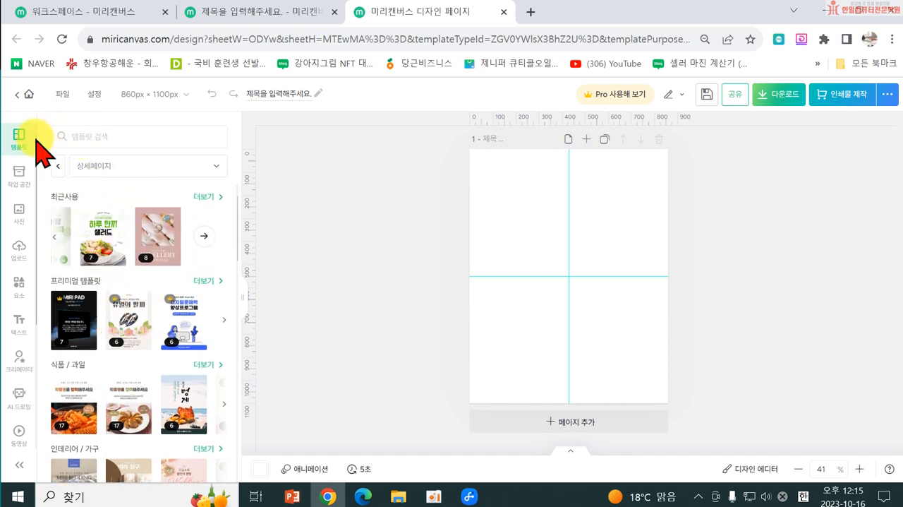
left_click(83, 136)
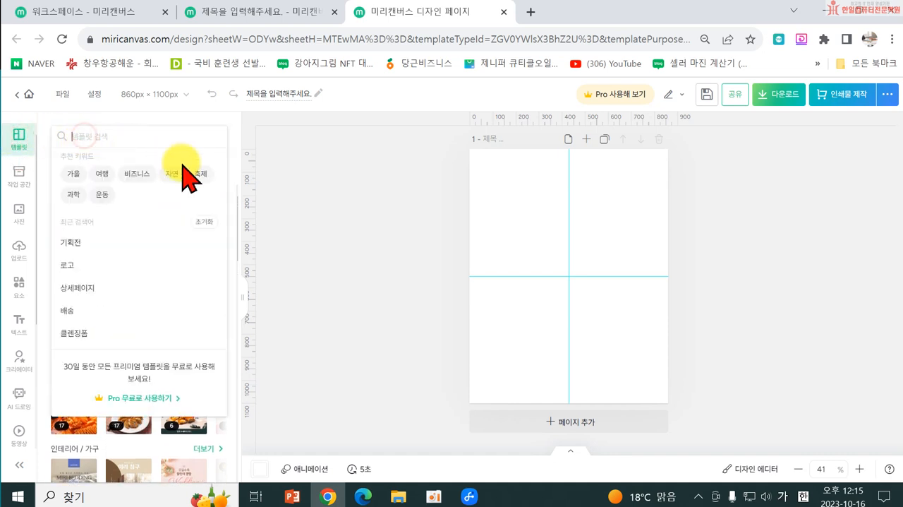
type("상세페이지")
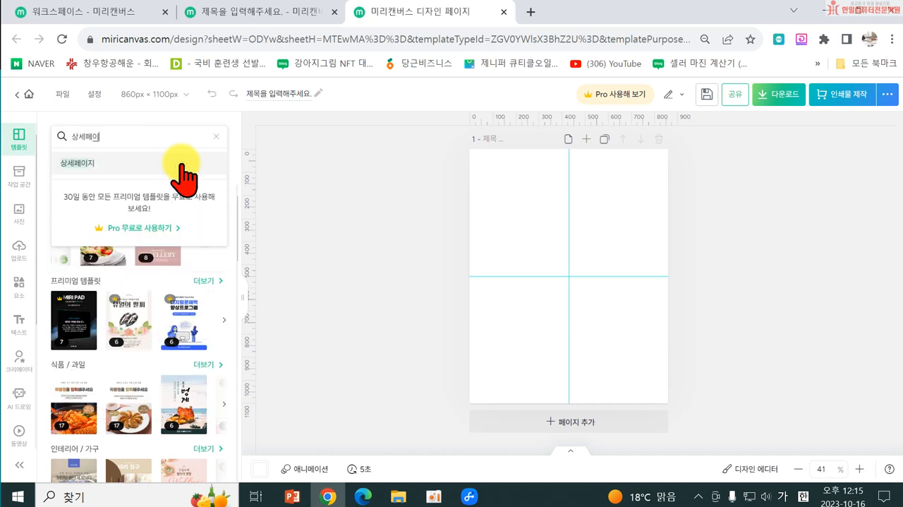
key("Return")
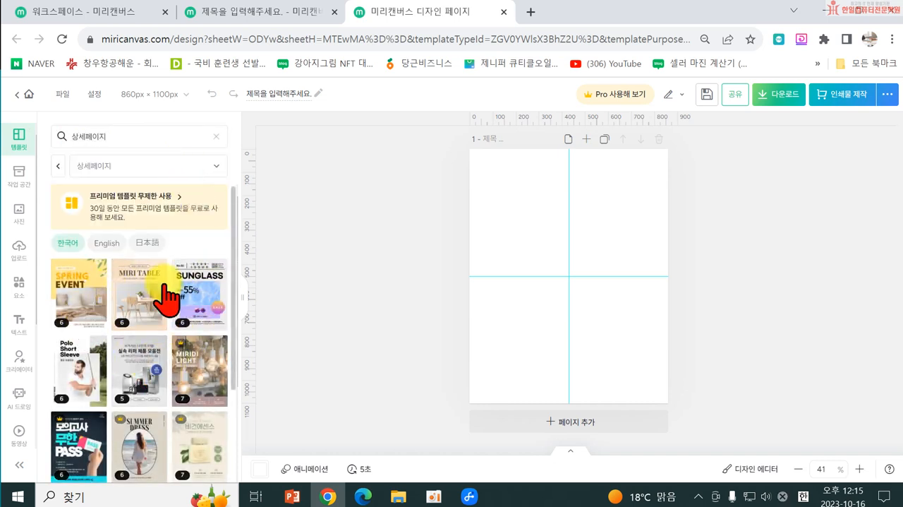
scroll(202, 415, "down", 1)
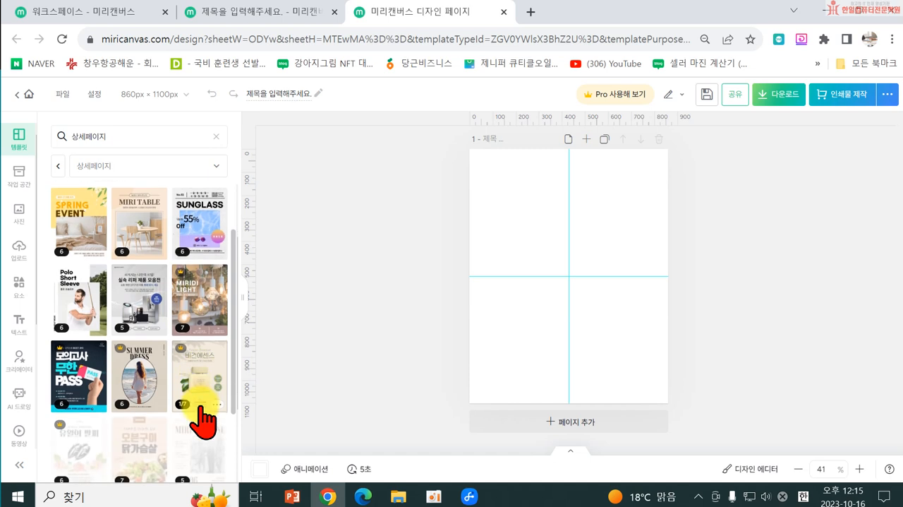
Step: Browse the 상세페이지 template results and open the 바디제품 상세페이지 template featuring 미리 스킨힐링 루틴
scroll(155, 381, "down", 2)
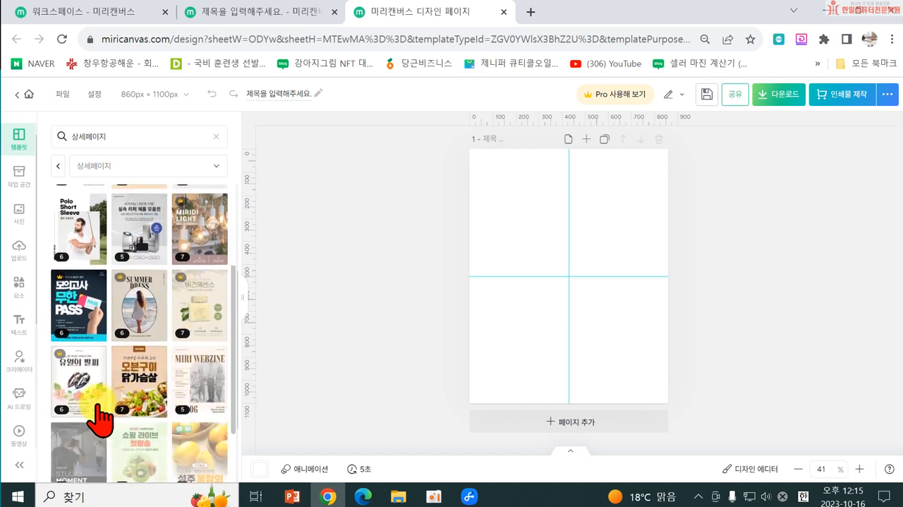
scroll(146, 423, "down", 3)
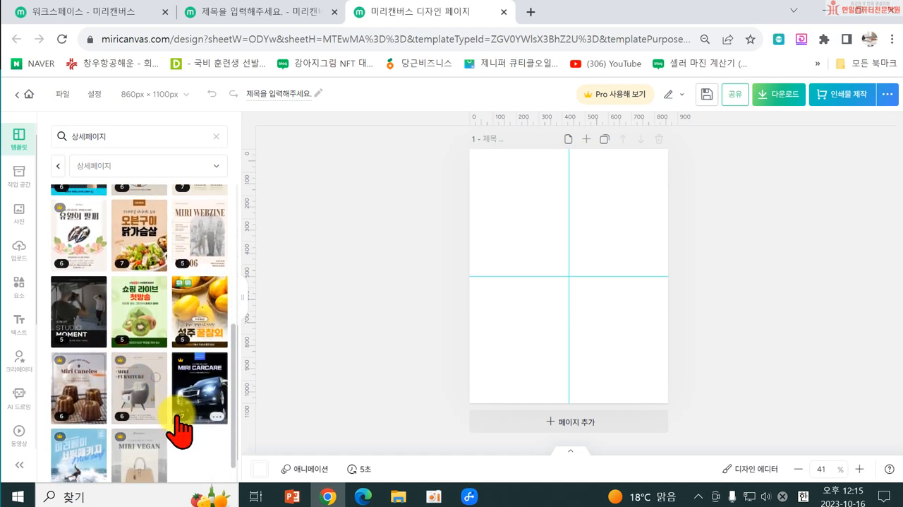
scroll(141, 426, "down", 3)
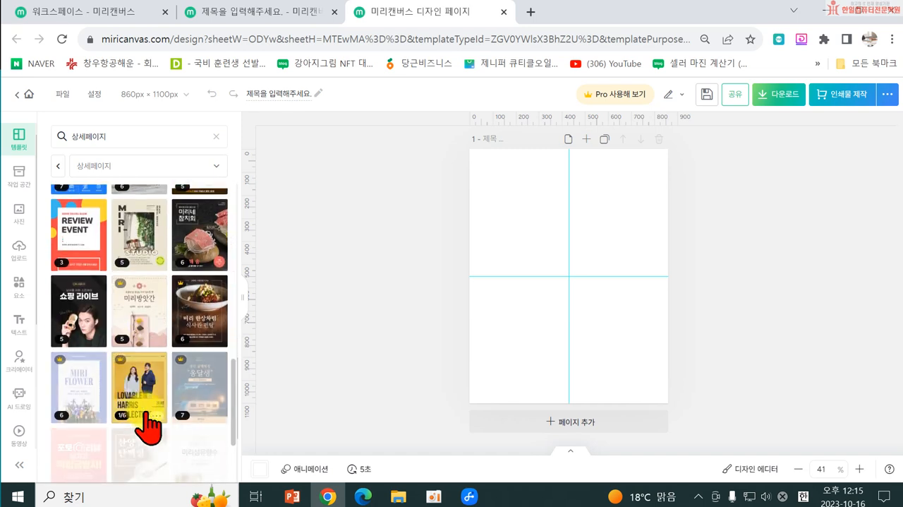
scroll(105, 424, "down", 2)
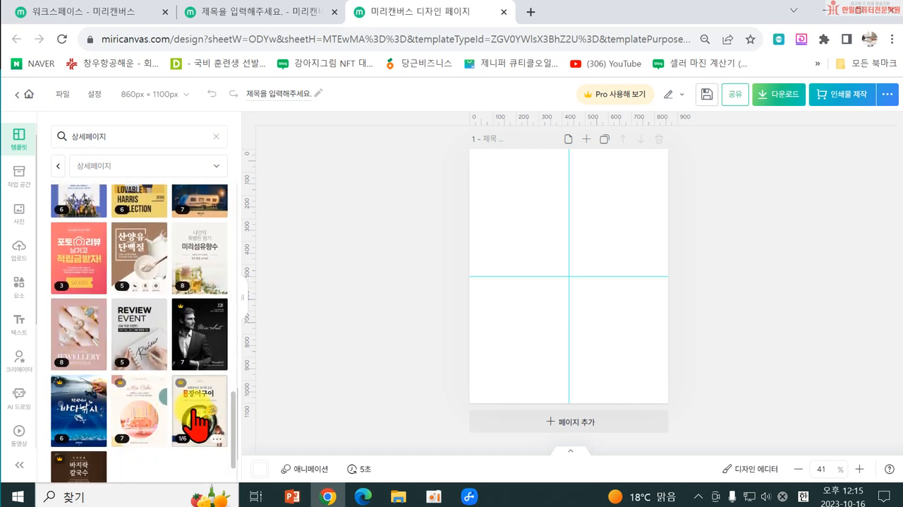
scroll(137, 430, "down", 2)
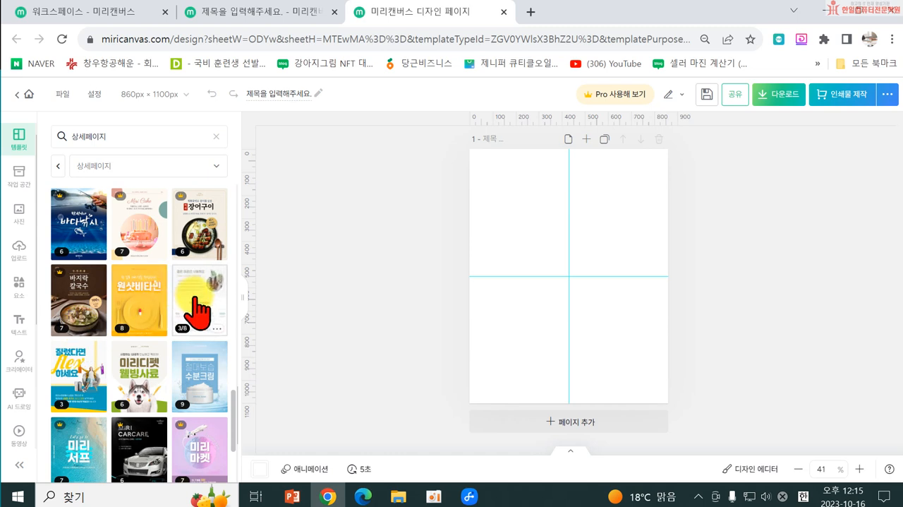
left_click(200, 309)
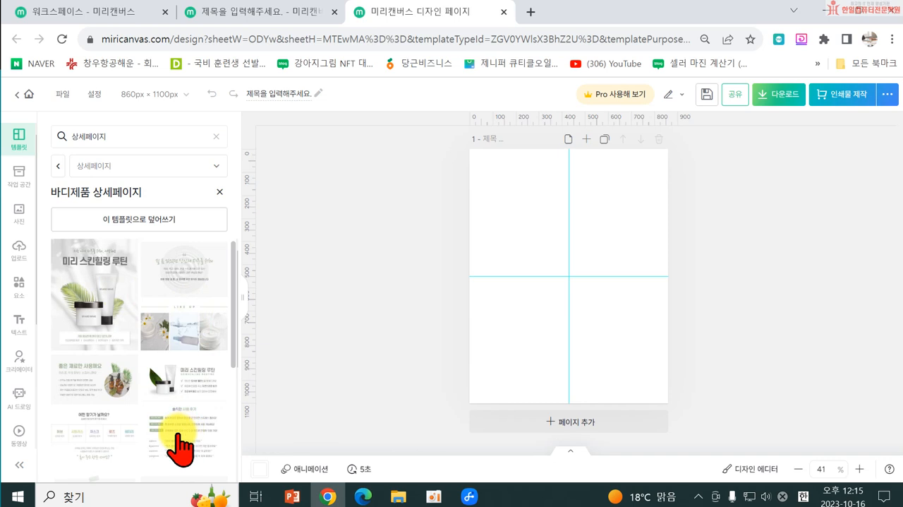
Step: Overwrite the blank design with the 바디제품 상세페이지 template and review its pages
scroll(99, 296, "down", 4)
scroll(168, 374, "up", 4)
scroll(127, 396, "down", 5)
scroll(106, 325, "up", 5)
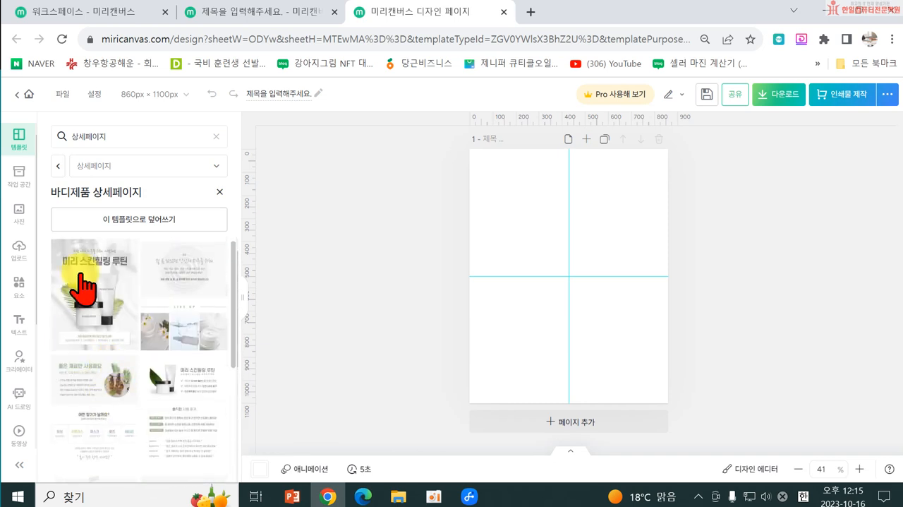
left_click(153, 223)
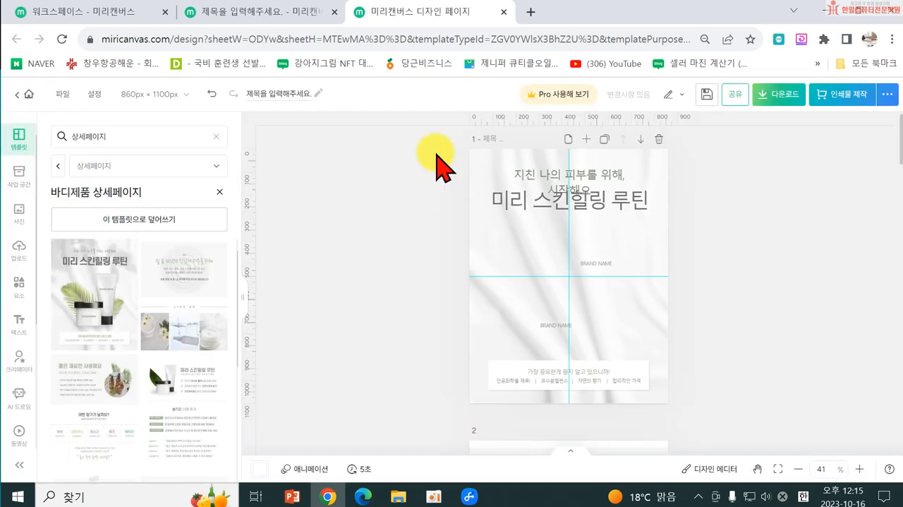
scroll(692, 310, "down", 15)
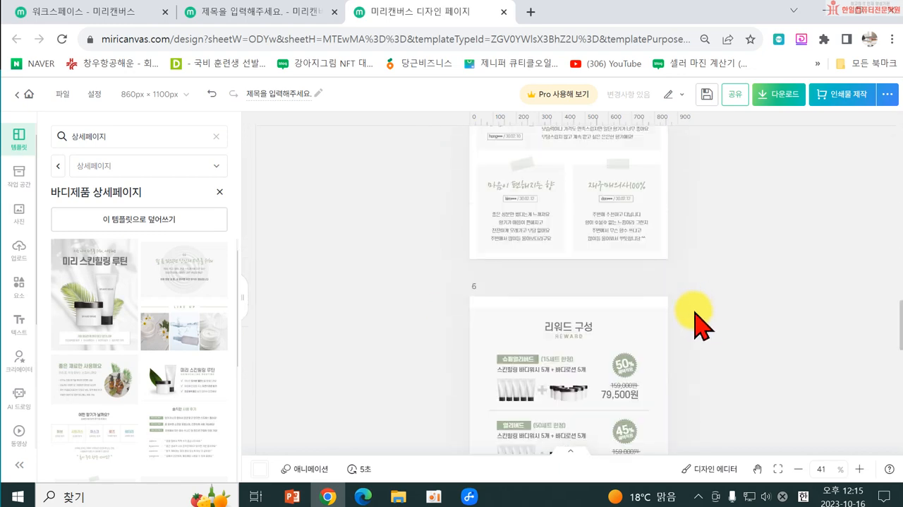
scroll(695, 321, "down", 5)
scroll(691, 328, "up", 10)
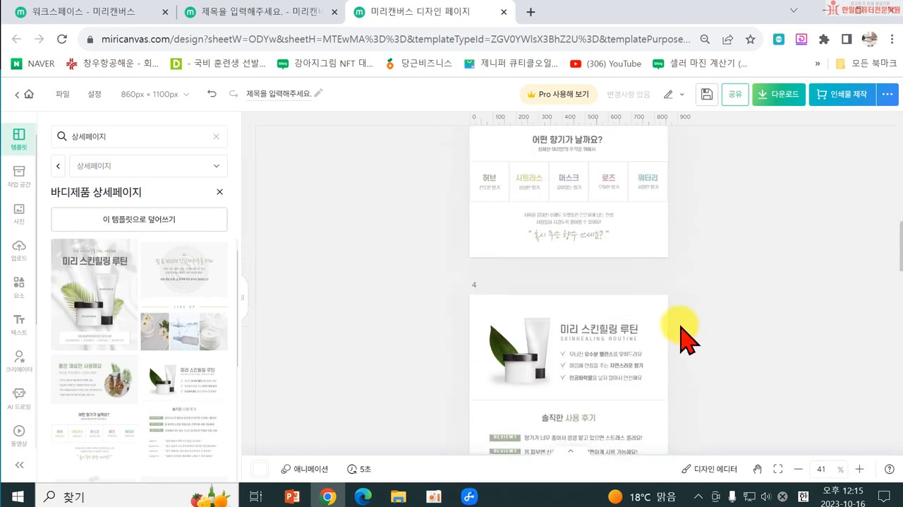
scroll(678, 328, "up", 10)
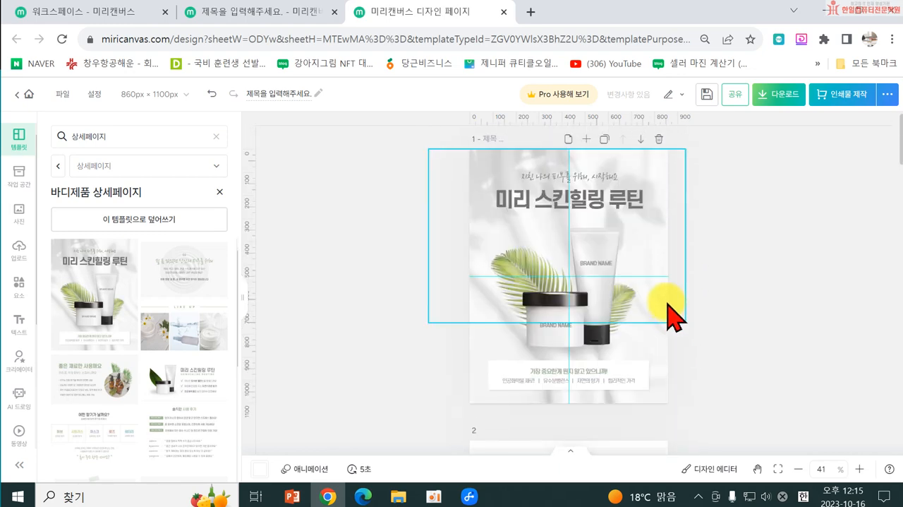
Step: Replace the page 1 headline 미리 스킨힐링 루틴 with the text 닥터지 미디UV ULTRA
double_click(538, 202)
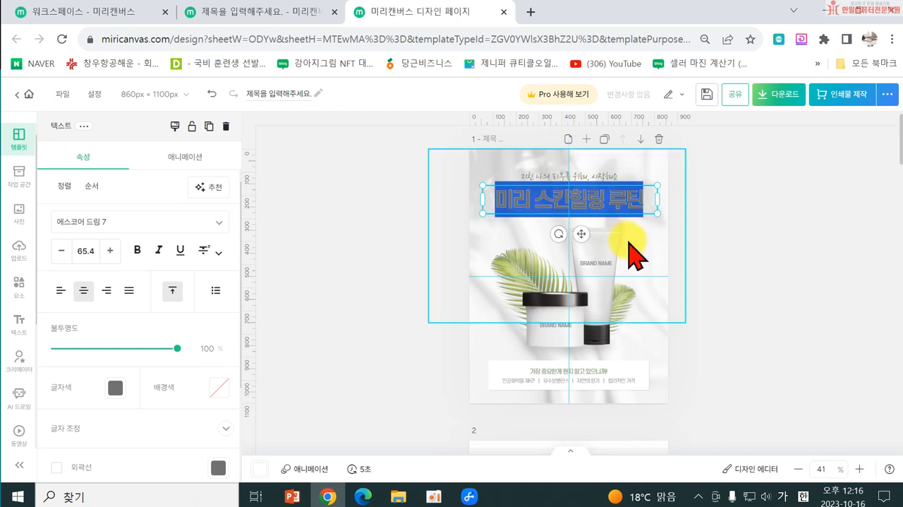
type("ㄷ")
type("닥터지")
type(" 미디UB")
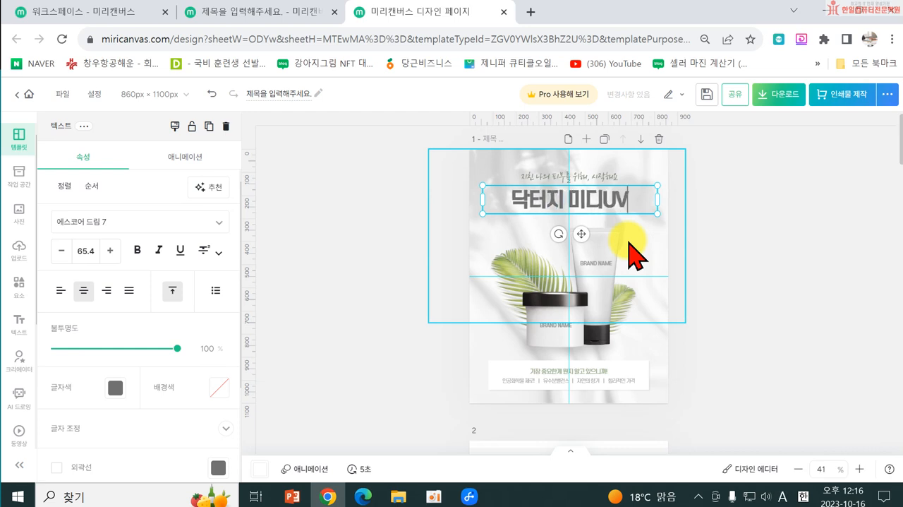
type(" U")
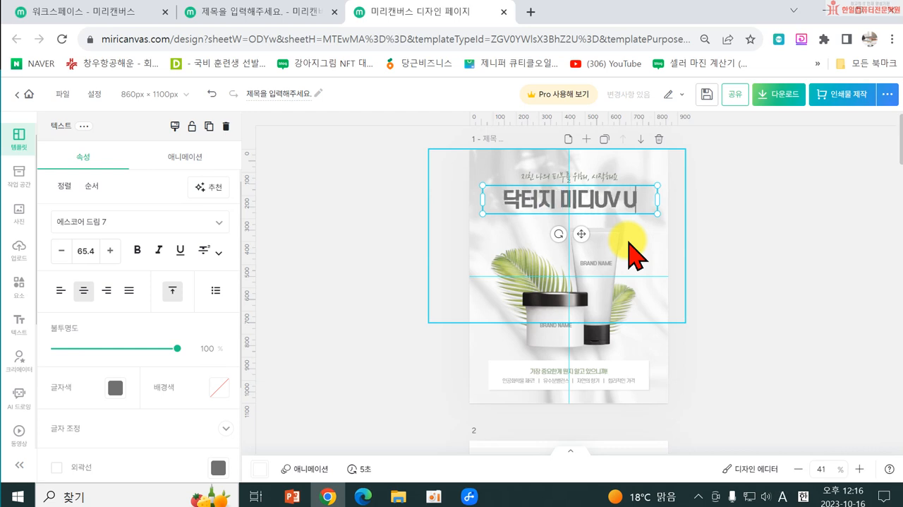
type("LTRA")
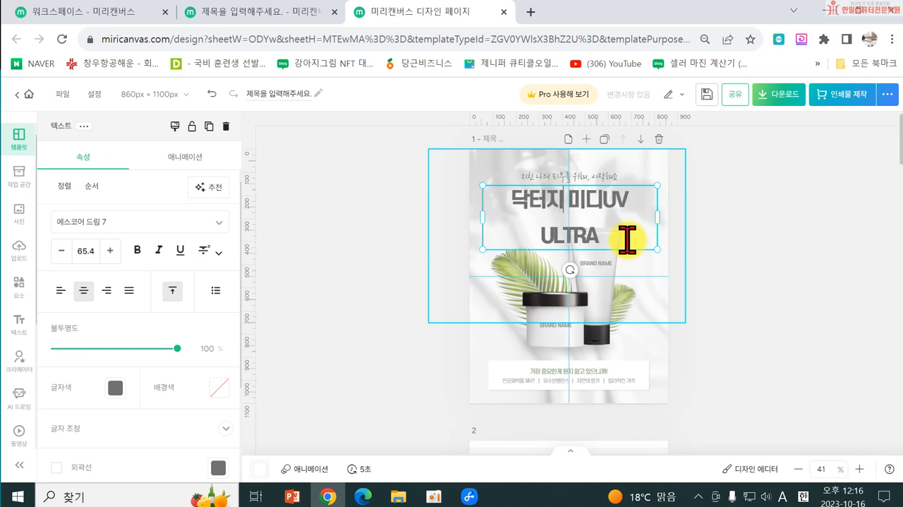
Step: Replace the Korean part of the headline with MEDI so that it reads MEDI UV ULTRA
key("BackSpace")
key("BackSpace")
key("BackSpace")
key("Delete")
key("Delete")
key("Delete")
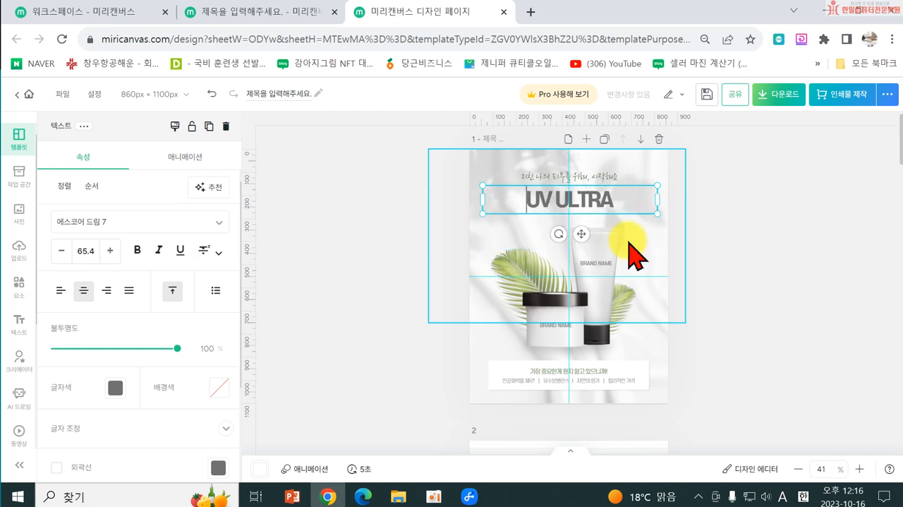
type("MEdi")
key("BackSpace")
key("BackSpace")
type("DI")
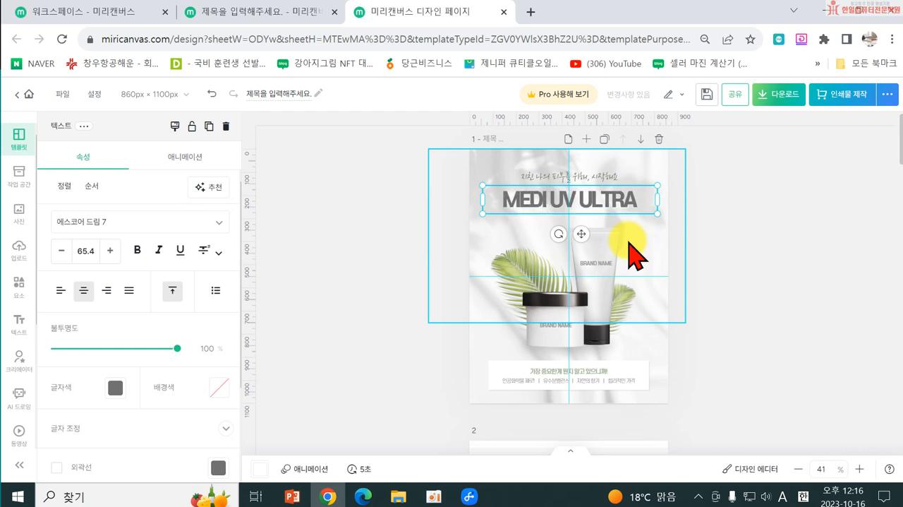
Step: Add SUN as a second line at the end of the page 1 headline
left_click(637, 200)
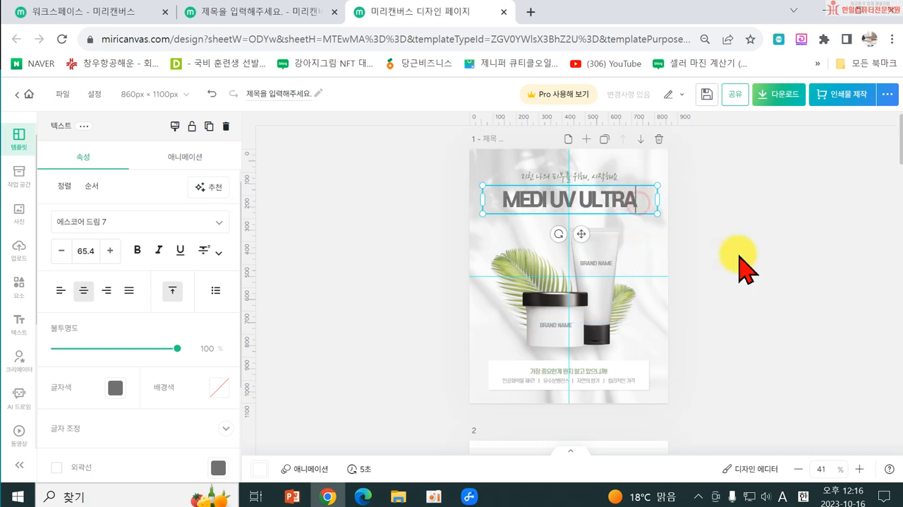
key("Return")
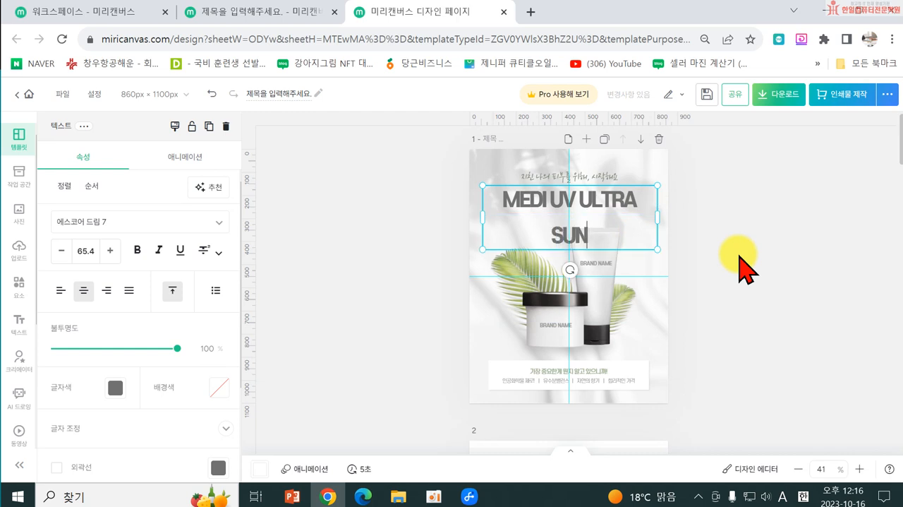
left_click(415, 255)
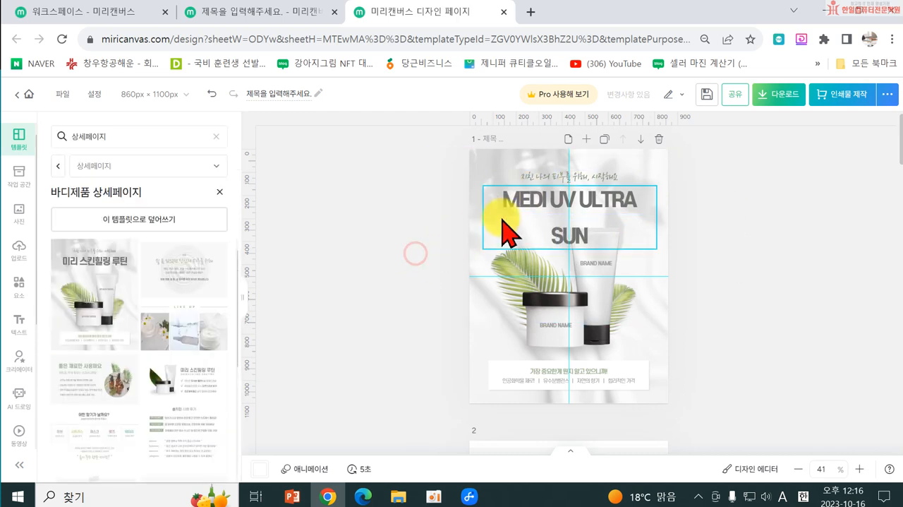
Step: Set the headline's letter spacing (자간) to 1 and its line spacing (행간) to 0.96
left_click(526, 215)
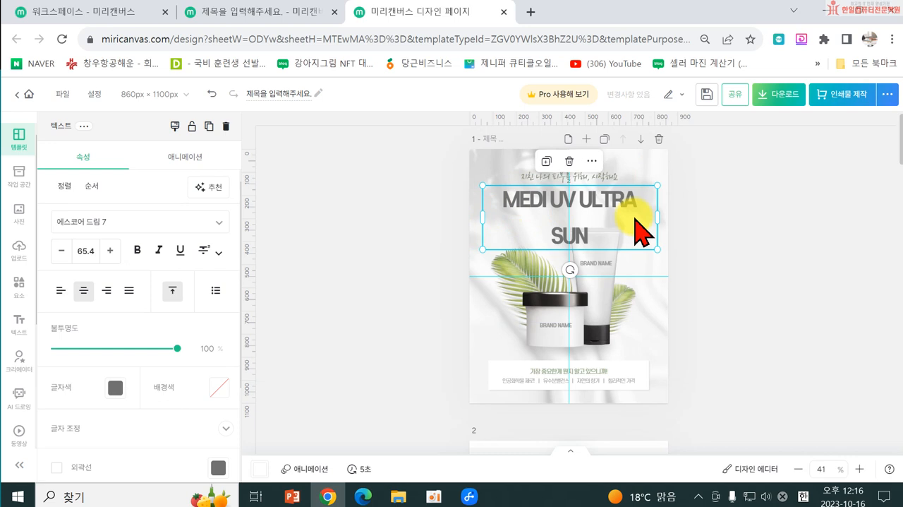
left_click(131, 428)
scroll(134, 423, "down", 2)
left_click_drag(75, 340, 79, 340)
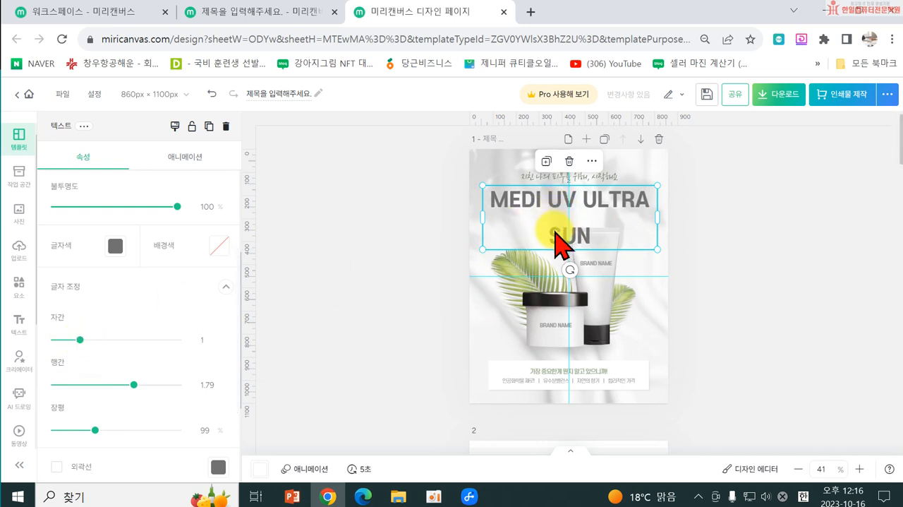
left_click_drag(118, 390, 83, 384)
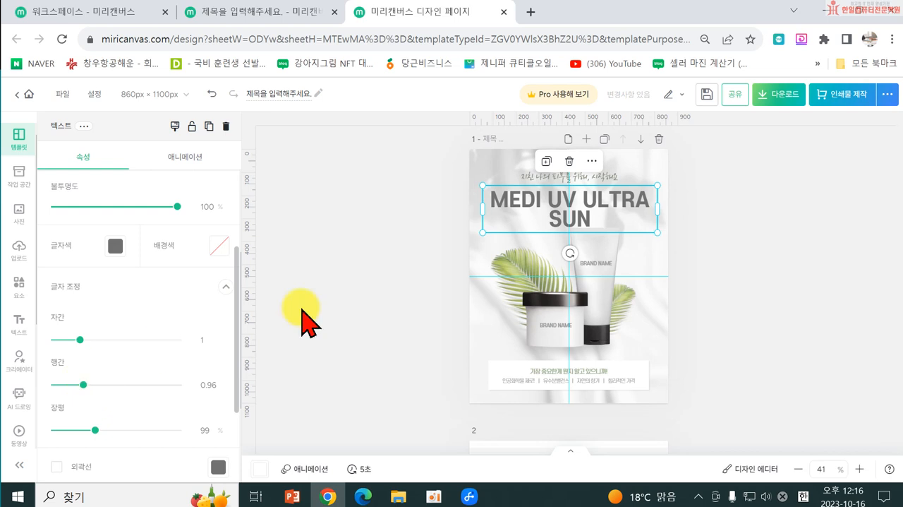
left_click(404, 201)
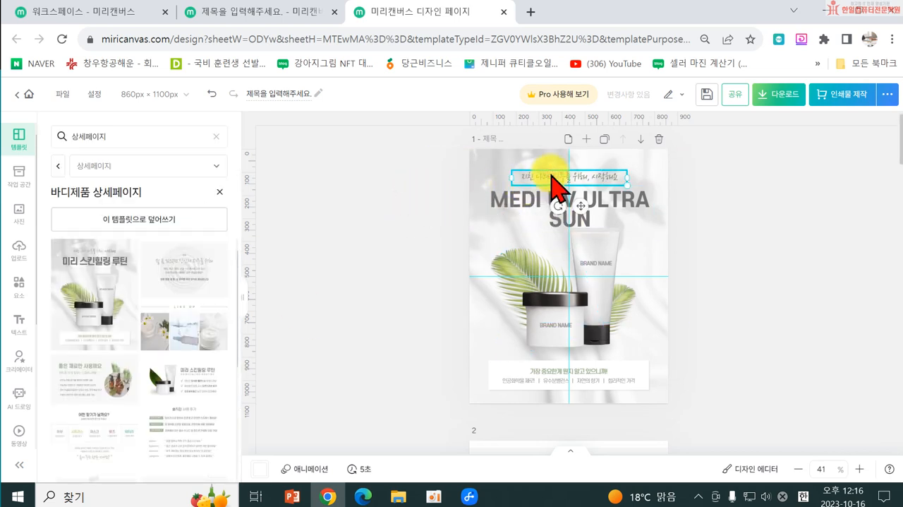
Step: Replace the tagline above the headline with 뜨거운 자외선을 피하는 방법 and move it slightly down
double_click(552, 176)
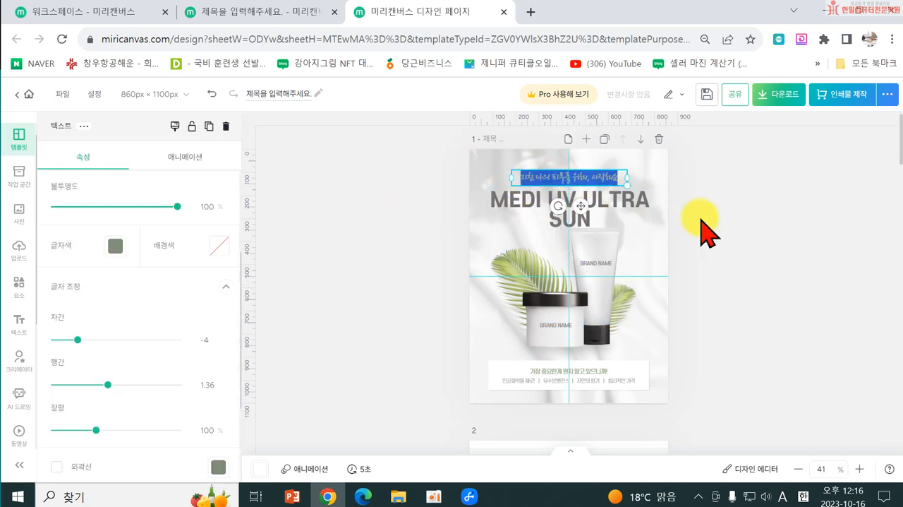
type("티")
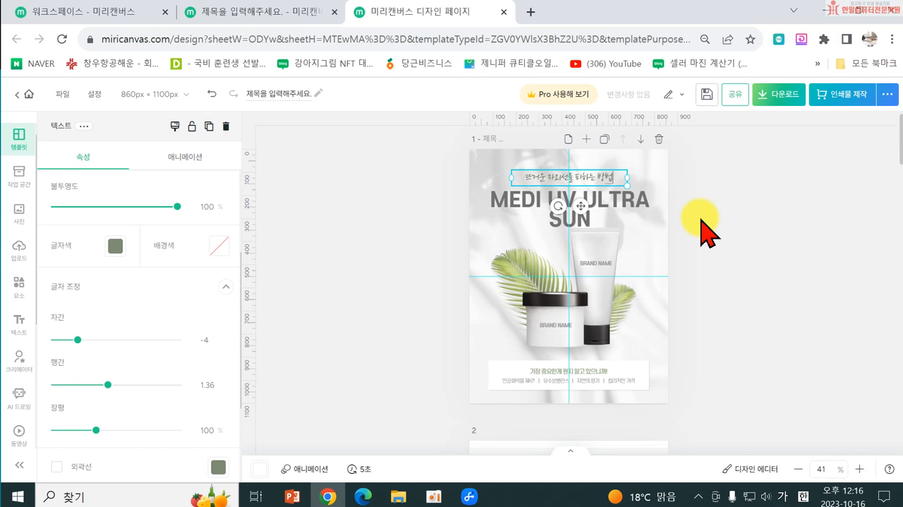
left_click(706, 221)
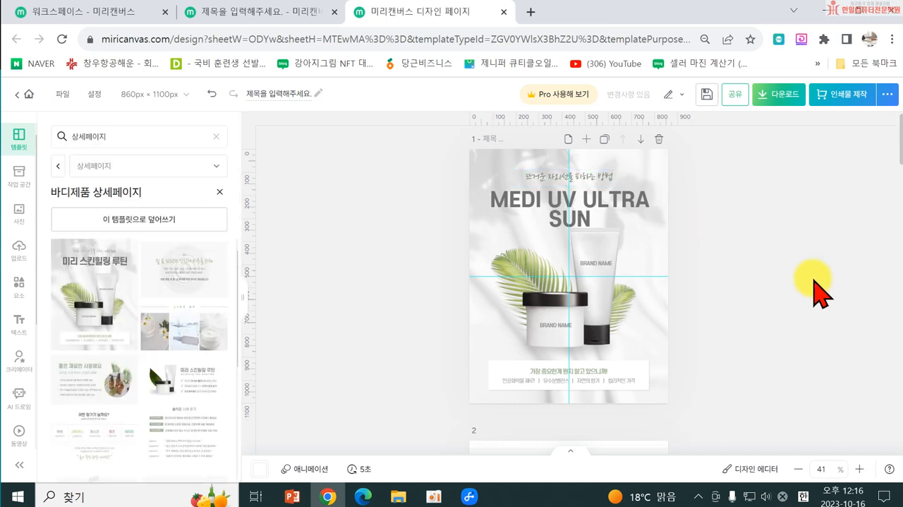
left_click_drag(582, 182, 583, 183)
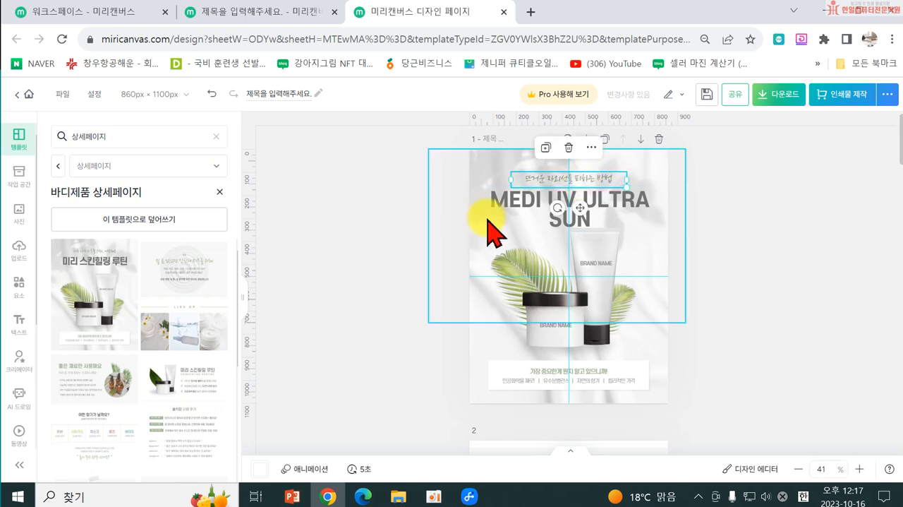
Step: Insert DR.G as a new first line above MEDI UV ULTRA SUN in the headline
double_click(499, 204)
left_click(490, 202)
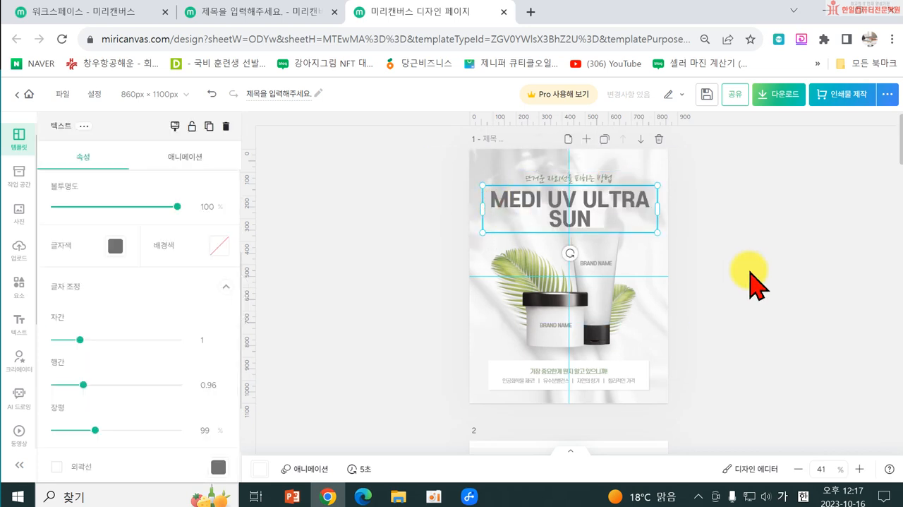
key("Return")
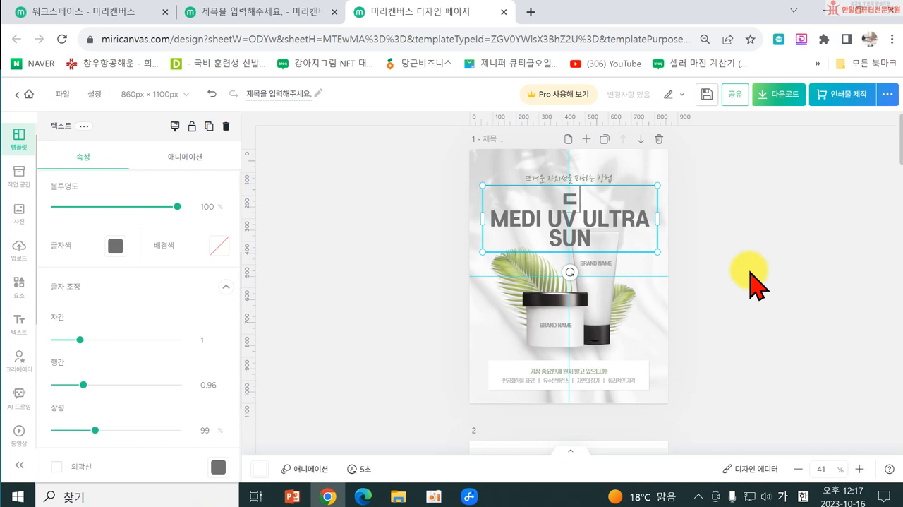
type("DR.G")
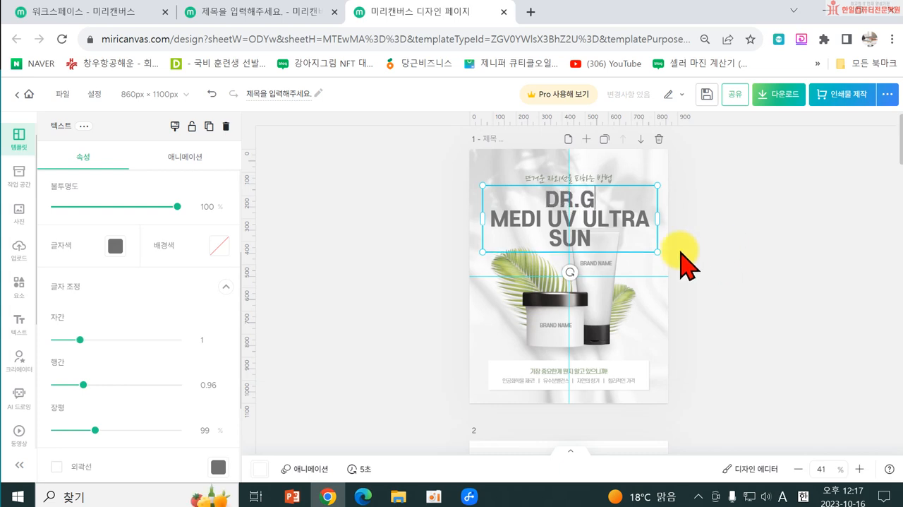
left_click(385, 256)
Step: Change the font of the DR.G line in the page 1 headline to 어비 찌바체
left_click(544, 220)
double_click(546, 196)
left_click(549, 196)
left_click_drag(546, 195, 591, 195)
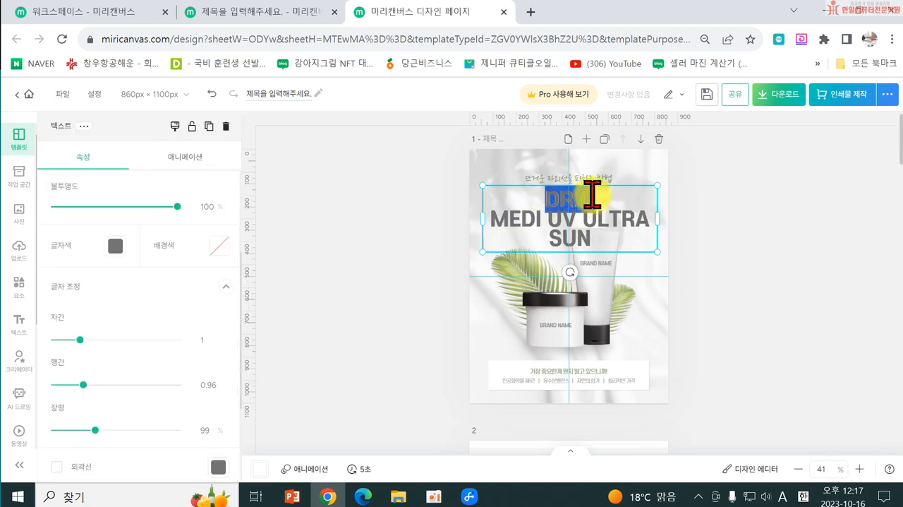
scroll(131, 312, "up", 3)
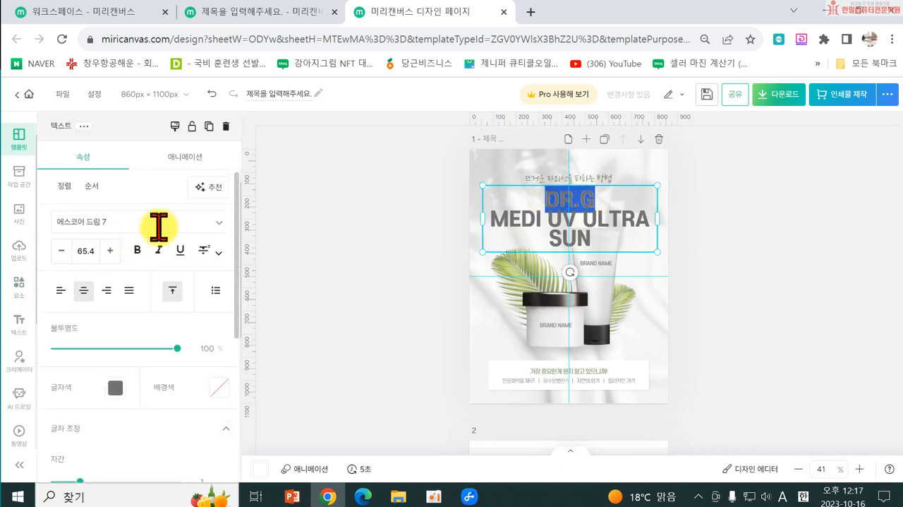
left_click(215, 225)
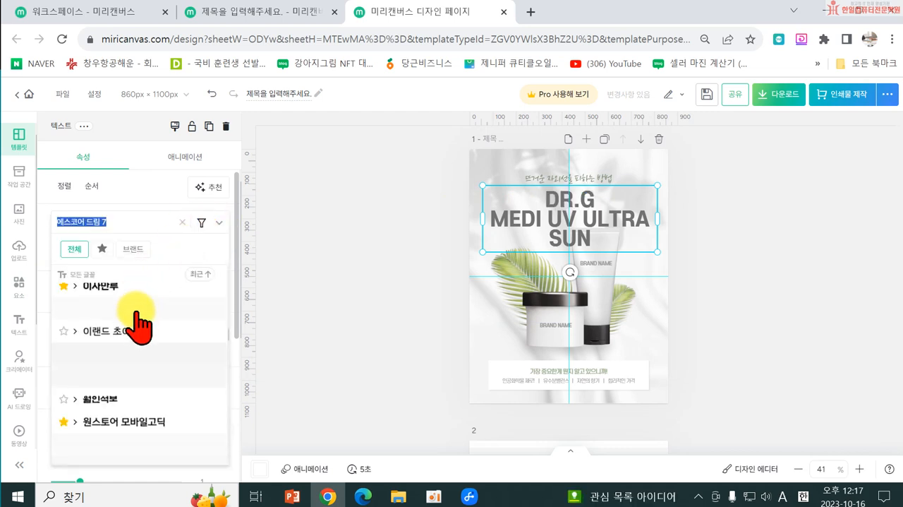
scroll(134, 345, "down", 1)
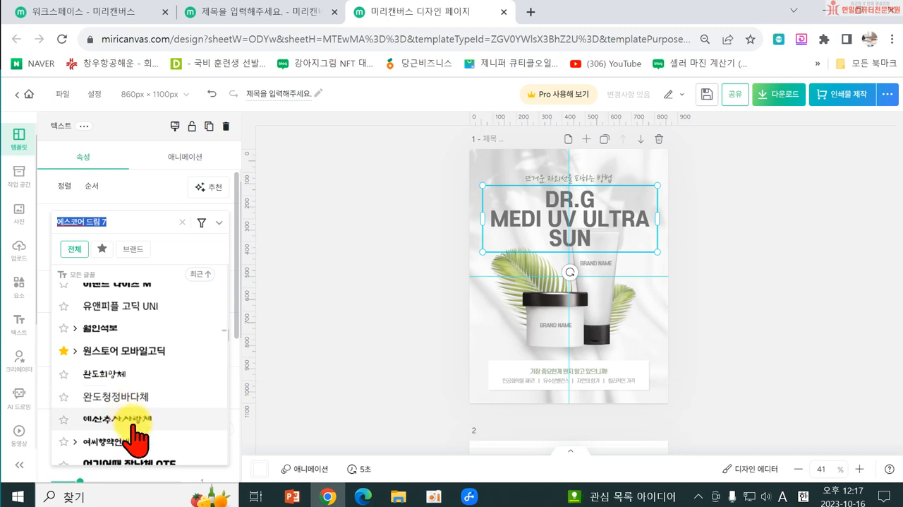
scroll(138, 433, "down", 5)
scroll(137, 412, "down", 10)
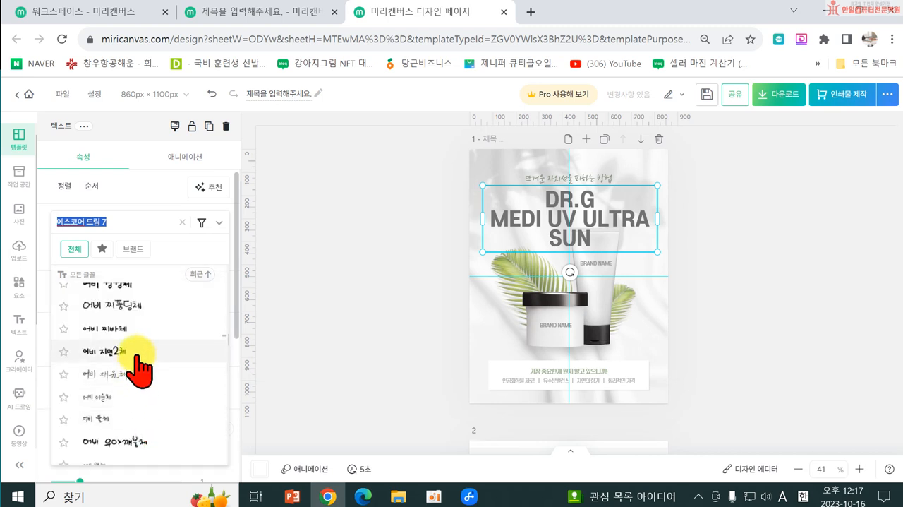
left_click(136, 352)
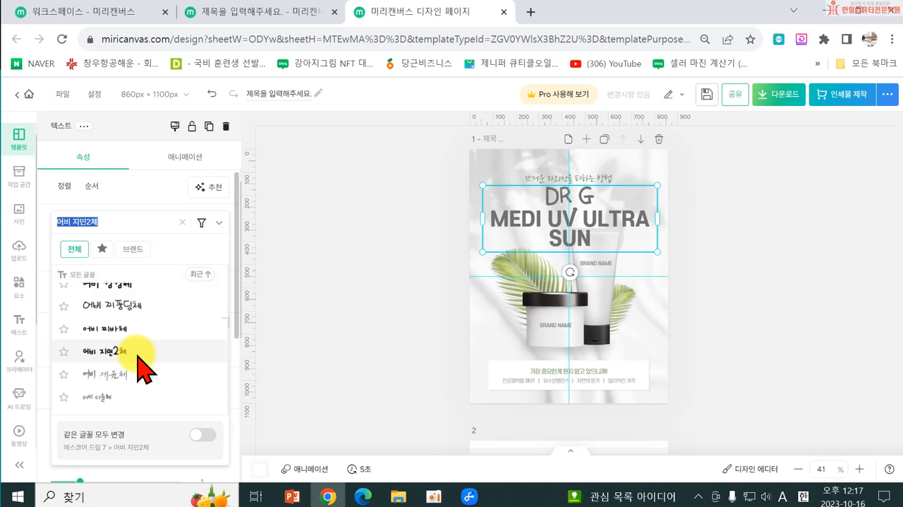
left_click(105, 326)
scroll(137, 312, "up", 3)
scroll(149, 321, "up", 3)
Step: Reduce the font size of the headline lines MEDI UV ULTRA SUN to 58.7
left_click(494, 222)
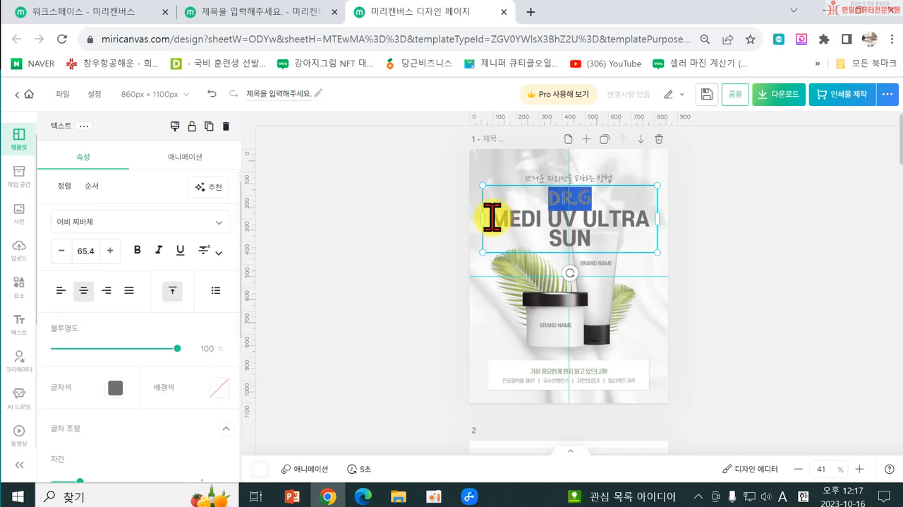
left_click_drag(492, 216, 595, 234)
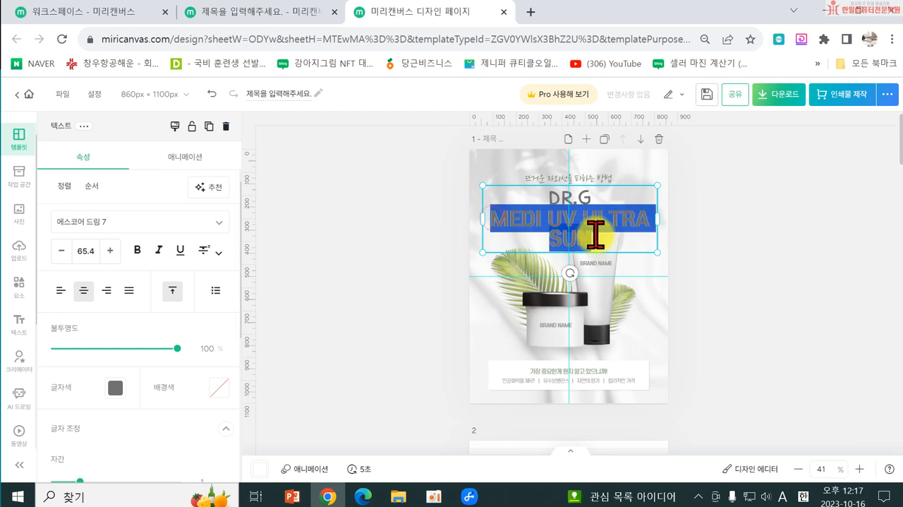
left_click(61, 252)
left_click(61, 251)
left_click(60, 252)
left_click(61, 252)
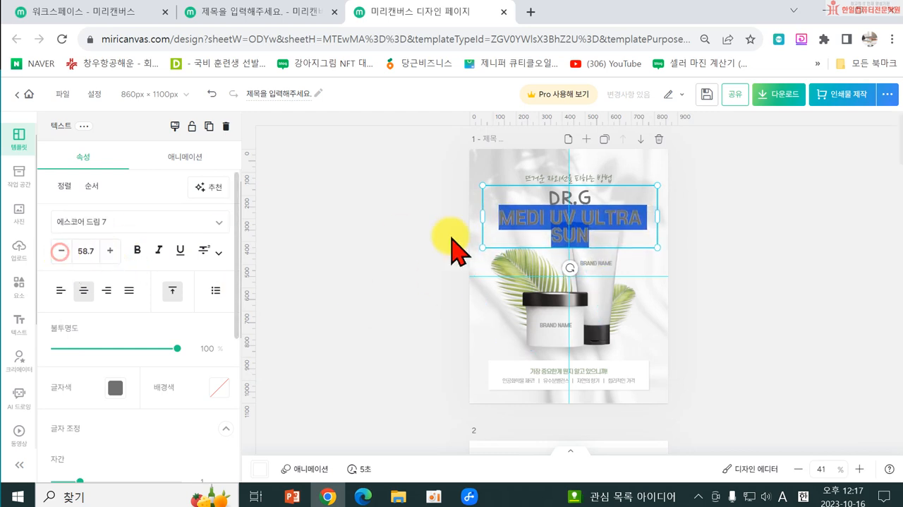
Step: Reduce the font size of the DR.G headline line to 50.4
left_click_drag(540, 201, 572, 201)
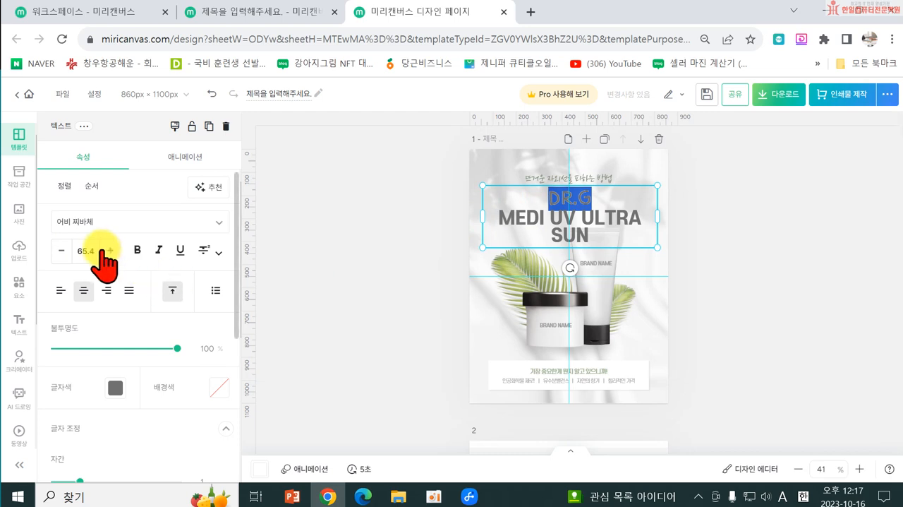
left_click(61, 251)
left_click(61, 251)
left_click(61, 251)
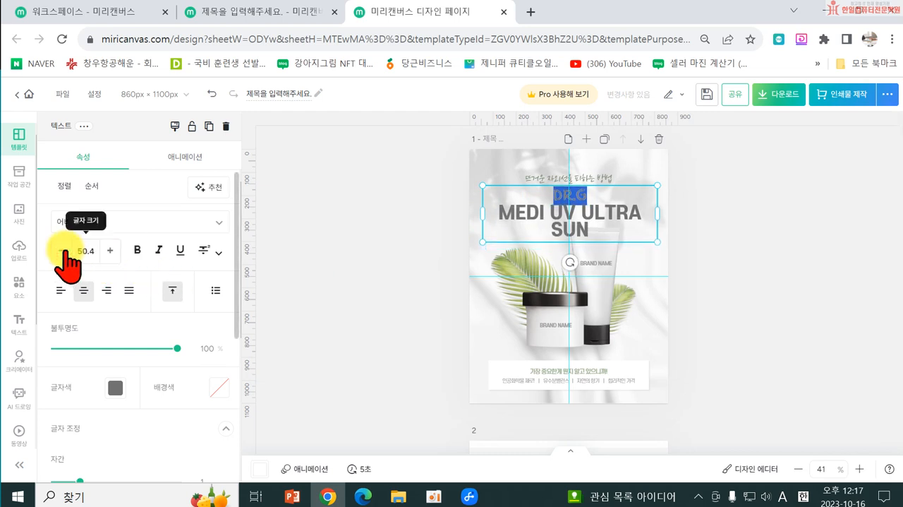
left_click(374, 314)
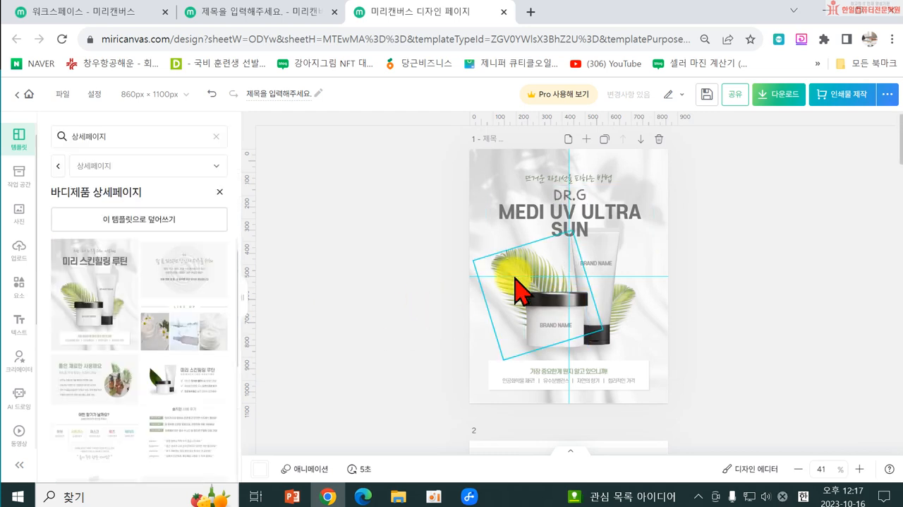
Step: Recolor the whole page 1 headline from the palette's orange-red to a custom dark red, #BA2703
double_click(521, 215)
left_click_drag(500, 215, 605, 225)
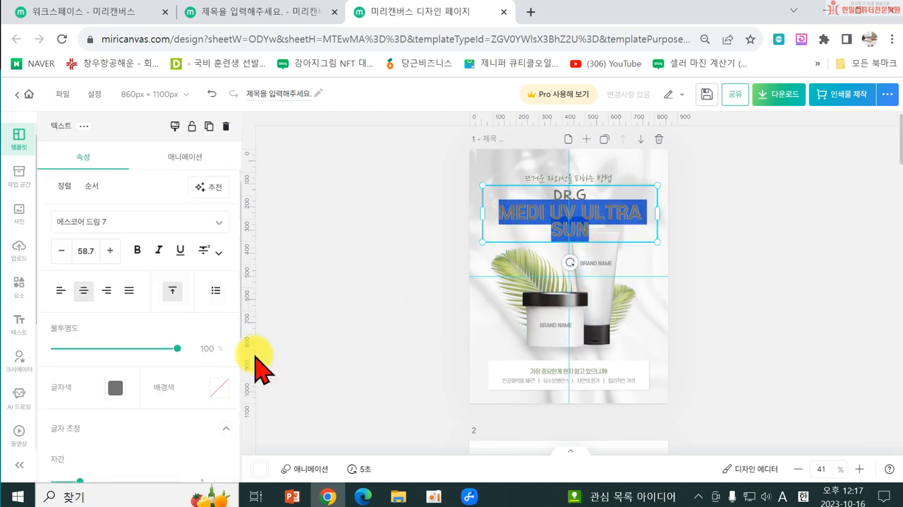
left_click(589, 215)
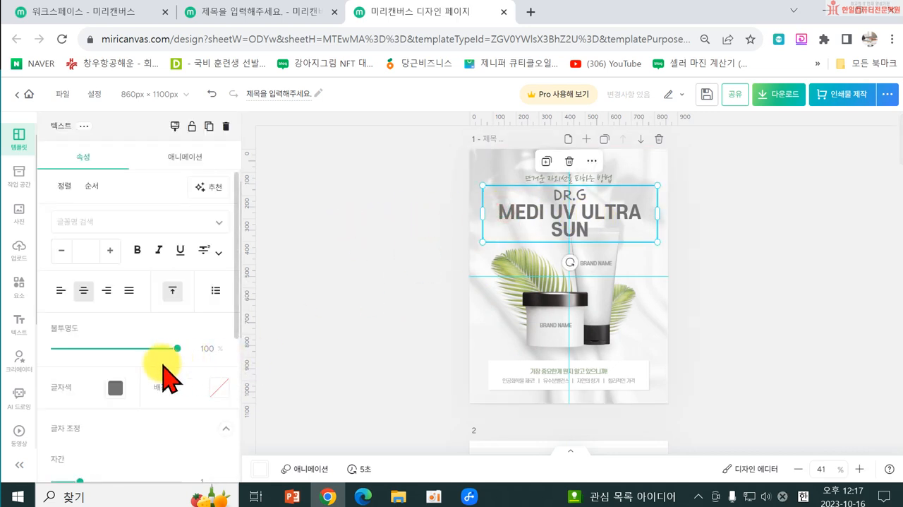
left_click(116, 388)
scroll(130, 347, "down", 1)
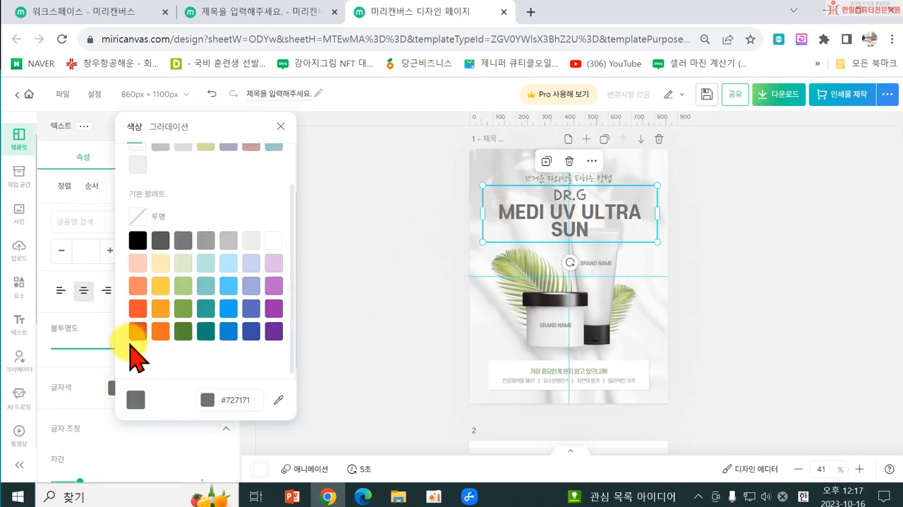
left_click(137, 332)
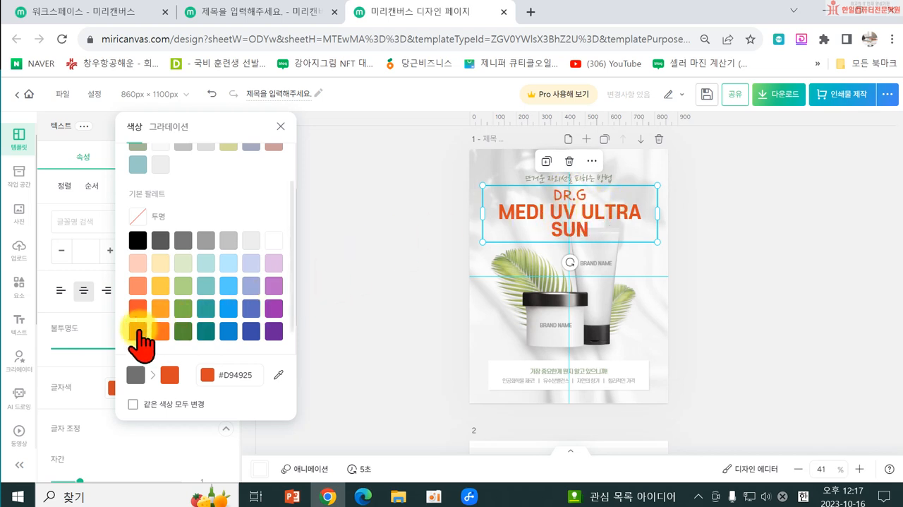
scroll(154, 233, "up", 1)
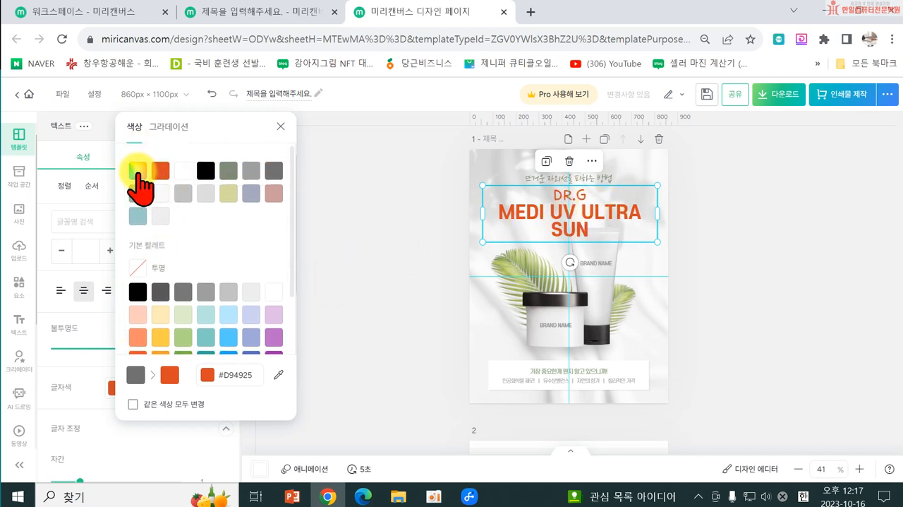
left_click(138, 171)
left_click(274, 198)
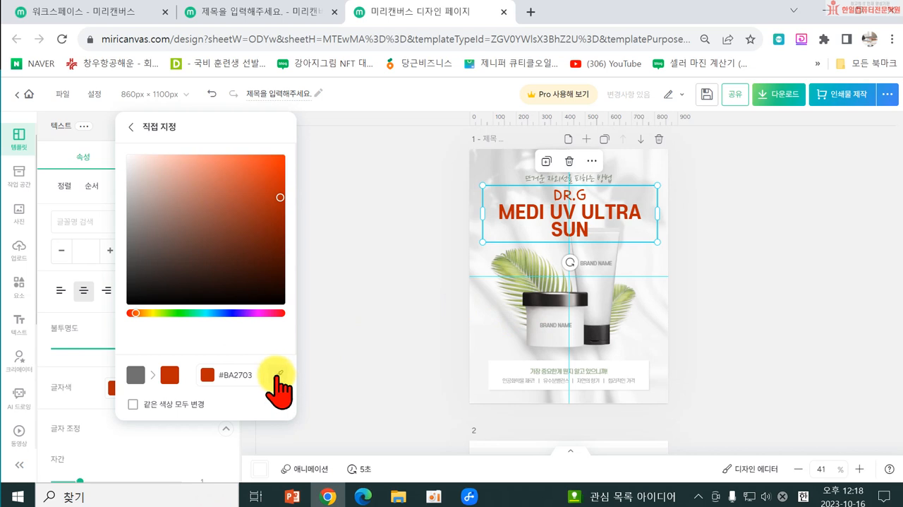
left_click(374, 336)
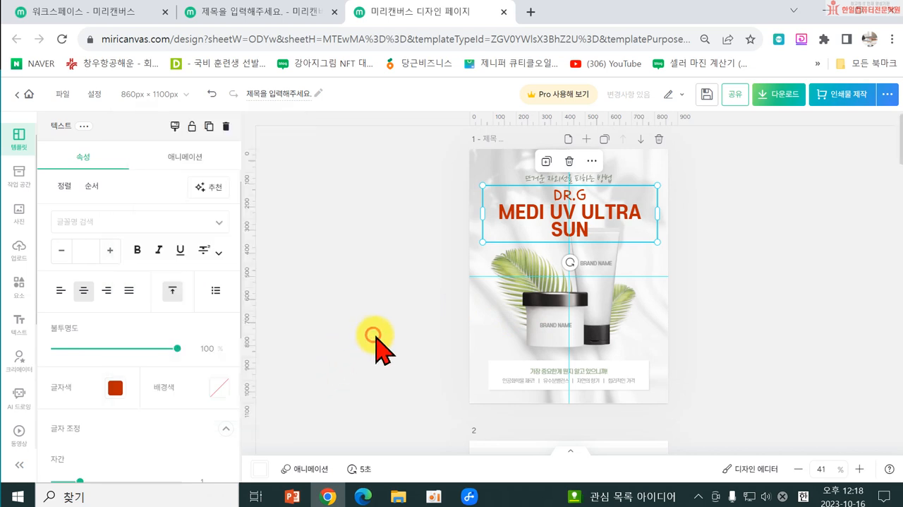
Step: Delete the BRAND NAME jar and tube mockups from page 1, keeping the leaves
left_click(558, 332)
key("Delete")
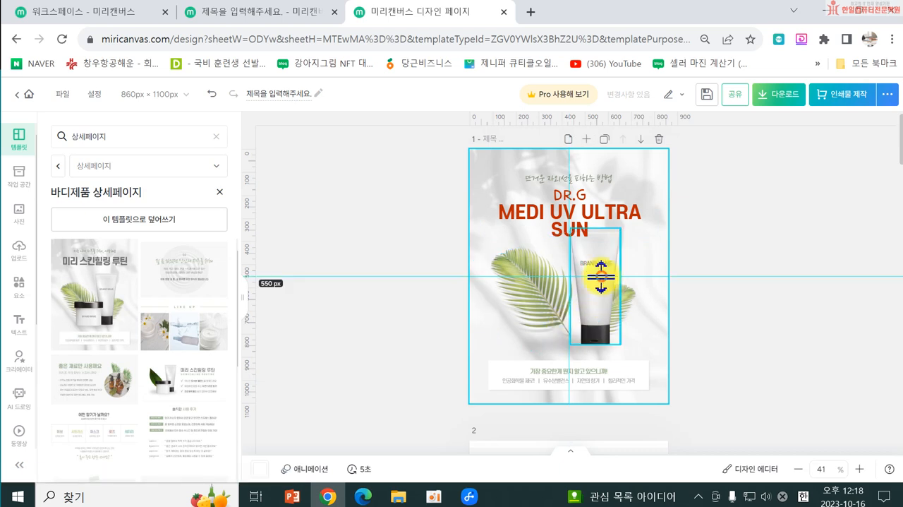
left_click(600, 330)
key("Delete")
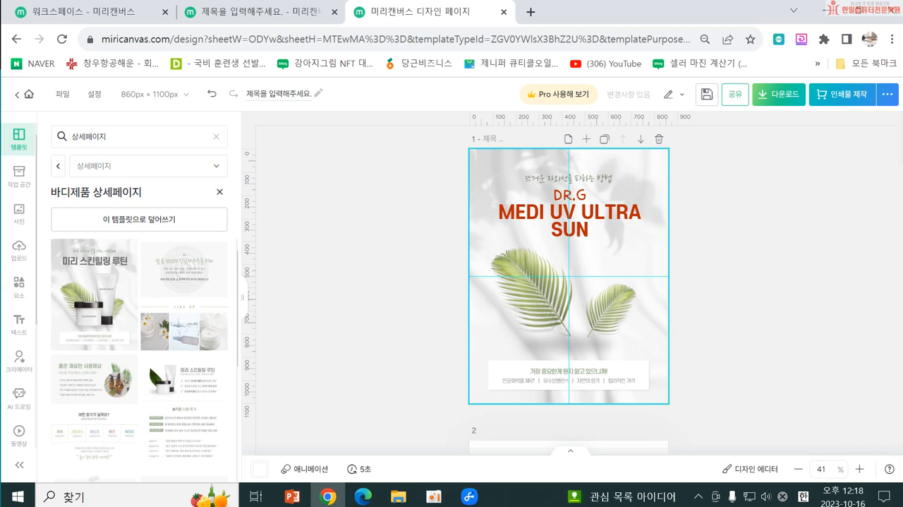
left_click(18, 261)
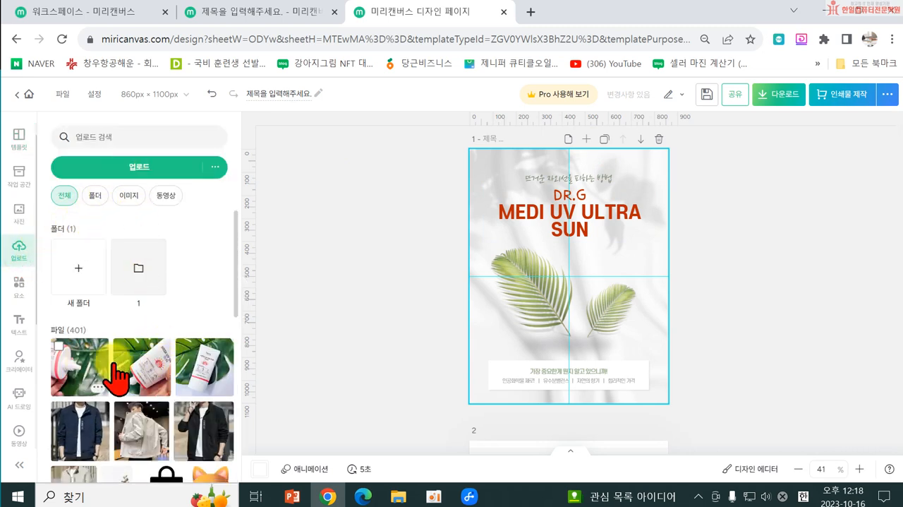
left_click(199, 364)
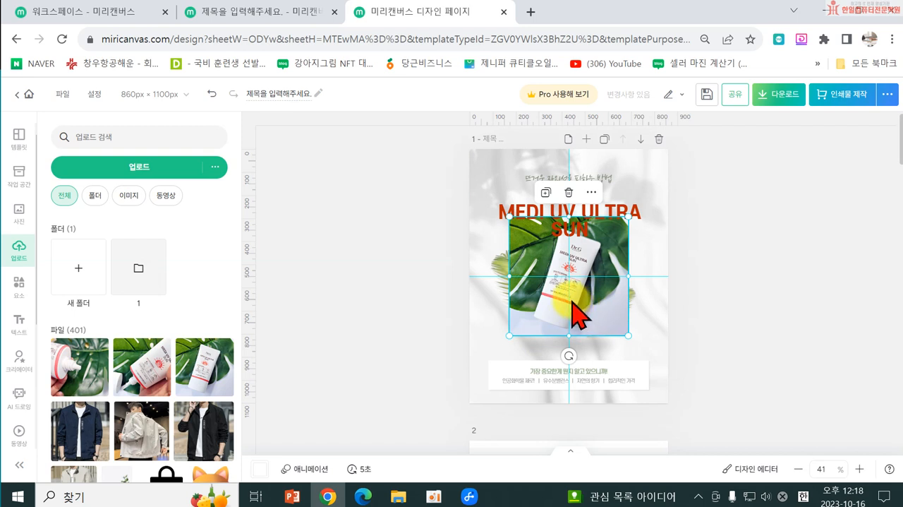
left_click_drag(573, 314, 580, 339)
left_click_drag(606, 256, 593, 300)
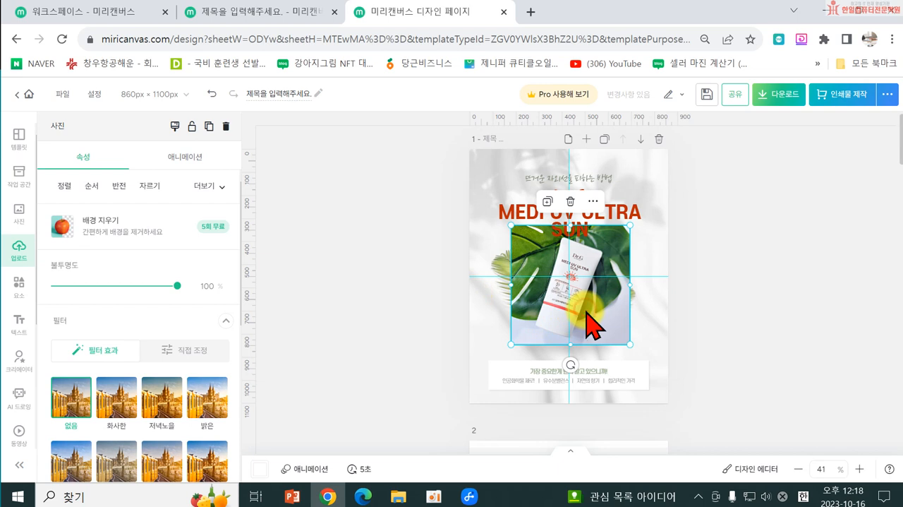
key("Delete")
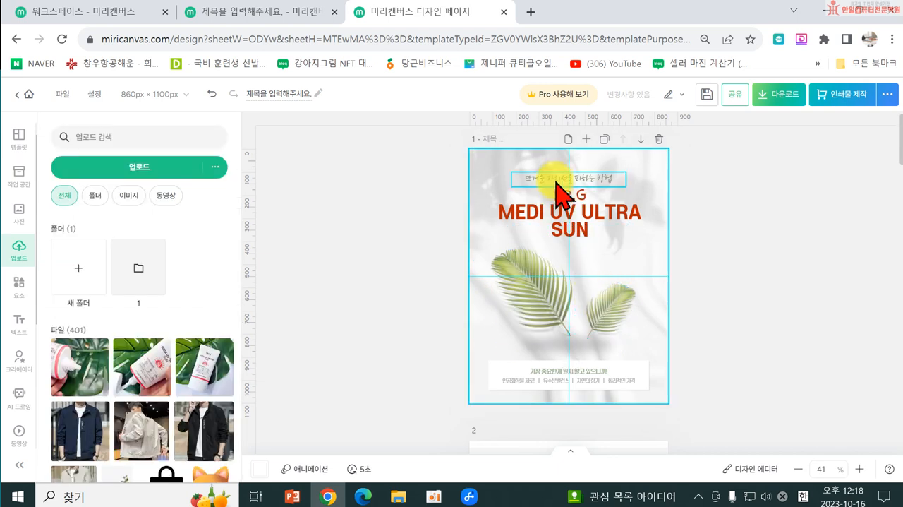
Step: Open Naver in a new browser tab and search for 배경이미지제거
left_click(535, 17)
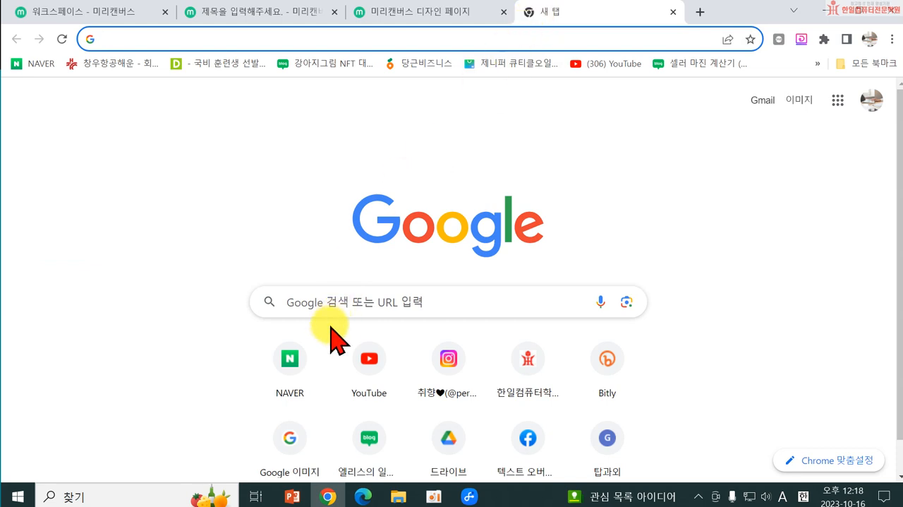
left_click(289, 358)
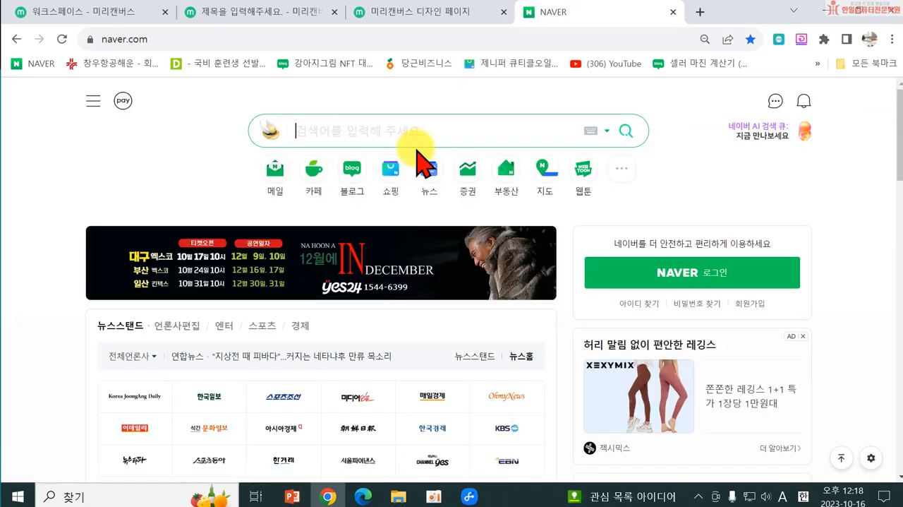
type("or")
key("BackSpace")
key("BackSpace")
key("BackSpace")
key("Hangul")
type("배경")
type("이밎")
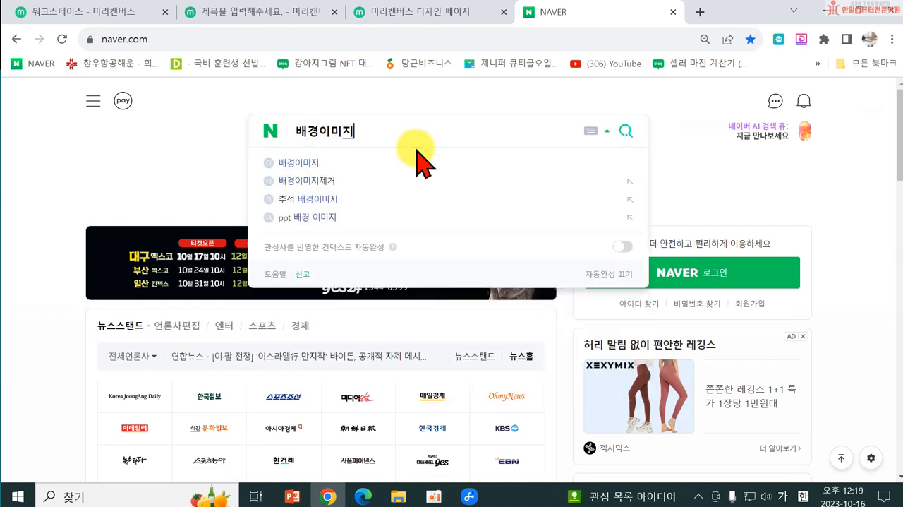
type("지제")
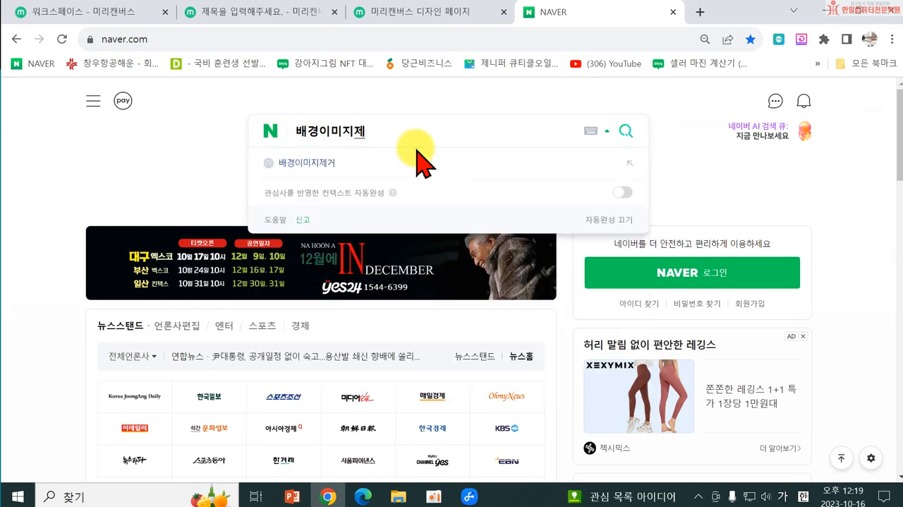
type("거")
key("Return")
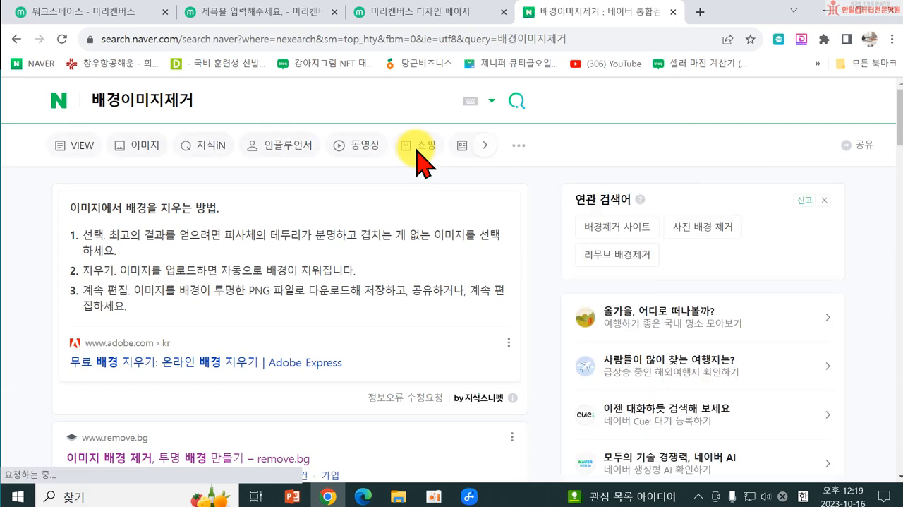
Step: Open remove.bg from the search results and upload 20231016_110800 from the output folder to remove its background
scroll(211, 275, "down", 3)
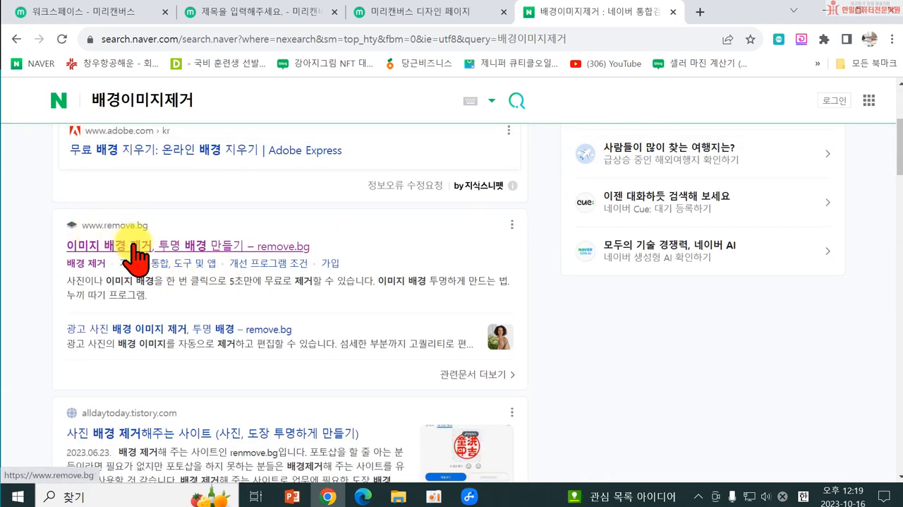
left_click(138, 245)
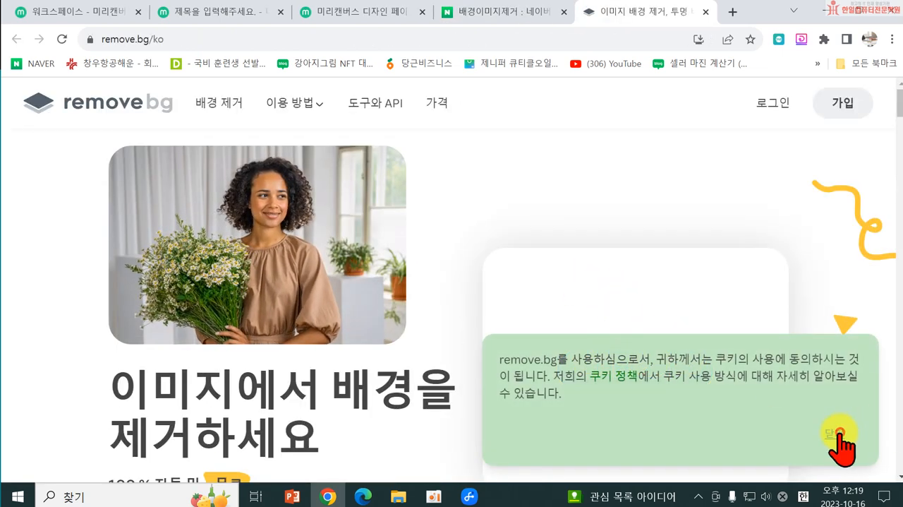
left_click(834, 433)
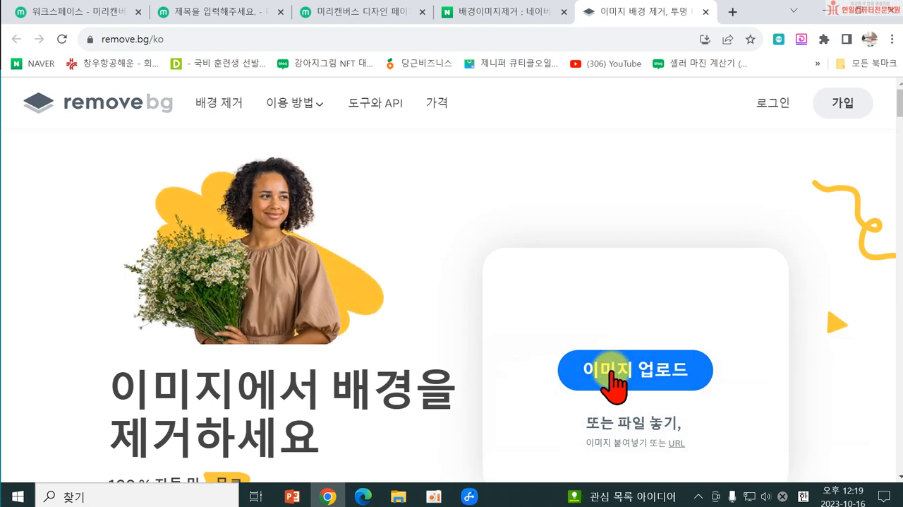
left_click(611, 378)
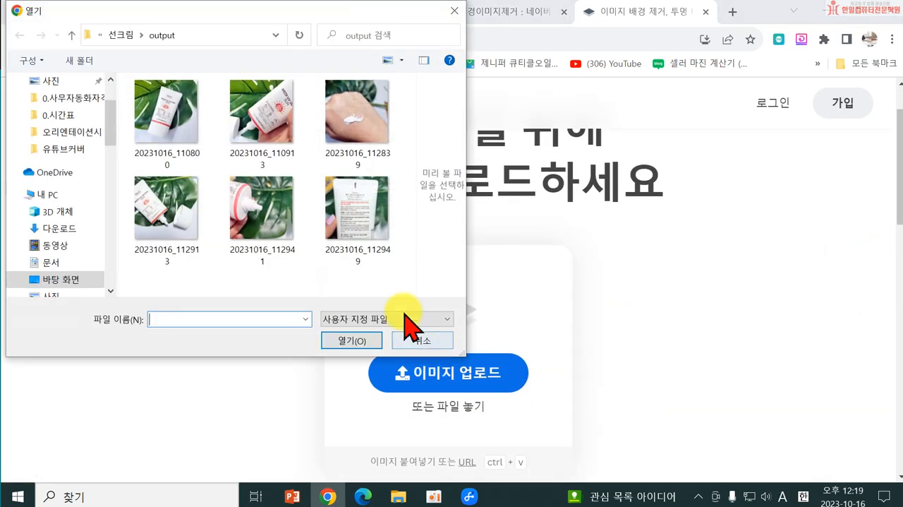
double_click(173, 137)
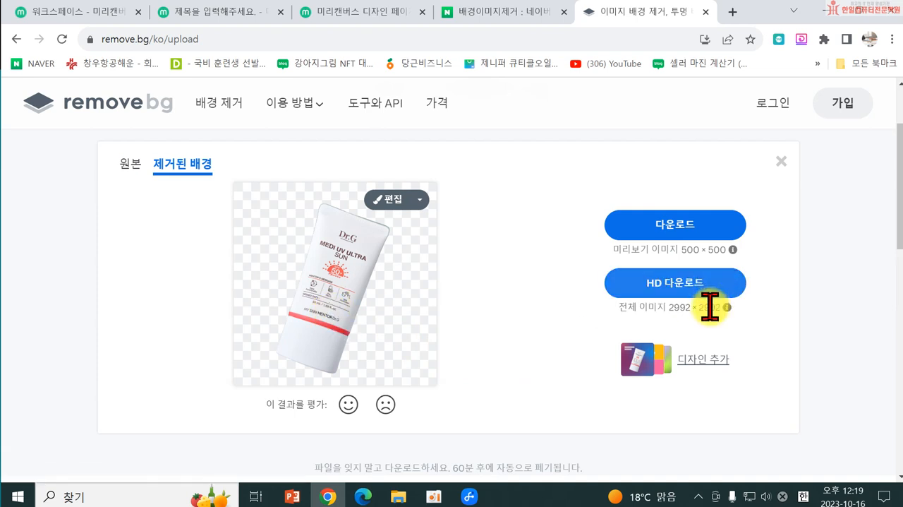
Step: Download the 500 × 500 cutout and save it as 20231016_110800-removebg-preview in Desktop's 수정스마트스토어 > 선크림 folder
left_click(664, 227)
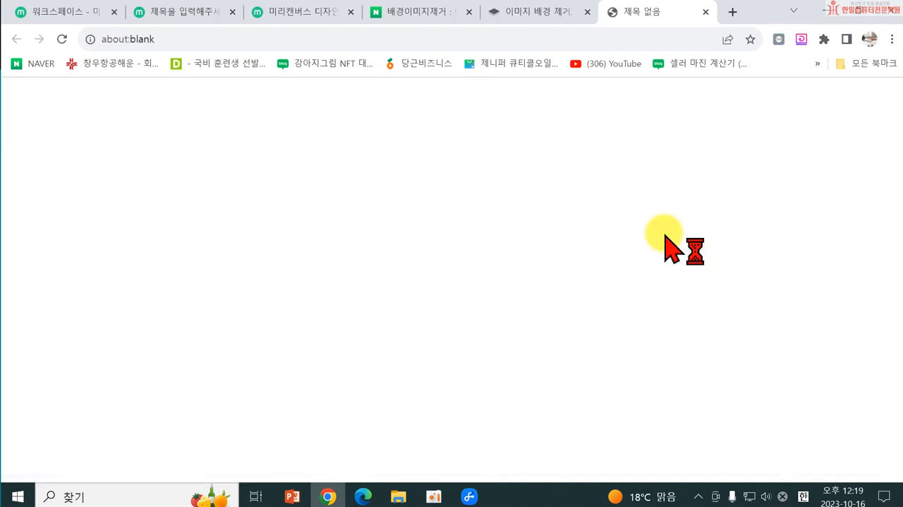
scroll(51, 177, "up", 1)
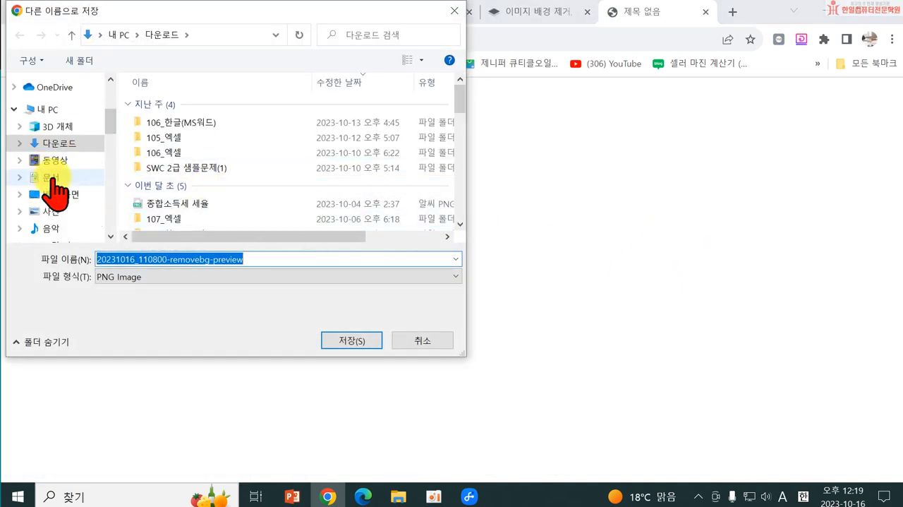
scroll(55, 187, "up", 5)
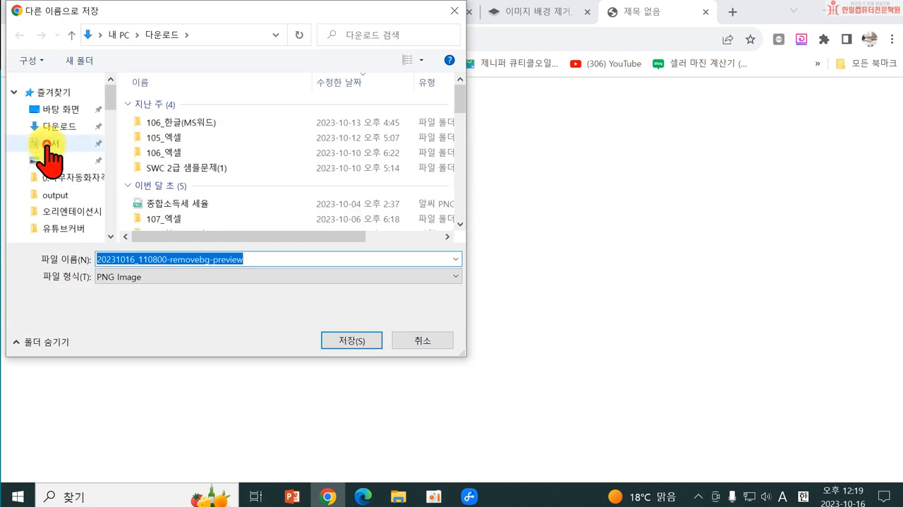
left_click(50, 144)
scroll(297, 180, "down", 5)
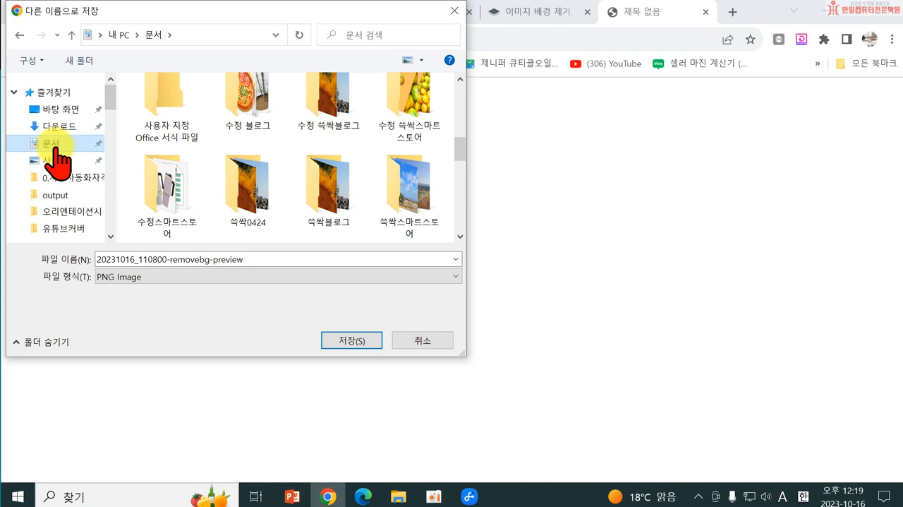
left_click(56, 109)
left_click(247, 208)
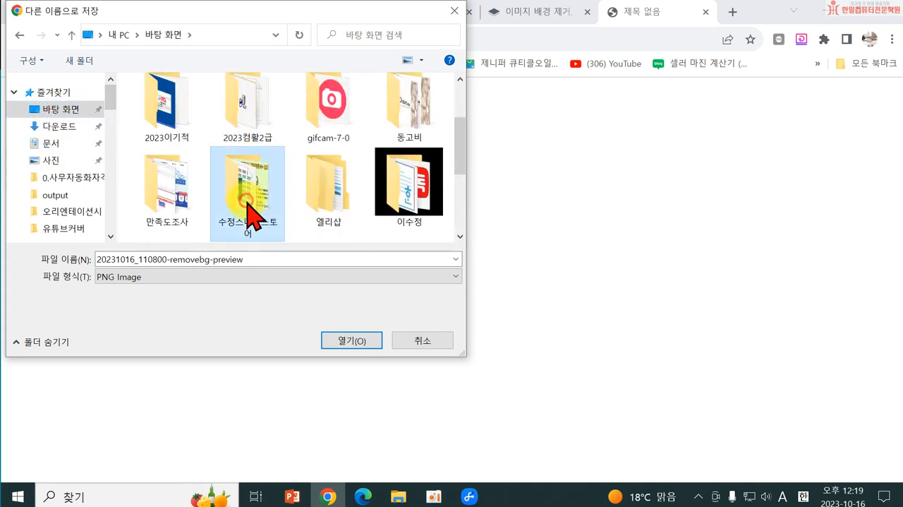
double_click(247, 208)
scroll(353, 176, "down", 5)
scroll(247, 169, "up", 5)
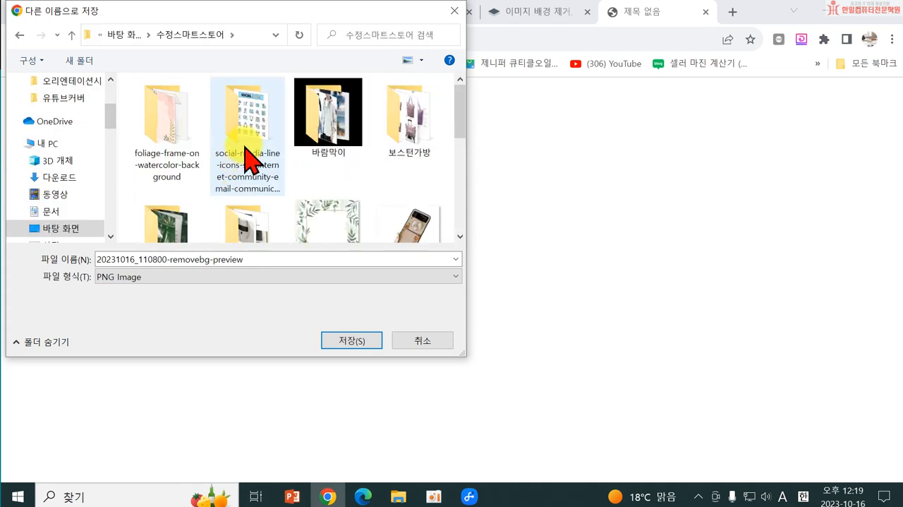
scroll(164, 232, "down", 1)
double_click(163, 226)
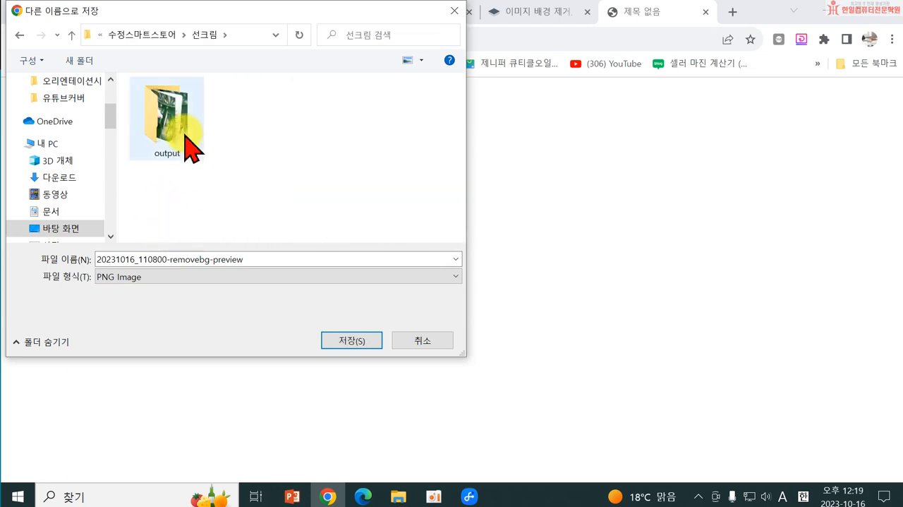
left_click(351, 341)
left_click(705, 11)
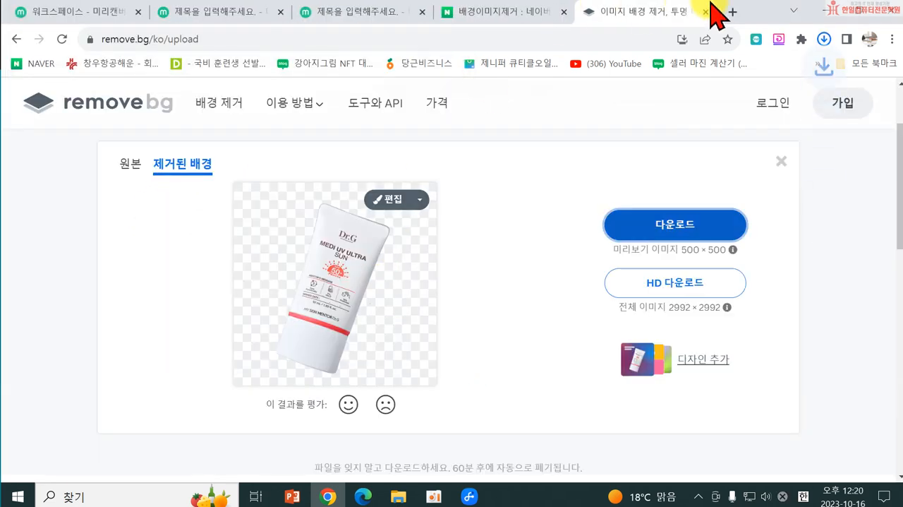
Step: Switch back to the MiriCanvas design and upload 20231016_110800-removebg-preview from the 선크림 folder
left_click(305, 14)
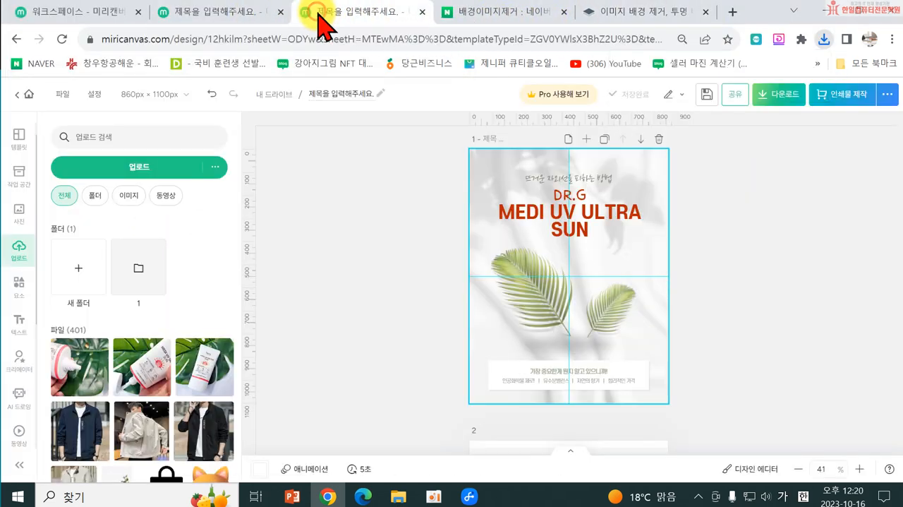
left_click(101, 169)
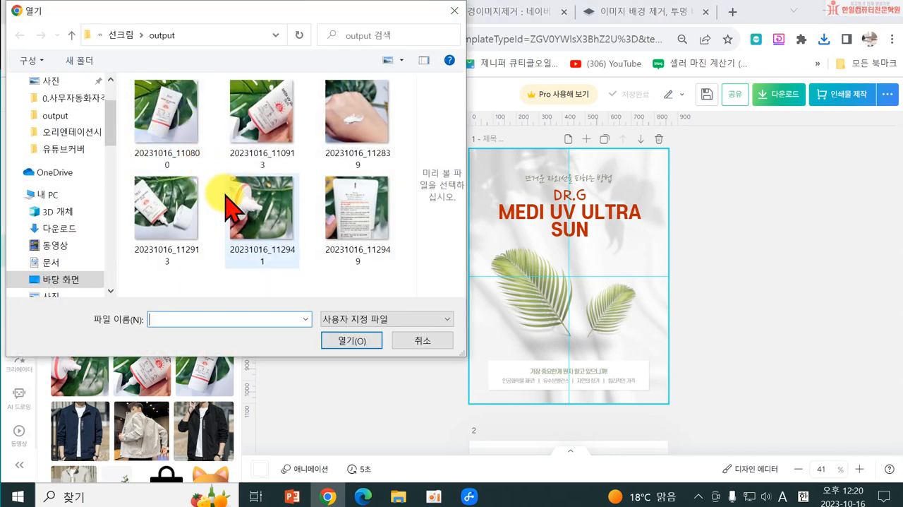
left_click(120, 34)
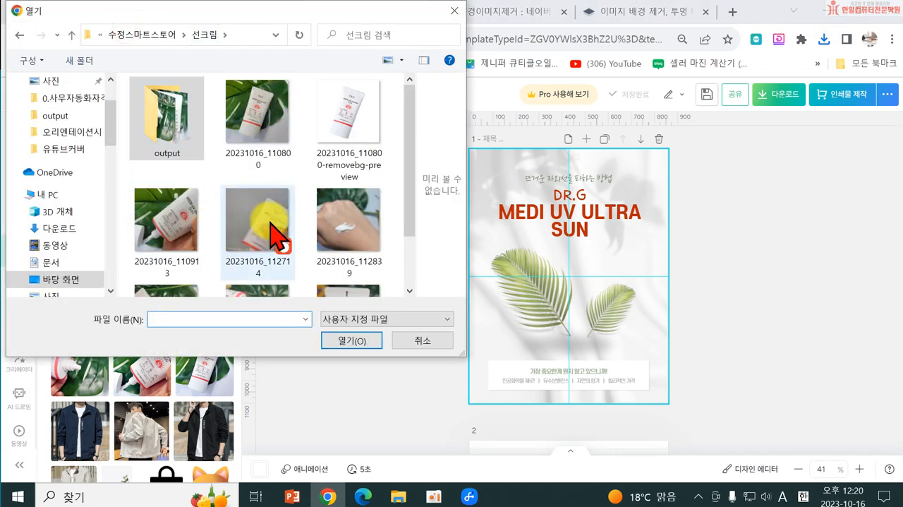
double_click(349, 113)
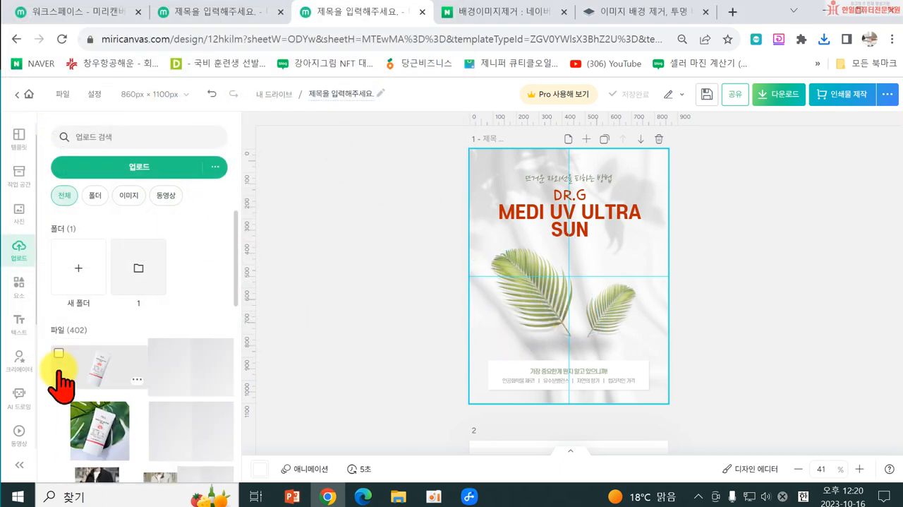
Step: Place the uploaded tube cutout on page 1, adjust its size, and park it partly over the page's right edge
left_click(80, 370)
left_click_drag(555, 302, 570, 323)
left_click_drag(626, 238, 640, 228)
left_click_drag(568, 311, 639, 309)
left_click(660, 306)
Step: Delete both palm leaves from page 1 and move the tube cutout to the page centre, below the headline
left_click(542, 309)
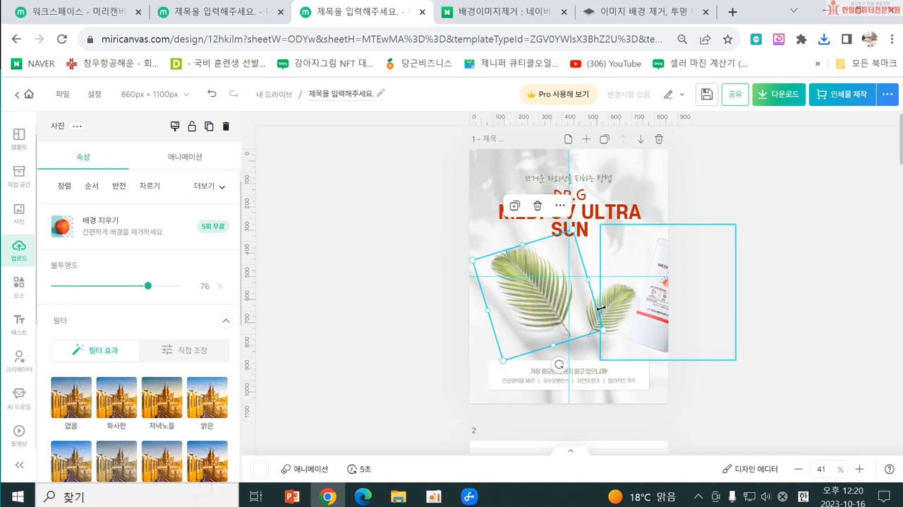
key("Delete")
left_click(590, 311)
key("Delete")
left_click_drag(645, 315, 565, 323)
Step: Delete the semi-transparent leaf-shadow overlays from the upper part of page 1
left_click(490, 207)
left_click(471, 163)
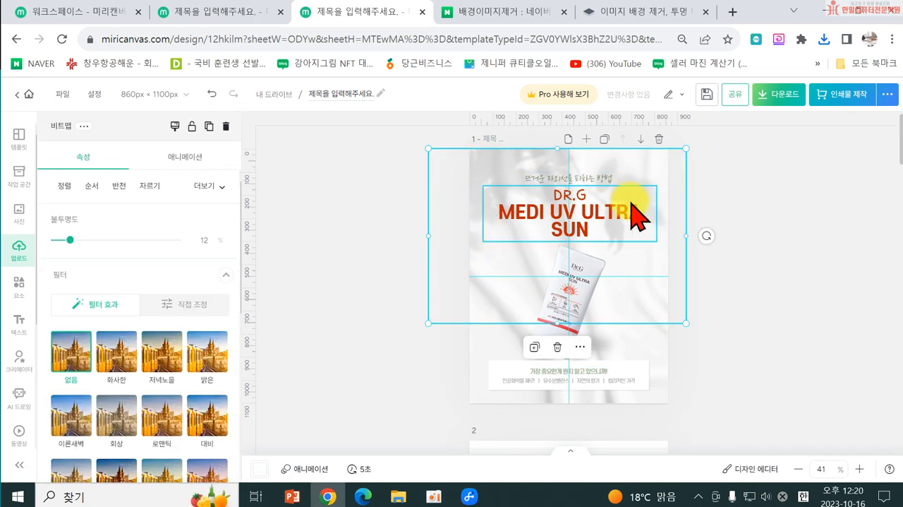
left_click(706, 275)
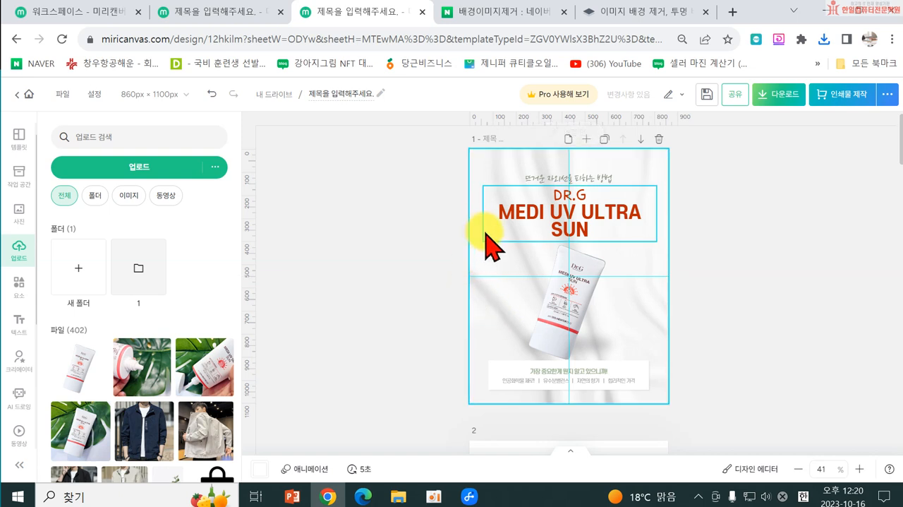
double_click(657, 269)
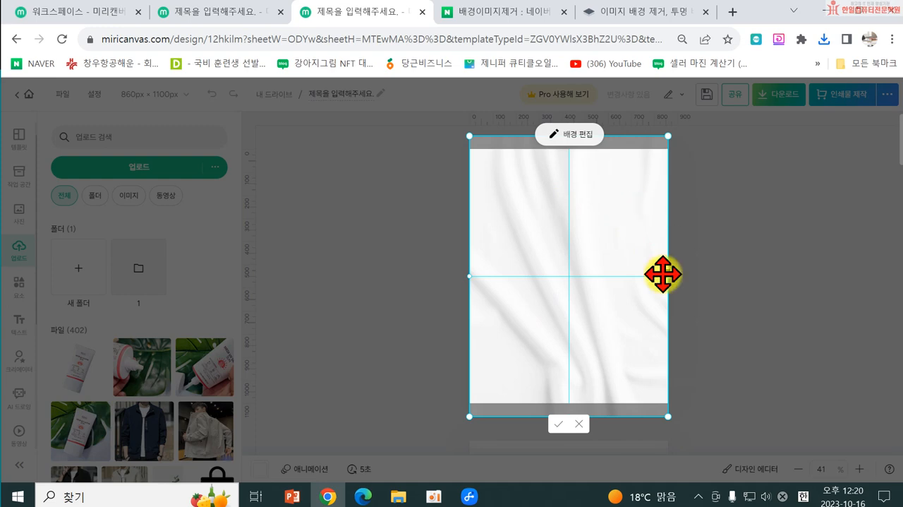
left_click(578, 424)
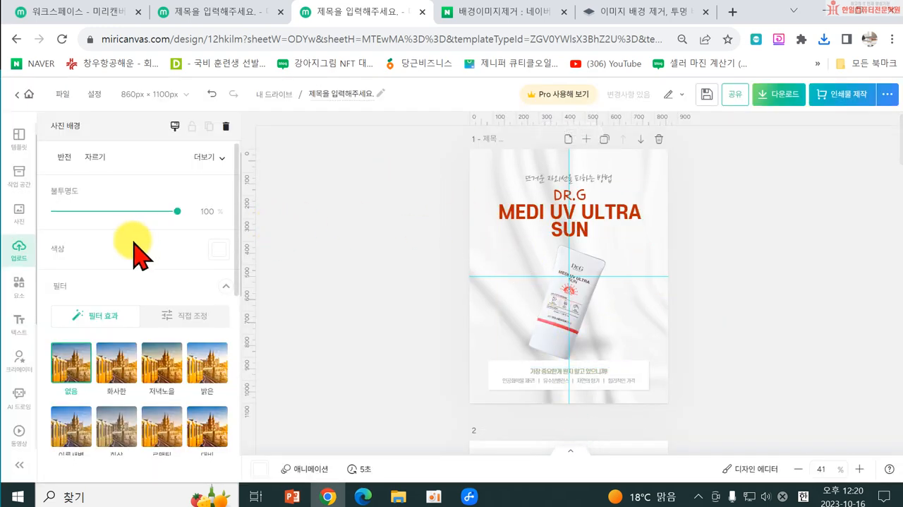
left_click(472, 173)
double_click(471, 173)
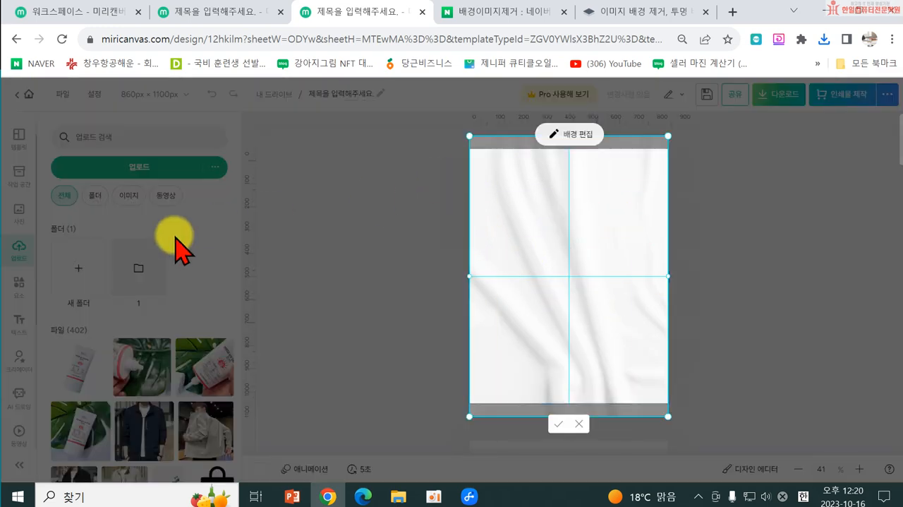
left_click(319, 236)
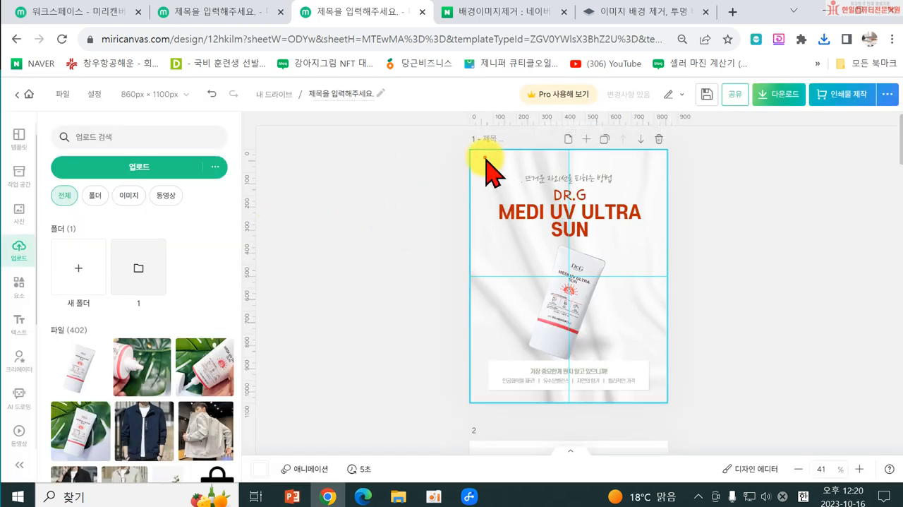
Step: Lower the opacity of page 1's white fabric background photo to 41%
left_click(526, 151)
left_click_drag(135, 210, 104, 211)
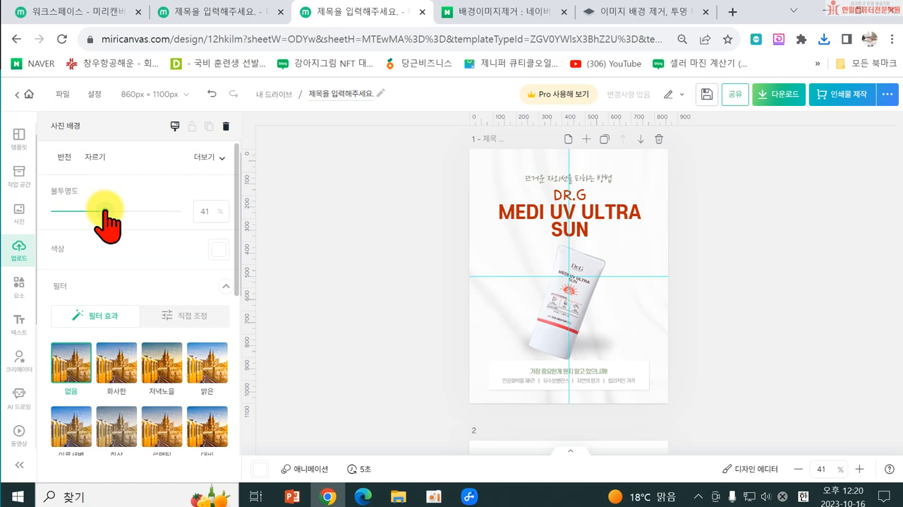
left_click(353, 266)
left_click(713, 333)
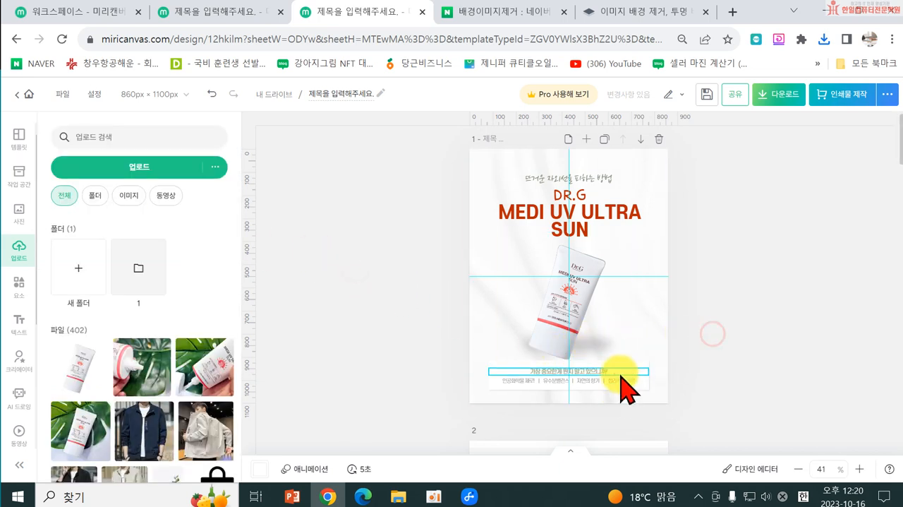
Step: Lower the white caption box slightly and shift the tube and its soft shadow down towards it
left_click(604, 379)
left_click(605, 388)
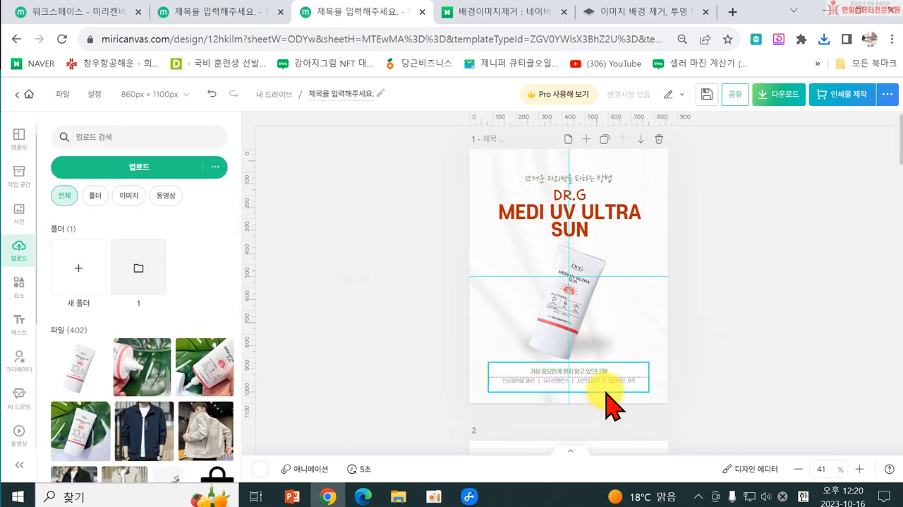
left_click(607, 395)
left_click_drag(612, 339, 609, 362)
left_click_drag(540, 343, 551, 350)
left_click_drag(569, 255, 584, 300)
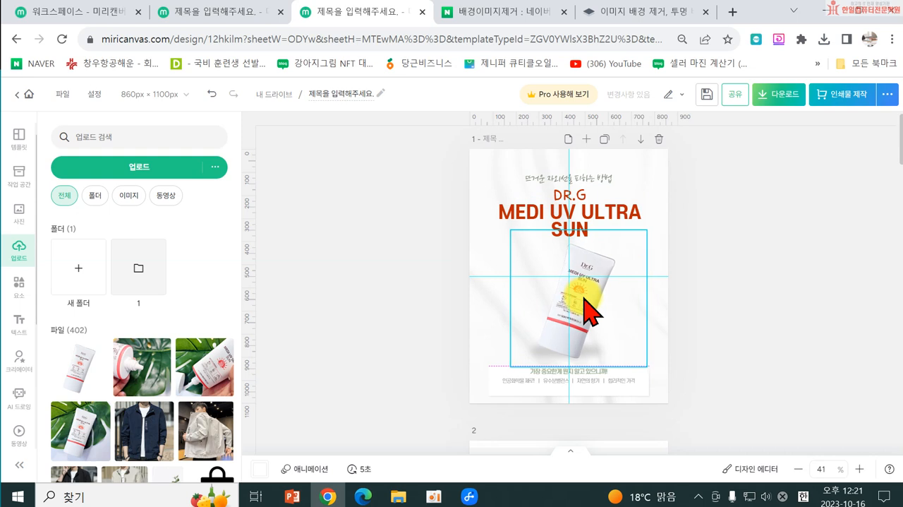
Step: Move the tube aside, then shrink the soft shadow and centre it just above the caption text
left_click(596, 352)
left_click_drag(569, 340, 619, 319)
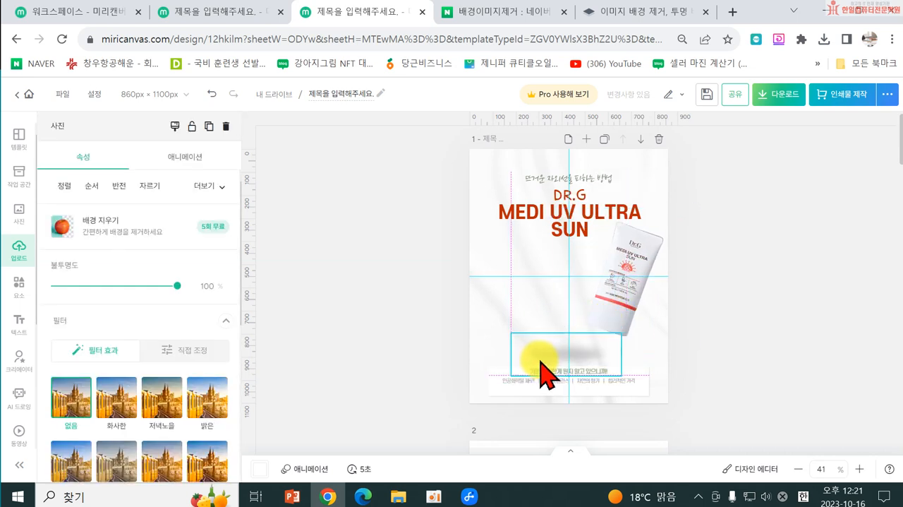
left_click(579, 362)
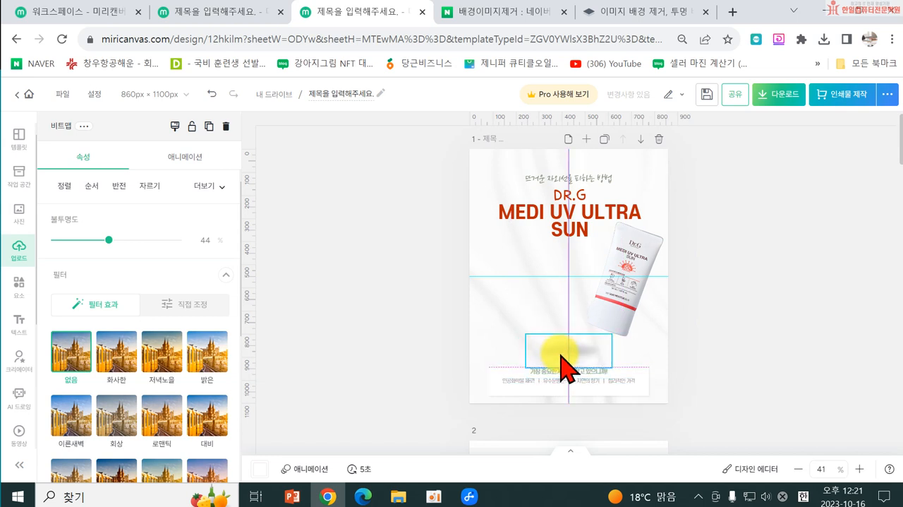
left_click_drag(560, 354, 561, 355)
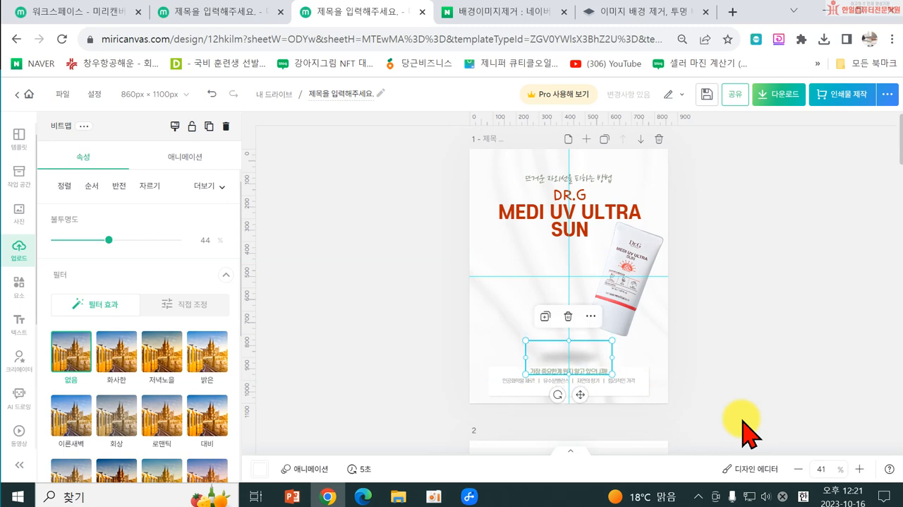
Step: Move the tube back over its shadow and rotate it upright, centred on the page below the headline
left_click(627, 332)
left_click_drag(627, 303, 584, 307)
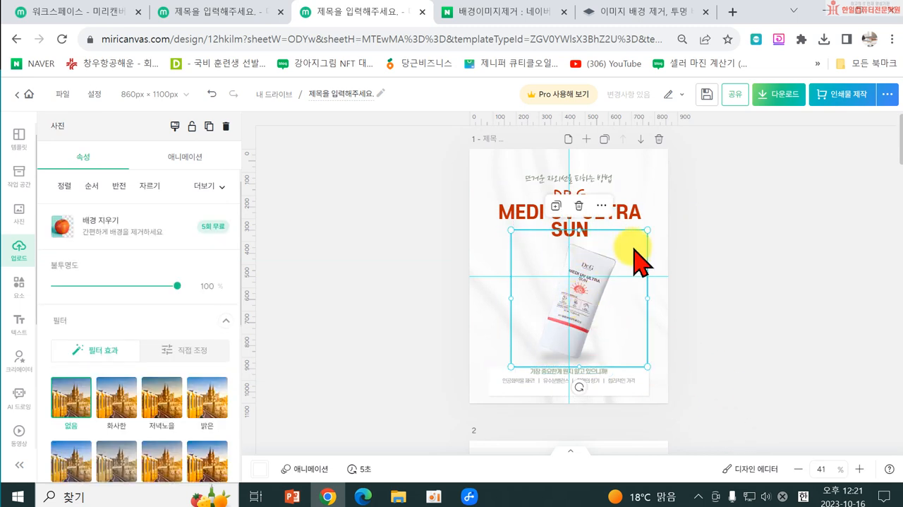
left_click_drag(578, 387, 607, 387)
left_click_drag(583, 329, 581, 331)
left_click_drag(600, 387, 602, 388)
left_click(738, 367)
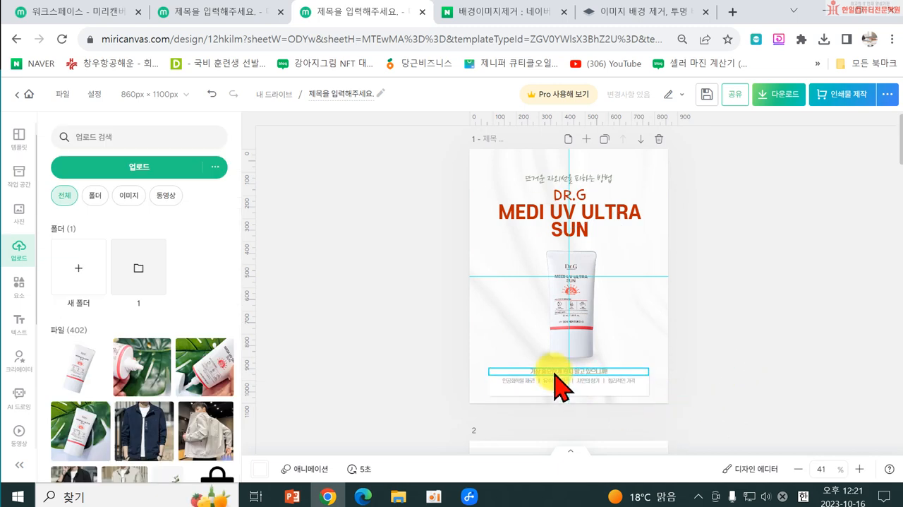
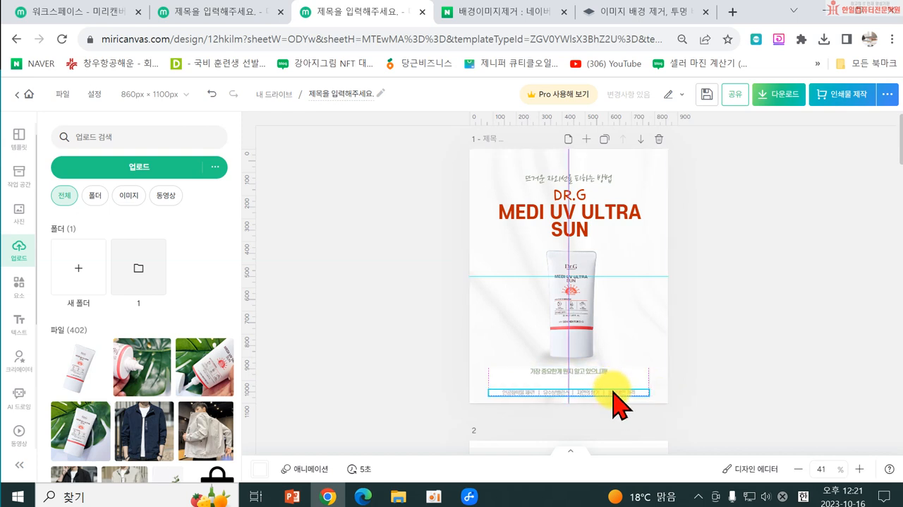
Step: Nudge the white caption box below the tube slightly downward on page 1
left_click(606, 388)
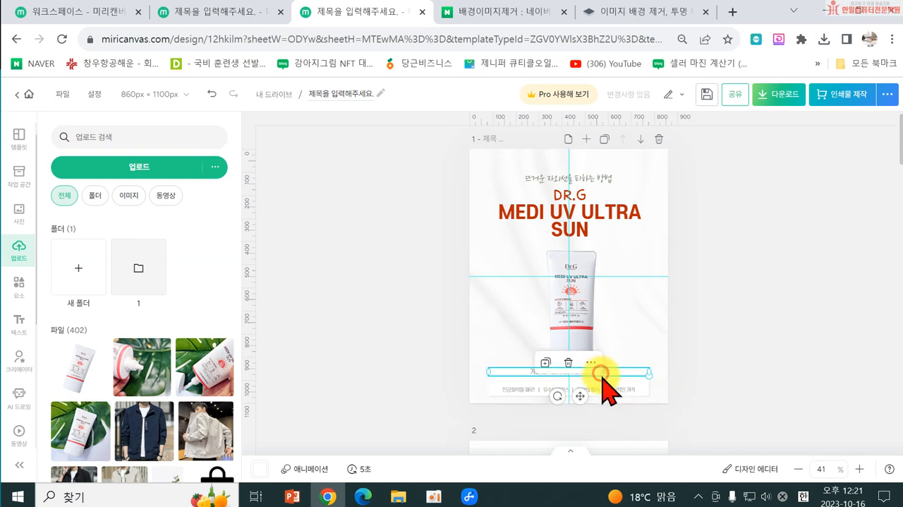
left_click(600, 372)
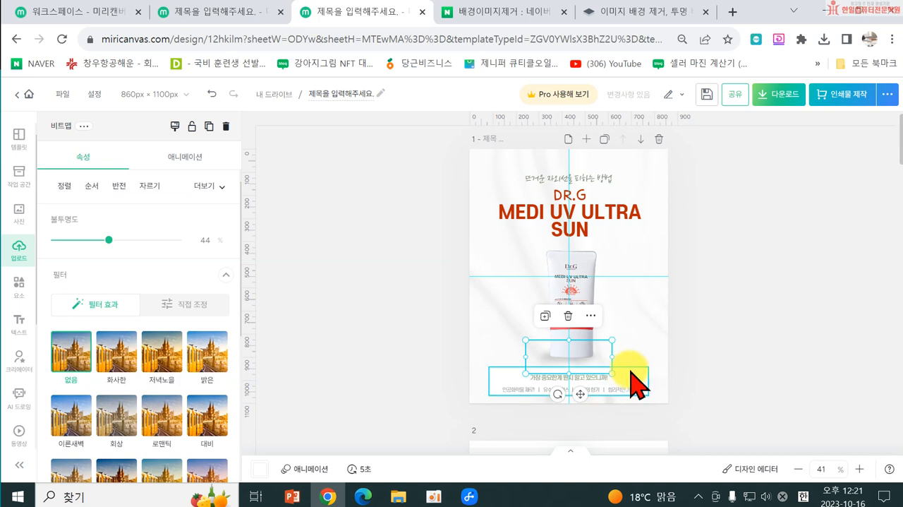
left_click(630, 372)
left_click_drag(568, 367, 569, 367)
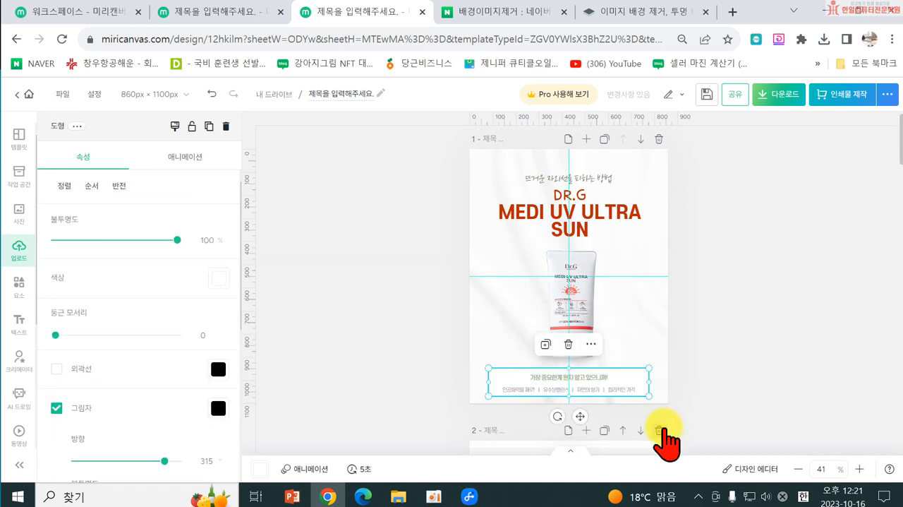
Step: Open the upper caption line below the tube for editing with all of its text selected
left_click(558, 387)
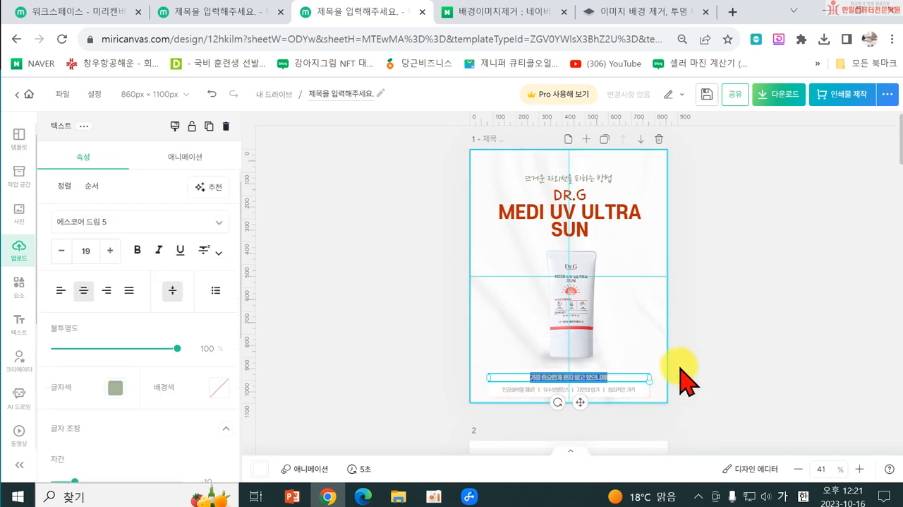
left_click(724, 342)
left_click_drag(637, 375, 640, 374)
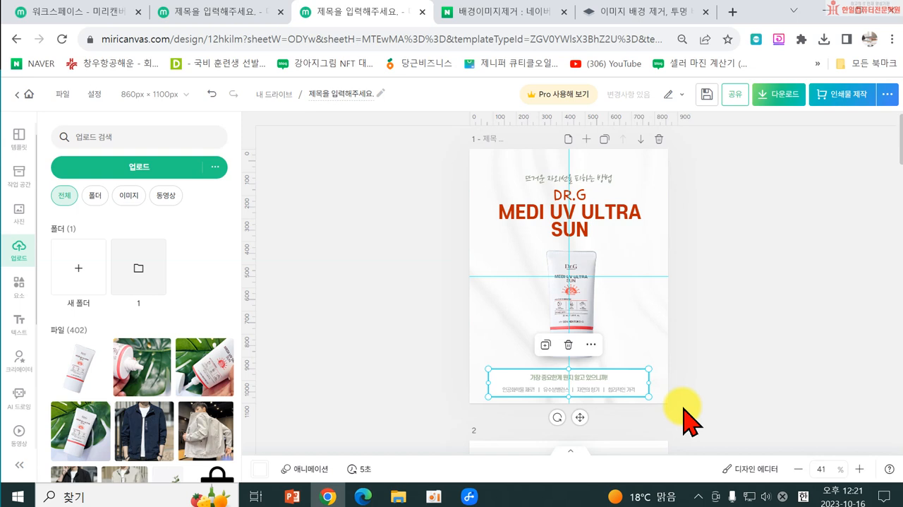
left_click(542, 378)
double_click(545, 377)
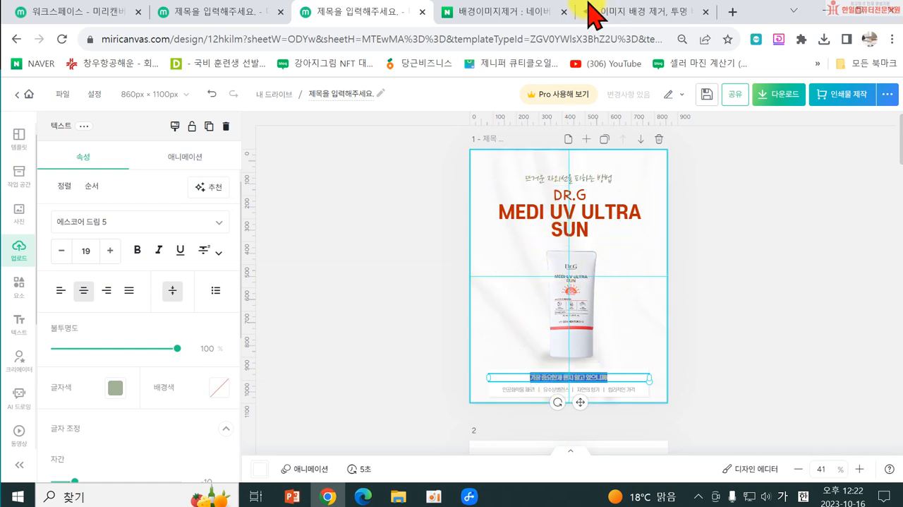
Step: Switch to Naver in a new browser tab and search for "닥터지 미디 선크림"
left_click(733, 12)
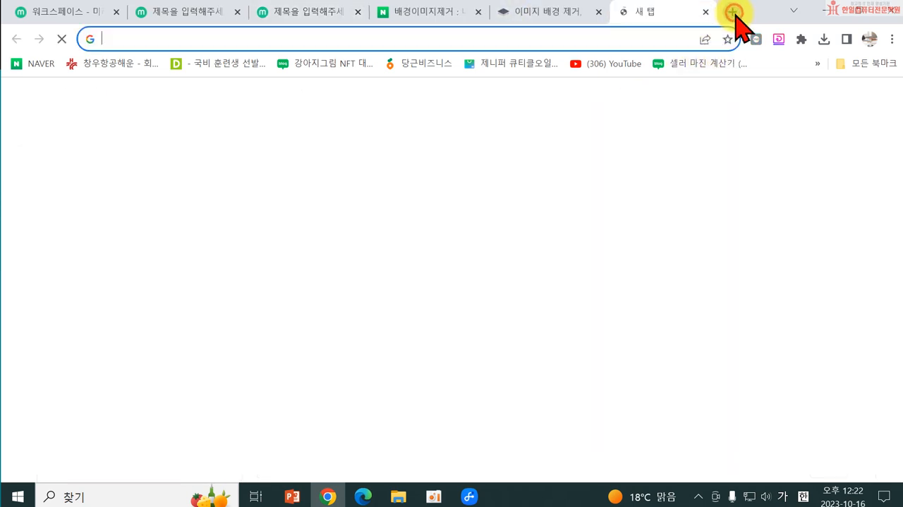
left_click(310, 345)
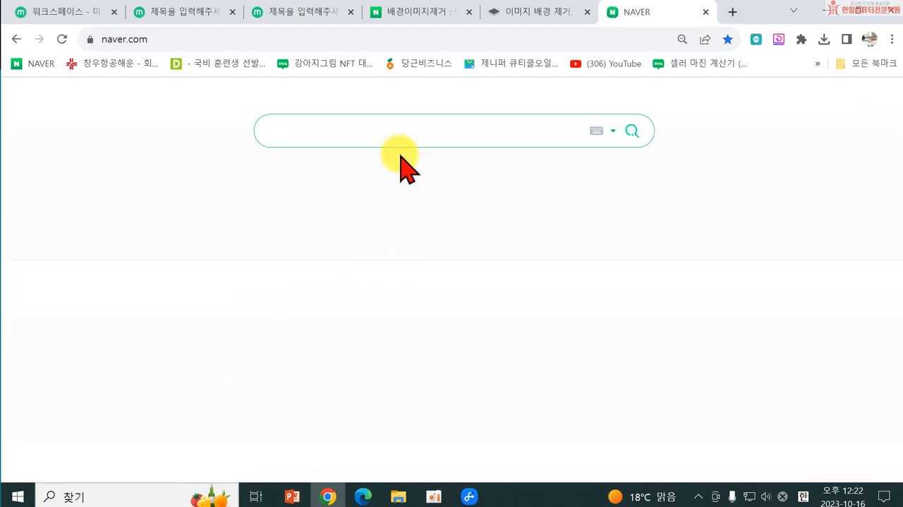
type("닥텇")
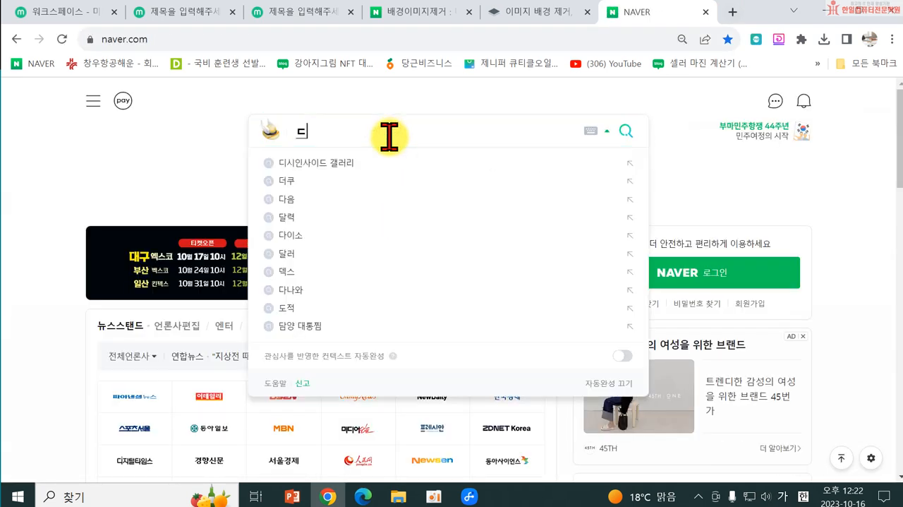
type("지 ")
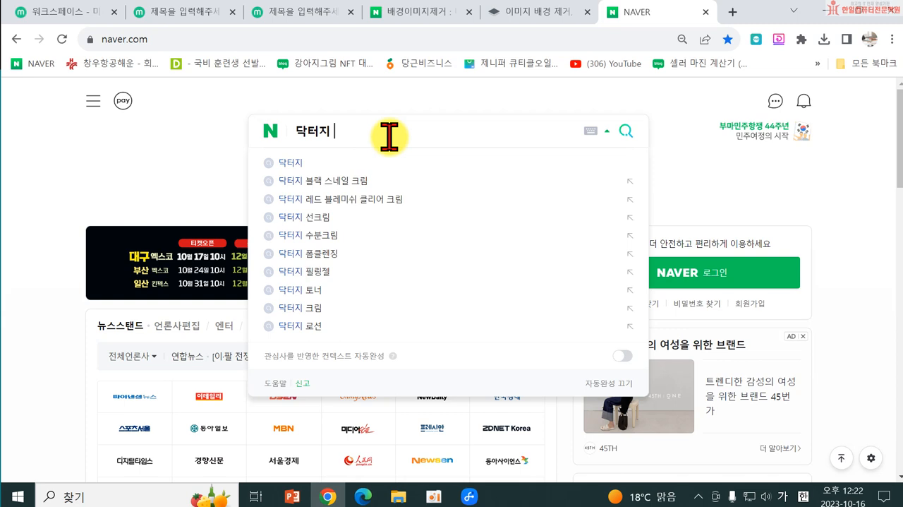
type("ㅁㅣ디")
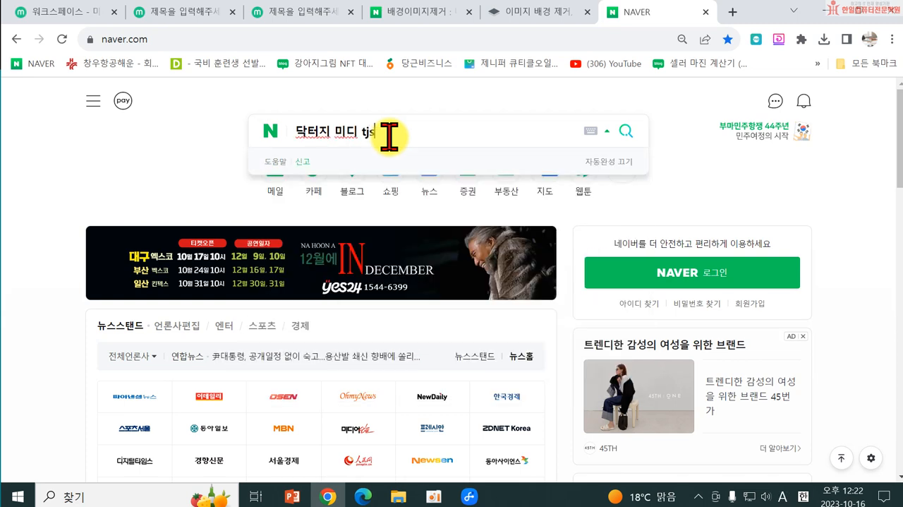
type(" 선크림")
key("Return")
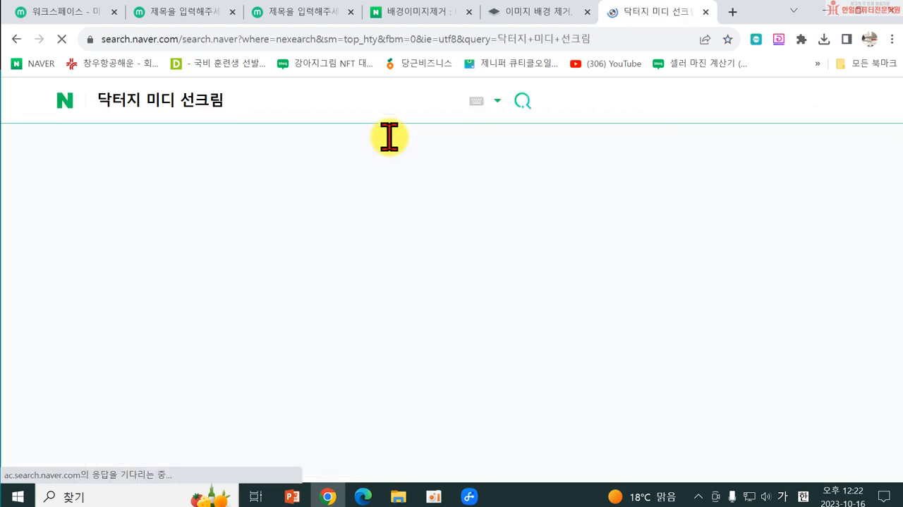
Step: Show the shopping results for the search and open the 닥터지 메디 UV 울트라 선 50ml price comparison page
left_click(76, 147)
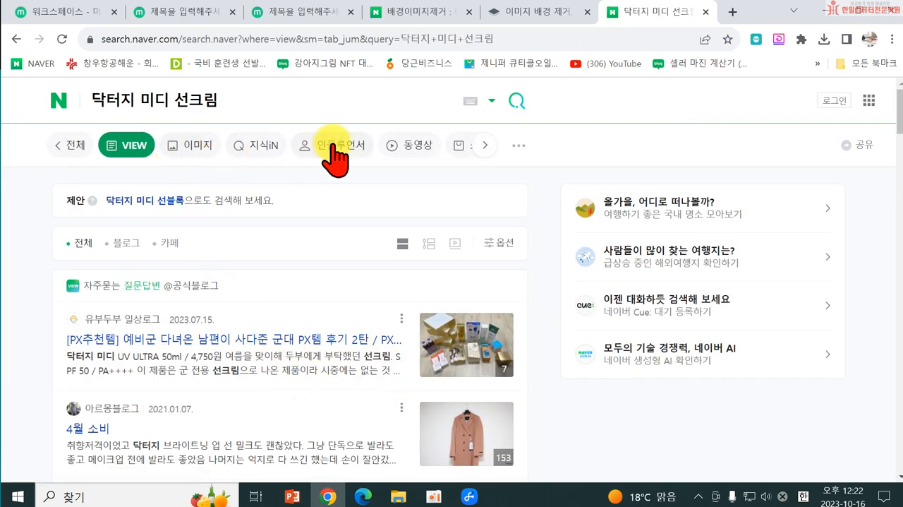
left_click(455, 150)
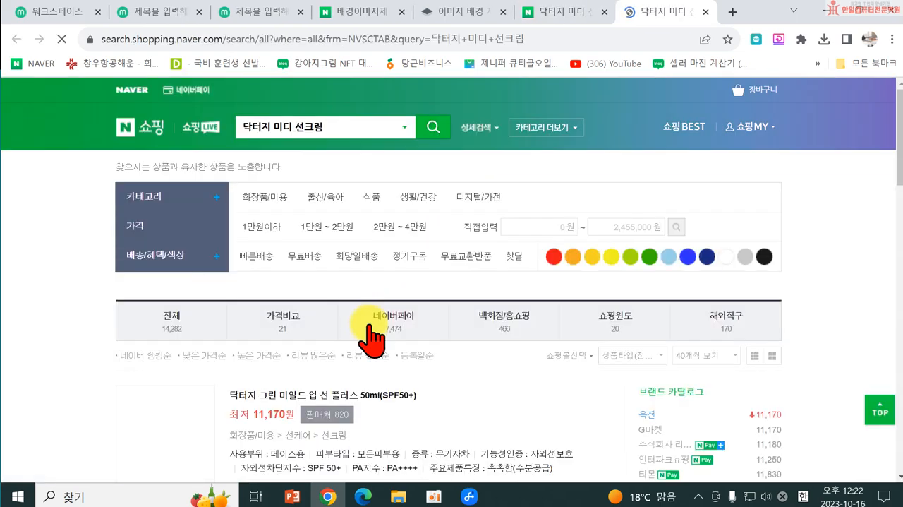
scroll(384, 353, "down", 3)
scroll(385, 360, "down", 4)
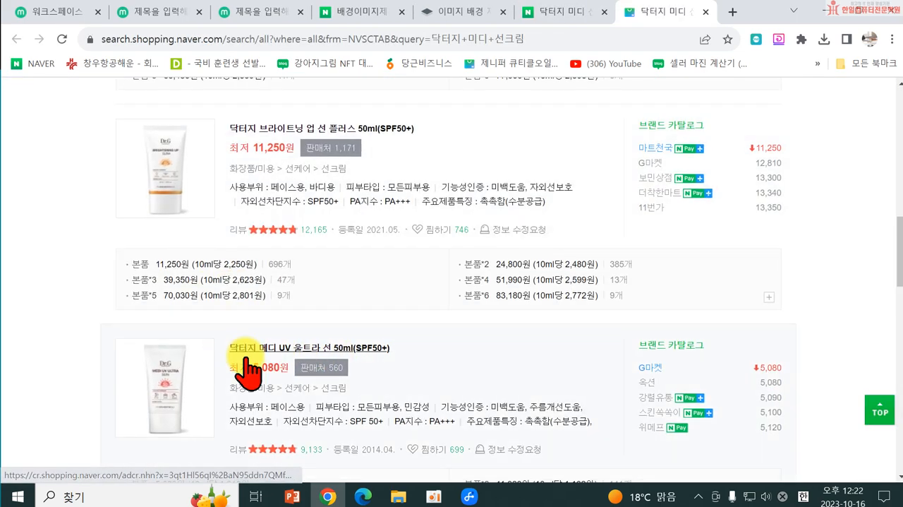
scroll(241, 359, "down", 2)
left_click(281, 205)
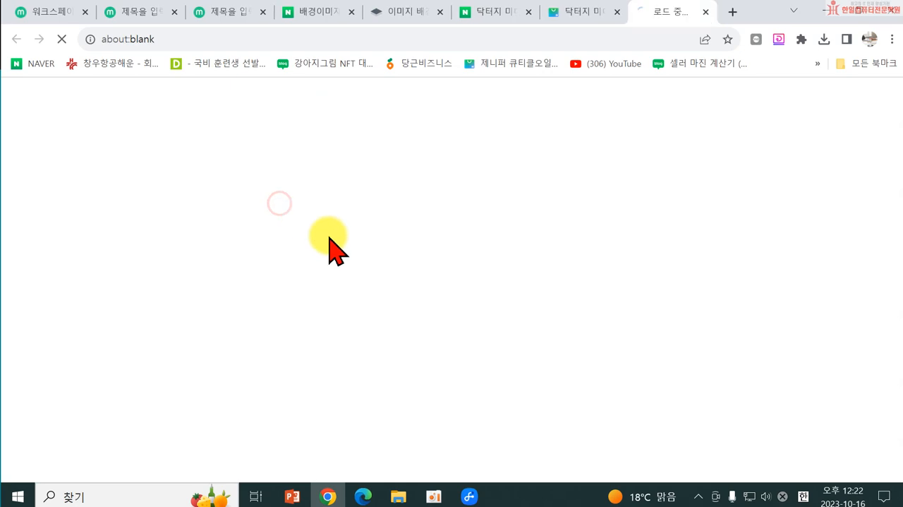
Step: Open the Gmarket offer, expand its full product details to check the description, and close the listing
scroll(635, 296, "down", 4)
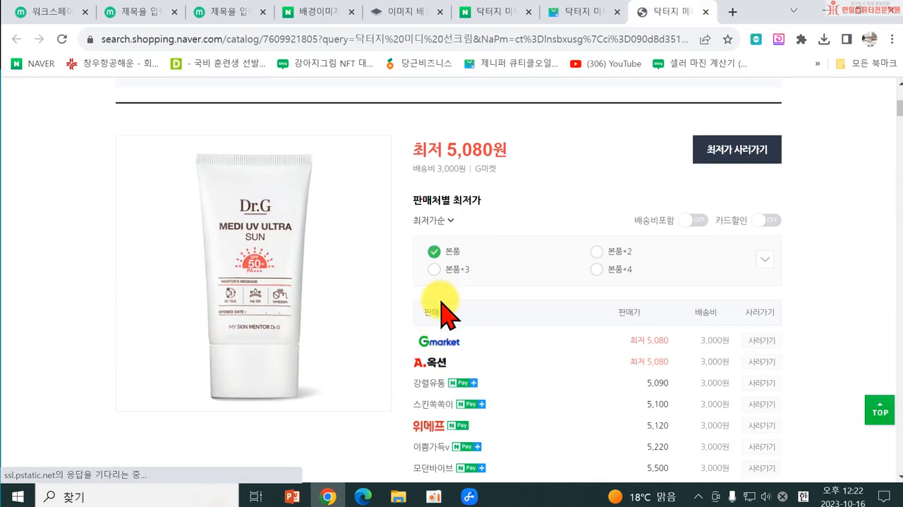
left_click(440, 343)
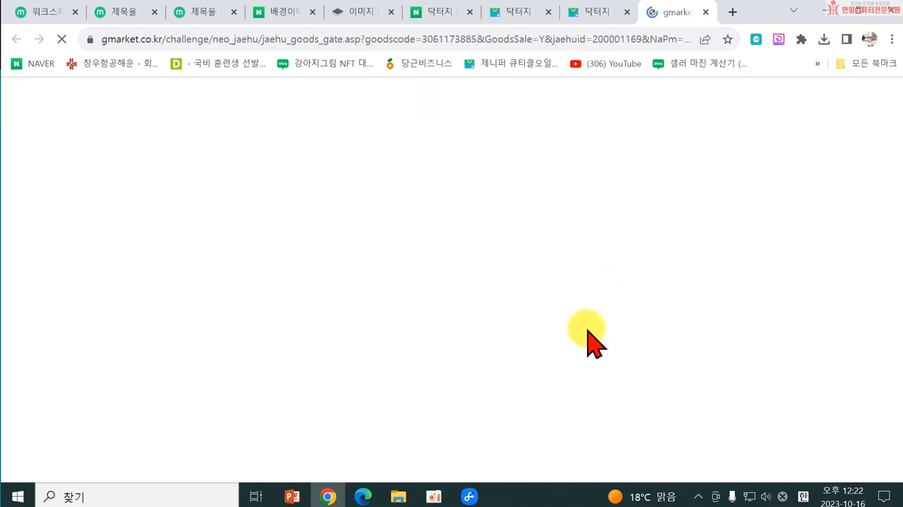
scroll(646, 346, "down", 10)
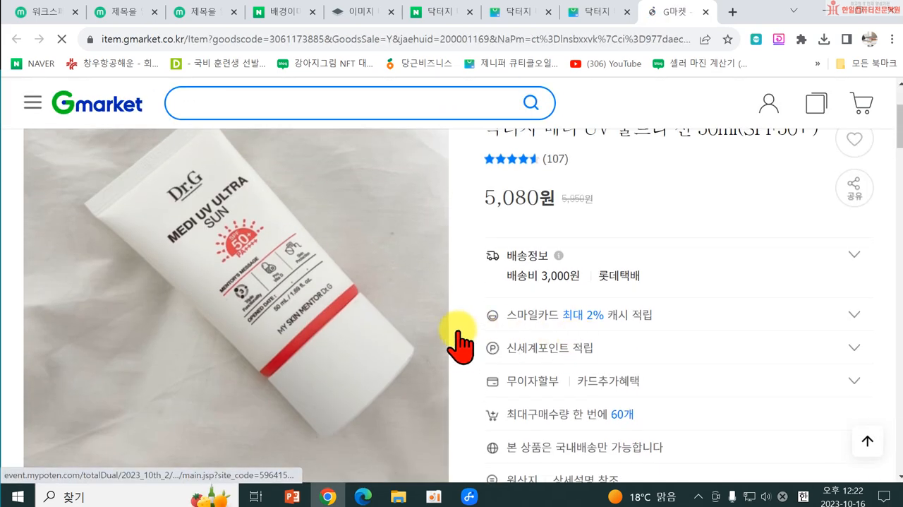
scroll(455, 346, "down", 10)
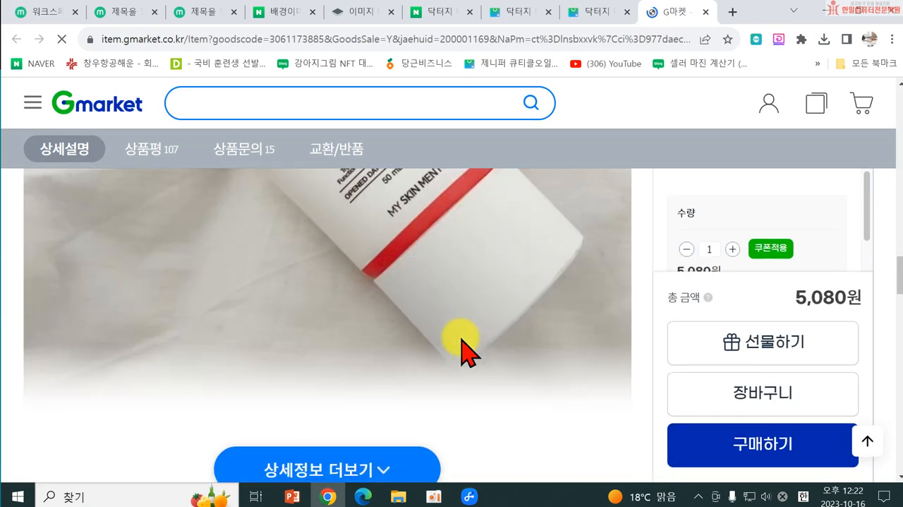
scroll(353, 409, "down", 10)
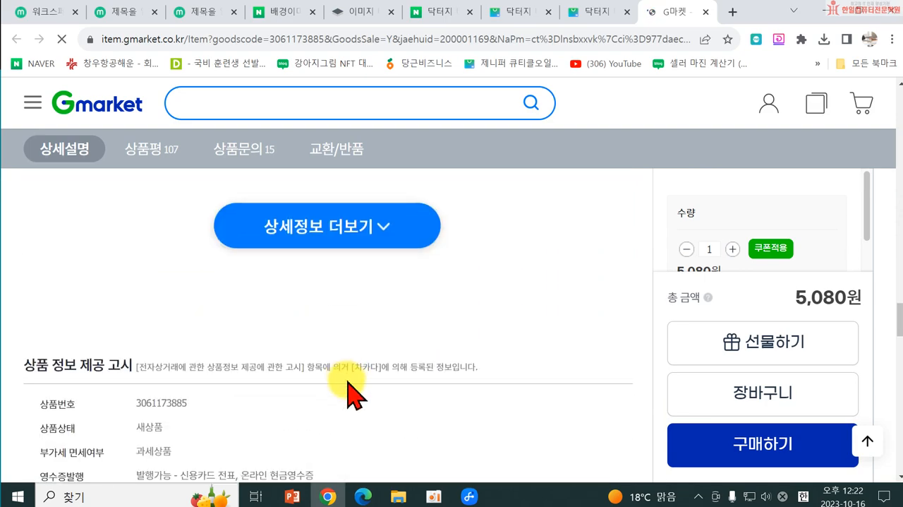
left_click(331, 232)
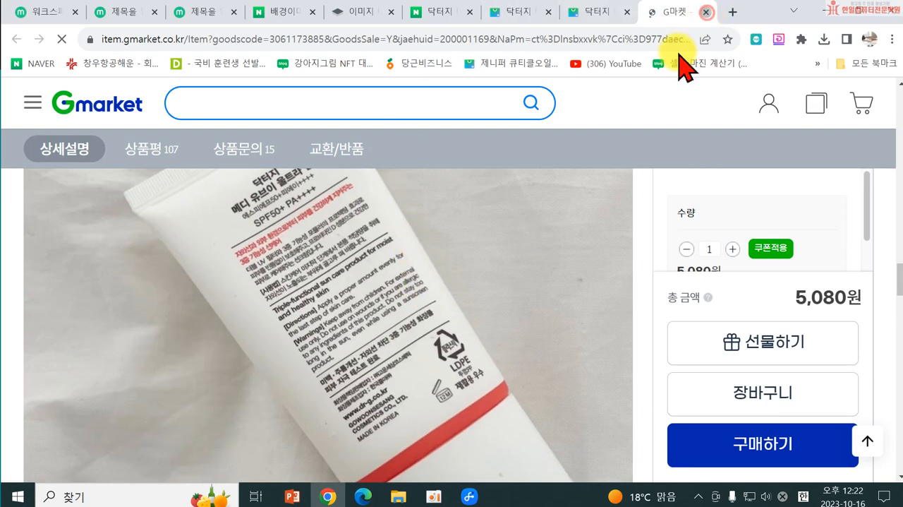
left_click(704, 14)
Step: Check the 강렬유통 store's listing of the sunscreen for product description copy and close it
scroll(452, 324, "down", 1)
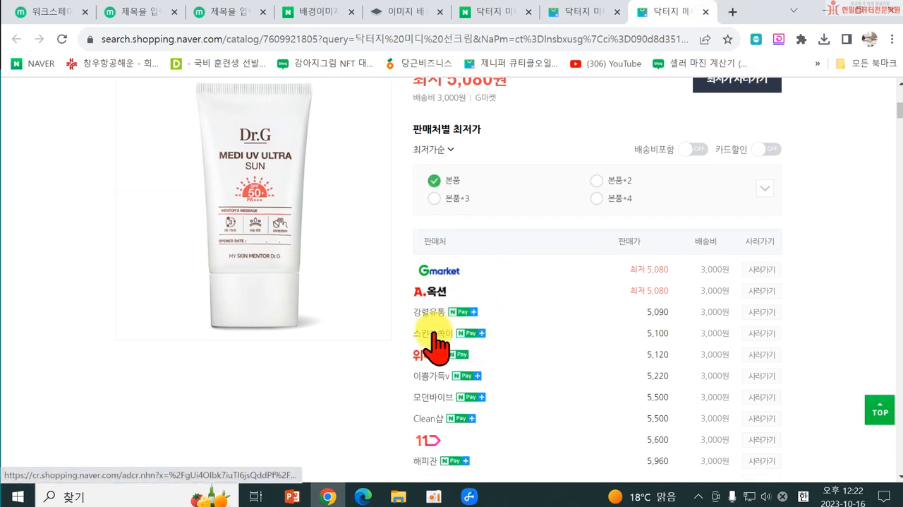
left_click(430, 312)
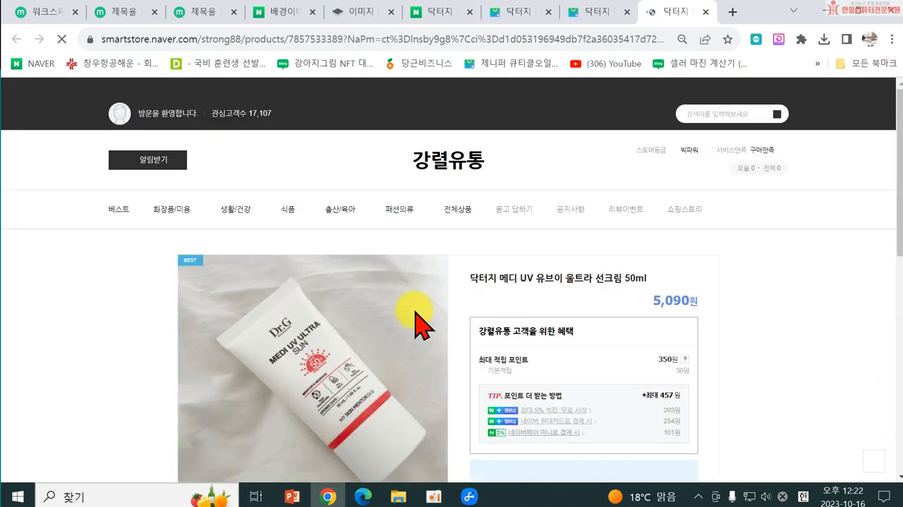
scroll(526, 321, "down", 5)
scroll(526, 321, "down", 2)
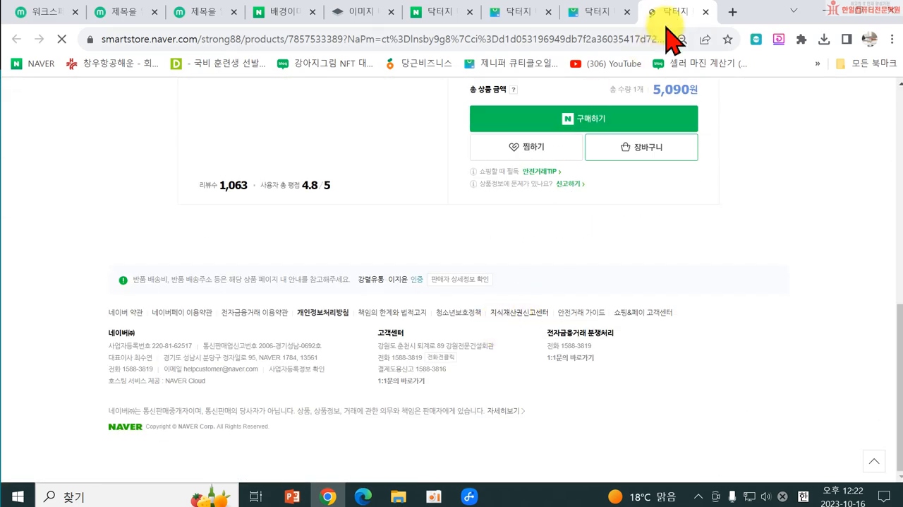
left_click(705, 12)
Step: Open the recommended 닥터지 브라이트닝 업 선 플러스 product in the brand store and skim its introduction and purchase options
scroll(452, 282, "down", 3)
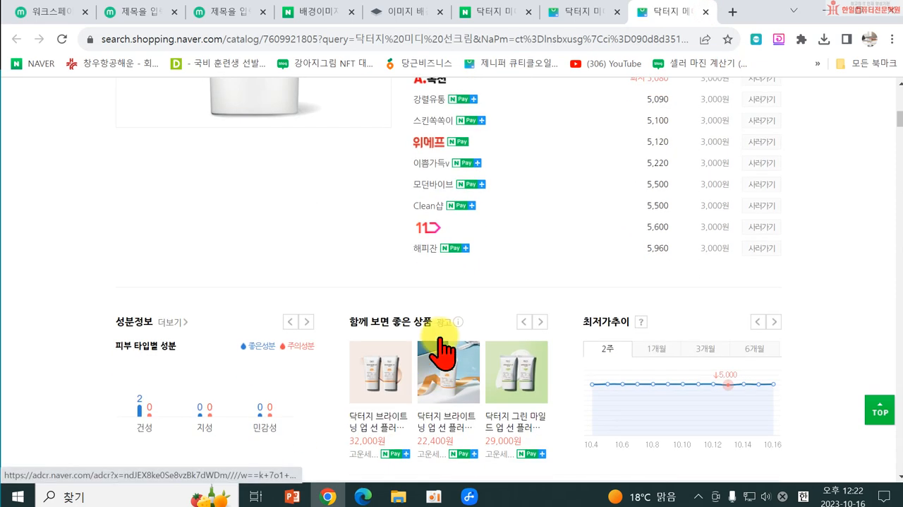
left_click(425, 381)
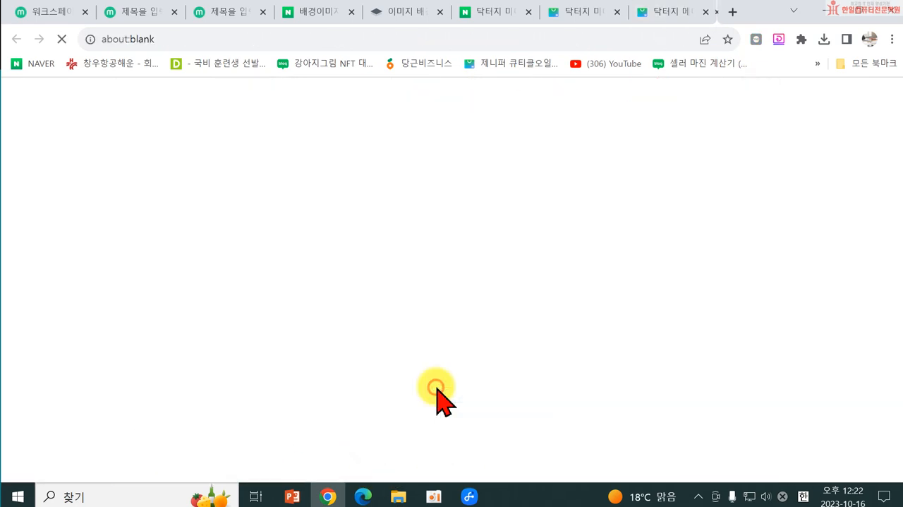
scroll(516, 353, "down", 4)
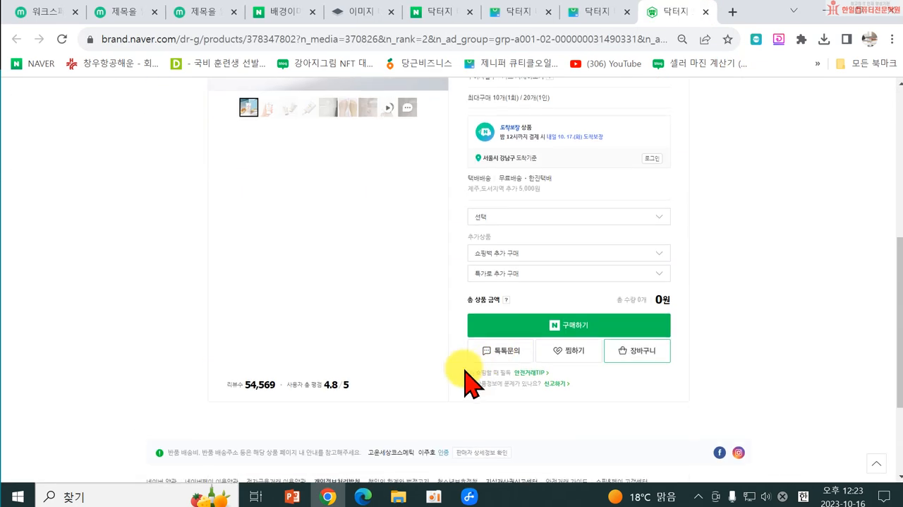
scroll(426, 385, "down", 15)
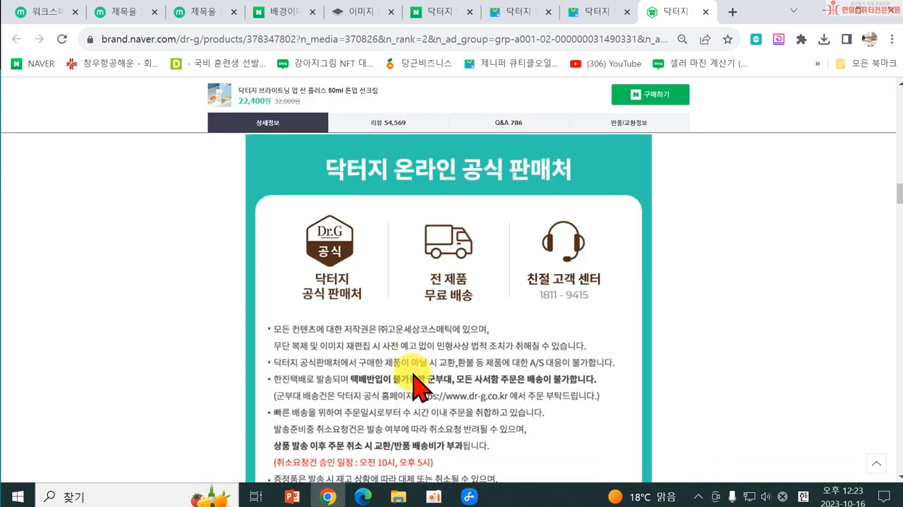
scroll(417, 385, "down", 15)
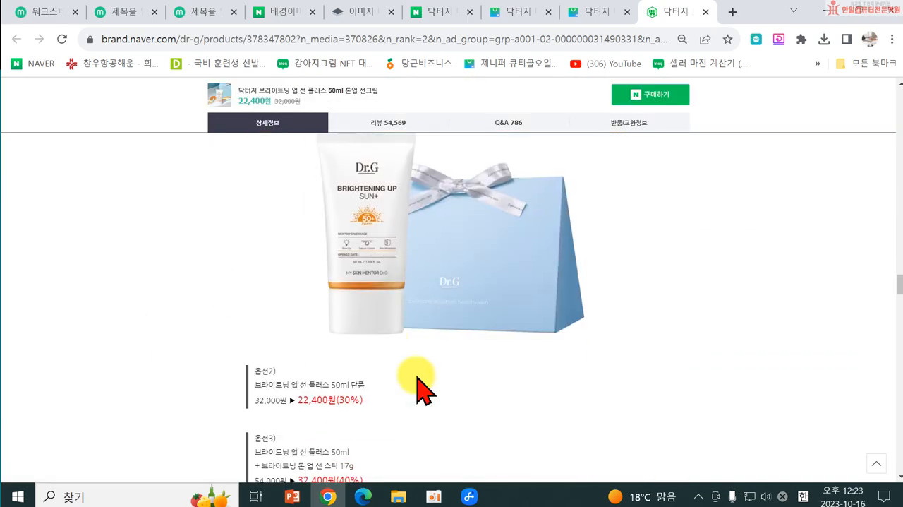
Step: Expand the brand store's full product details and examine the headline and feature copy for 브라이트닝 업 선 플러스
scroll(423, 353, "up", 2)
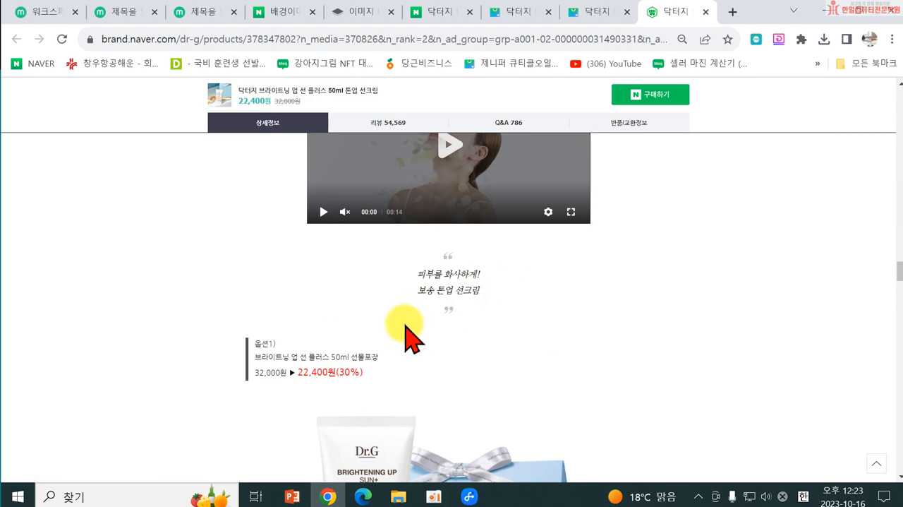
scroll(494, 346, "down", 8)
scroll(519, 360, "down", 4)
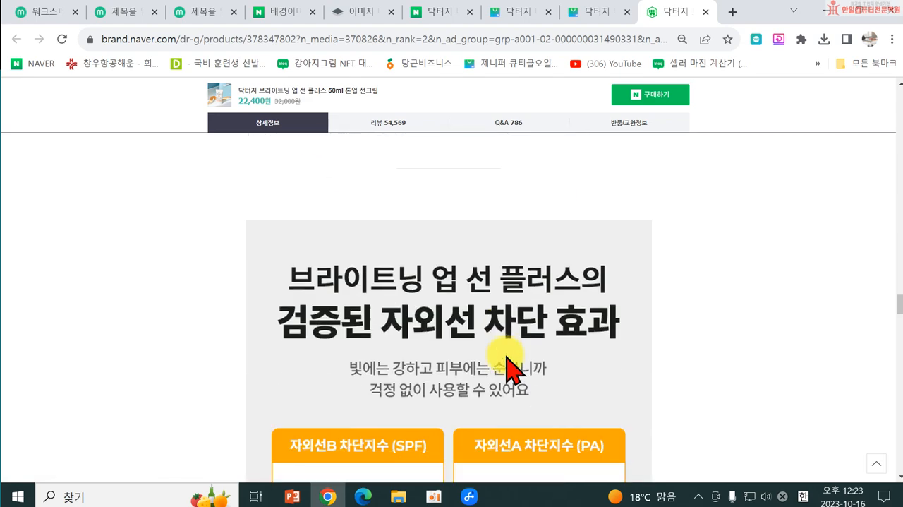
scroll(469, 227, "down", 10)
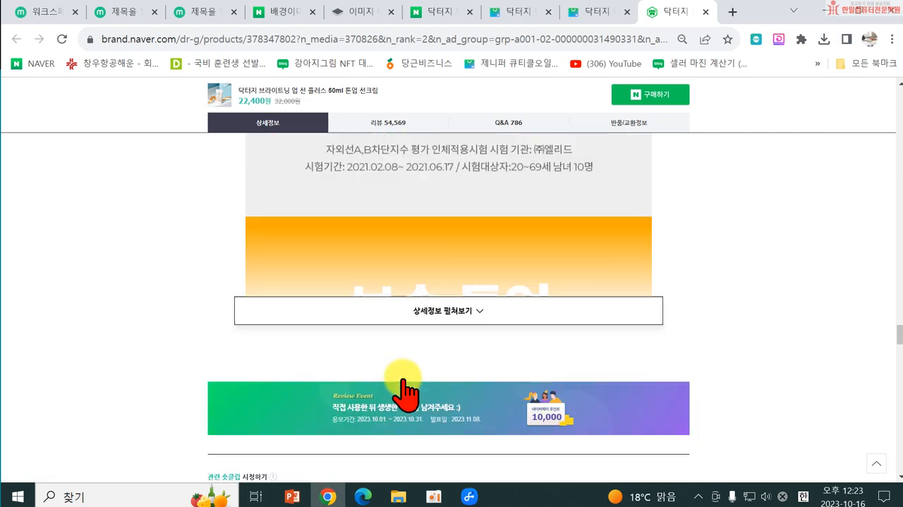
left_click(442, 240)
scroll(487, 395, "down", 5)
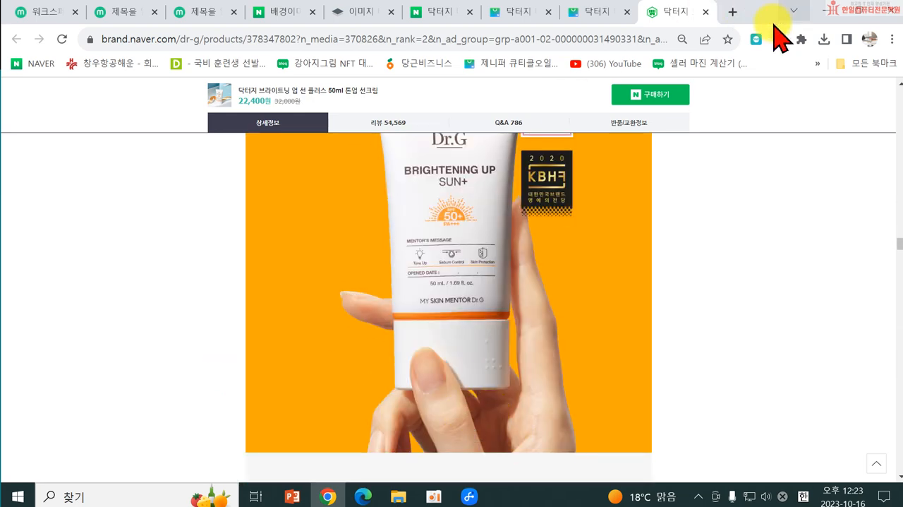
scroll(625, 268, "down", 10)
scroll(568, 275, "up", 6)
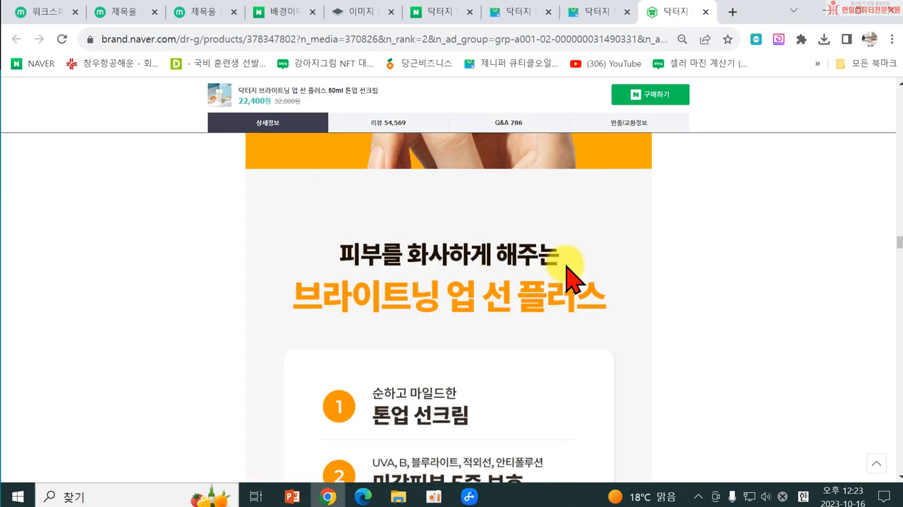
Step: Leave the brand store page and return to the DR.G MEDI UV ULTRA SUN design in MiriCanvas
scroll(568, 272, "up", 5)
left_click(794, 11)
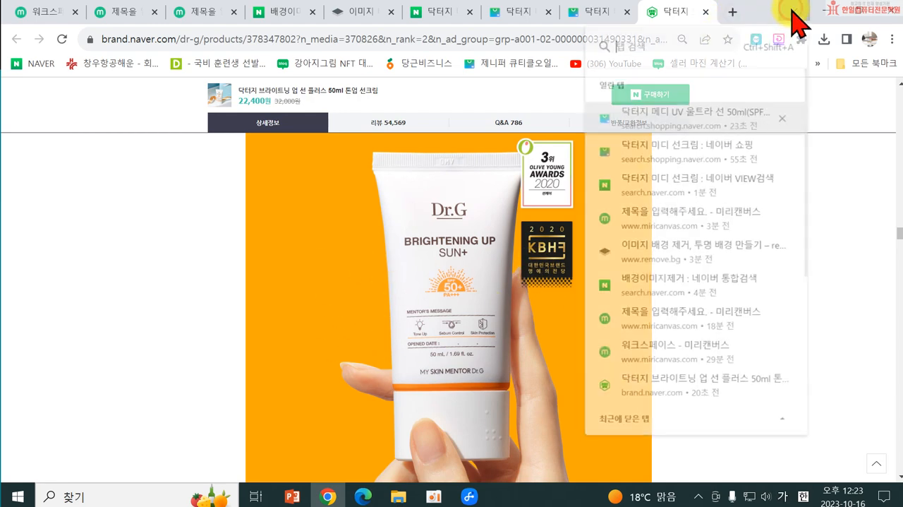
left_click(823, 11)
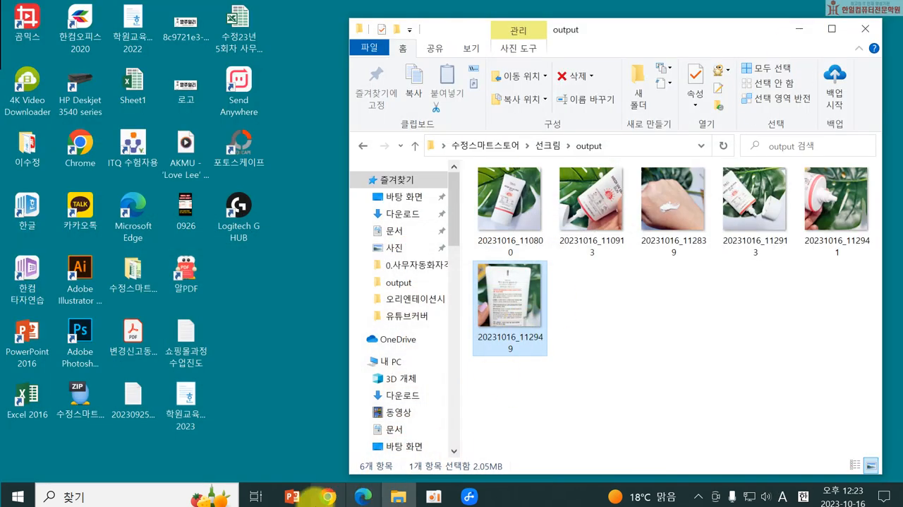
left_click(325, 497)
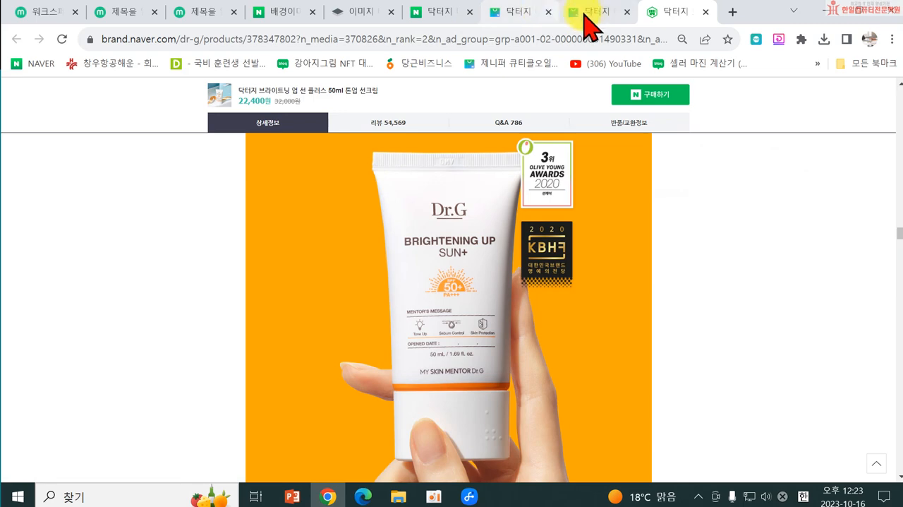
left_click(348, 16)
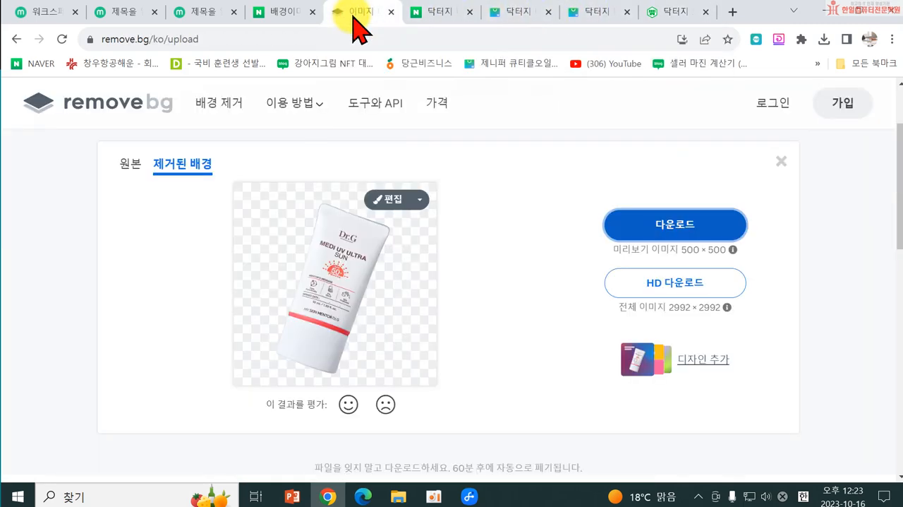
left_click(192, 14)
left_click(754, 374)
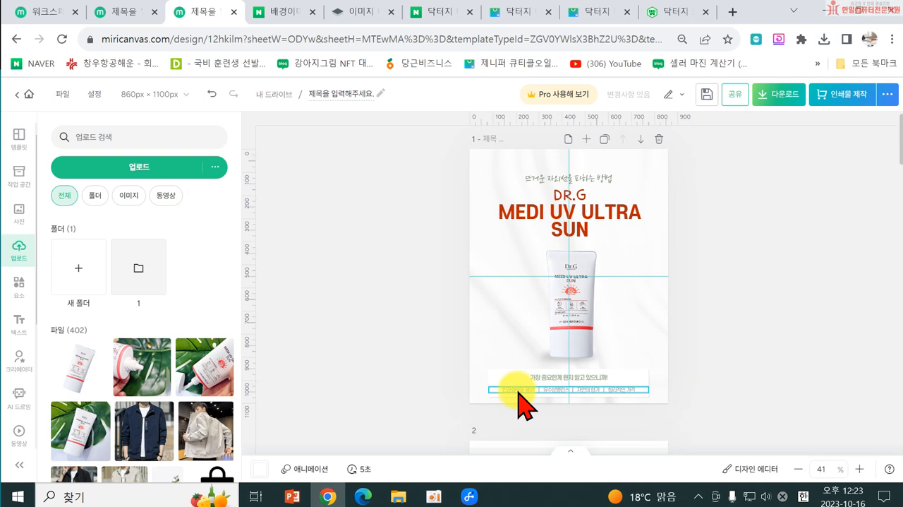
left_click(657, 359)
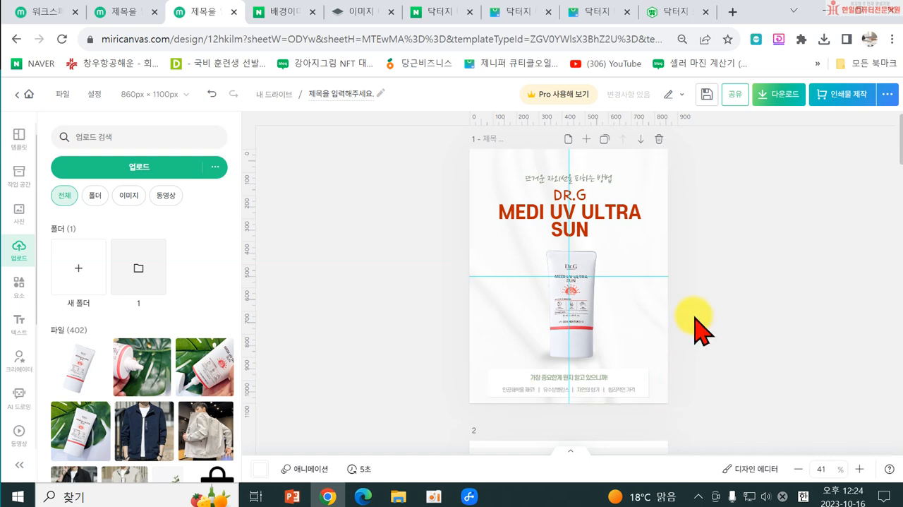
Step: Ungroup the three LINE UP photo frames on page 2 of the design
scroll(644, 332, "down", 1)
scroll(642, 281, "down", 3)
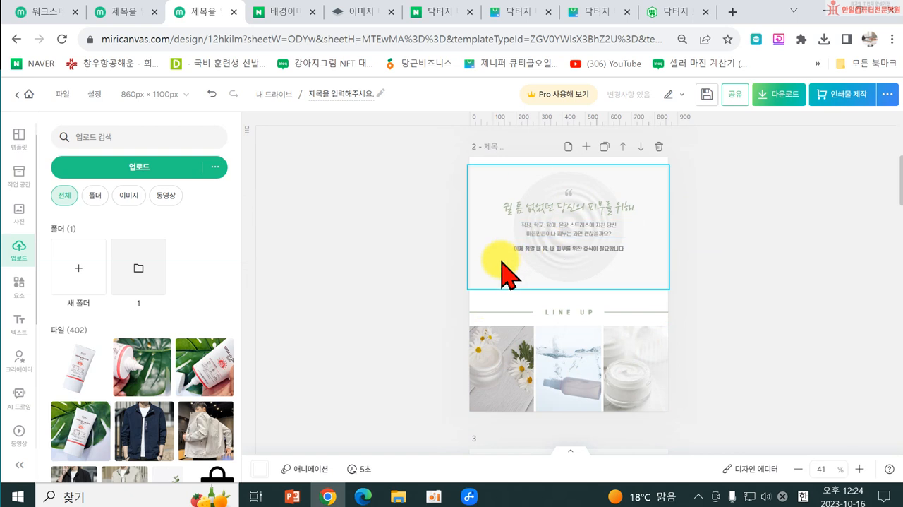
scroll(529, 308, "down", 1)
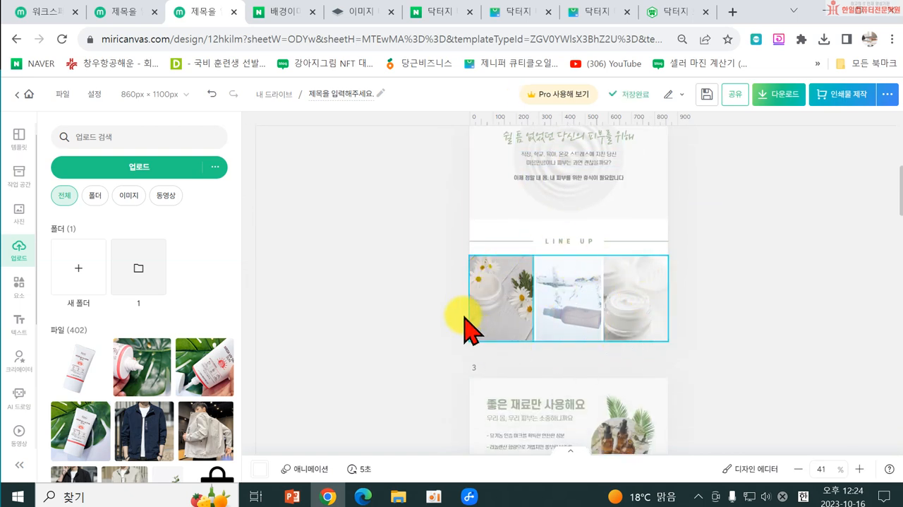
left_click(490, 294)
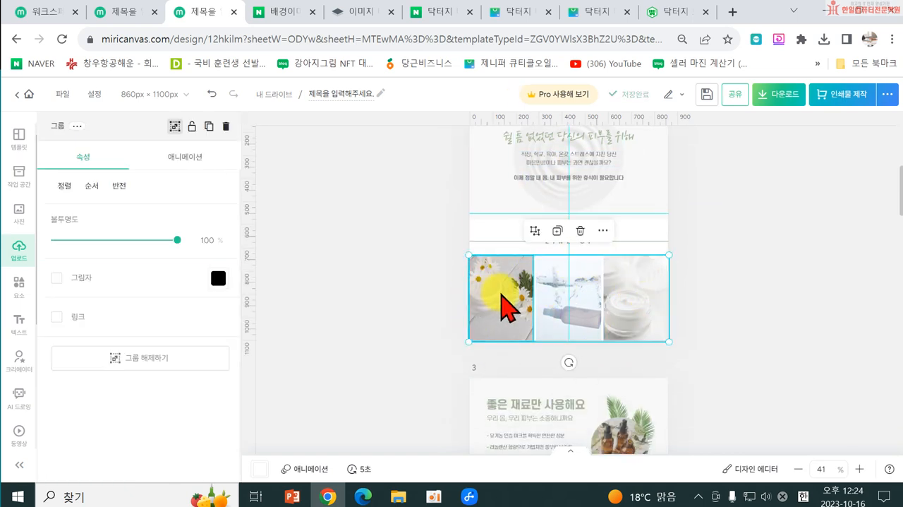
left_click(507, 304)
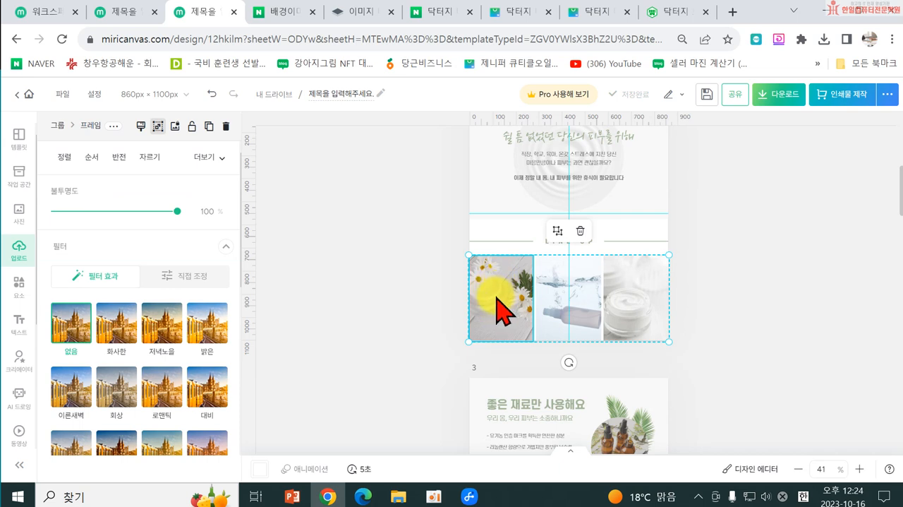
left_click(557, 232)
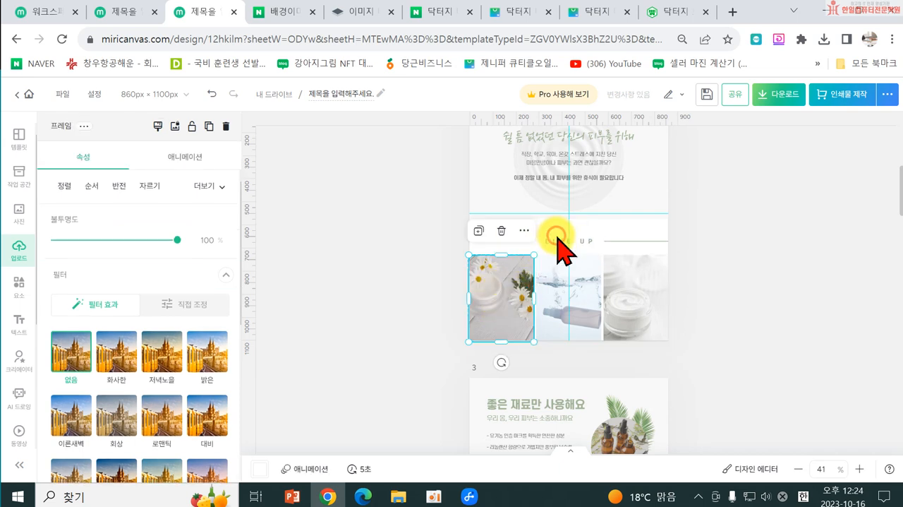
left_click(479, 231)
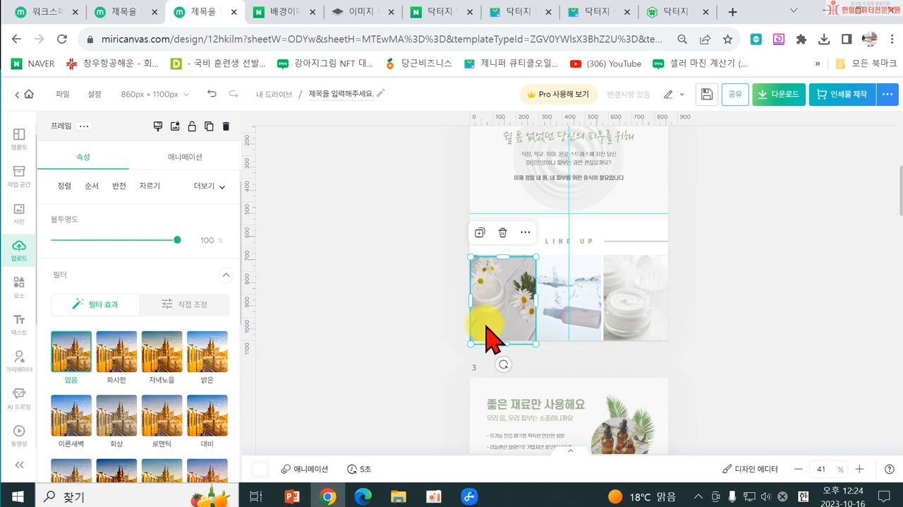
key("Delete")
left_click(416, 309)
left_click(490, 305)
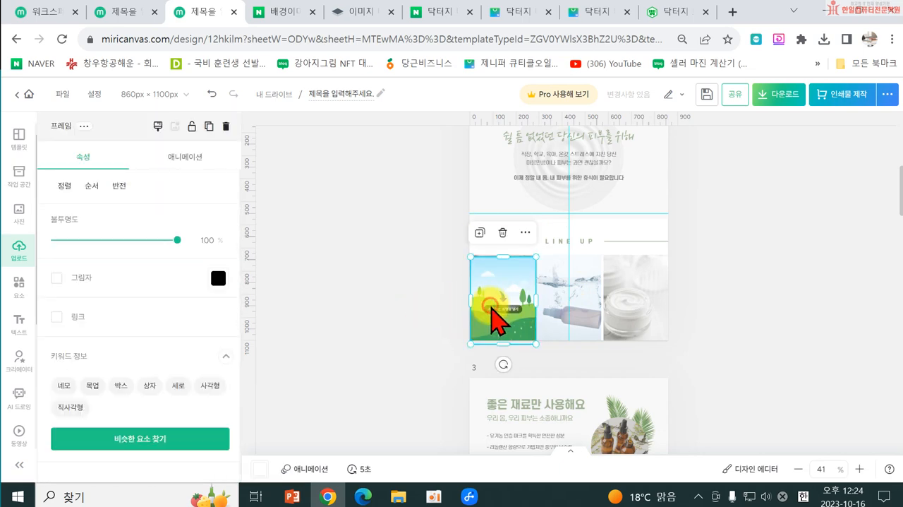
key("Delete")
Step: Remove the template photos from all three LINE UP frames on page 2, keeping the empty frames
left_click(499, 305)
key("Delete")
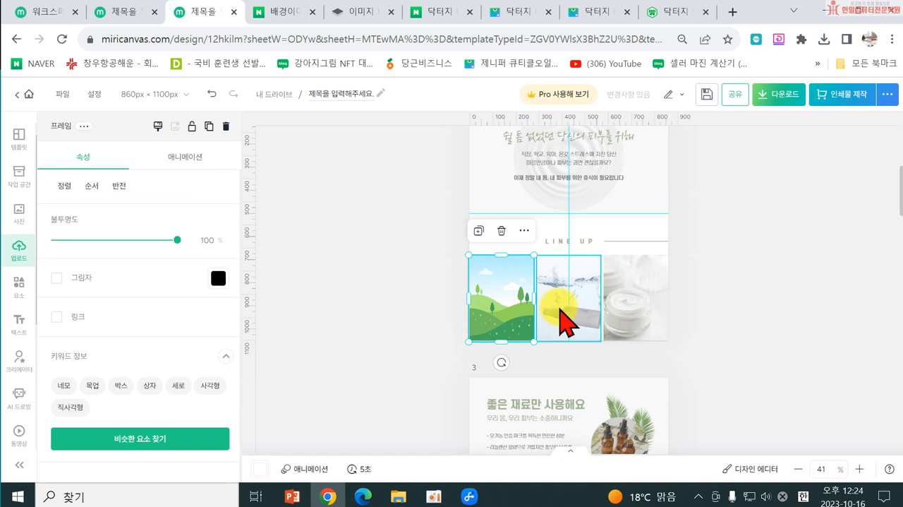
left_click(561, 309)
key("Delete")
left_click(652, 319)
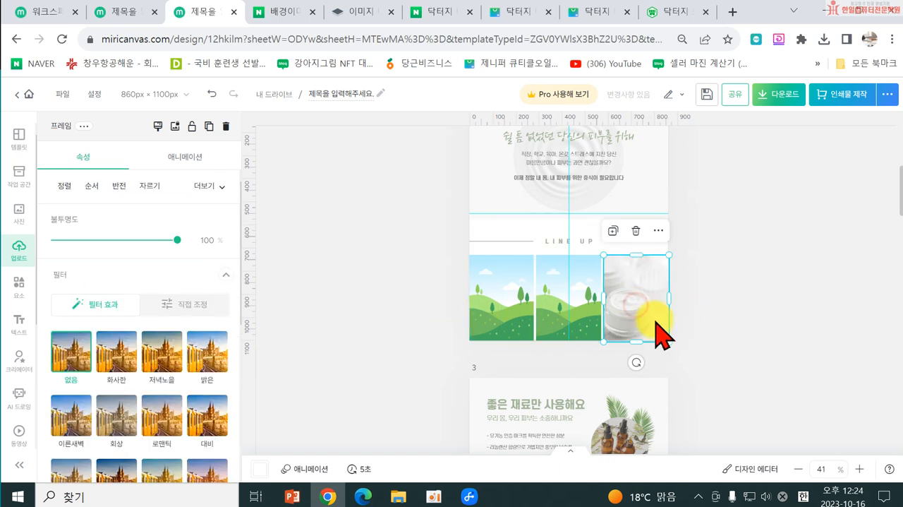
key("Delete")
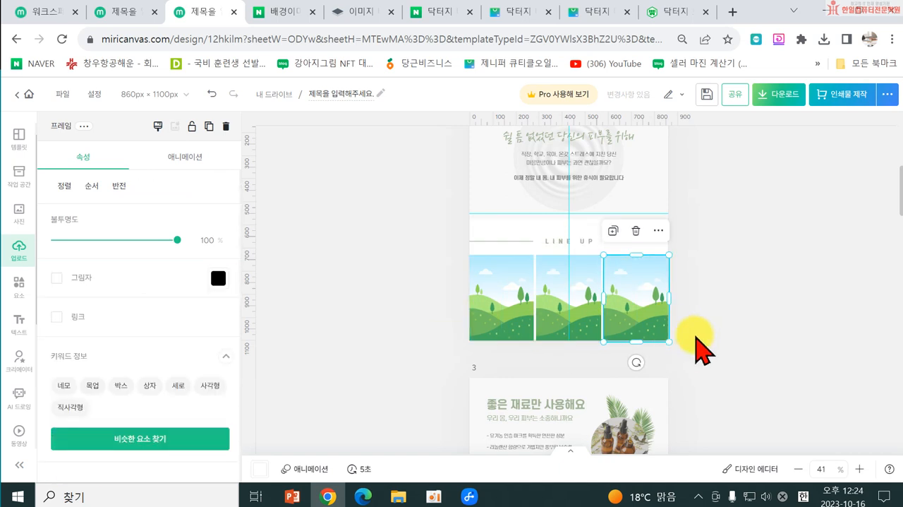
Step: Search the stock photo library for 알로에
left_click(19, 212)
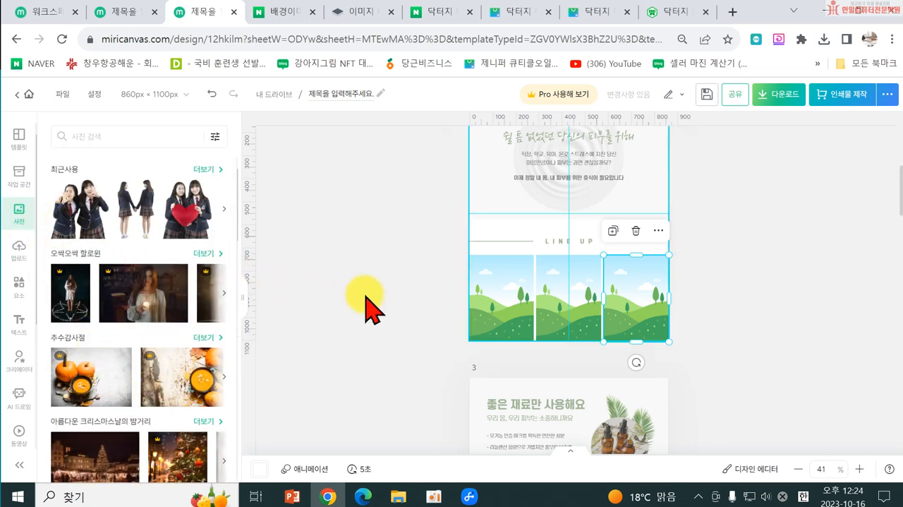
scroll(520, 316, "up", 5)
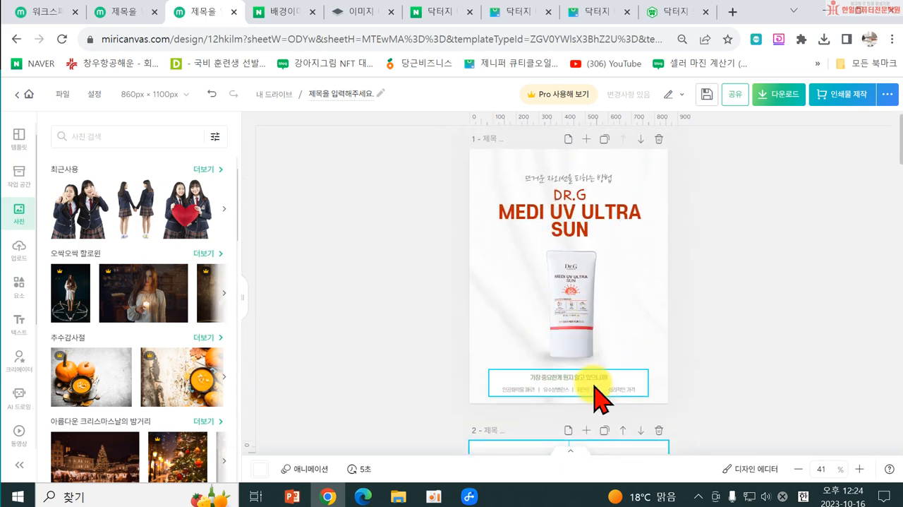
scroll(742, 374, "down", 4)
scroll(772, 427, "down", 1)
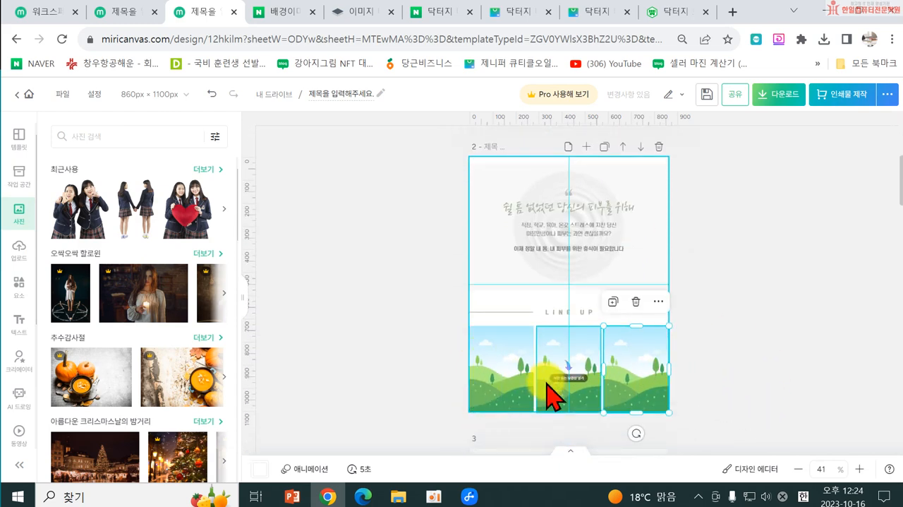
left_click(73, 136)
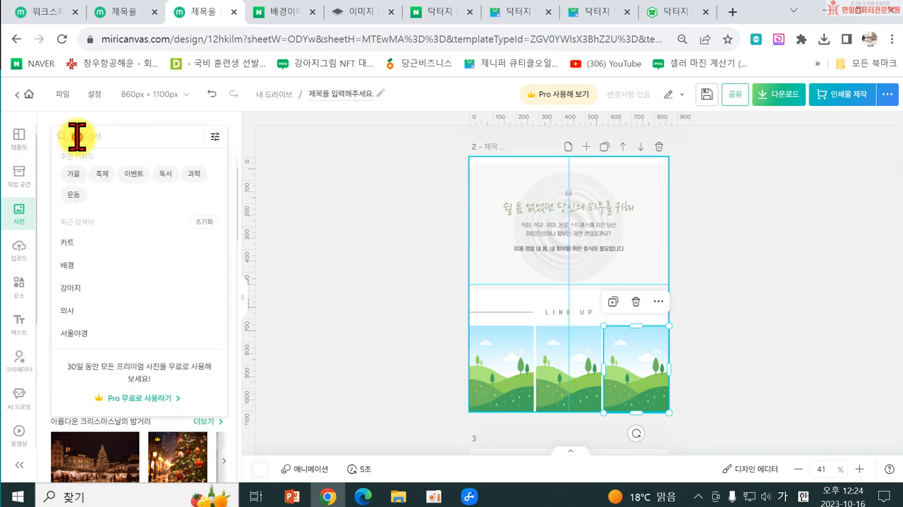
type("애ㄹ로에")
key("Return")
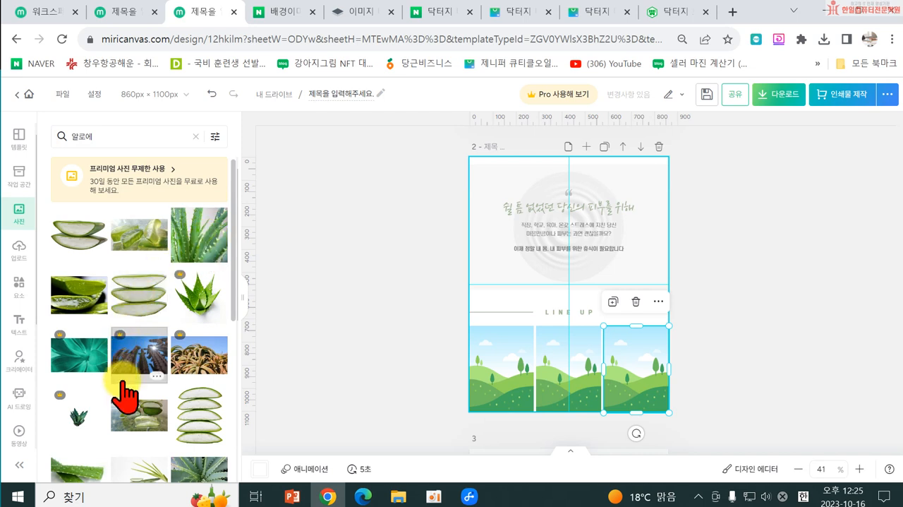
Step: Fill the first LINE UP frame with the close-up photo of cut aloe and shift the image right within the frame
left_click_drag(79, 309, 502, 400)
double_click(497, 394)
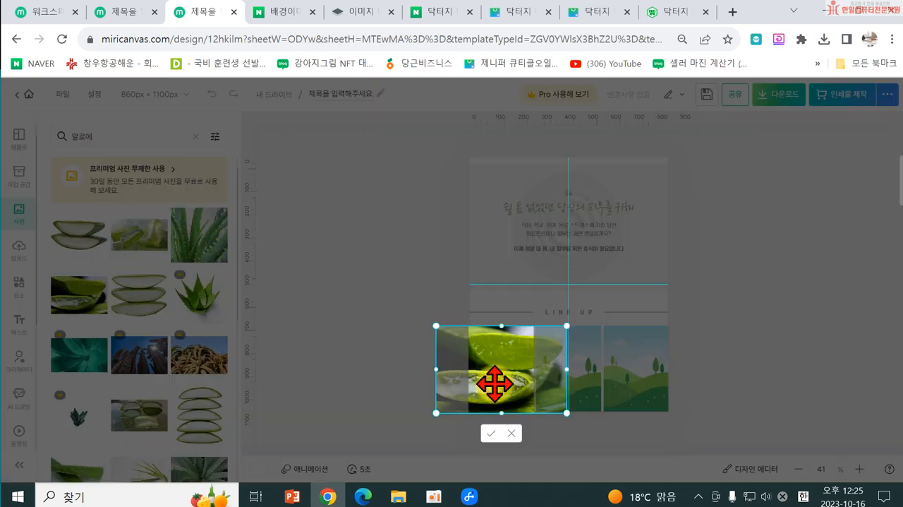
left_click_drag(483, 385, 522, 384)
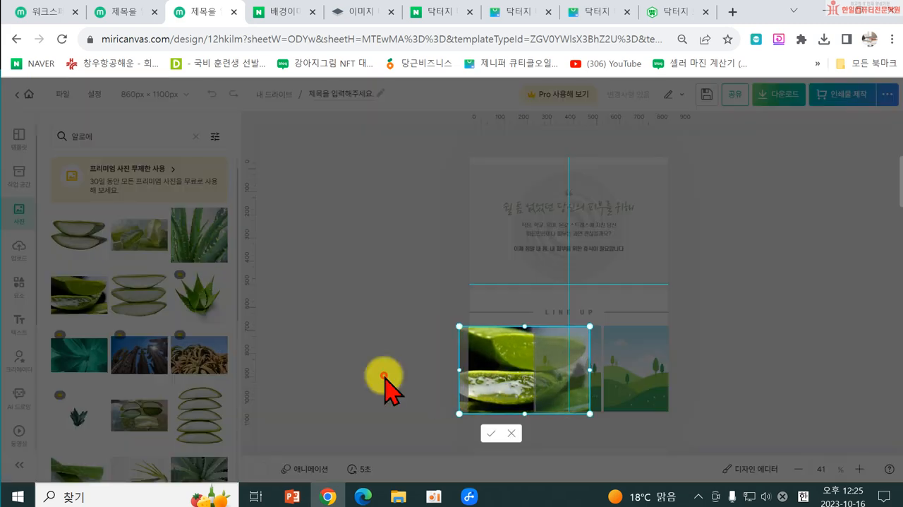
left_click(383, 383)
Step: Search the stock photo library for 손 and browse for a suitable hand photo
scroll(219, 338, "down", 10)
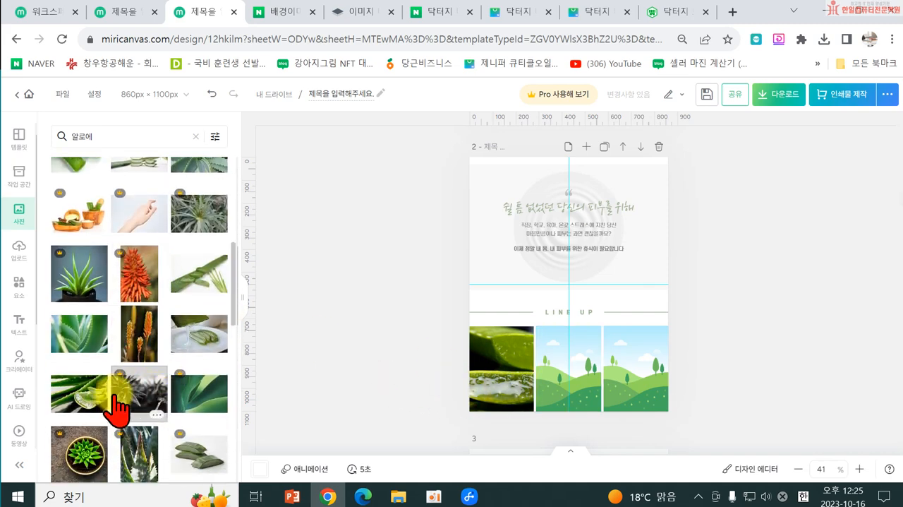
left_click_drag(118, 137, 31, 148)
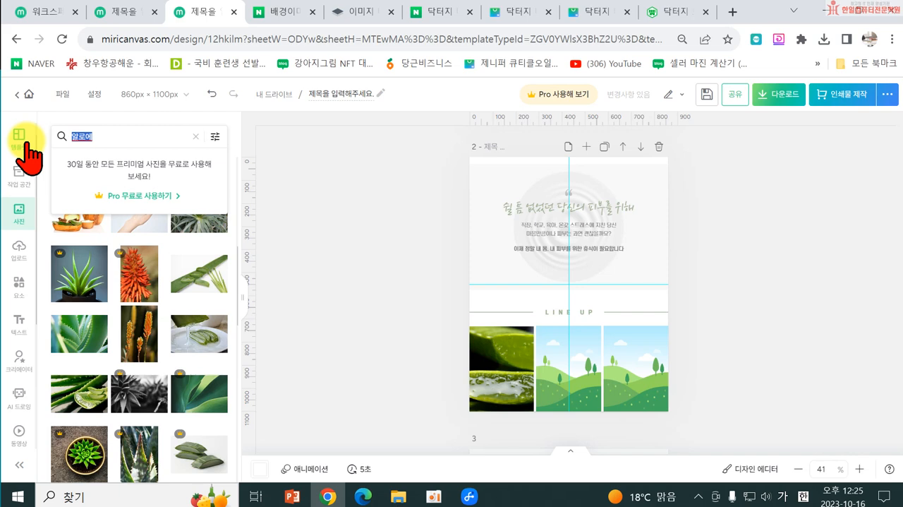
type("손")
key("Return")
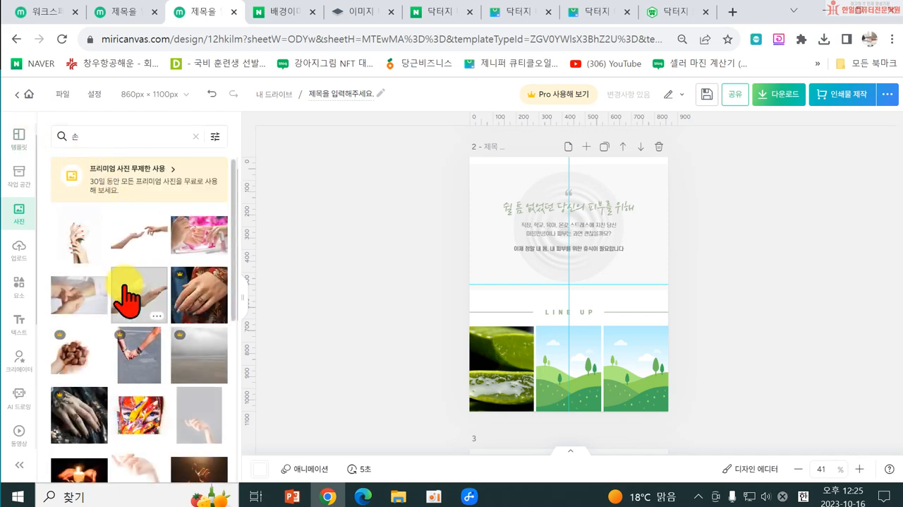
scroll(248, 388, "down", 1)
scroll(171, 452, "down", 2)
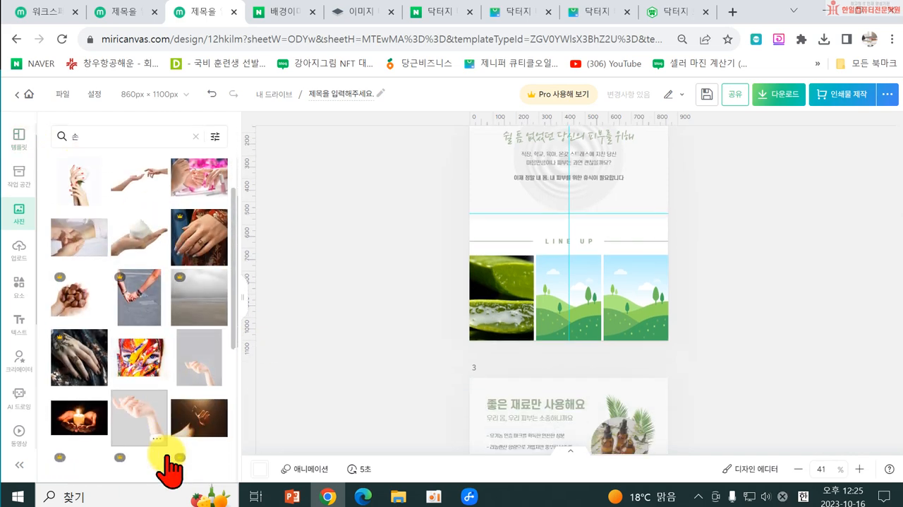
scroll(159, 364, "down", 1)
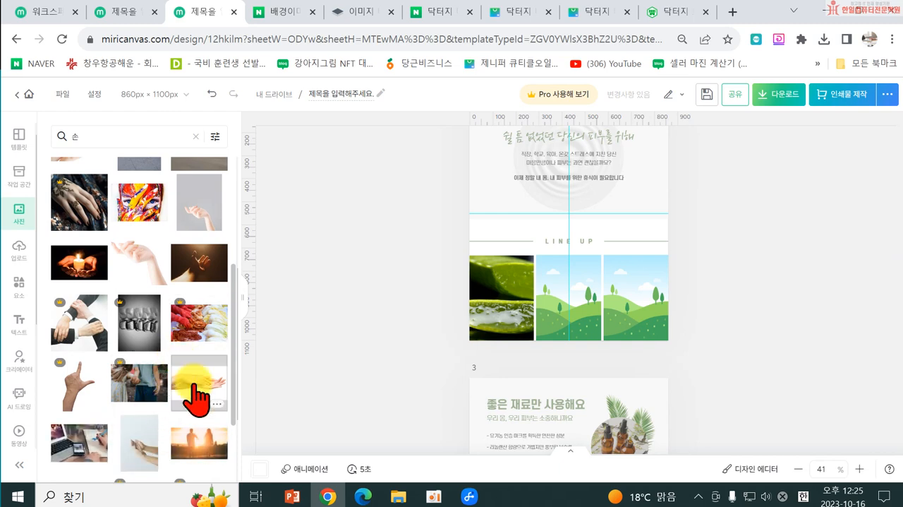
Step: Fill the middle LINE UP frame with the photo of two overlapping hands on white, leaving its crop as placed
left_click_drag(199, 384, 575, 310)
double_click(563, 299)
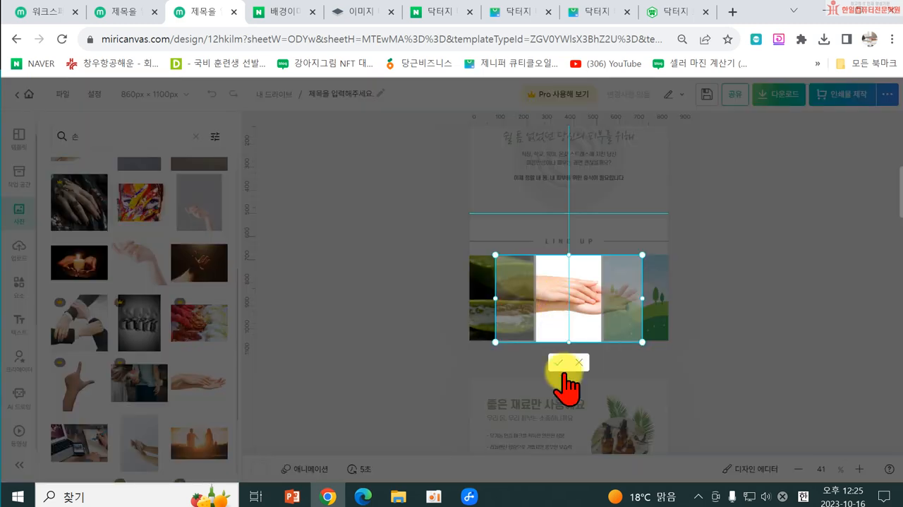
left_click(578, 364)
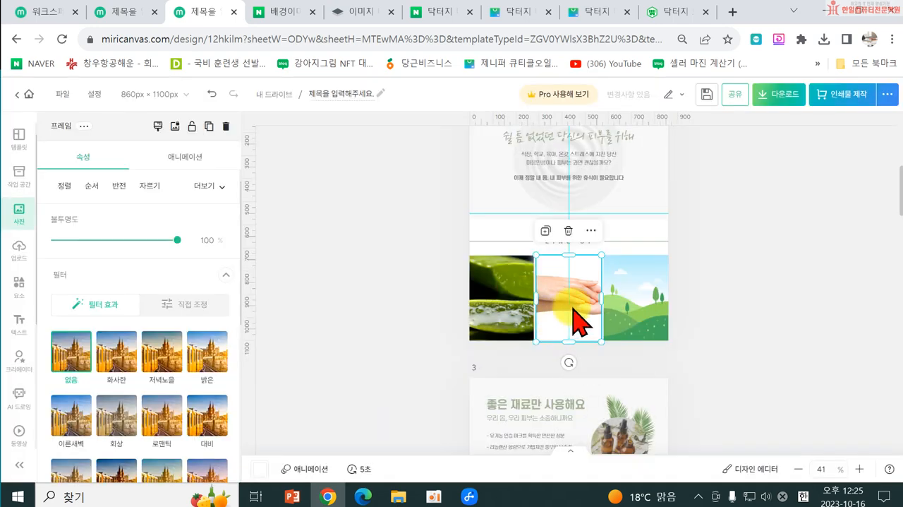
left_click(630, 318)
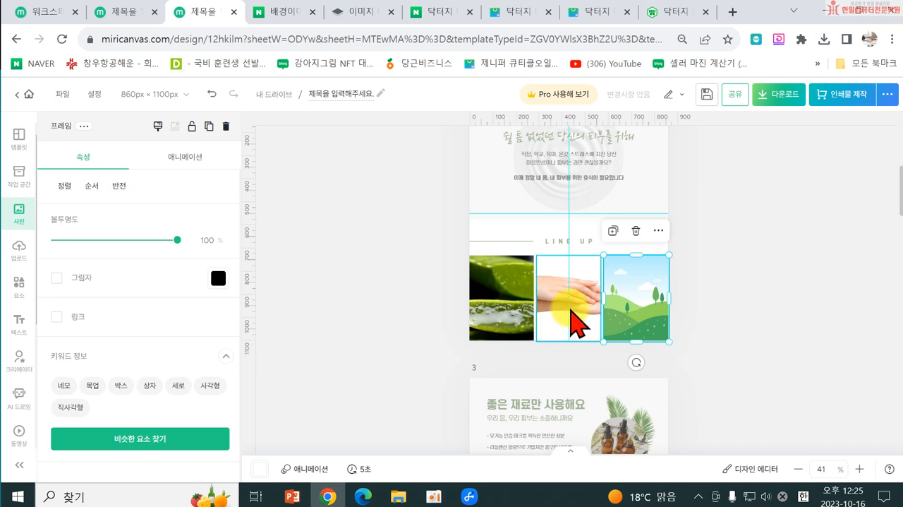
left_click(558, 302)
mouse_move(555, 302)
left_mouse_down()
mouse_move(555, 314)
mouse_move(556, 303)
left_mouse_up()
Step: Search the stock photo library for 거품 to find an image for the third LINE UP frame
left_click(631, 317)
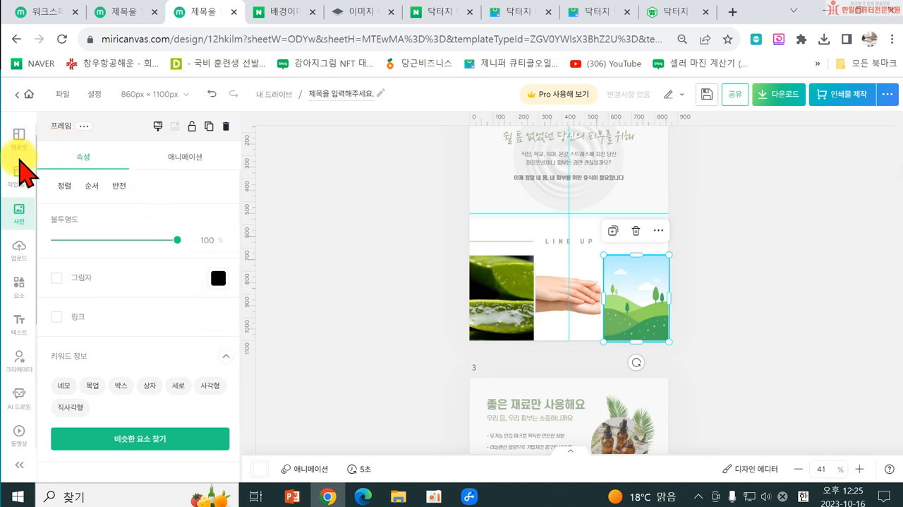
left_click(278, 225)
left_click(96, 136)
type("손")
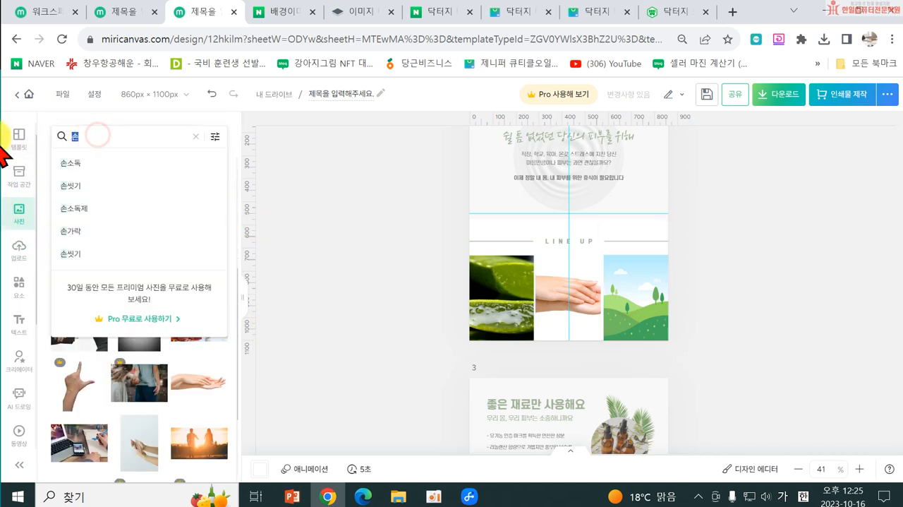
type("거품")
key("Return")
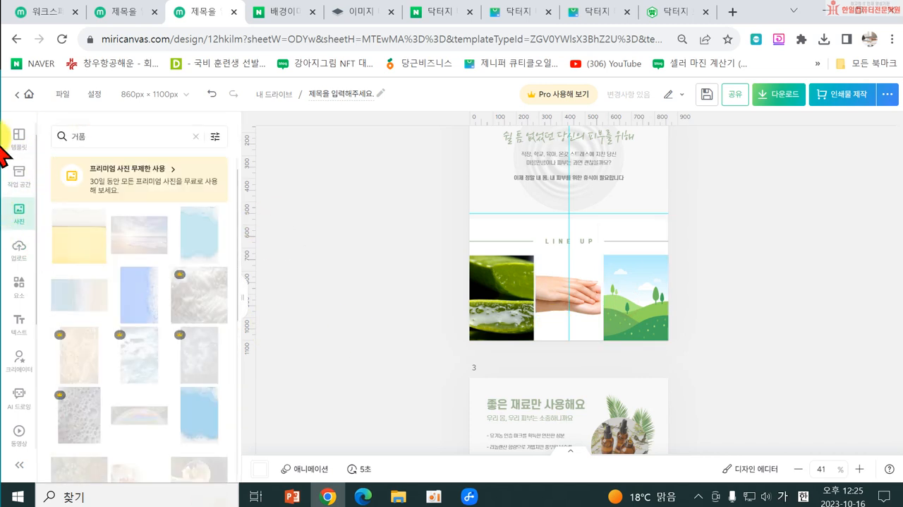
Step: Replace the photo search term with 태양 and run the search
left_click(100, 139)
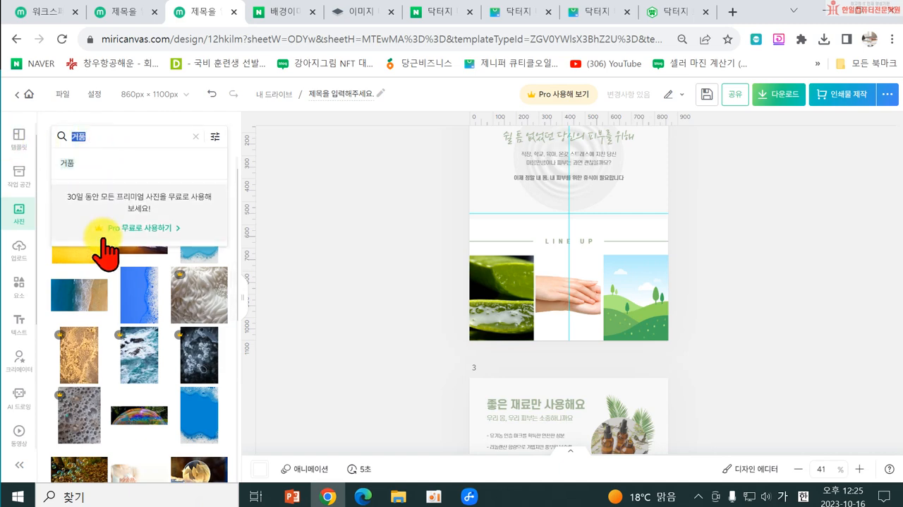
type("햇")
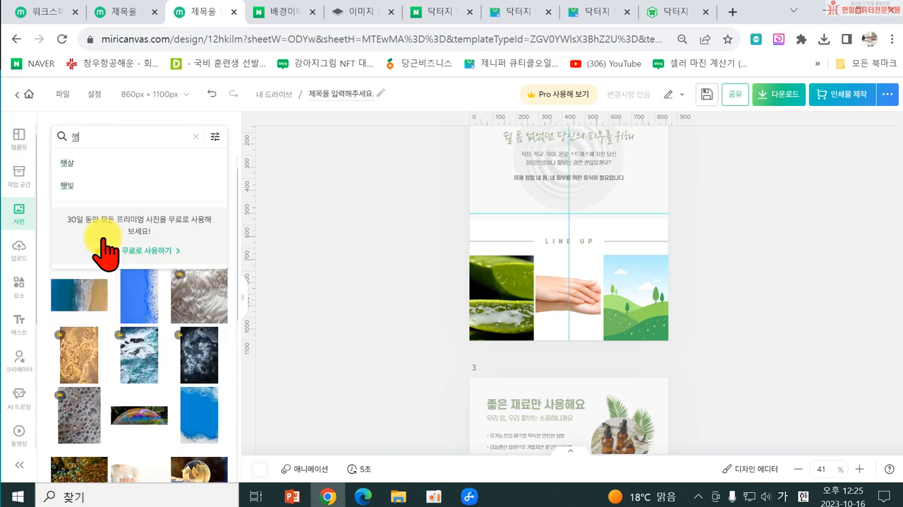
key("BackSpace")
key("BackSpace")
key("BackSpace")
type("태양")
key("Return")
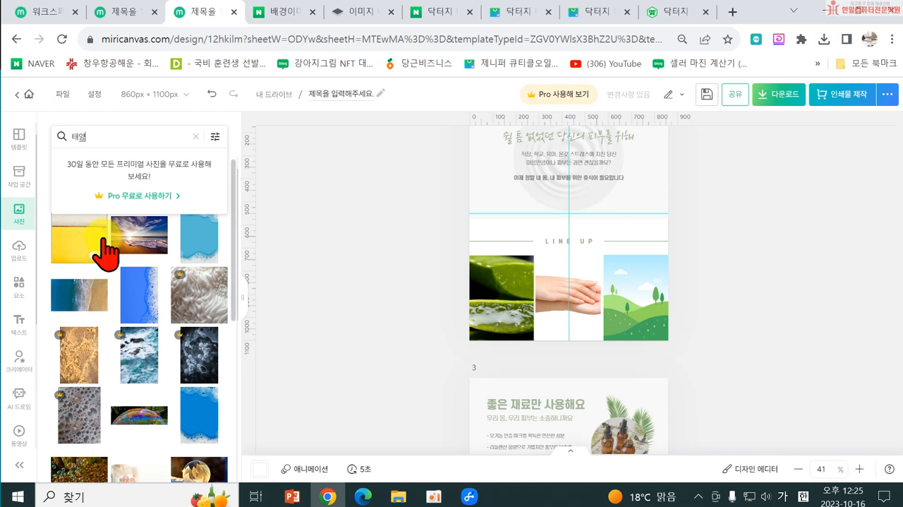
Step: Browse the 태양 photo results for a warm sun image suited to the third LINE UP frame
scroll(207, 431, "down", 5)
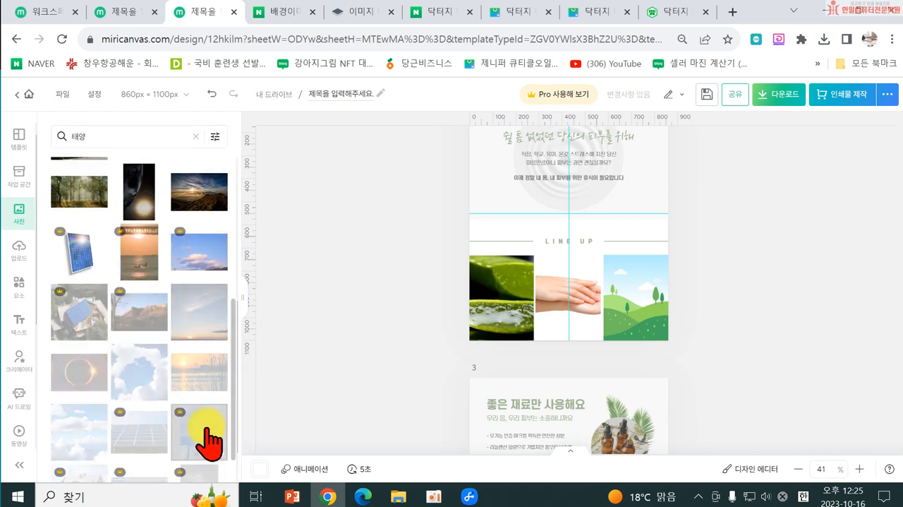
scroll(211, 416, "down", 5)
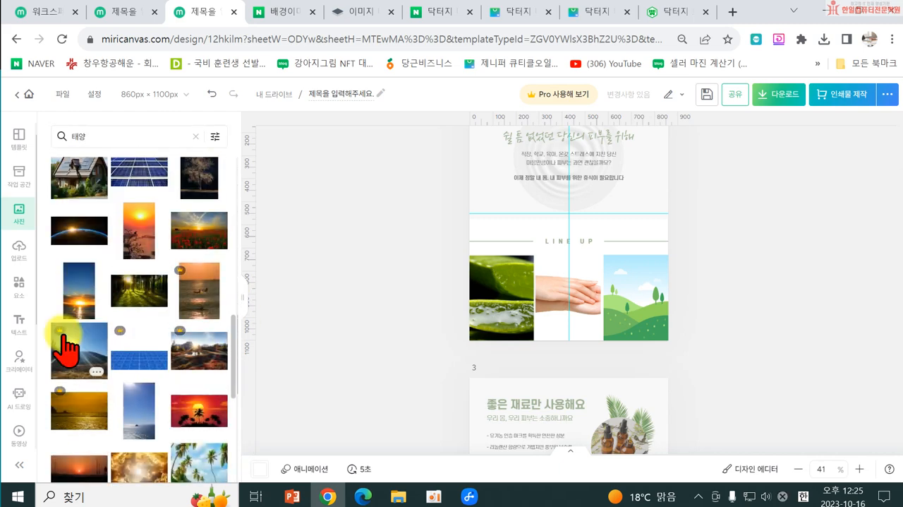
scroll(184, 455, "down", 4)
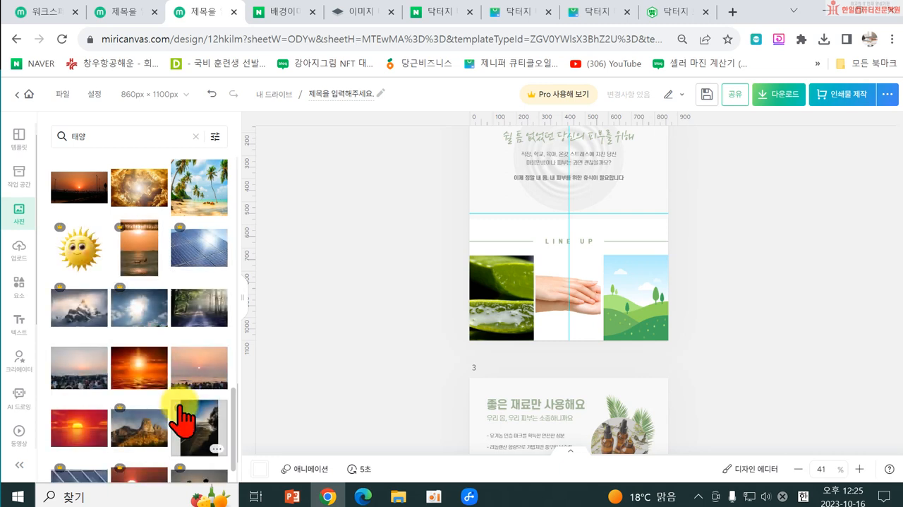
scroll(185, 421, "down", 1)
scroll(141, 430, "down", 3)
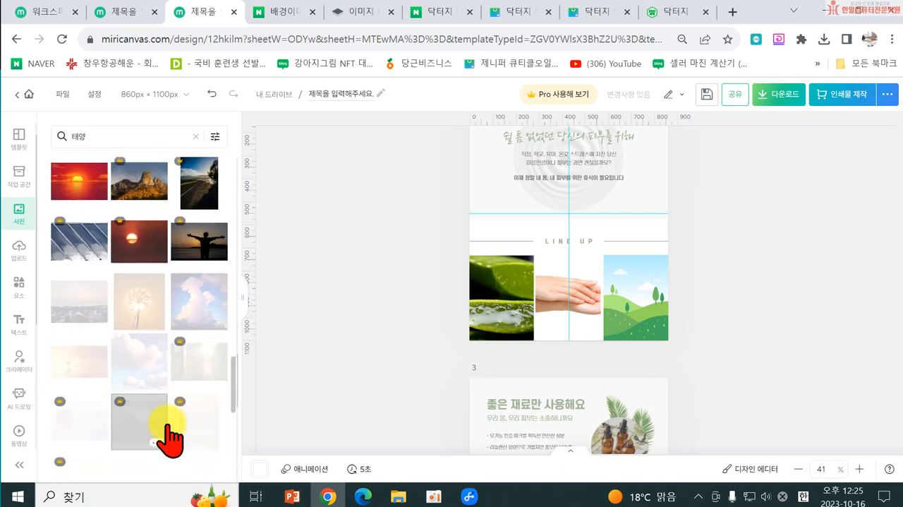
scroll(187, 444, "down", 6)
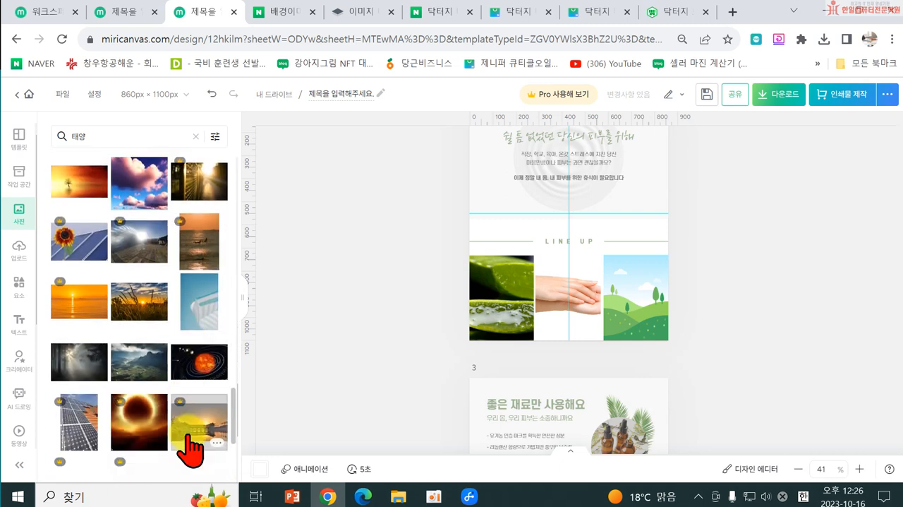
scroll(187, 445, "down", 2)
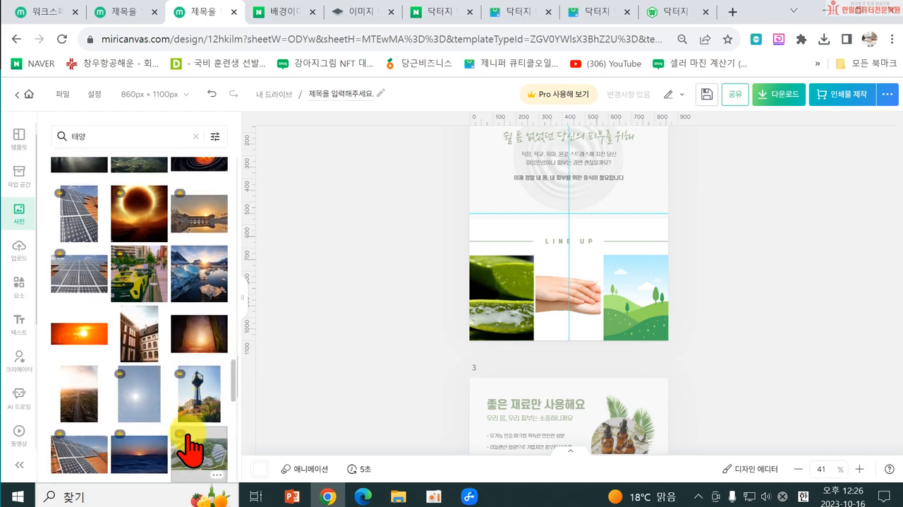
scroll(190, 446, "down", 3)
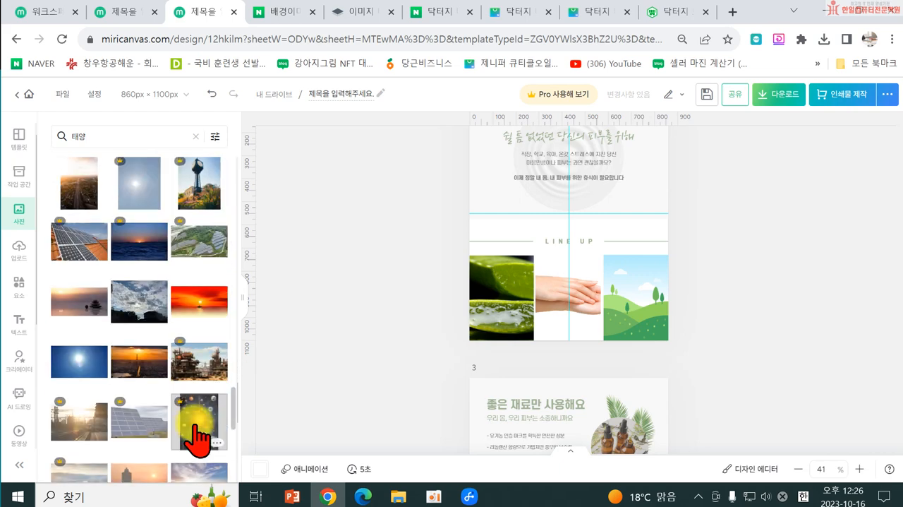
scroll(177, 422, "down", 3)
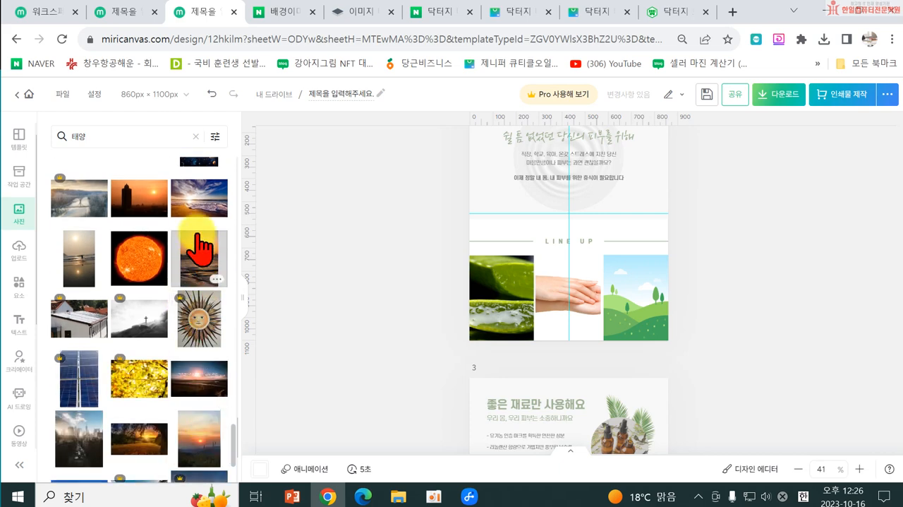
scroll(187, 278, "down", 3)
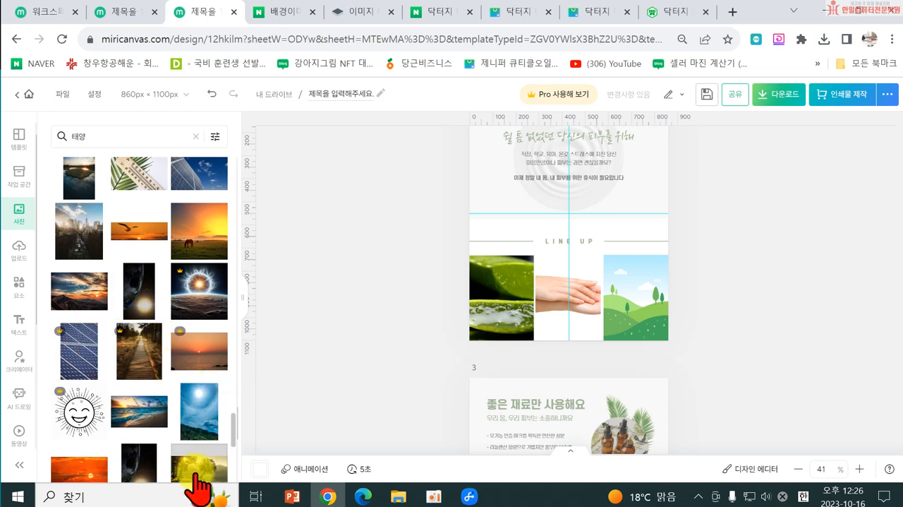
scroll(195, 447, "down", 10)
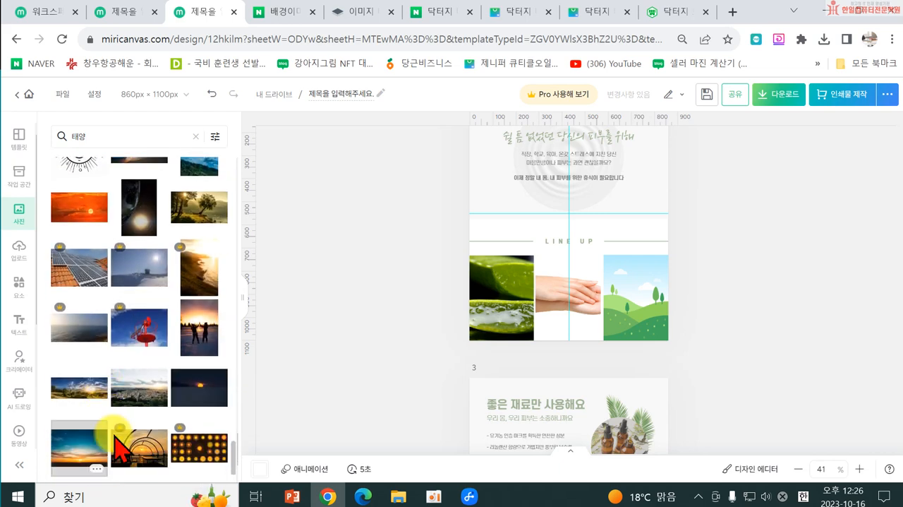
scroll(181, 381, "down", 10)
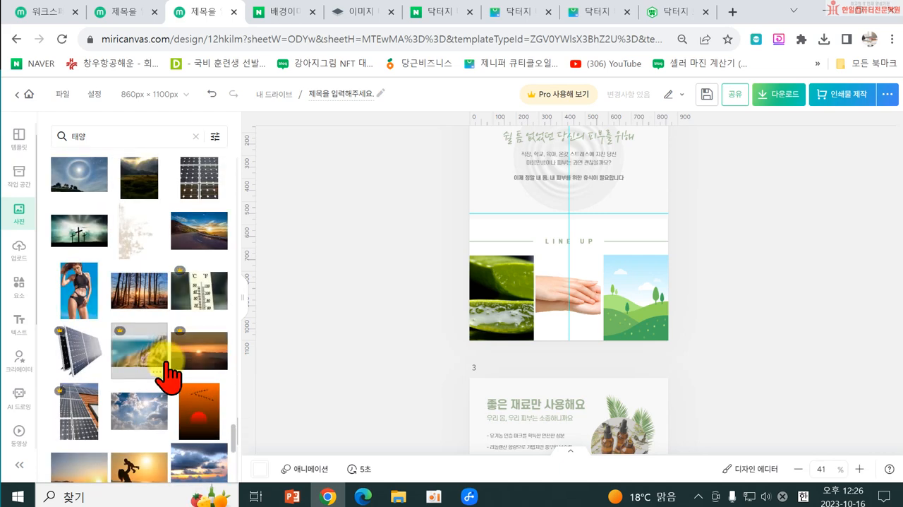
scroll(137, 324, "up", 2)
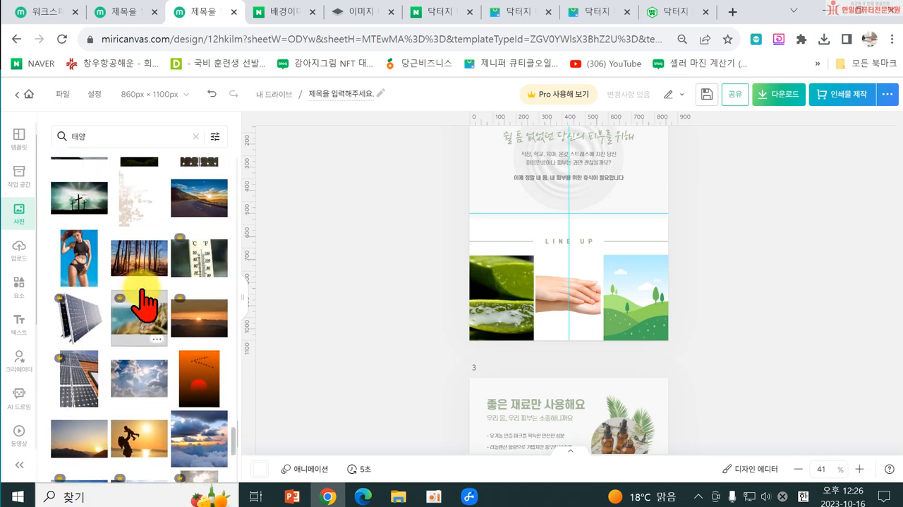
scroll(141, 374, "down", 5)
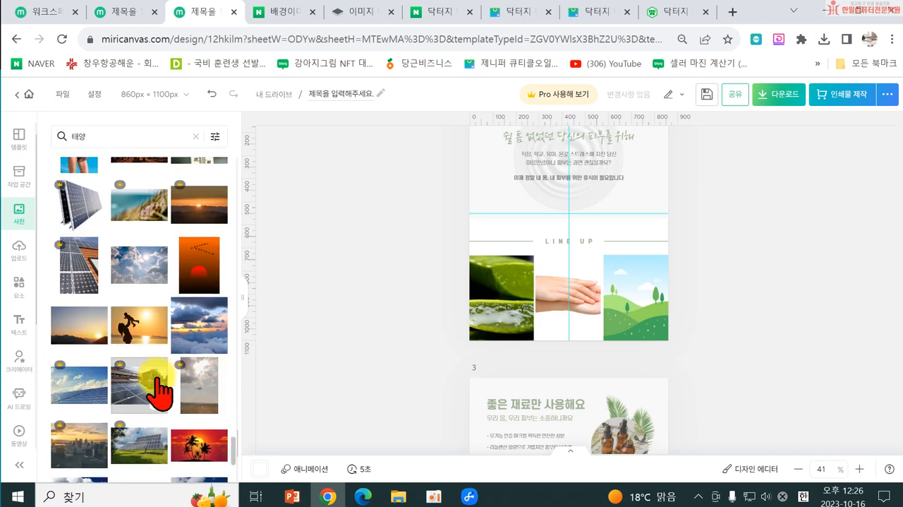
scroll(199, 406, "down", 5)
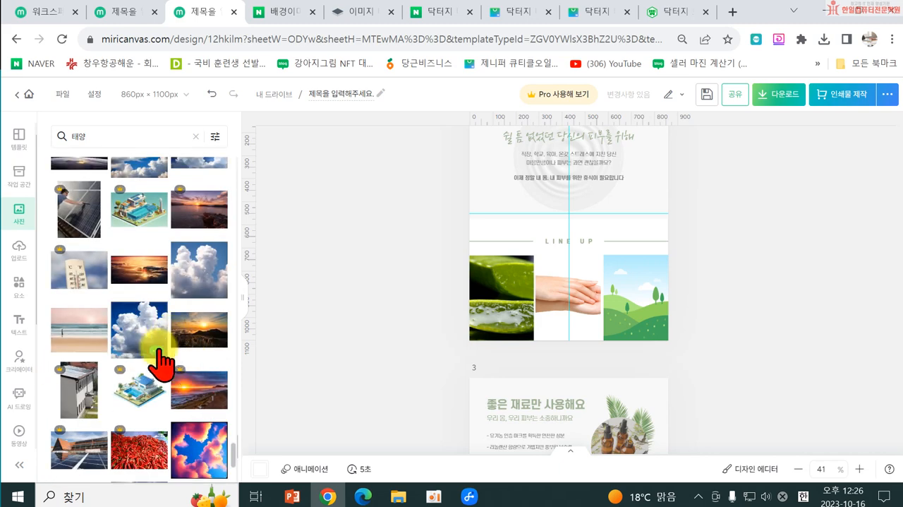
scroll(213, 388, "down", 5)
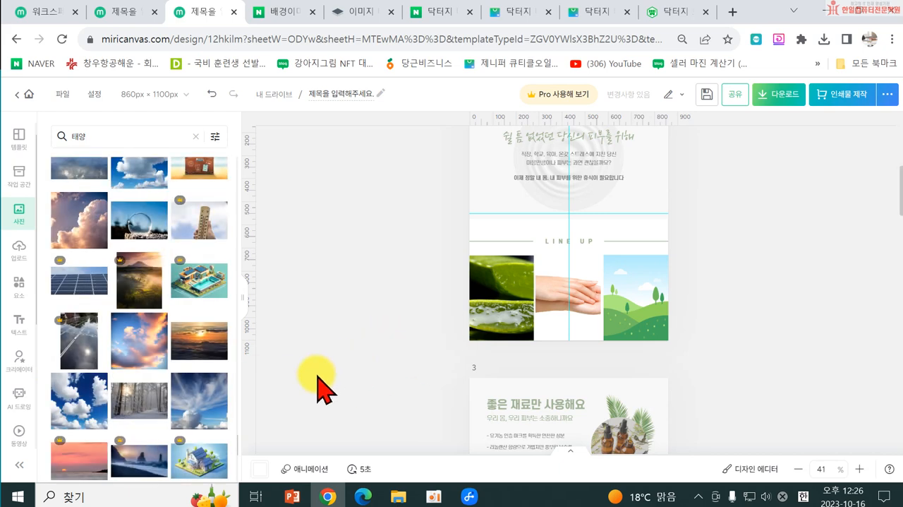
scroll(180, 367, "down", 4)
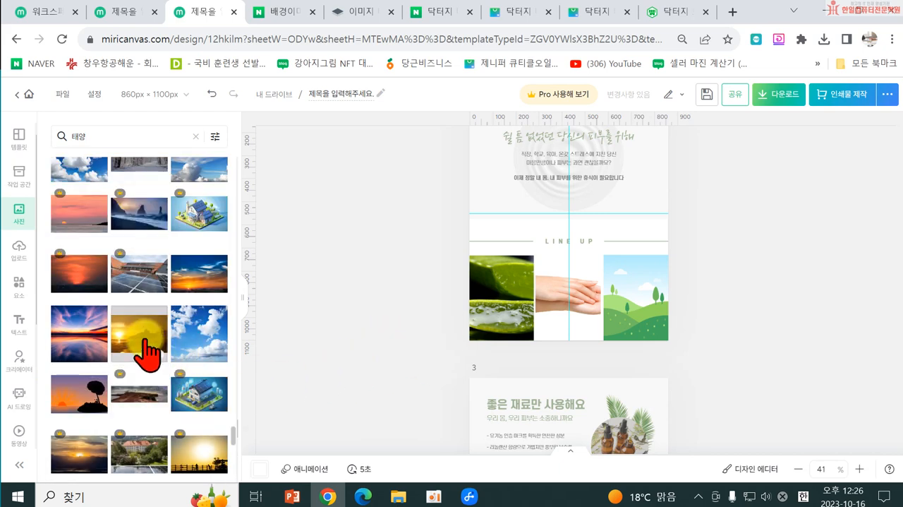
Step: Fill the third LINE UP frame with the golden beach sunset photo, enlarging and shifting it so the sun sits inside the frame
left_click_drag(142, 349, 639, 309)
double_click(639, 309)
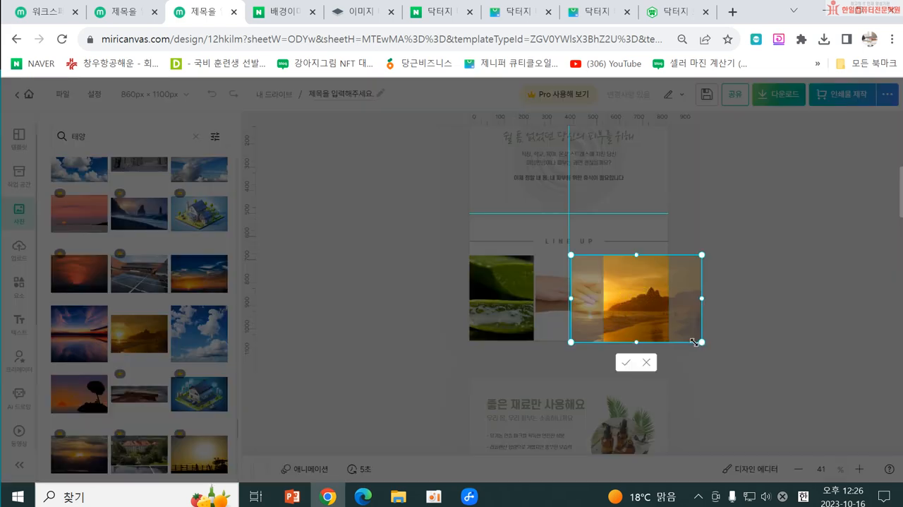
left_click_drag(695, 343, 776, 389)
left_click_drag(631, 312, 652, 311)
left_click(392, 314)
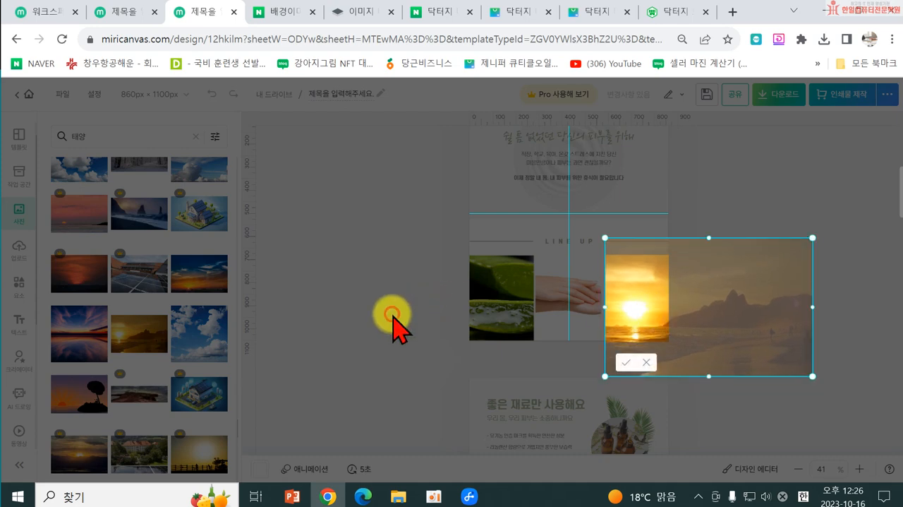
left_click(752, 359)
Step: Reduce the scent table under 어떤 향기가 날까요? on page 3 to three columns
scroll(701, 348, "up", 2)
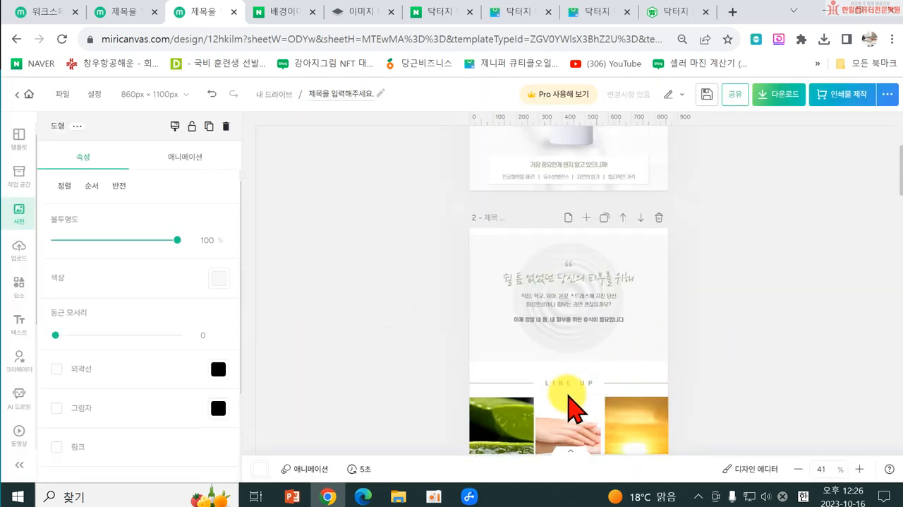
scroll(577, 401, "down", 2)
scroll(543, 358, "up", 3)
scroll(534, 303, "down", 7)
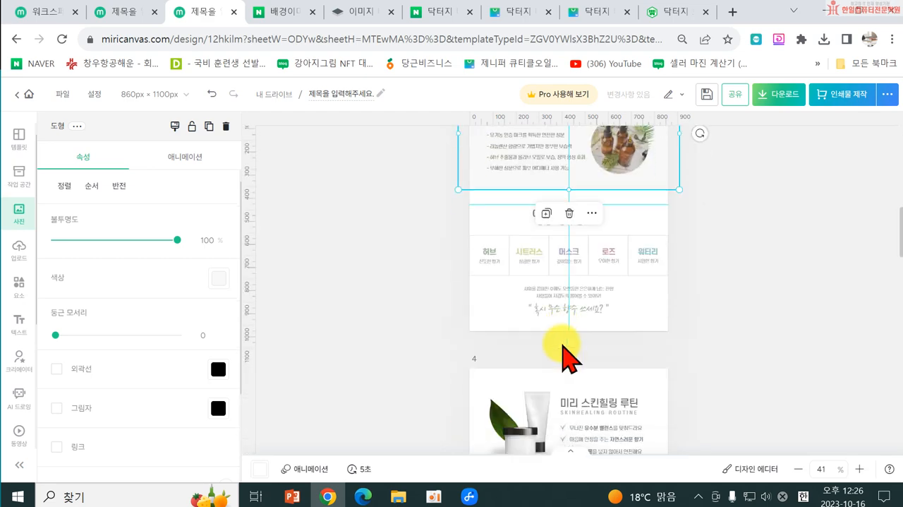
left_click(734, 310)
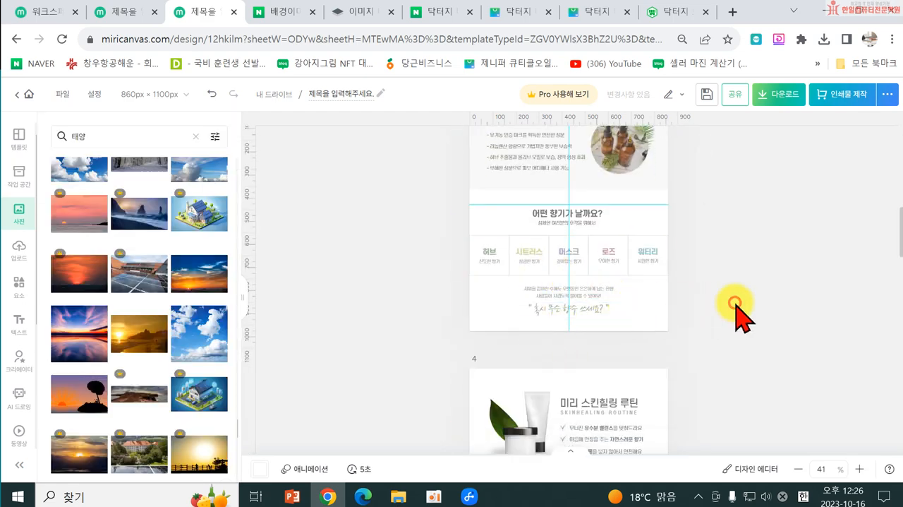
left_click(505, 269)
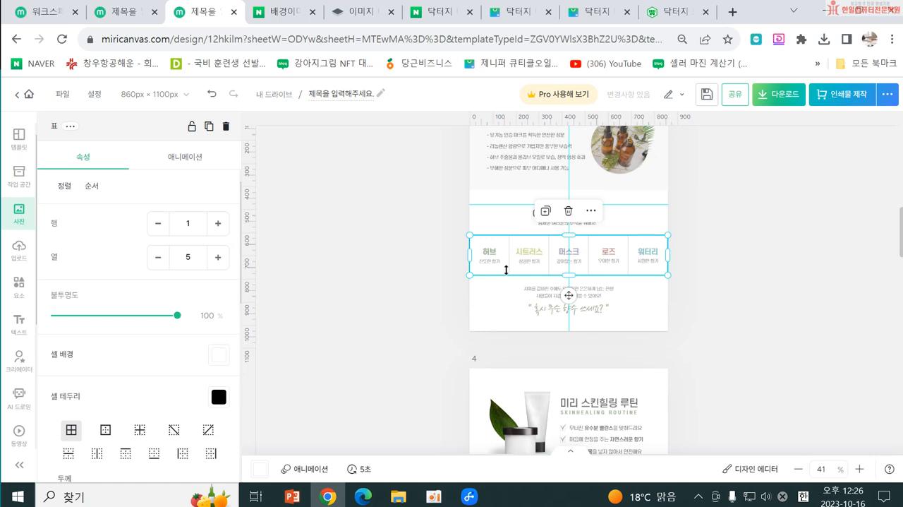
left_click(154, 258)
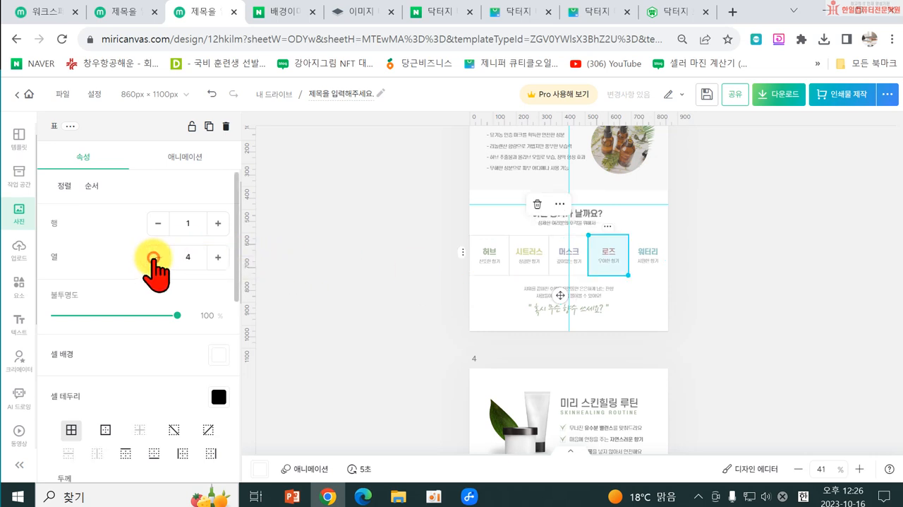
left_click(715, 297)
Step: Widen the three-column scent table to the full page width, 860 × 173 px
left_click(541, 268)
left_click_drag(589, 257, 626, 257)
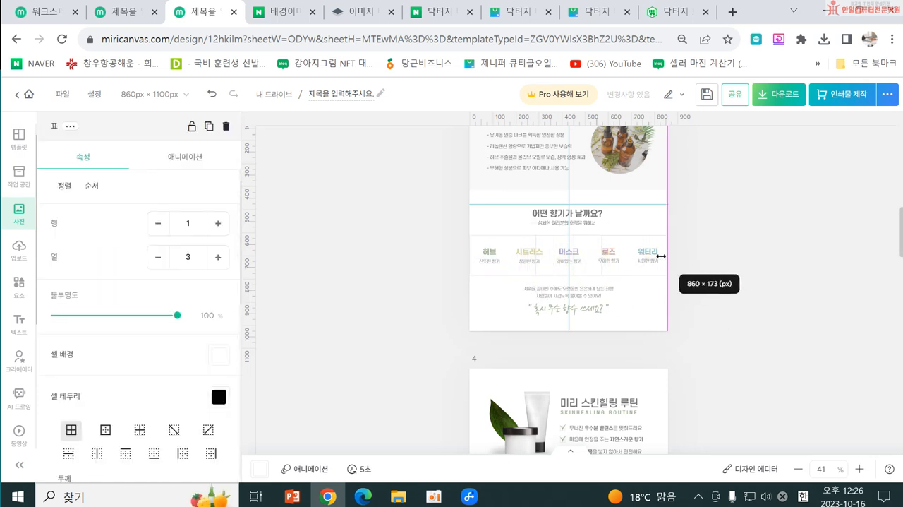
left_click_drag(660, 256, 661, 256)
Step: Delete the 로즈 and 시트러스 titles together with their captions from the scent table
left_click(600, 268)
left_click(611, 251)
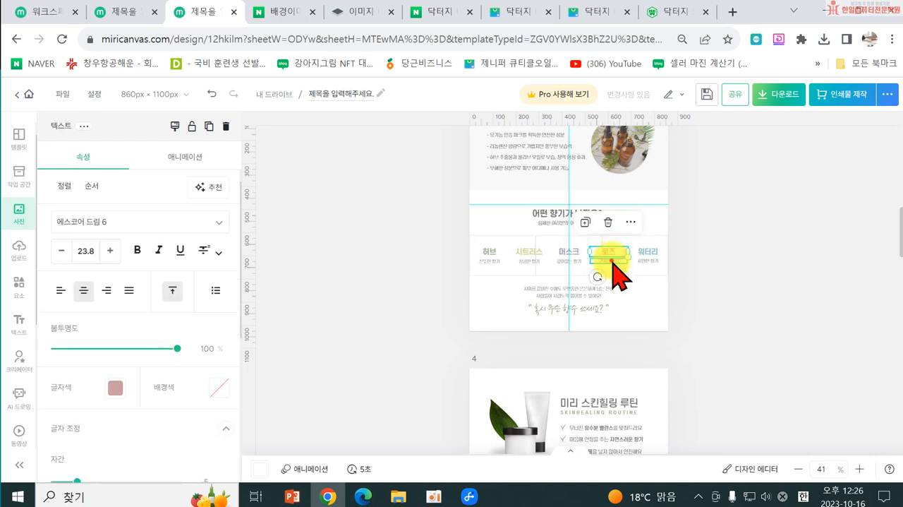
left_click_drag(612, 260, 529, 256)
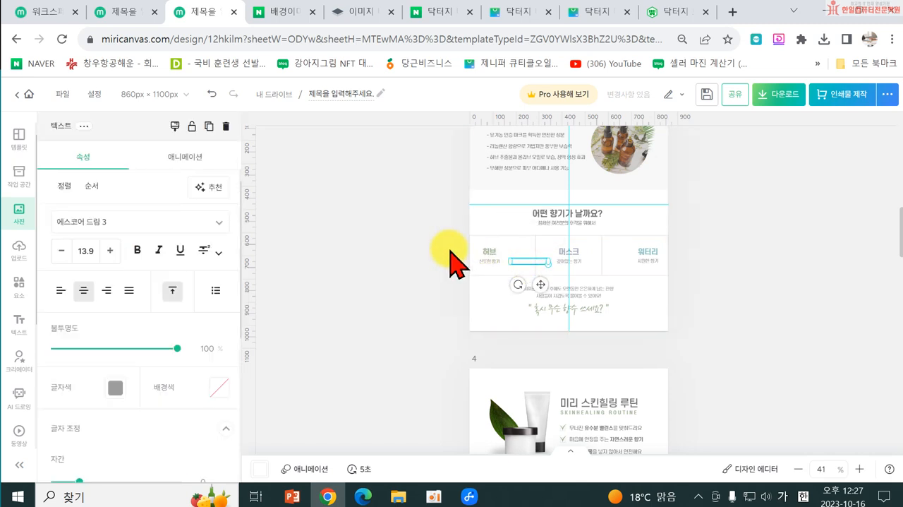
left_click(446, 310)
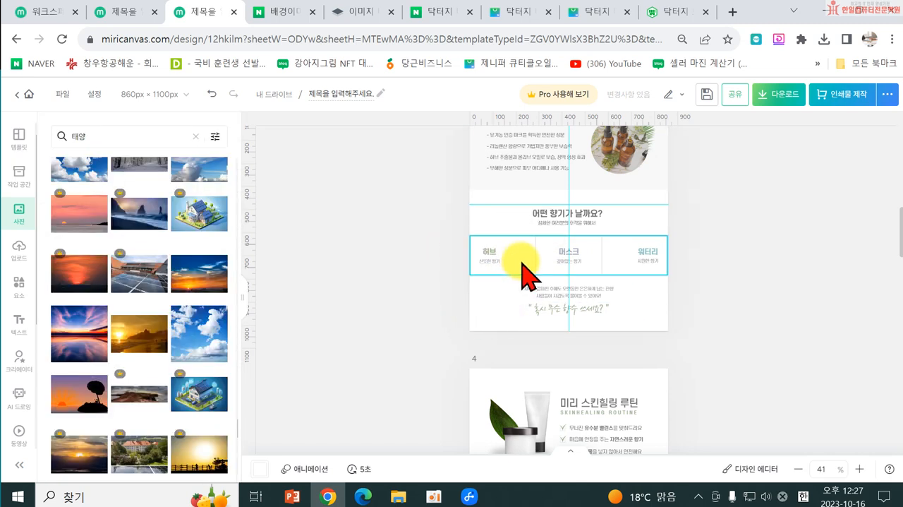
Step: Shift the 허브 title and its caption in the scent table so both sit centred in the first column
left_click(521, 268)
left_click(501, 257)
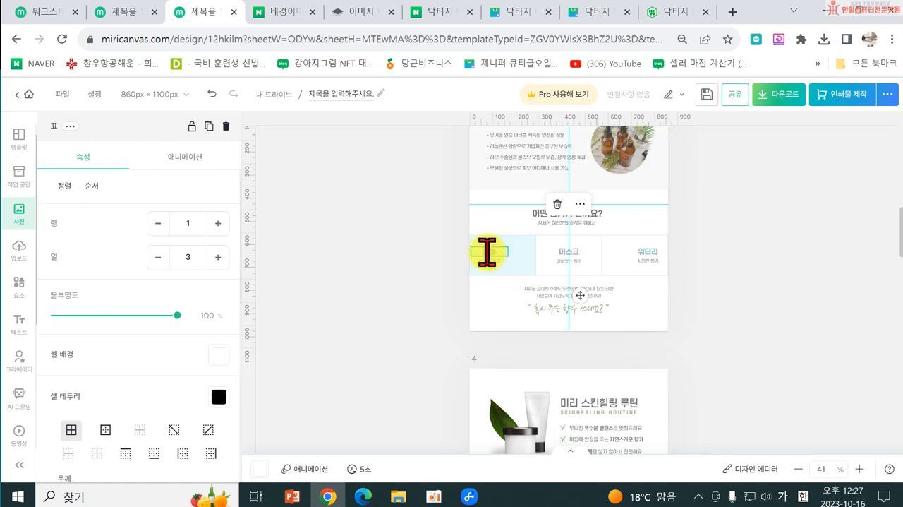
left_click(487, 252)
left_click(432, 272)
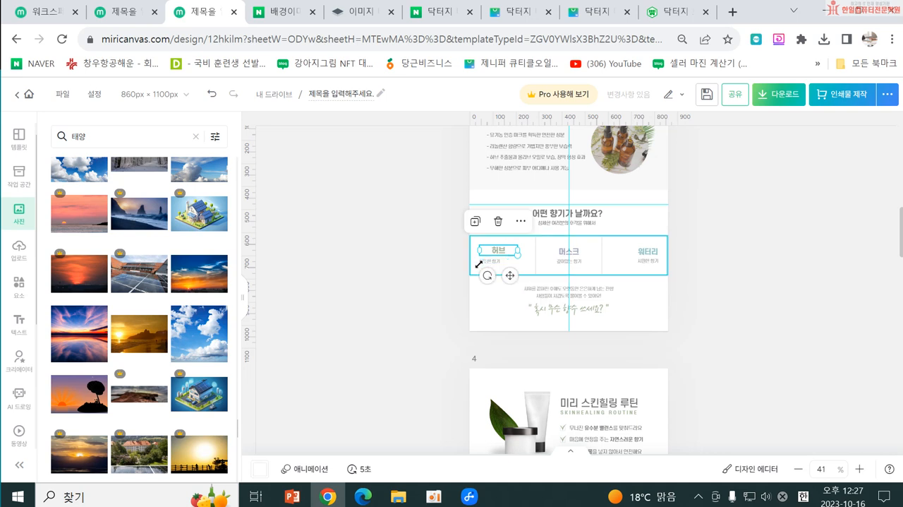
left_click_drag(482, 259, 487, 263)
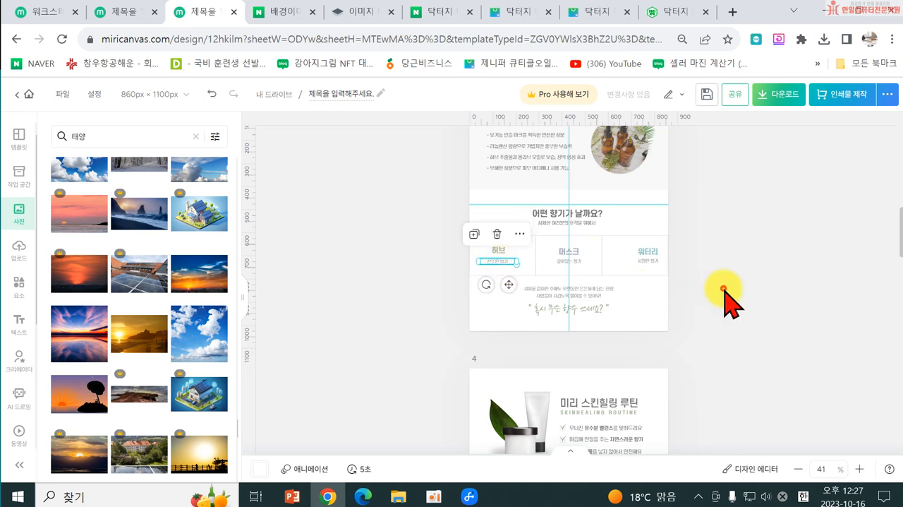
Step: Shift the 워터리 title and its caption so both sit centred in the third column of the scent table
left_click(646, 260)
left_click_drag(645, 256, 635, 255)
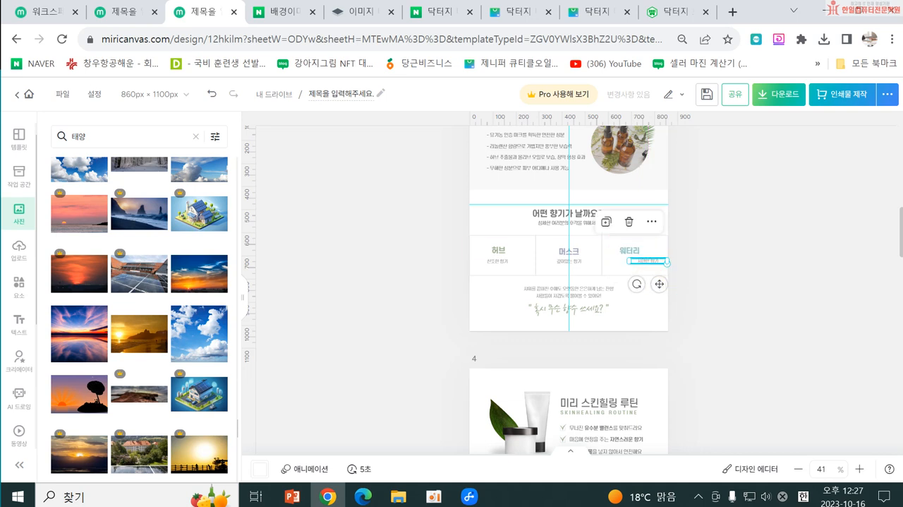
left_click_drag(661, 264, 650, 263)
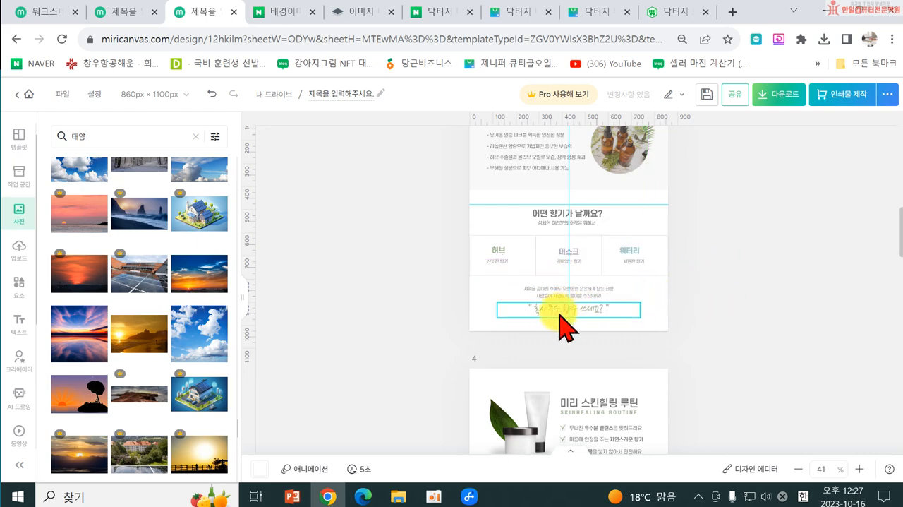
Step: Delete page 4 with the 미리 스킨힐링 루틴 section and the 솔직한 사용 후기 reviews
scroll(557, 326, "down", 4)
scroll(600, 327, "up", 2)
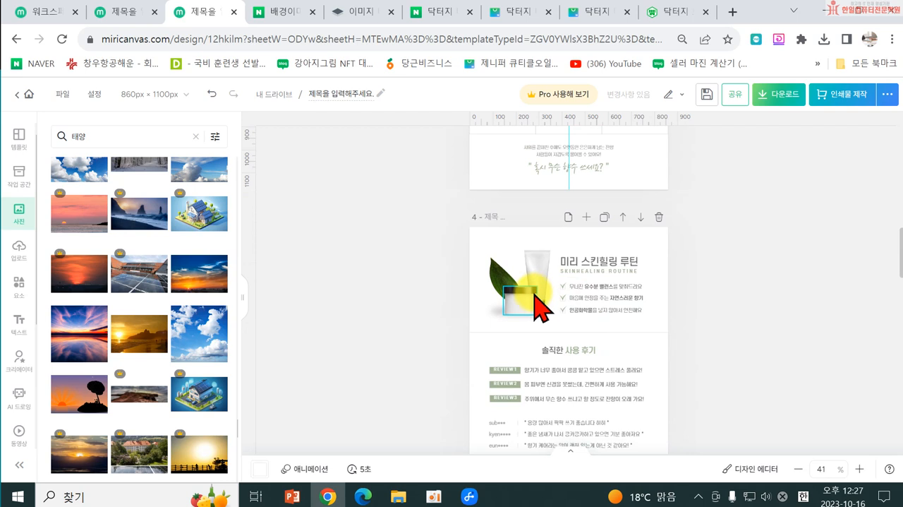
scroll(538, 295, "down", 1)
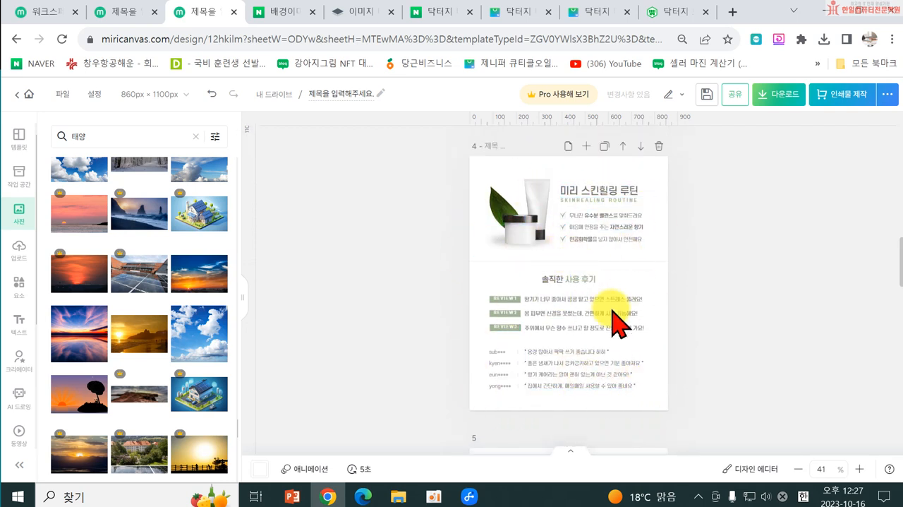
scroll(621, 321, "down", 1)
scroll(600, 302, "up", 1)
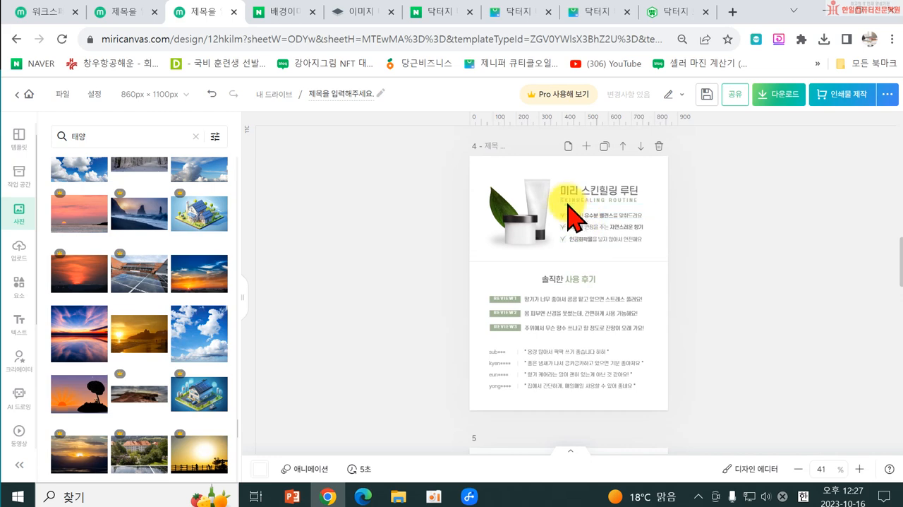
left_click(660, 147)
Step: Duplicate the DR.G MEDI UV ULTRA SUN cover page and move the copy down to become page 4
scroll(585, 302, "up", 8)
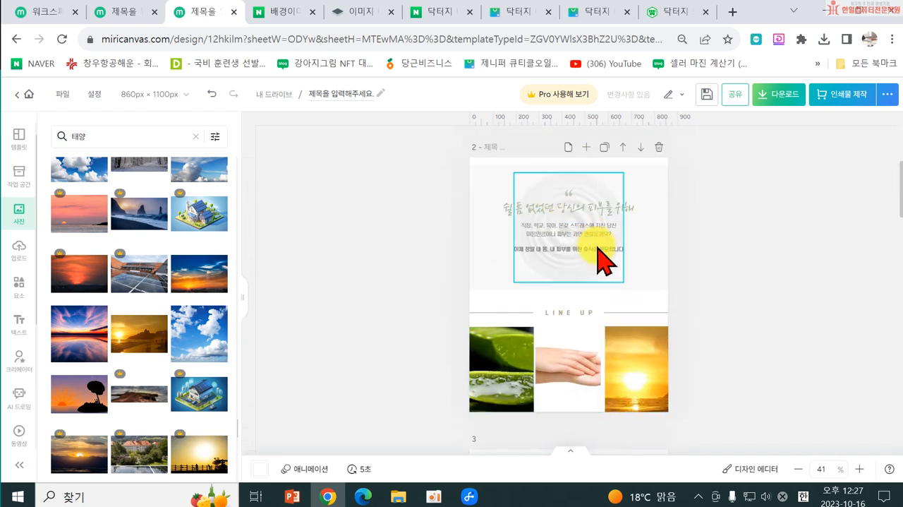
scroll(601, 236, "up", 5)
scroll(557, 272, "down", 6)
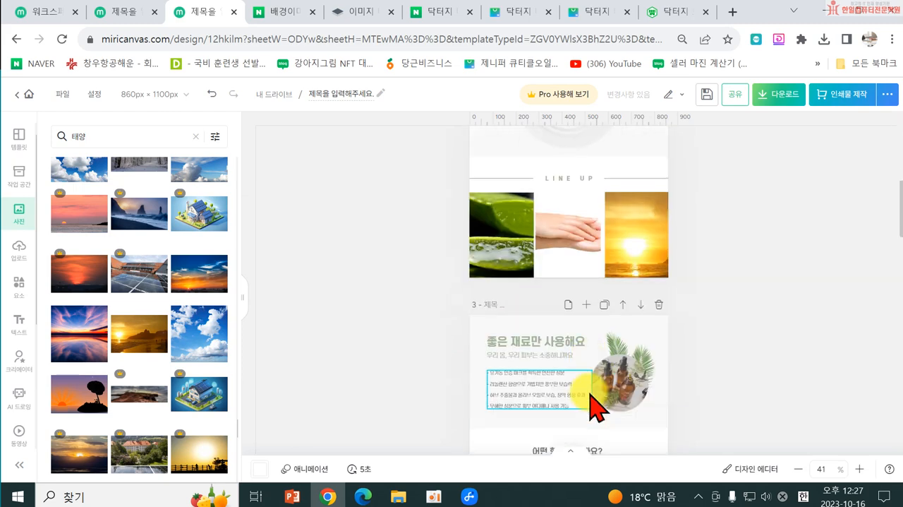
scroll(589, 393, "up", 4)
scroll(599, 211, "up", 3)
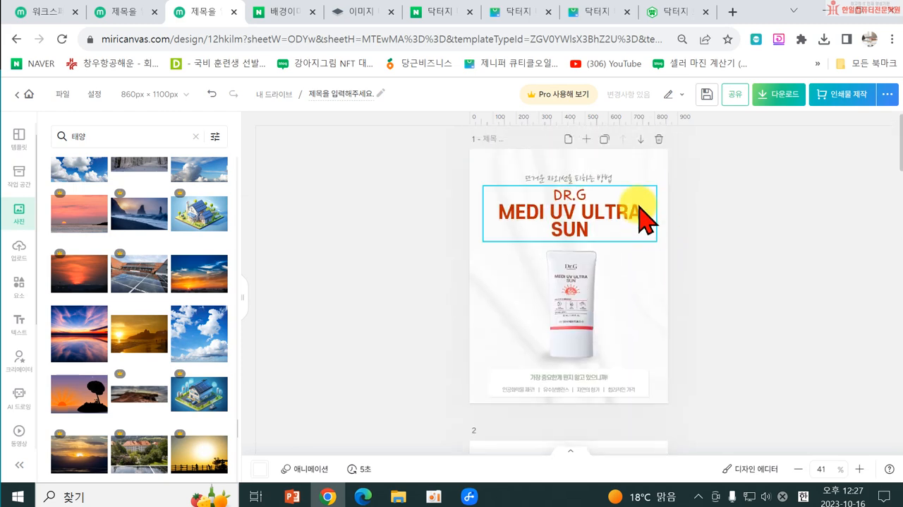
left_click(604, 139)
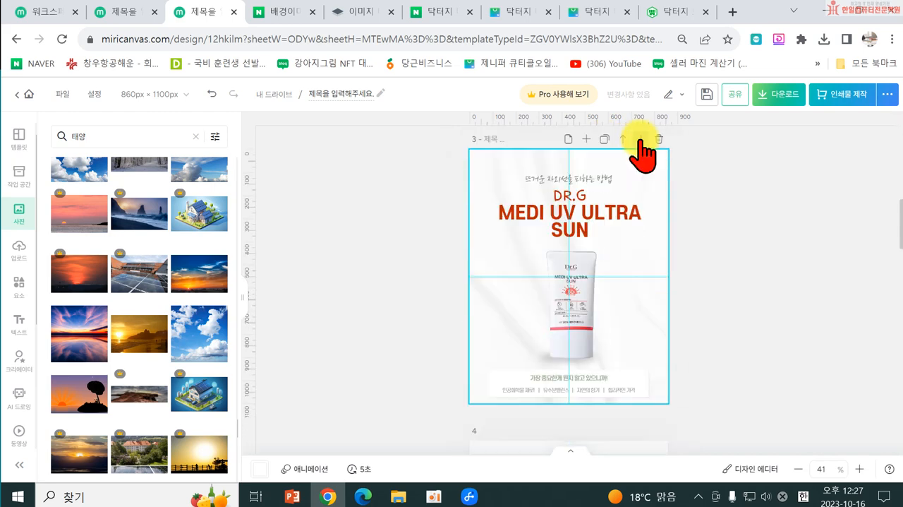
left_click(640, 138)
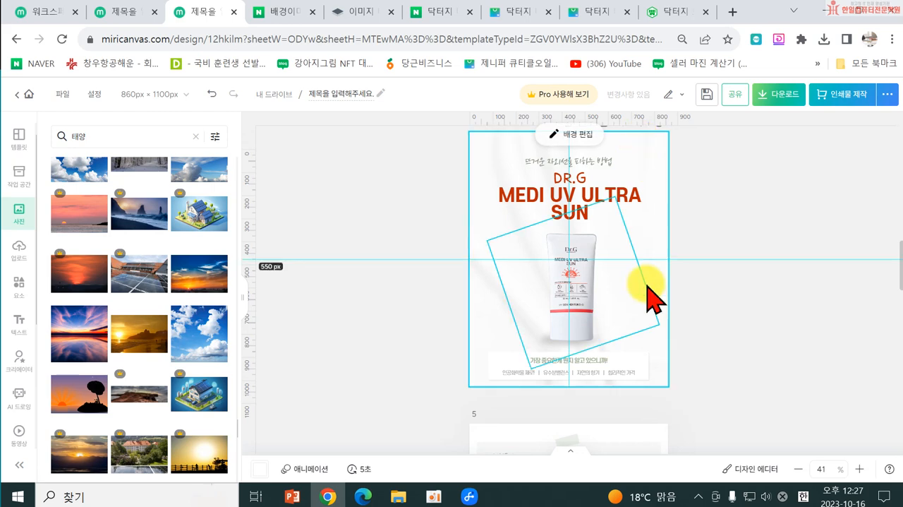
Step: Look over the cover, its copy and page 2, and view page 2's memo window without entering anything
scroll(637, 251, "up", 10)
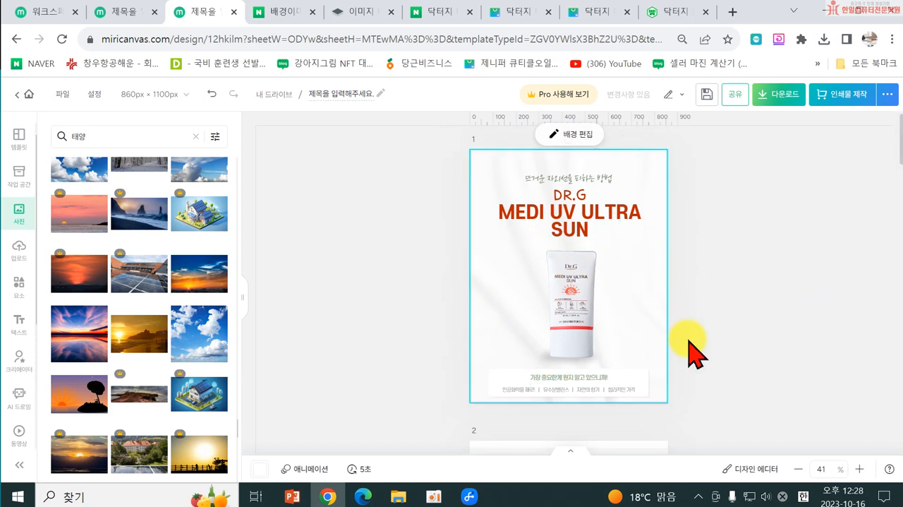
scroll(605, 292, "down", 12)
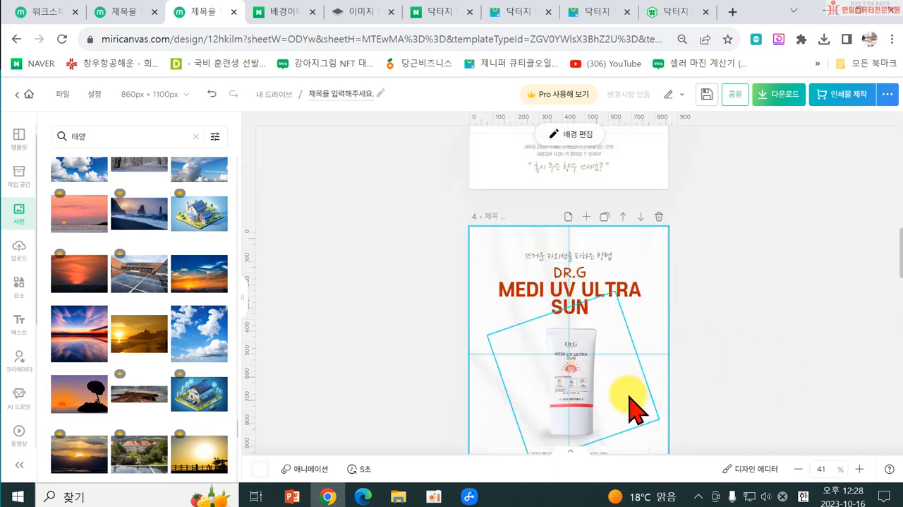
scroll(675, 374, "up", 10)
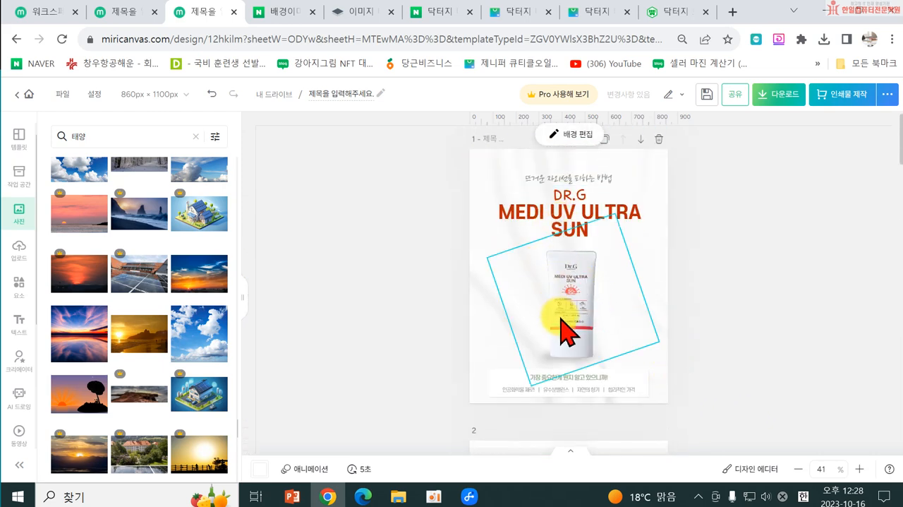
scroll(682, 428, "down", 6)
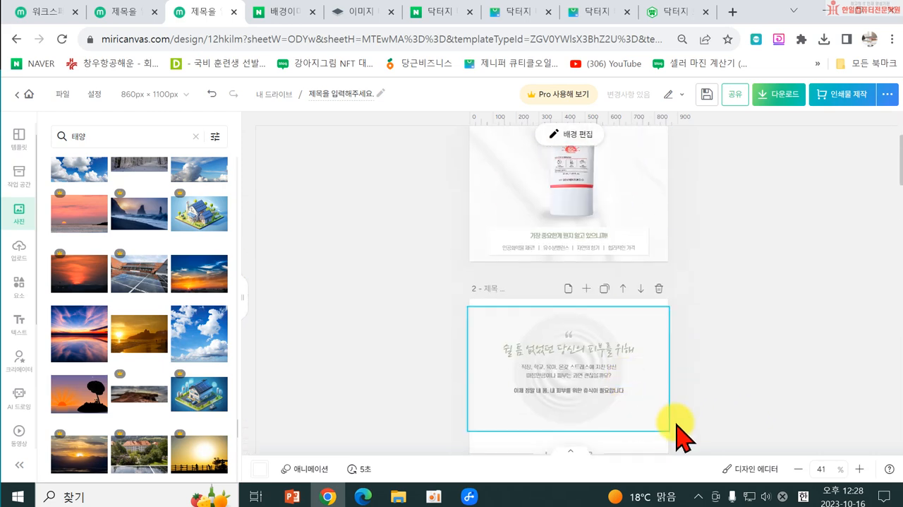
scroll(534, 417, "up", 4)
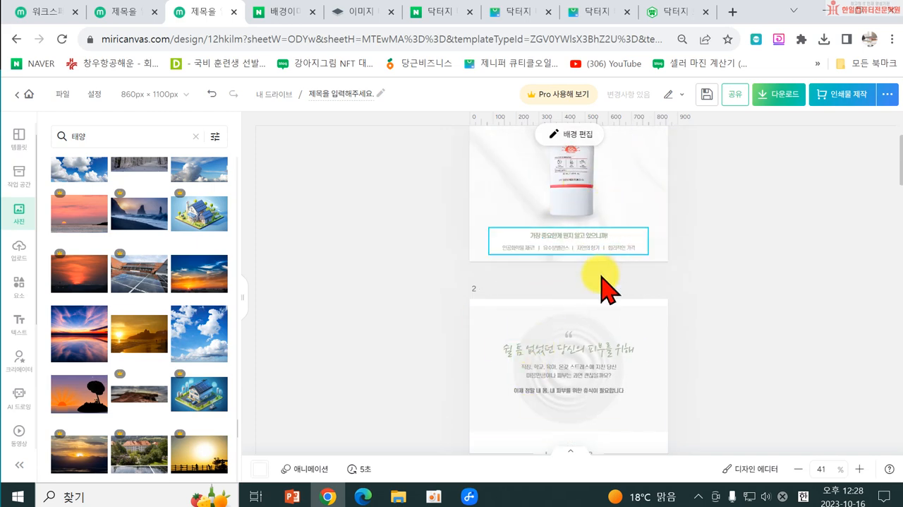
scroll(607, 268, "up", 3)
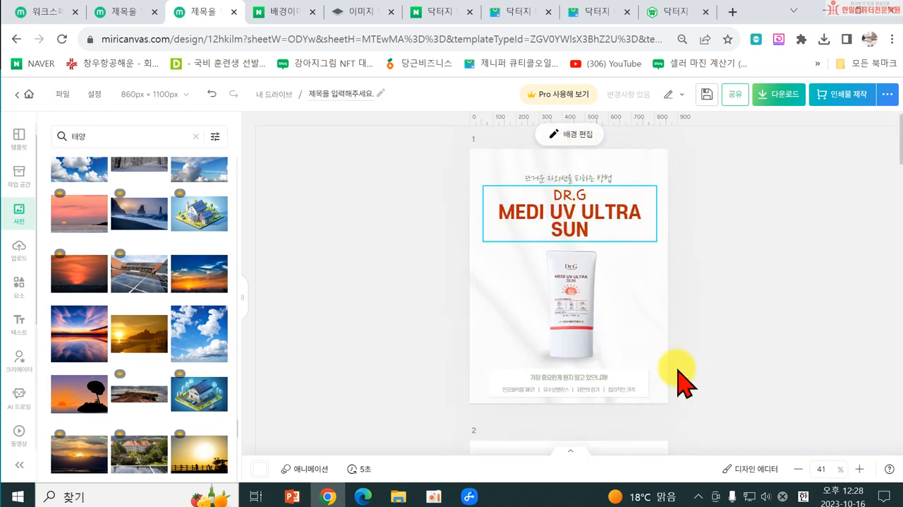
scroll(581, 375, "down", 3)
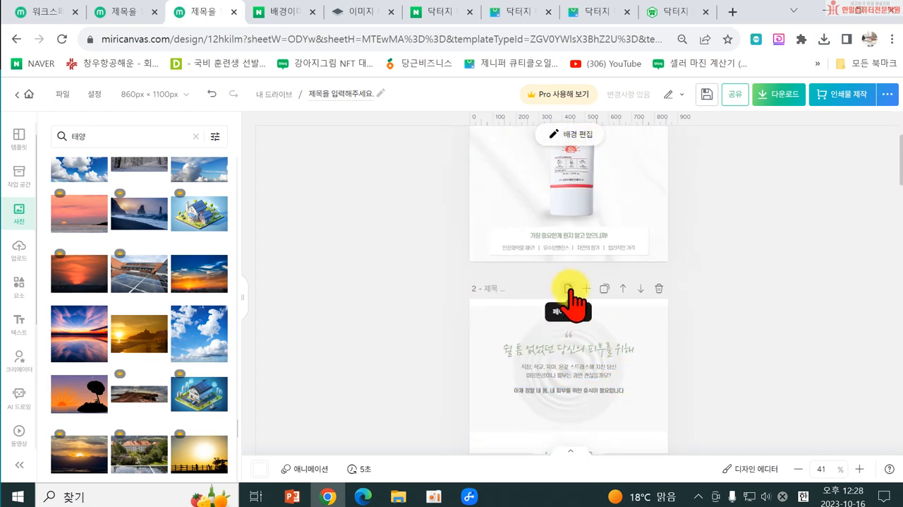
left_click(568, 288)
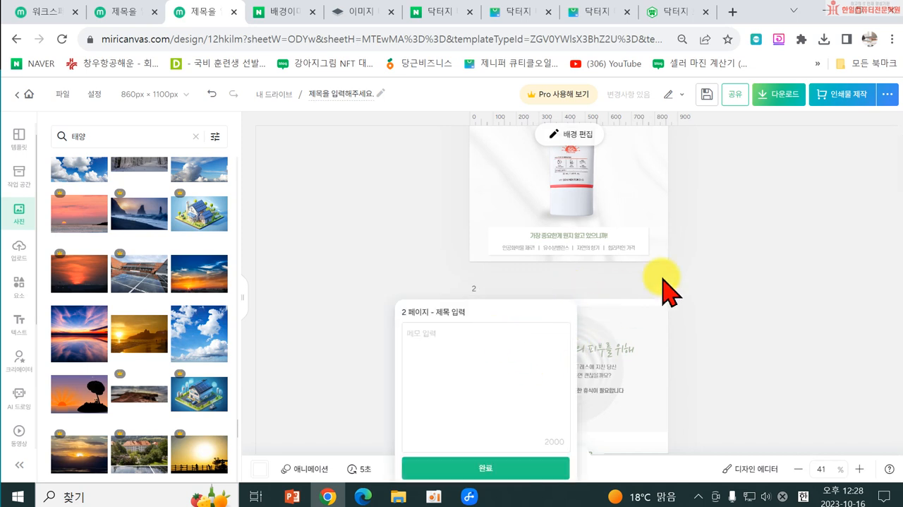
left_click(746, 270)
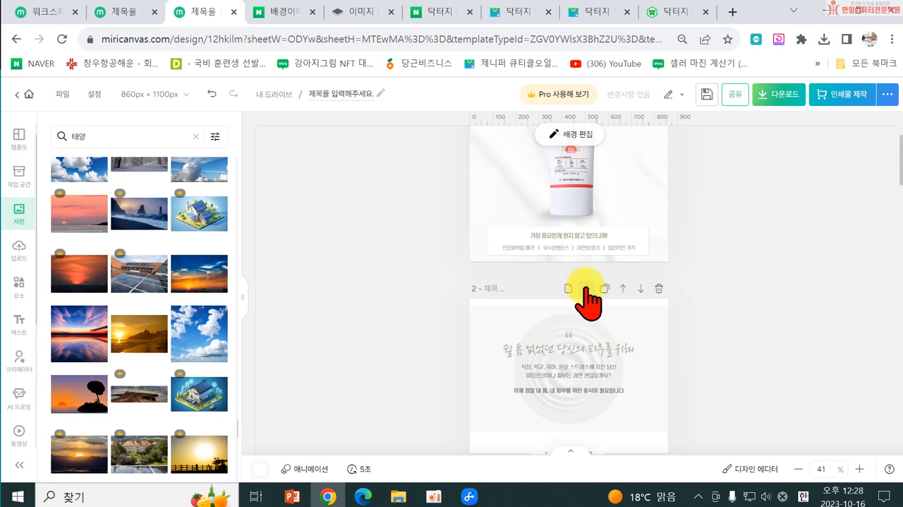
Step: Add a blank page after page 2 and insert the uploaded photo of the hand squeezing the sunscreen tube
left_click(586, 288)
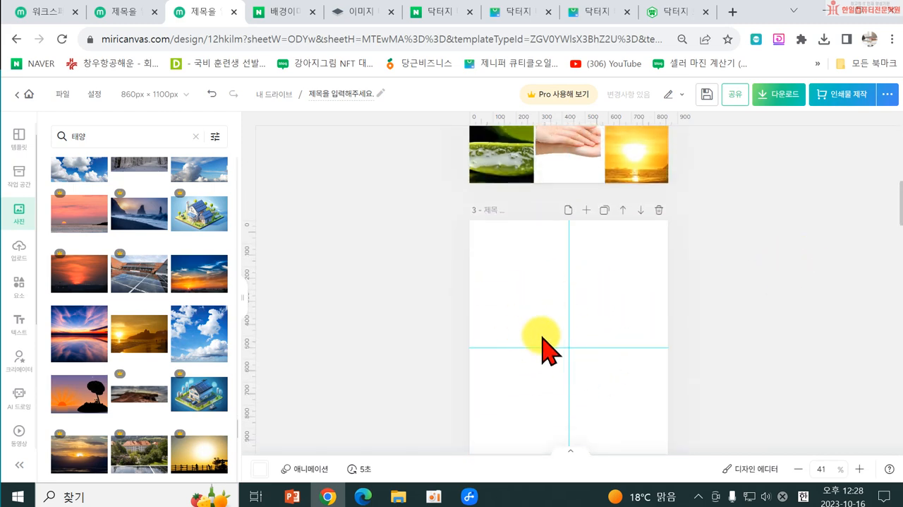
scroll(60, 315, "up", 4)
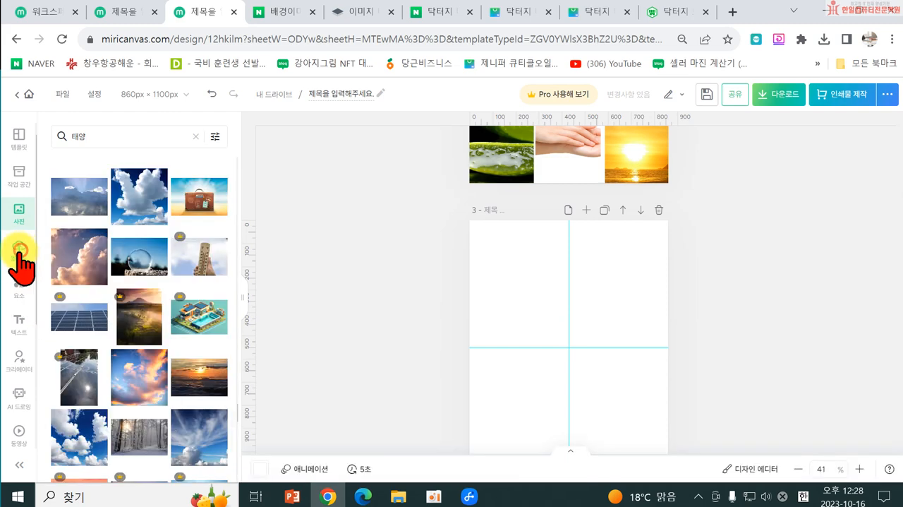
left_click(18, 250)
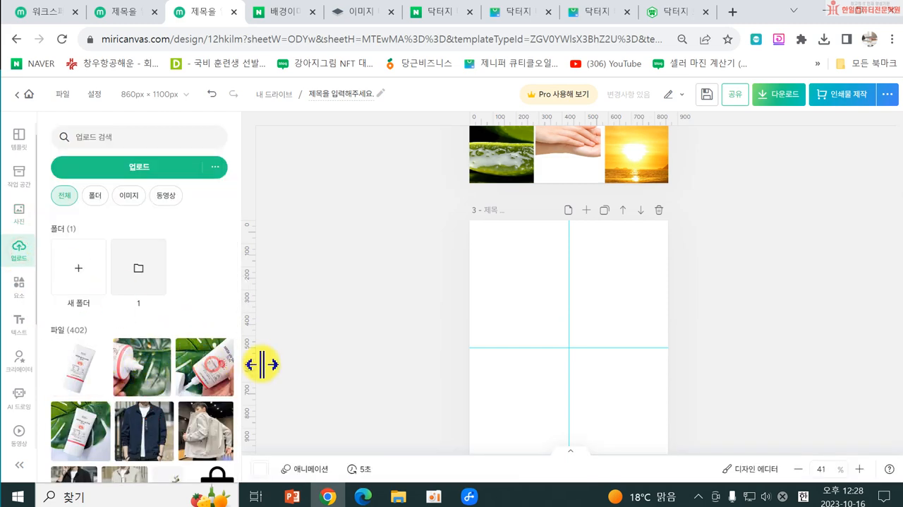
left_click(203, 366)
Step: Enlarge the tube photo to the full width of page 3 and move it down, leaving an empty band above it
left_click_drag(627, 288, 668, 247)
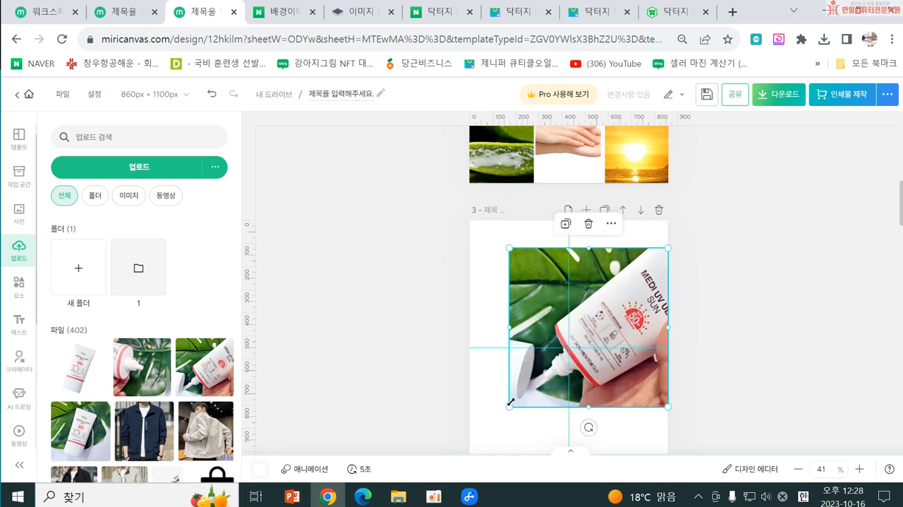
left_click_drag(510, 403, 452, 423)
left_click(421, 325)
left_click_drag(549, 267, 549, 300)
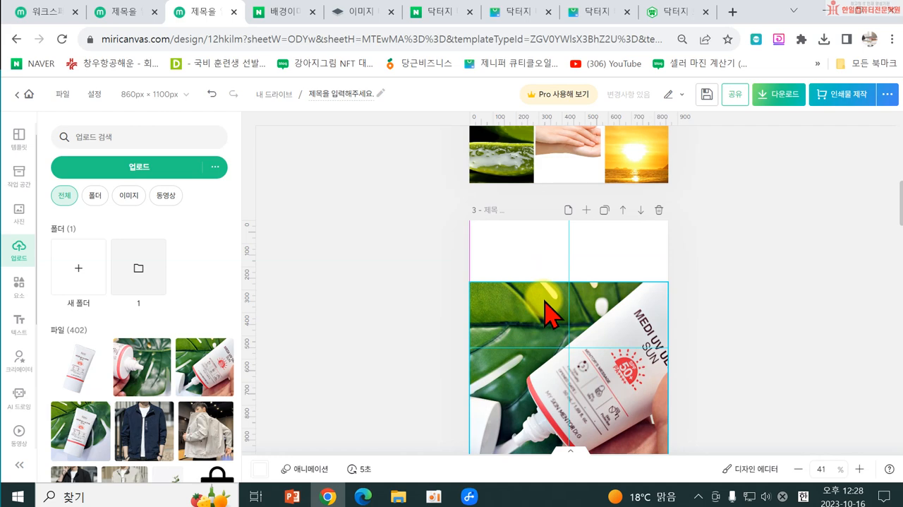
left_click(401, 301)
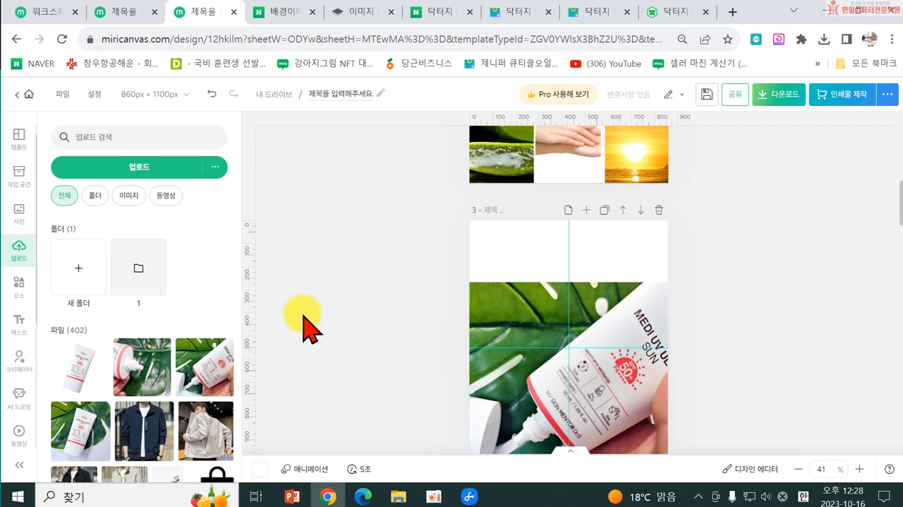
Step: Add a subtitle text to page 3 and centre it in the white band above the tube photo
left_click(21, 321)
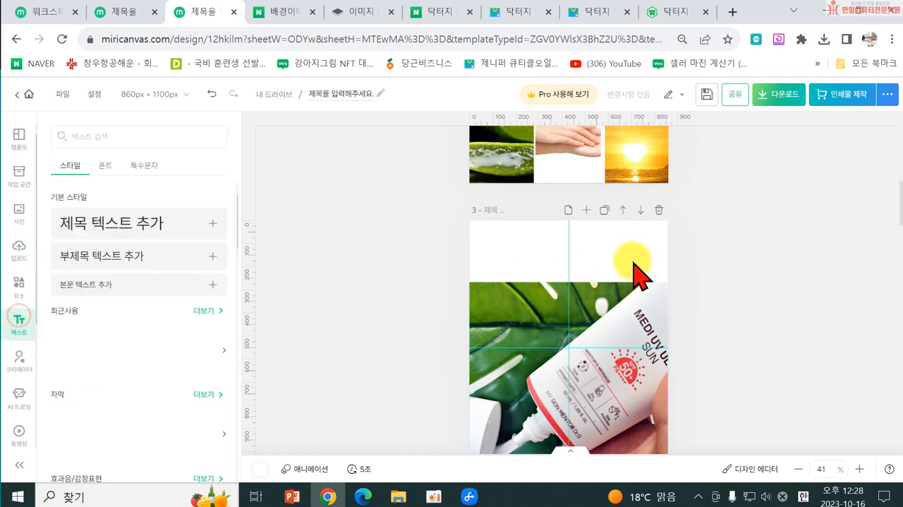
left_click(104, 262)
left_click(373, 373)
left_click_drag(538, 366, 543, 270)
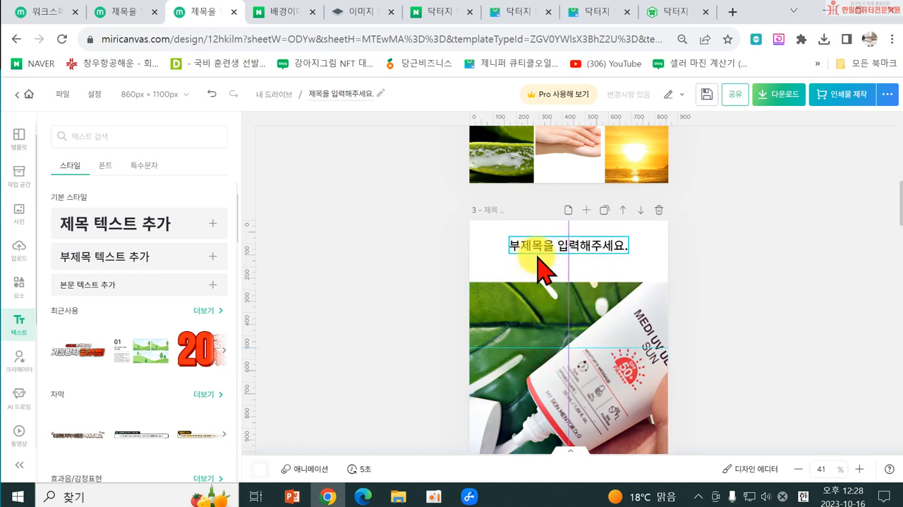
left_click_drag(538, 258, 538, 258)
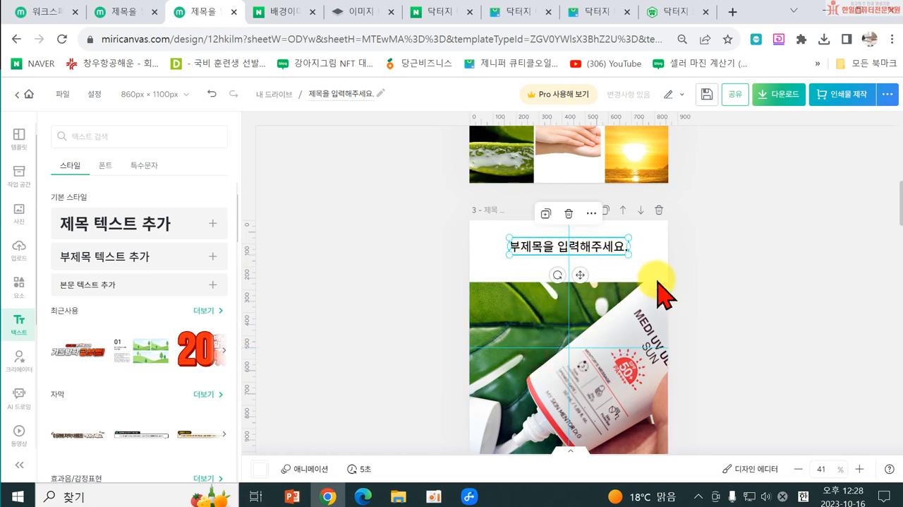
Step: Move the tube photo up slightly so its lower edge lies inside page 3, just below the subtitle
left_click(515, 328)
scroll(357, 331, "down", 5)
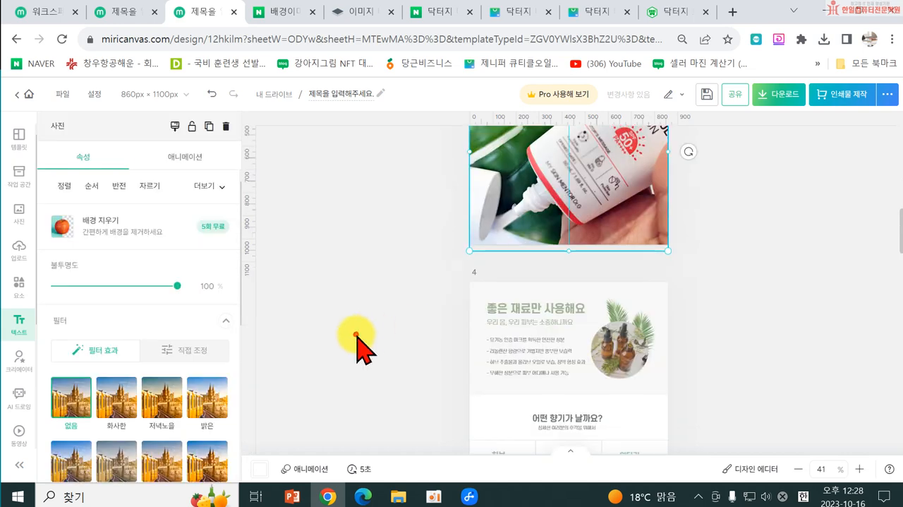
left_click(359, 330)
scroll(397, 307, "up", 2)
scroll(396, 321, "up", 3)
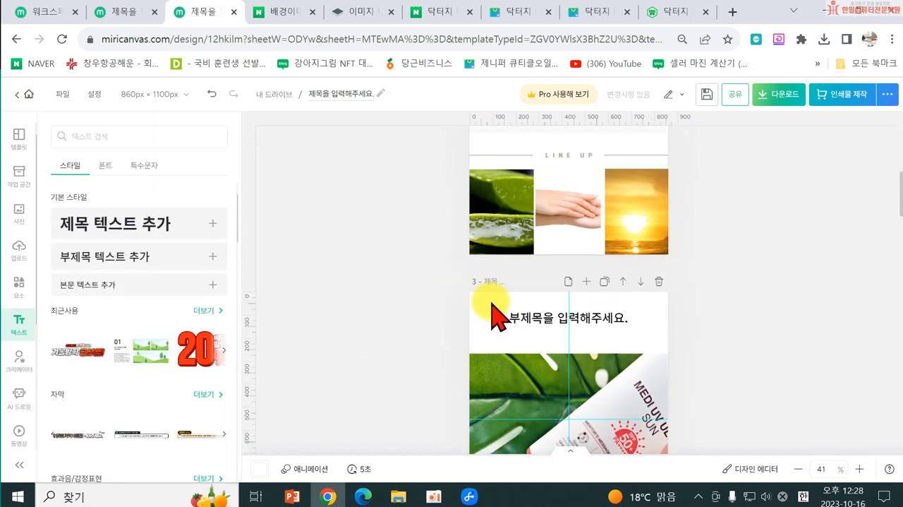
left_click(534, 371)
scroll(455, 311, "down", 5)
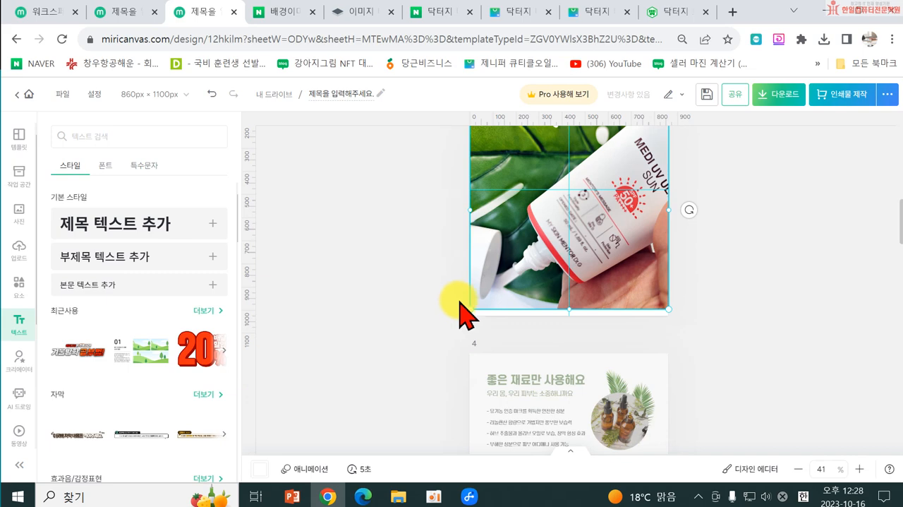
scroll(470, 304, "up", 5)
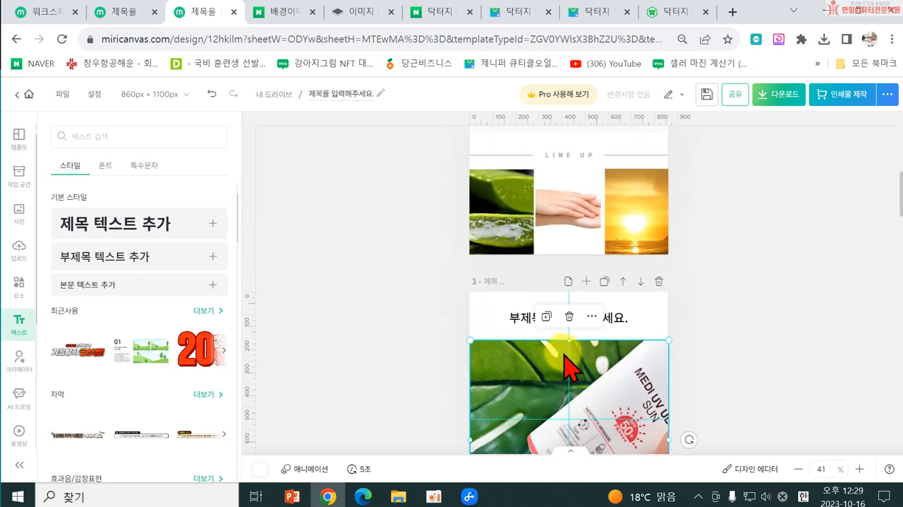
Step: Turn on the gradient mask for the tube photo on page 3 and choose the linear type
scroll(568, 365, "down", 2)
left_click(546, 321)
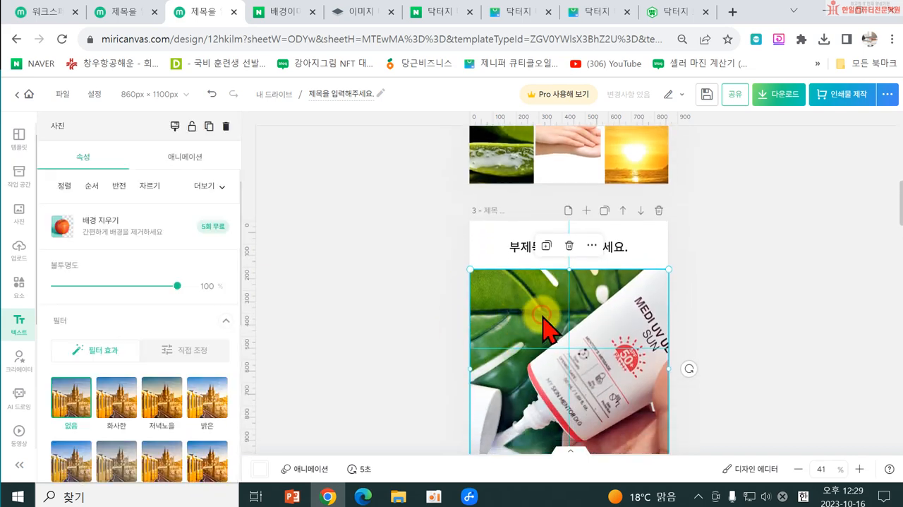
left_click(206, 351)
scroll(201, 370, "down", 5)
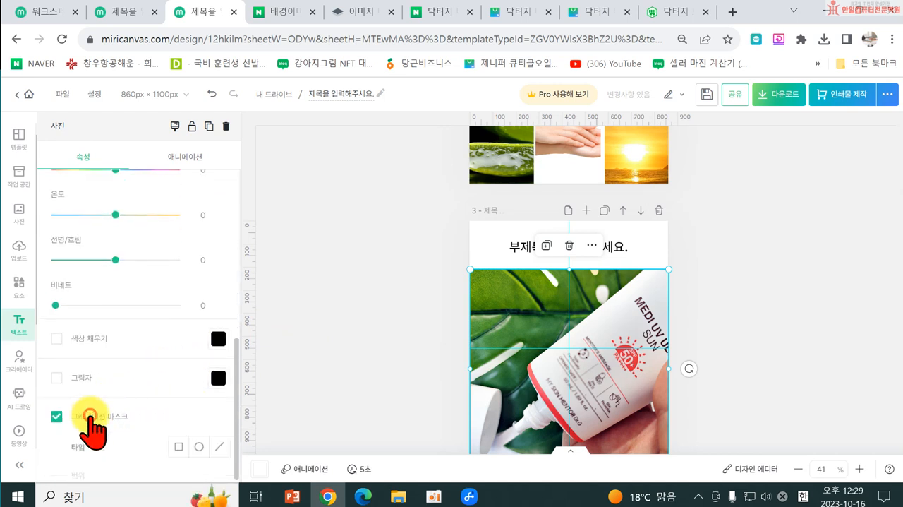
scroll(324, 383, "down", 3)
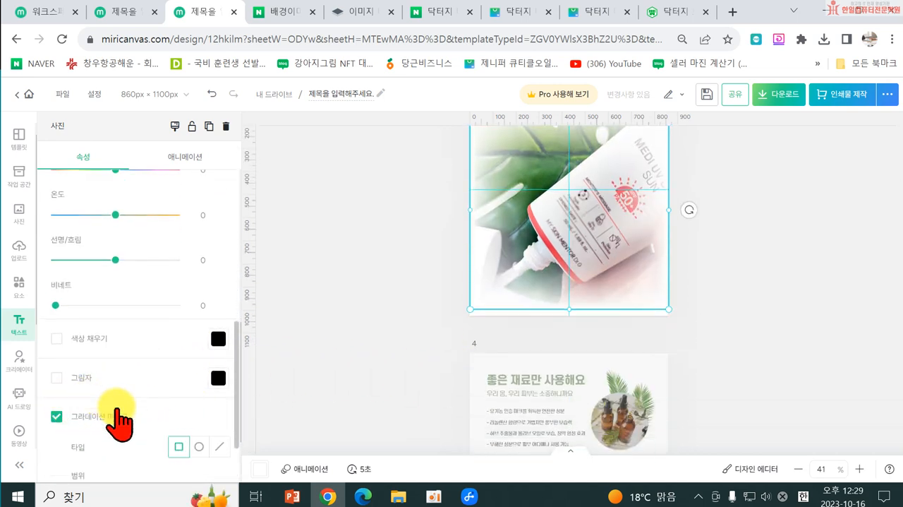
left_click(219, 446)
scroll(498, 333, "up", 3)
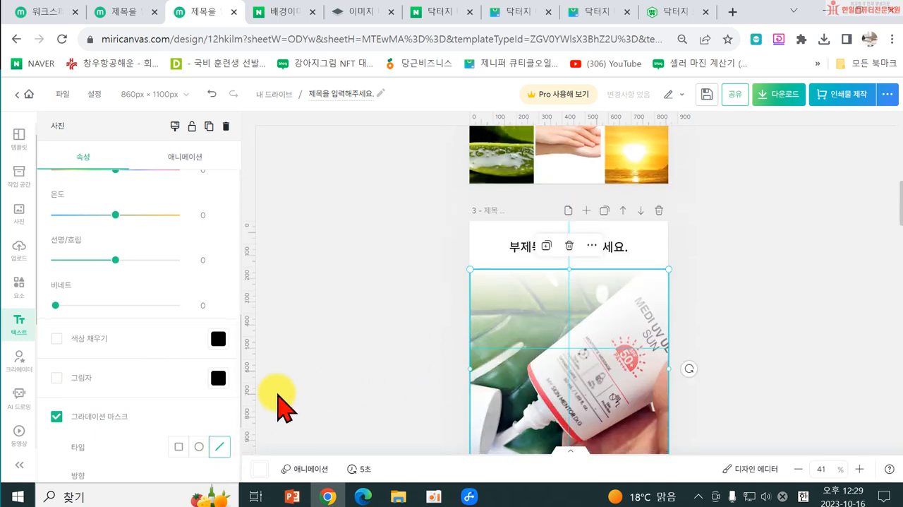
Step: Set the range of the tube photo's gradient mask to 8%
scroll(304, 401, "down", 2)
scroll(214, 420, "down", 3)
left_click_drag(128, 422, 83, 419)
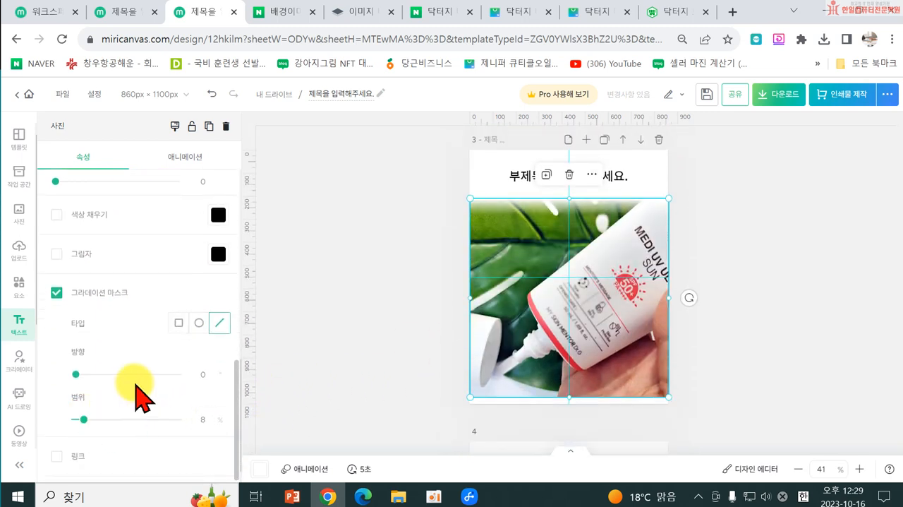
left_click(358, 347)
scroll(508, 237, "up", 3)
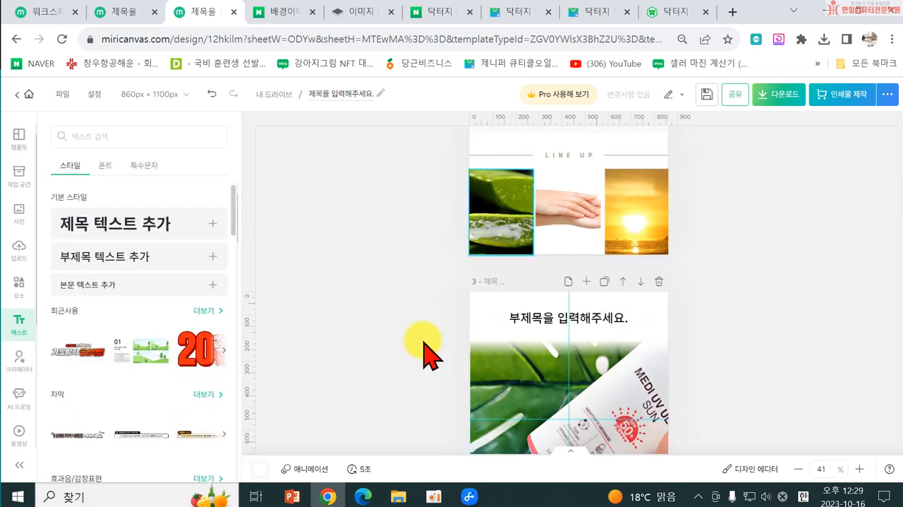
Step: Replace page 3's subtitle with three lines: "썬크림은 여름에만 바른다? / NO! 데일리로 발라야 / 피부노화를 막을 수 있어요!"
left_click(551, 325)
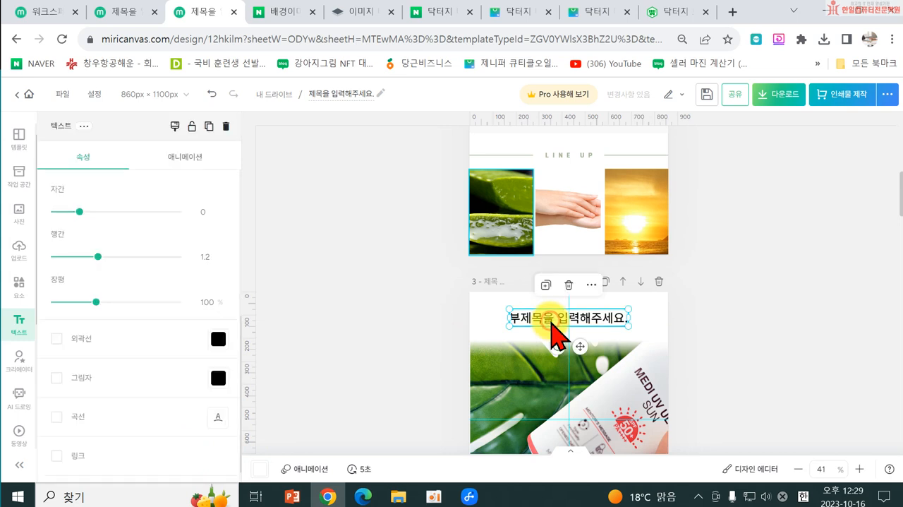
left_click(551, 325)
scroll(734, 378, "down", 1)
scroll(744, 384, "down", 1)
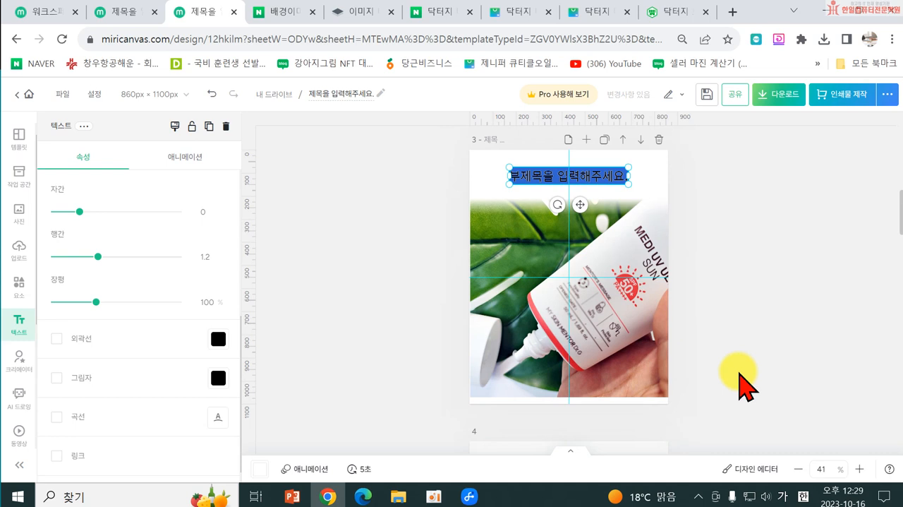
type("ㅂ")
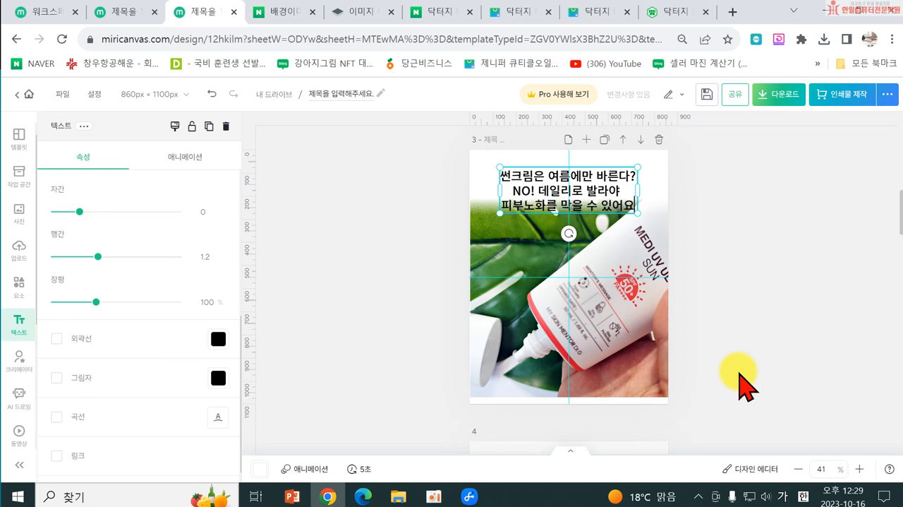
left_click(807, 332)
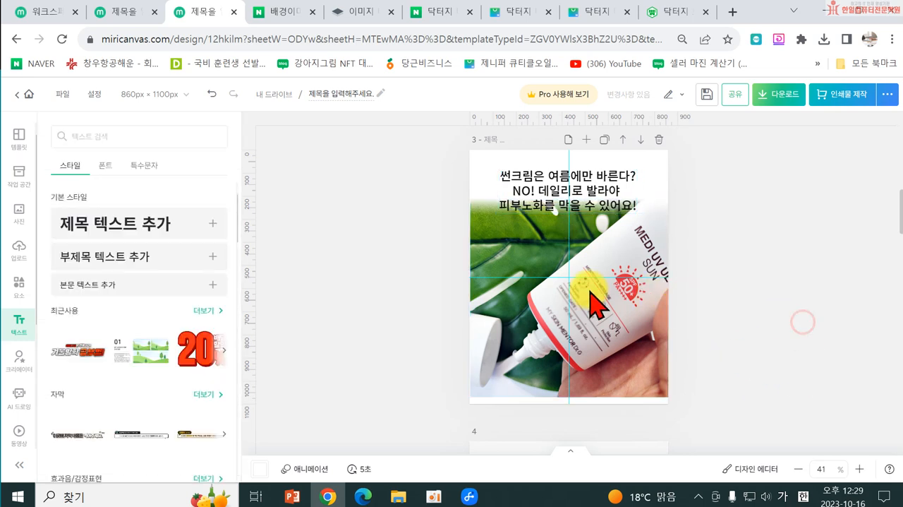
Step: Move the tube photo down to page 3's lower edge and shift the three-line text up clear of it
left_click_drag(604, 331, 604, 338)
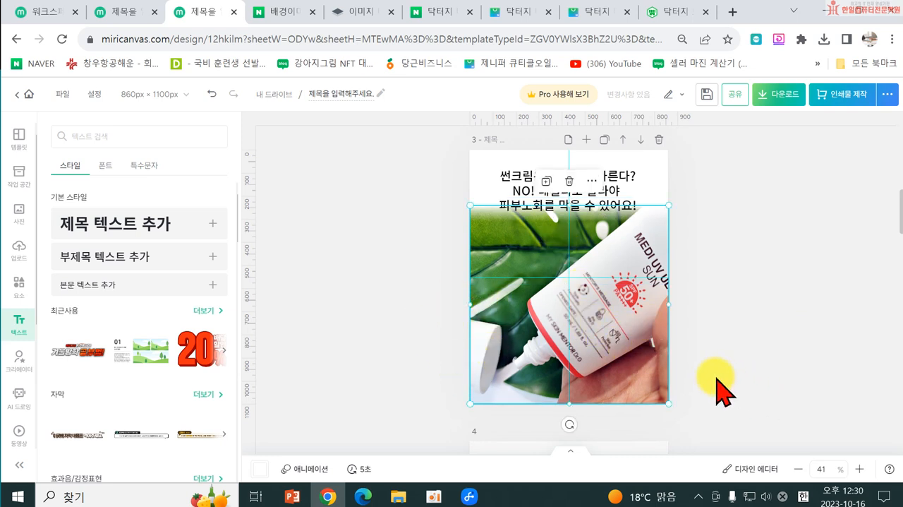
scroll(823, 379, "down", 3)
scroll(793, 373, "up", 5)
scroll(736, 323, "up", 1)
left_click(677, 316)
left_click(607, 326)
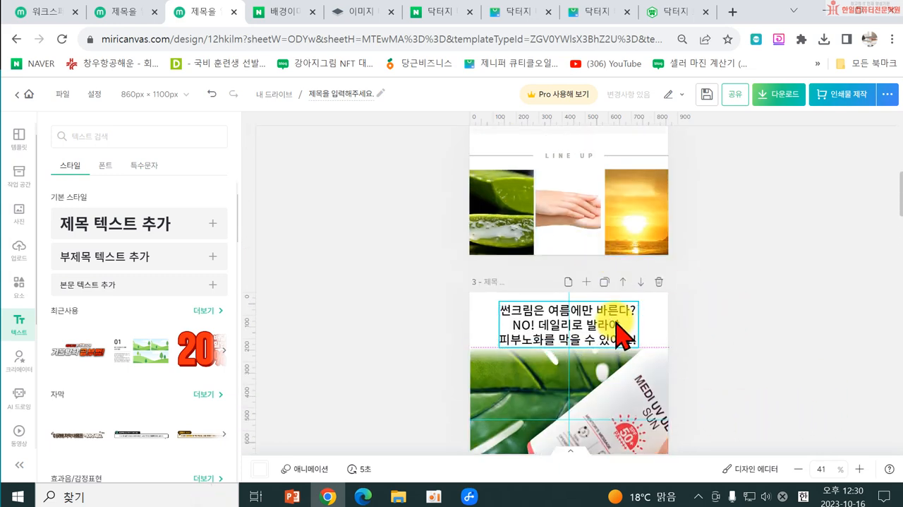
left_click(618, 324)
left_click(761, 339)
Step: Delete the 좋은 재료만 사용해요 page and the repeated DR.G MEDI UV ULTRA SUN page that follows it
scroll(768, 342, "down", 7)
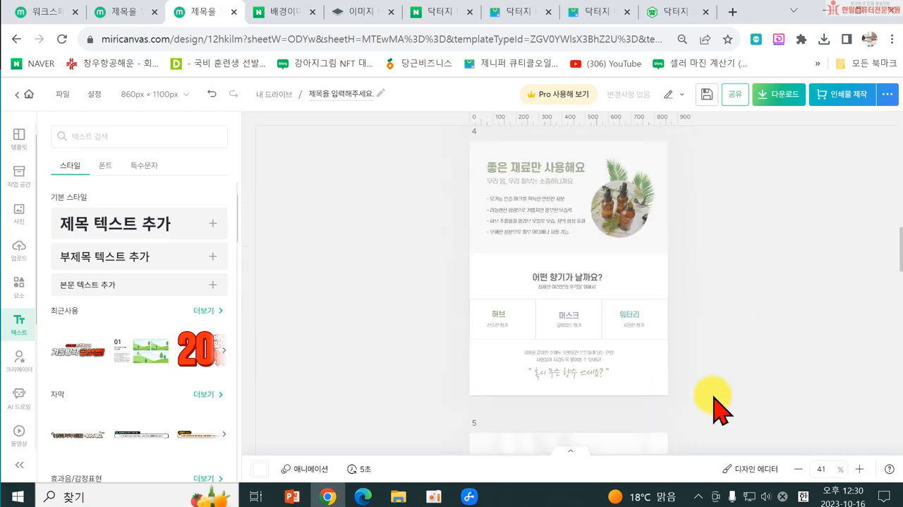
scroll(663, 292, "up", 3)
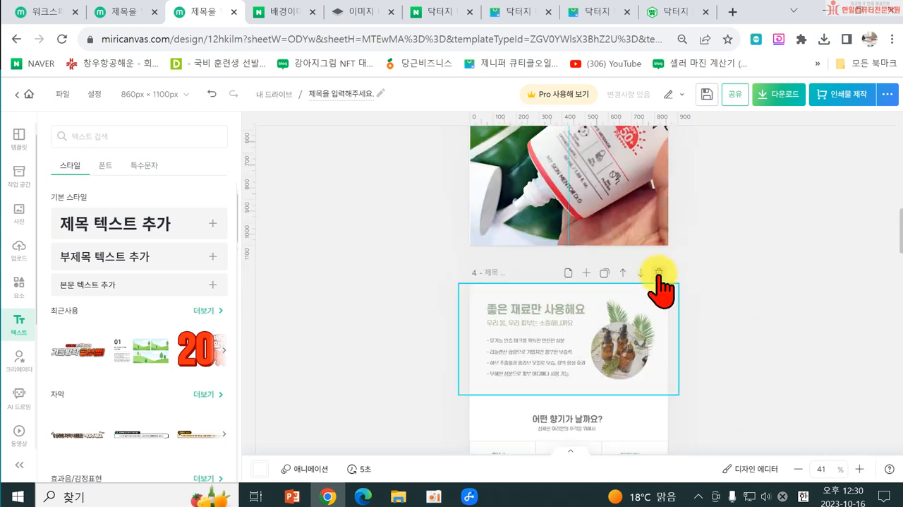
left_click(658, 273)
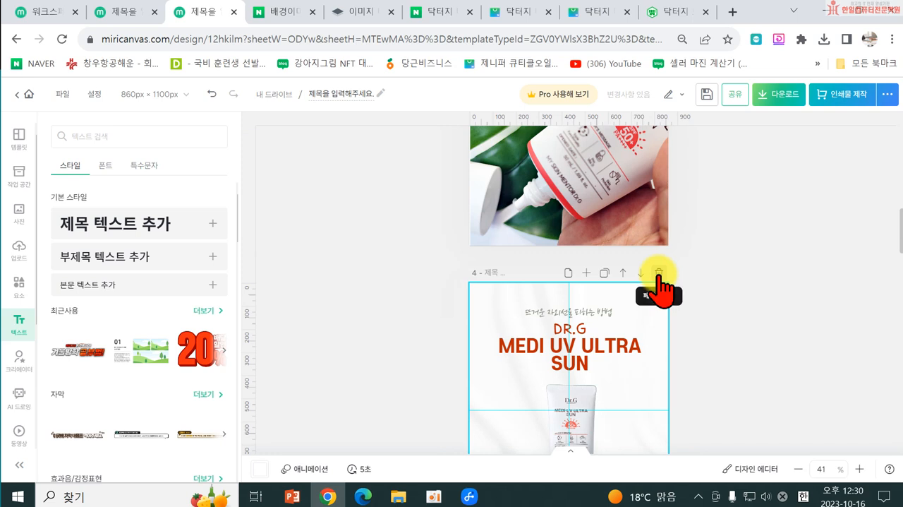
left_click(658, 274)
Step: Enlarge the tube photo on page 3 slightly from its lower corner to 862 × 862 px
left_click(486, 231)
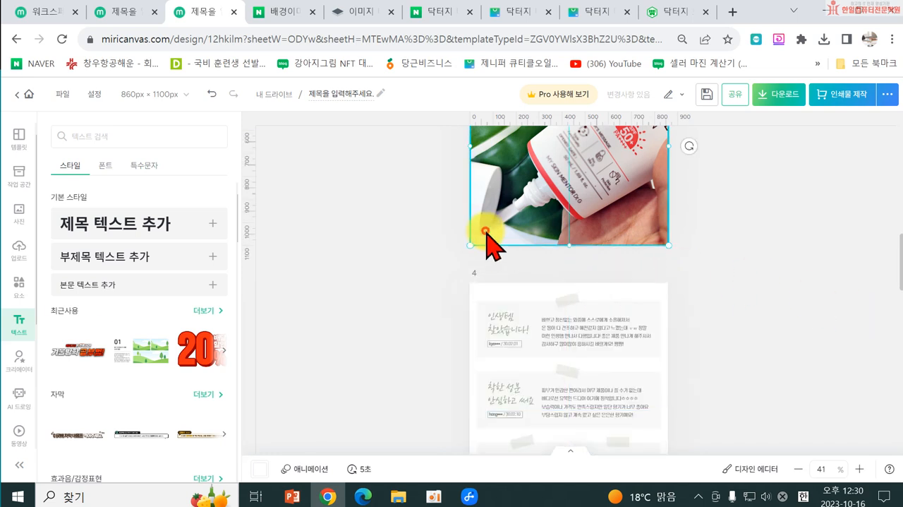
left_click_drag(467, 246, 464, 248)
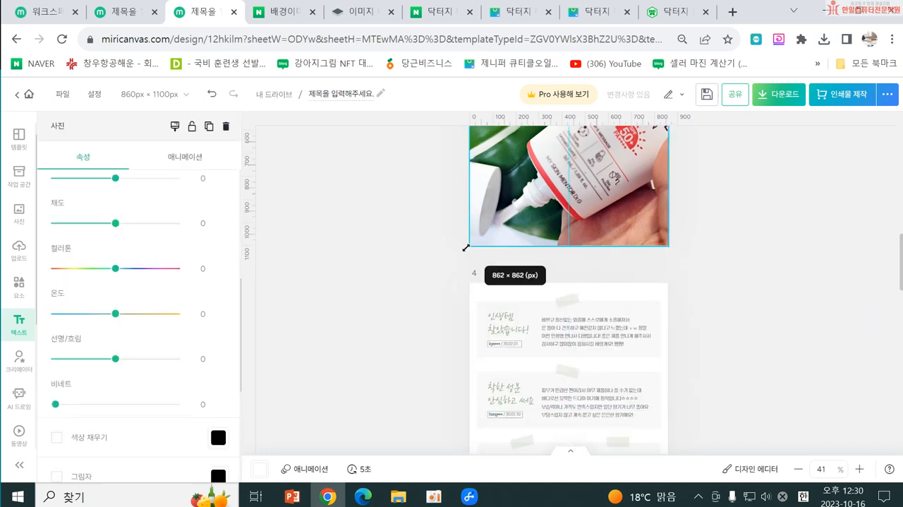
left_click(745, 307)
Step: Delete the 리워드 구성 page and the schedule page directly after it
scroll(745, 314, "down", 6)
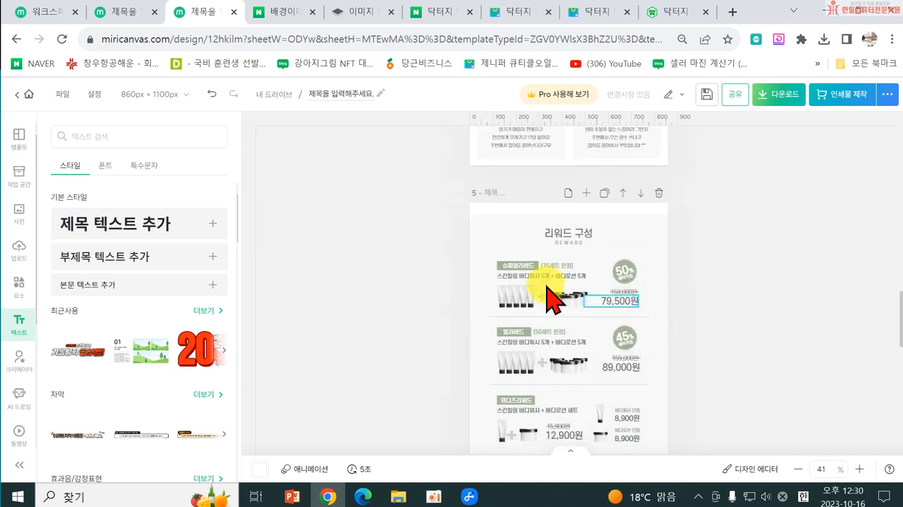
scroll(716, 344, "down", 1)
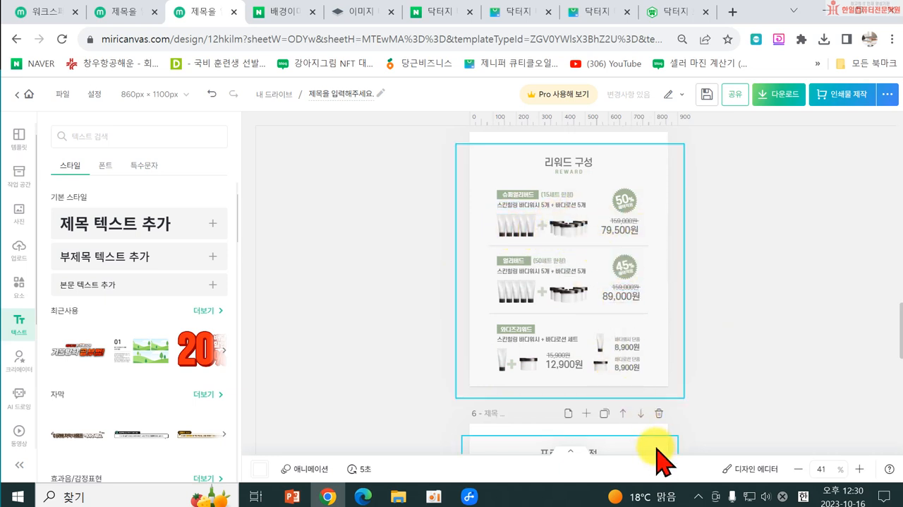
scroll(576, 242, "up", 2)
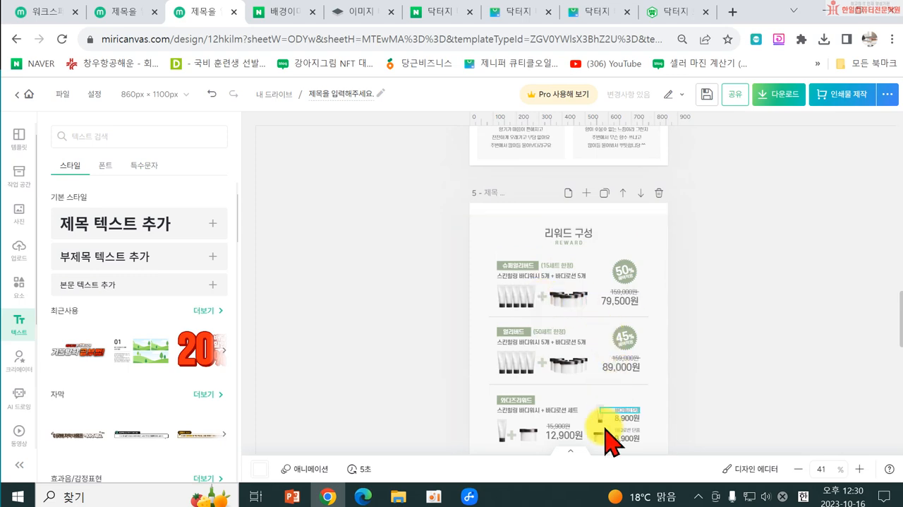
left_click(662, 193)
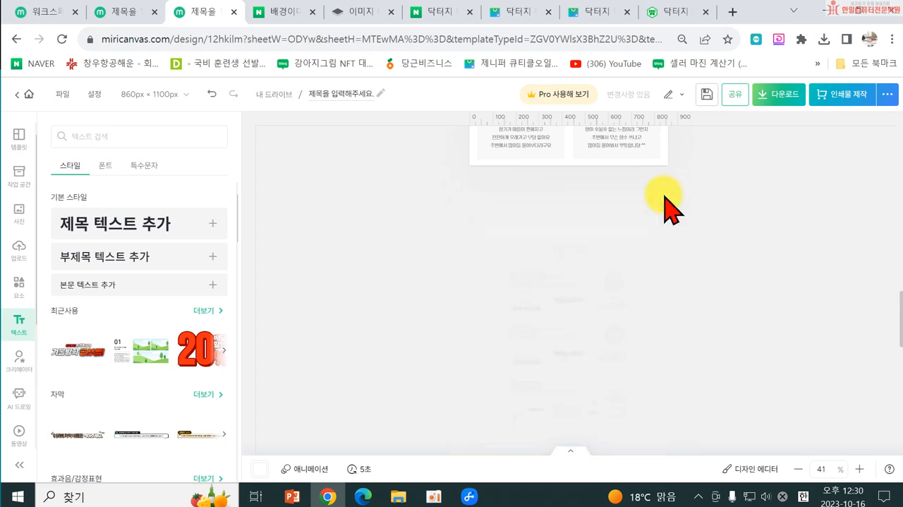
Step: Delete the 지지서명 이벤트 page at the end of the design
scroll(691, 338, "up", 20)
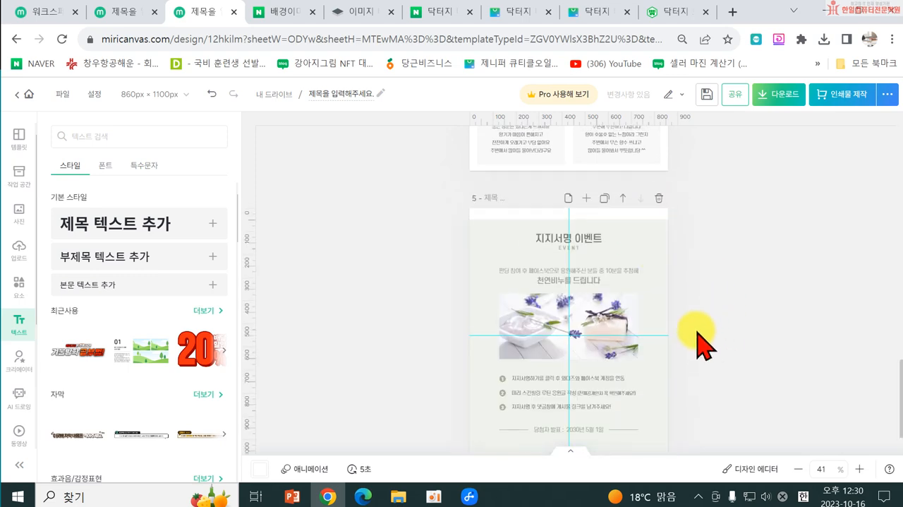
scroll(695, 325, "down", 20)
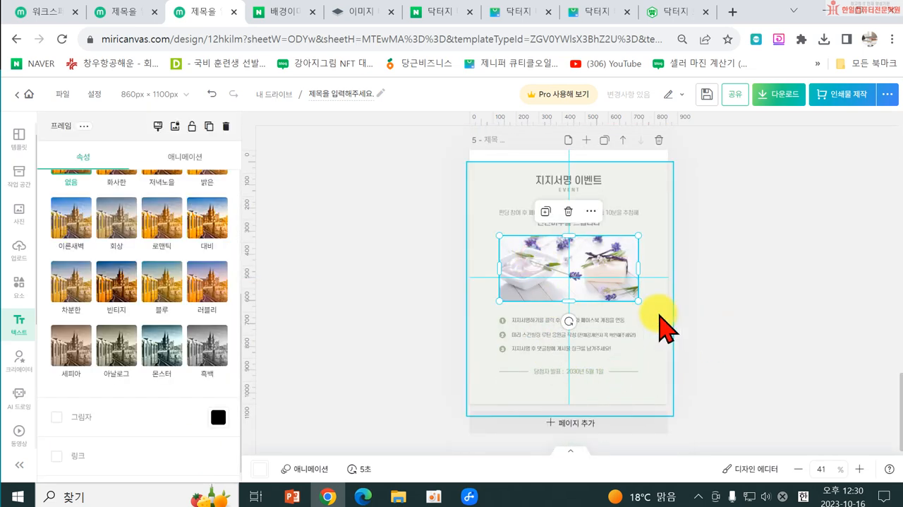
left_click(779, 182)
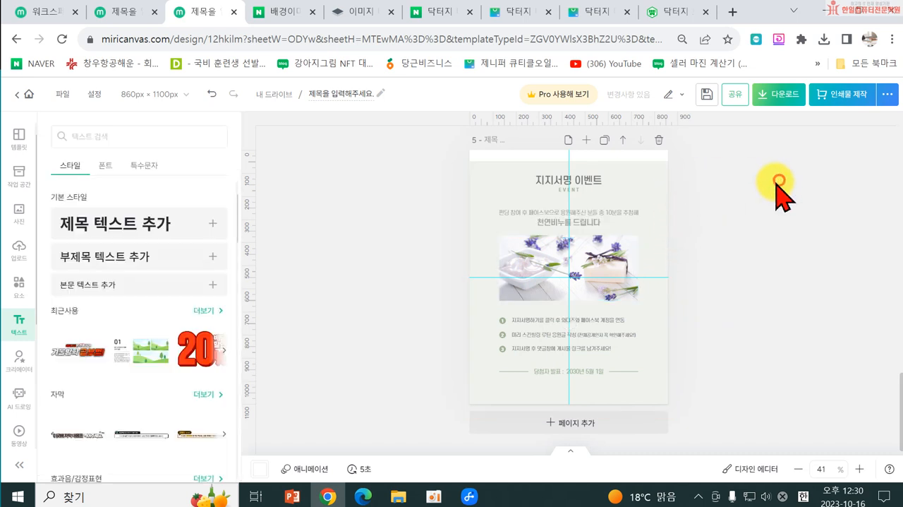
left_click(660, 141)
Step: Review the remaining pages from the customer-review page back up to the cover page
scroll(652, 310, "up", 3)
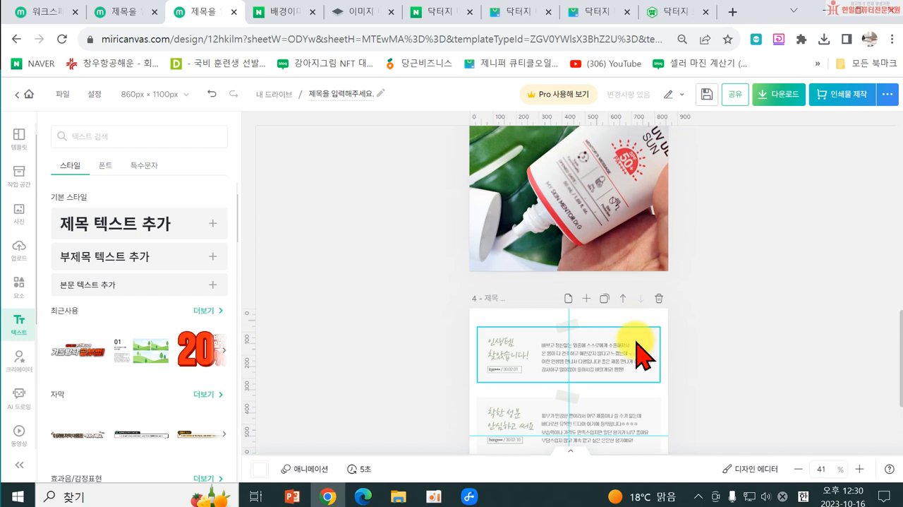
scroll(642, 347, "down", 3)
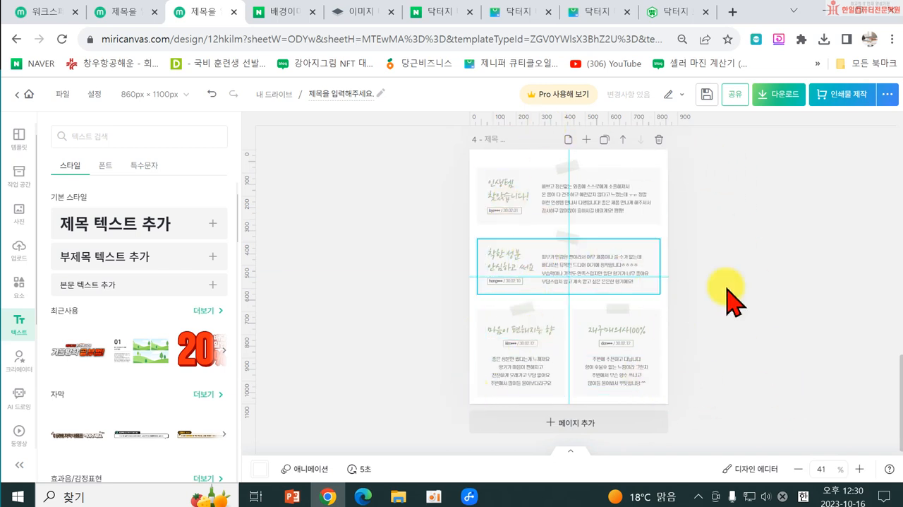
scroll(621, 303, "up", 2)
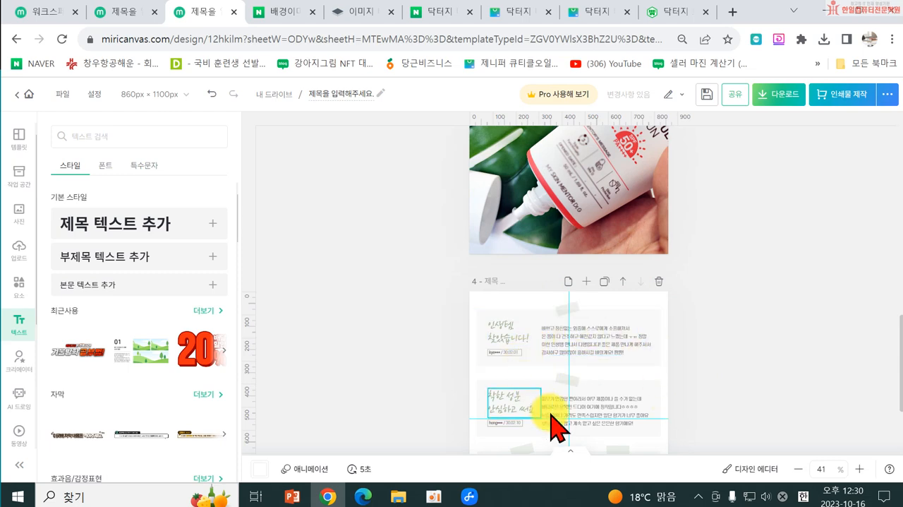
scroll(784, 373, "up", 6)
scroll(696, 363, "down", 6)
scroll(645, 318, "up", 3)
scroll(676, 319, "down", 2)
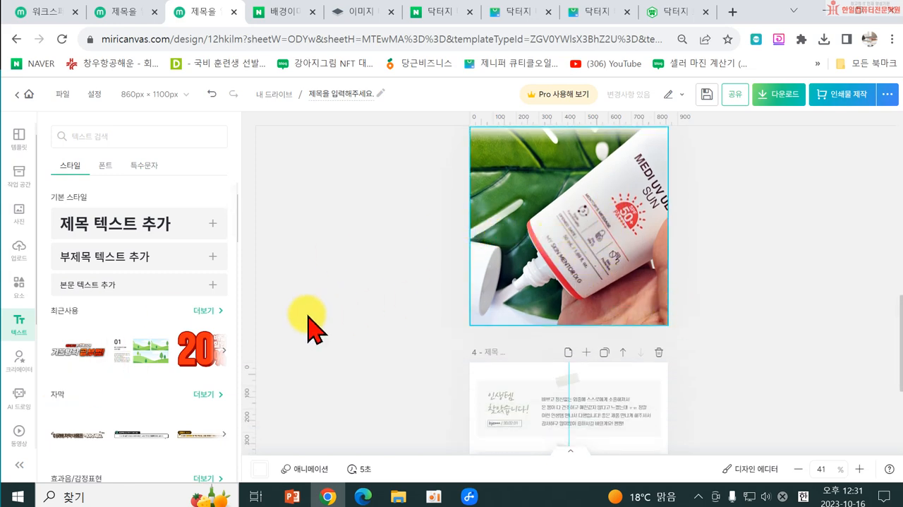
scroll(641, 321, "down", 3)
scroll(709, 335, "up", 10)
scroll(709, 328, "up", 3)
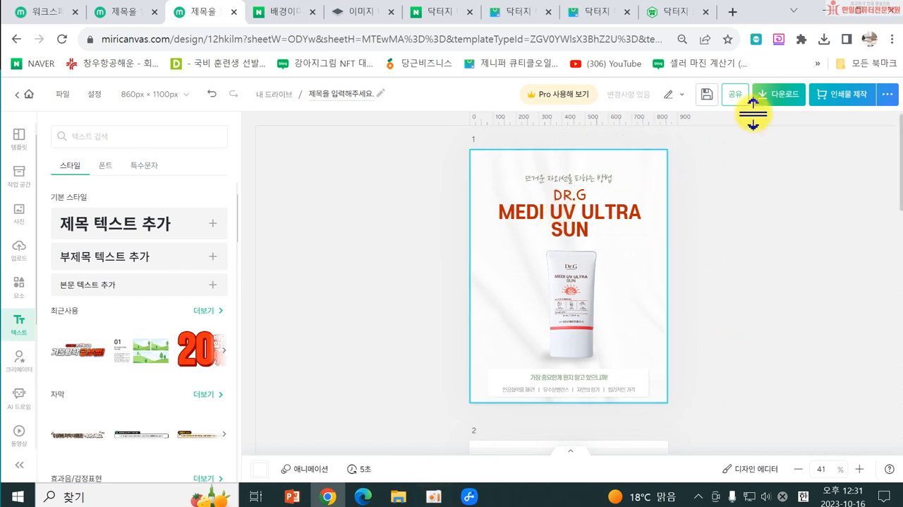
Step: Look over the web download options for file format and page selection, and close them without downloading
left_click(780, 111)
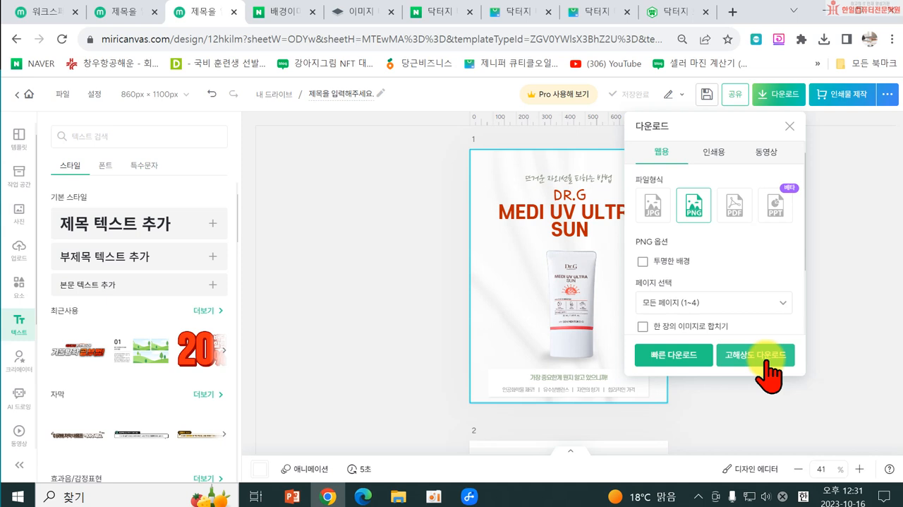
left_click(838, 292)
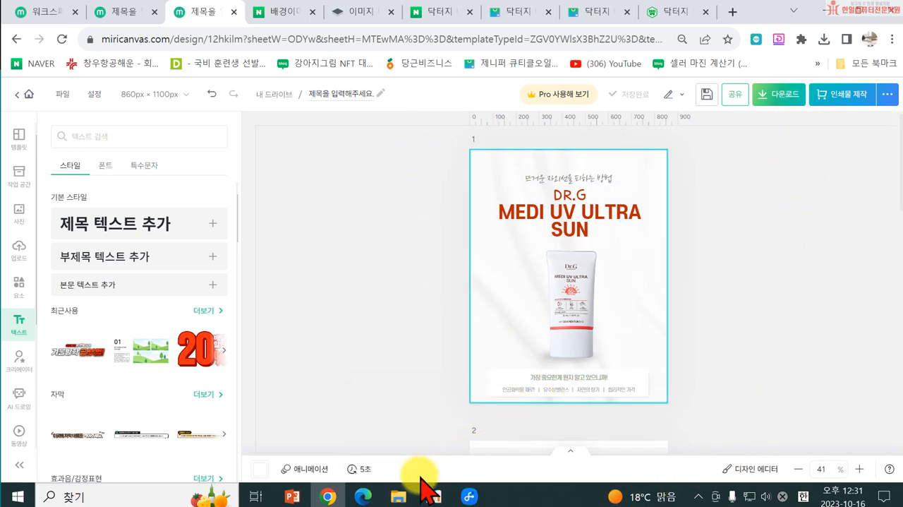
Step: Switch to File Explorer and open the 평가자료2 (E:) drive
left_click(399, 496)
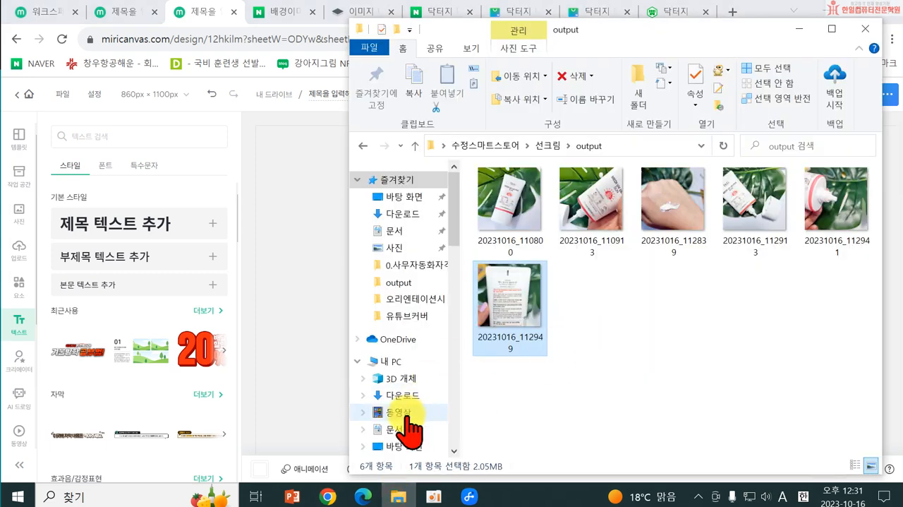
scroll(409, 410, "down", 6)
left_click(409, 277)
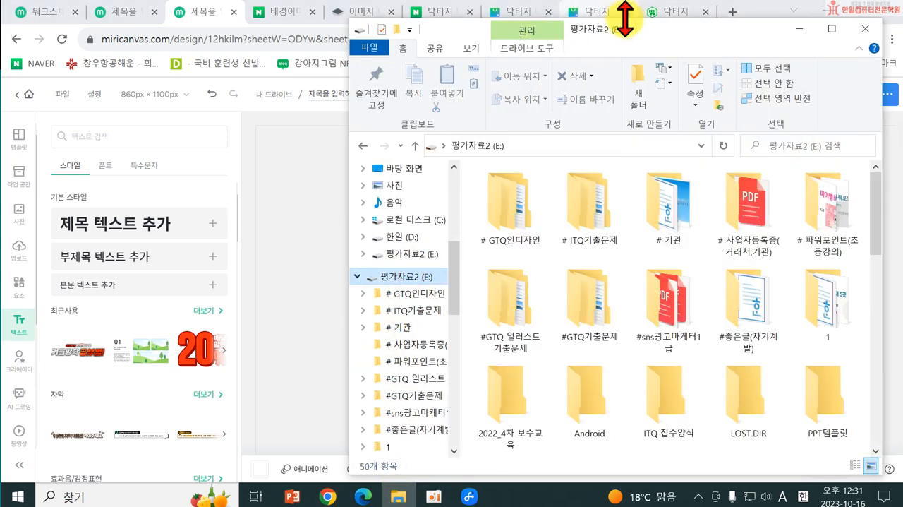
left_click_drag(630, 20, 0, 318)
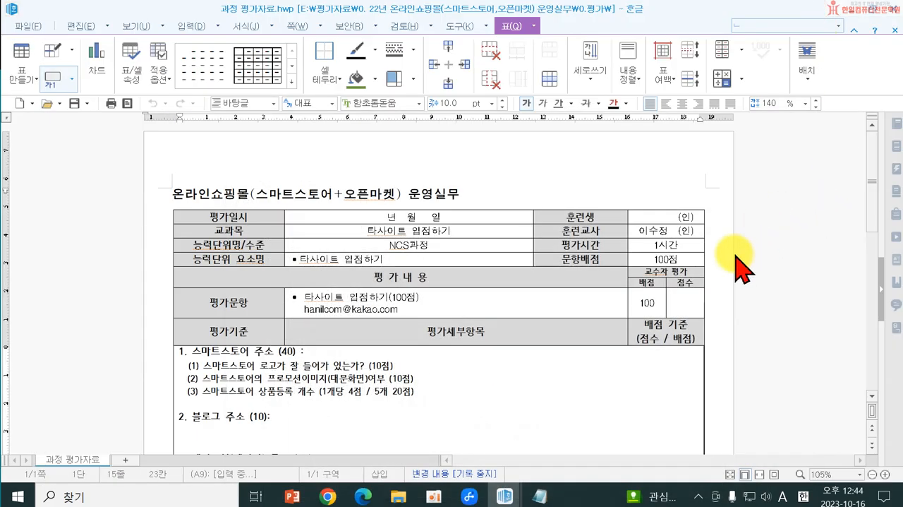
Step: Dismiss the 과정 평가자료.hwp window in 한글 and bring up 대표이미지 상세페이지 만들기.hwp
left_click(856, 9)
left_click(852, 12)
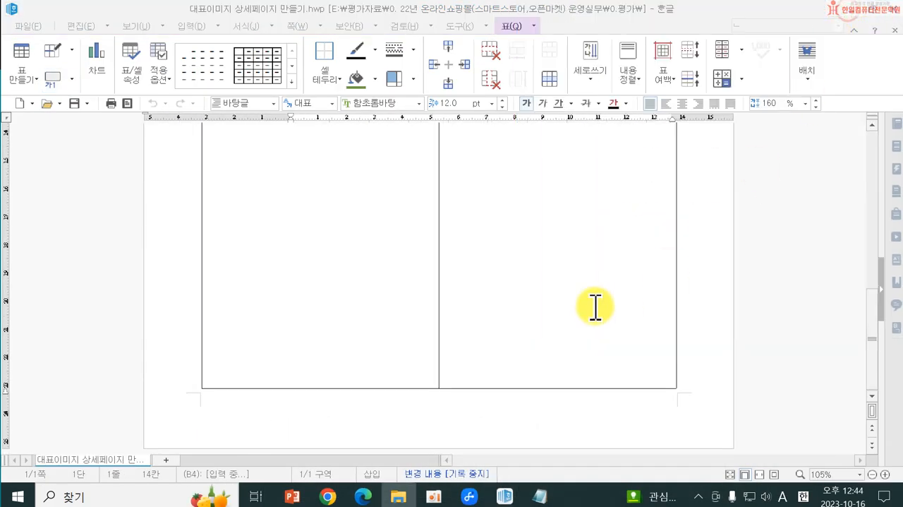
Step: Close the 한글 document, switch to the MiriCanvas design in Chrome and review its pages from the cover to the customer reviews
left_click(894, 9)
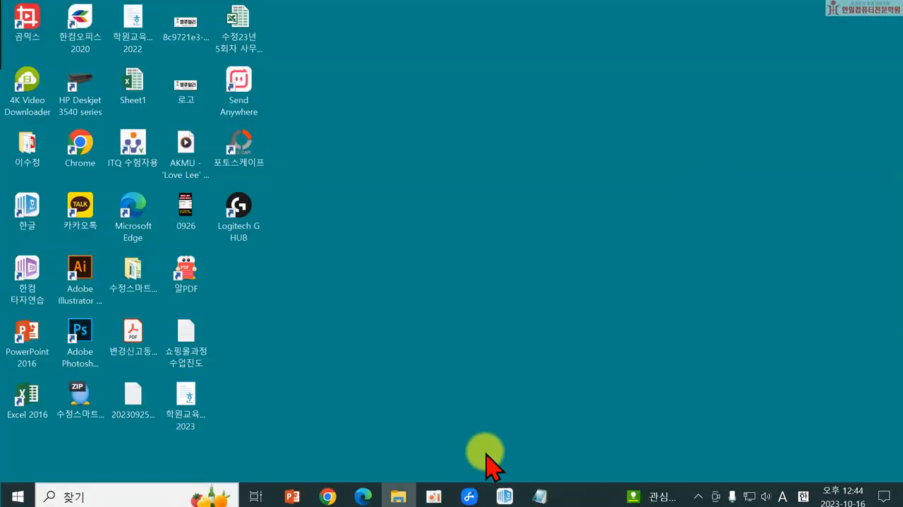
left_click(327, 496)
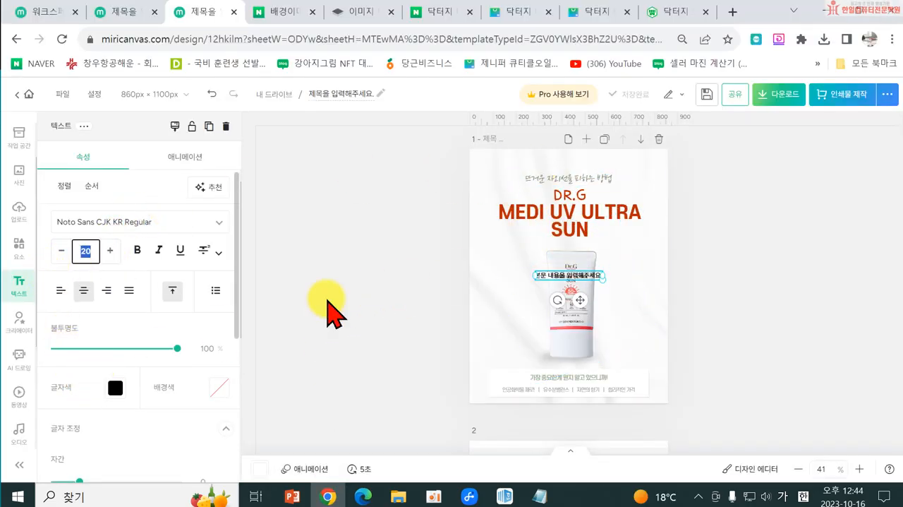
scroll(557, 388, "down", 4)
scroll(605, 378, "down", 8)
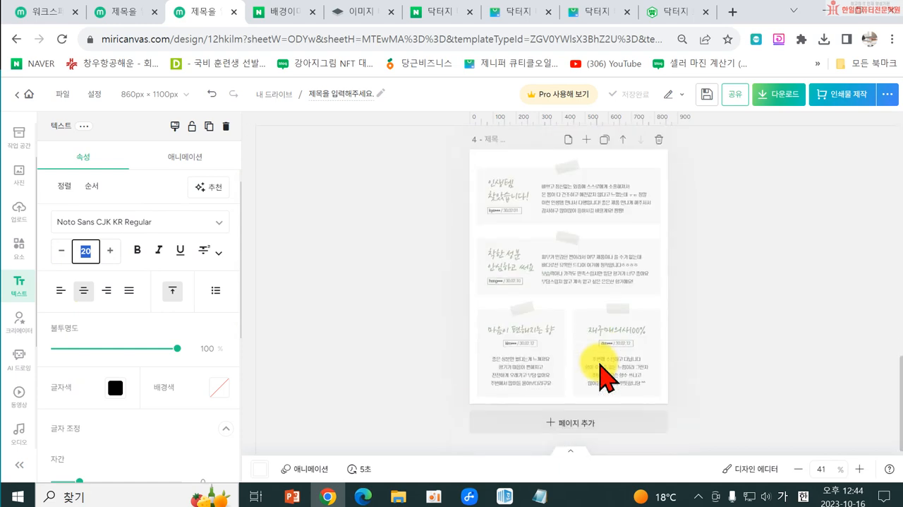
scroll(602, 362, "up", 12)
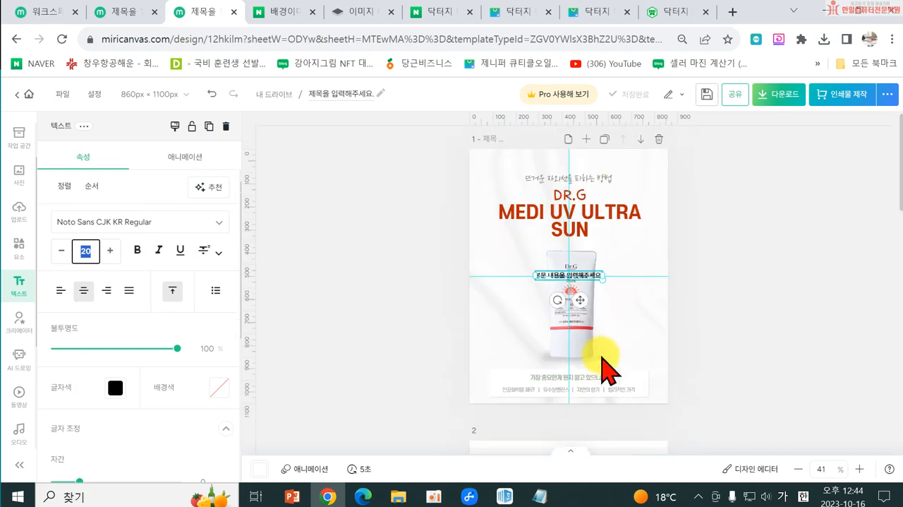
Step: Delete the placeholder body text that sits over the sunscreen tube on the cover page
left_click(19, 289)
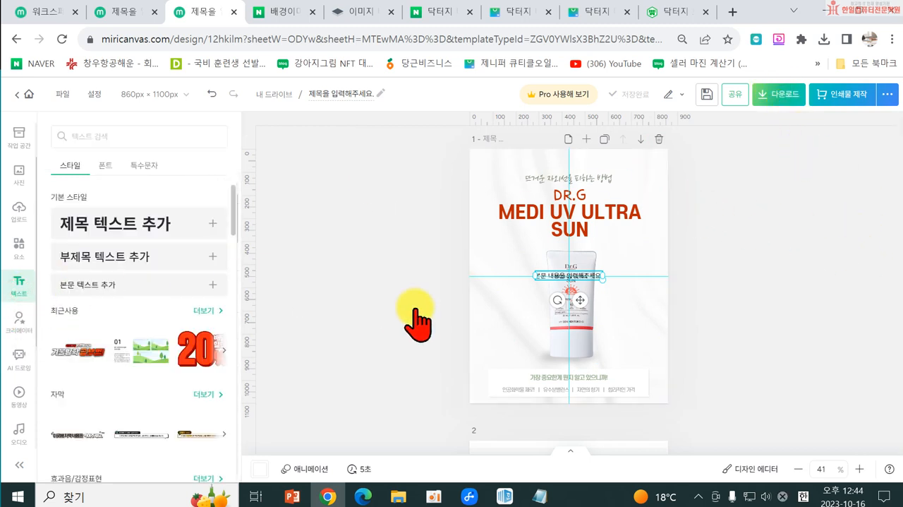
left_click(556, 277)
key("Delete")
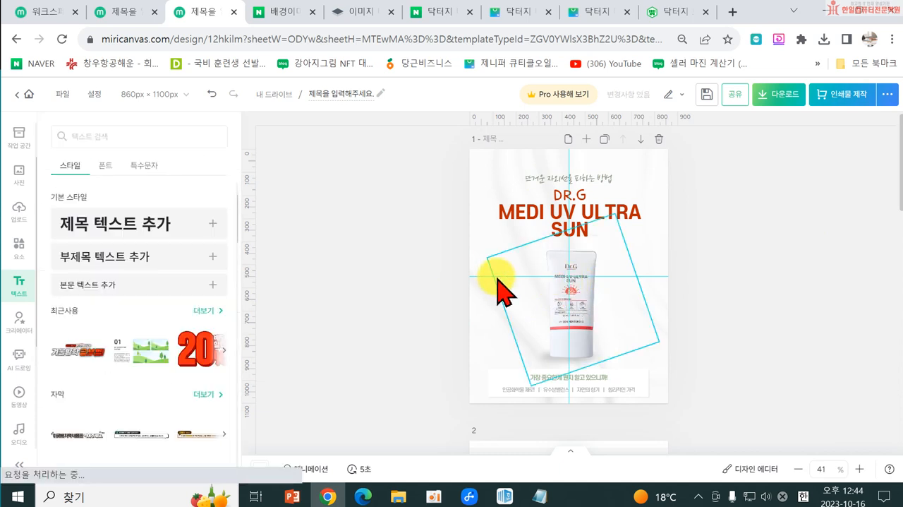
Step: Add body text reading 20231023- followed by the person's name, and place it in the cover page's upper-right corner
left_click(99, 287)
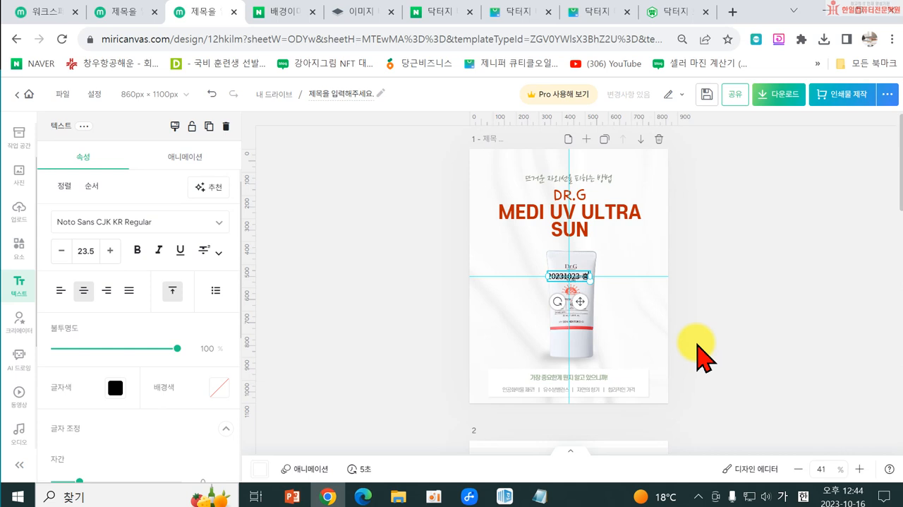
left_click(697, 356)
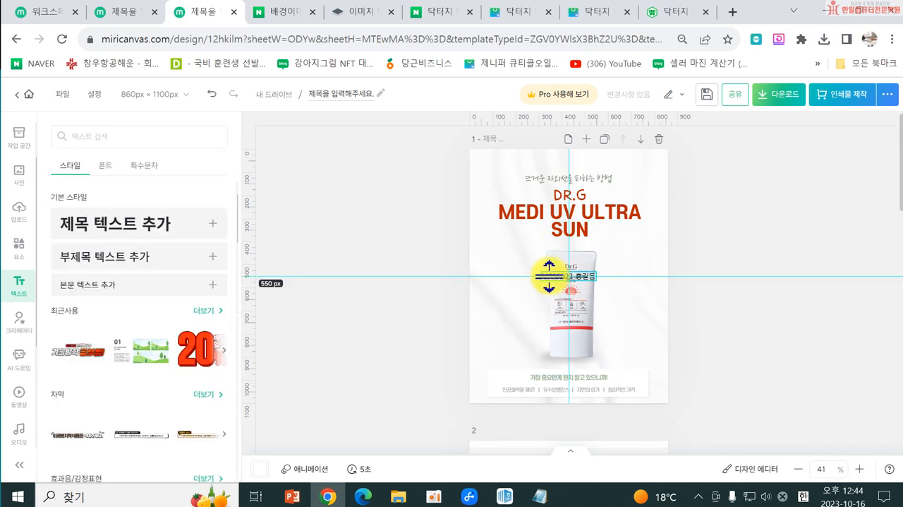
left_click_drag(543, 279, 604, 188)
left_click(716, 205)
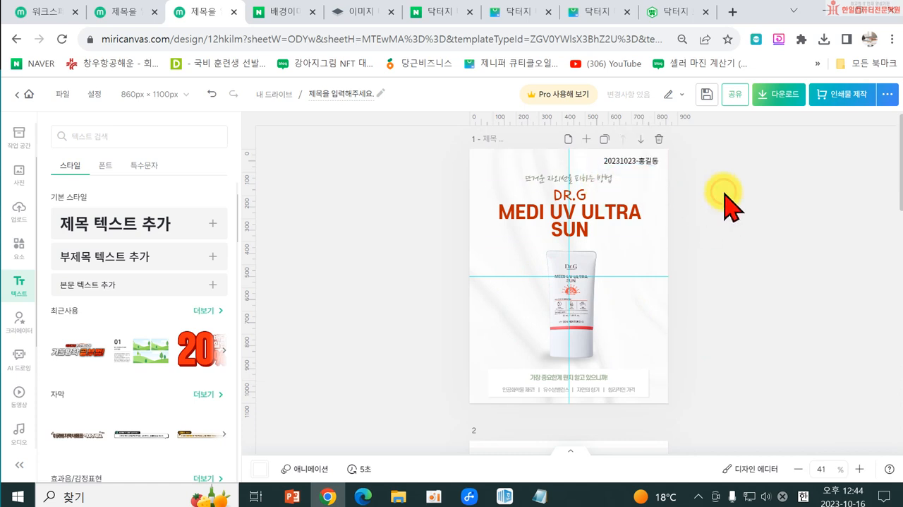
Step: Copy the date-and-name text from the cover page into the upper-right corner of pages 2, 3 and 4
left_click(632, 160)
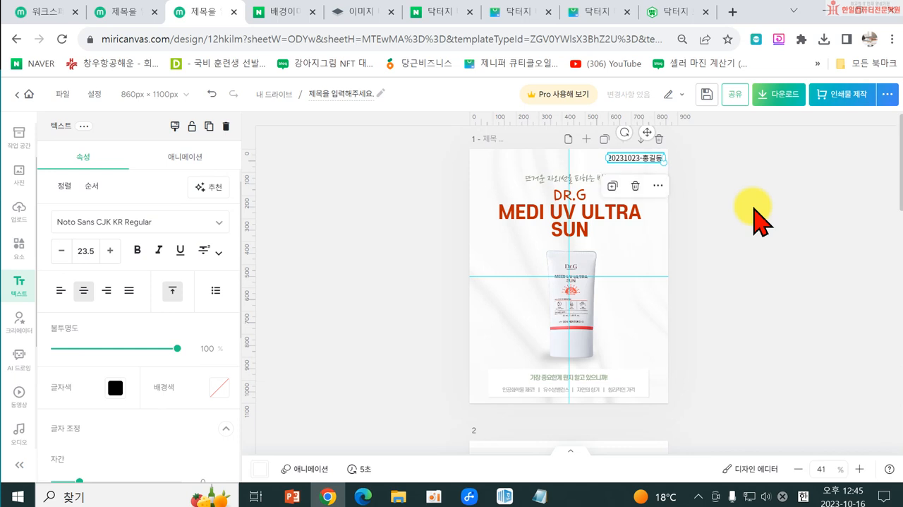
scroll(741, 236, "down", 3)
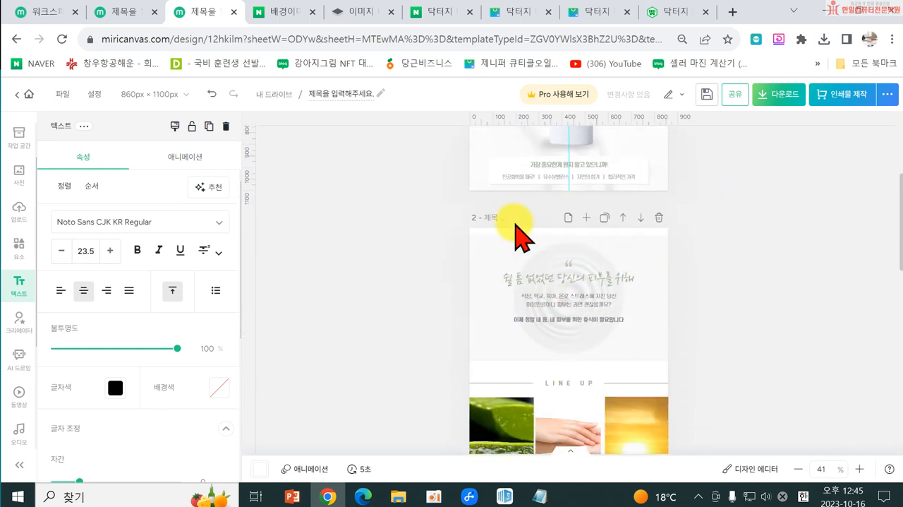
left_click(513, 231)
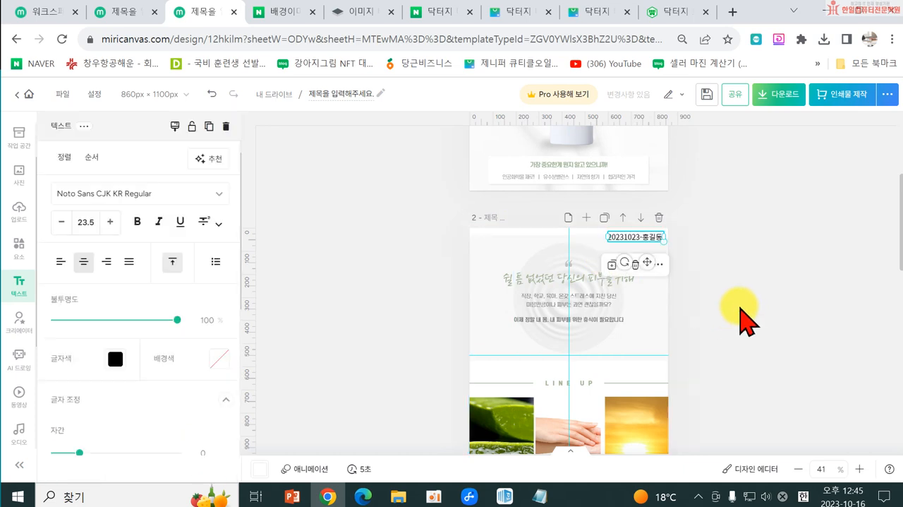
scroll(741, 321, "down", 4)
left_click(478, 250)
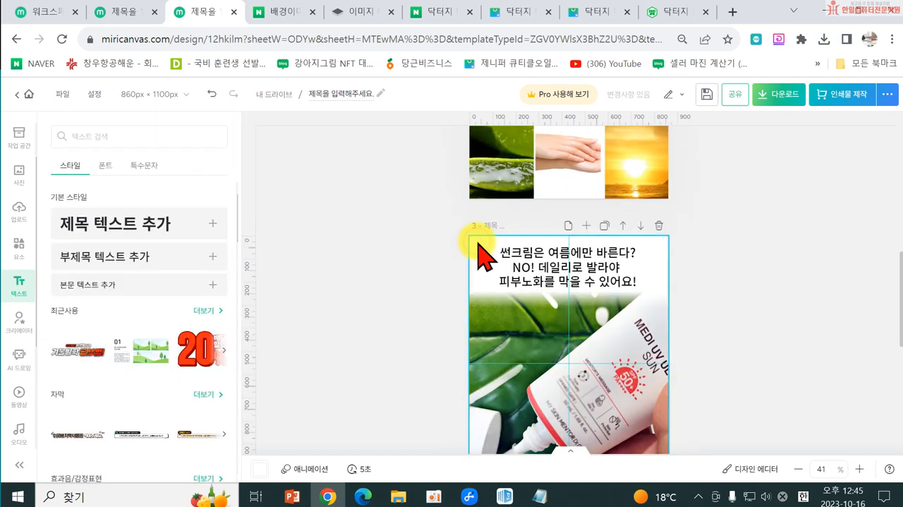
left_click(664, 296)
scroll(635, 311, "down", 4)
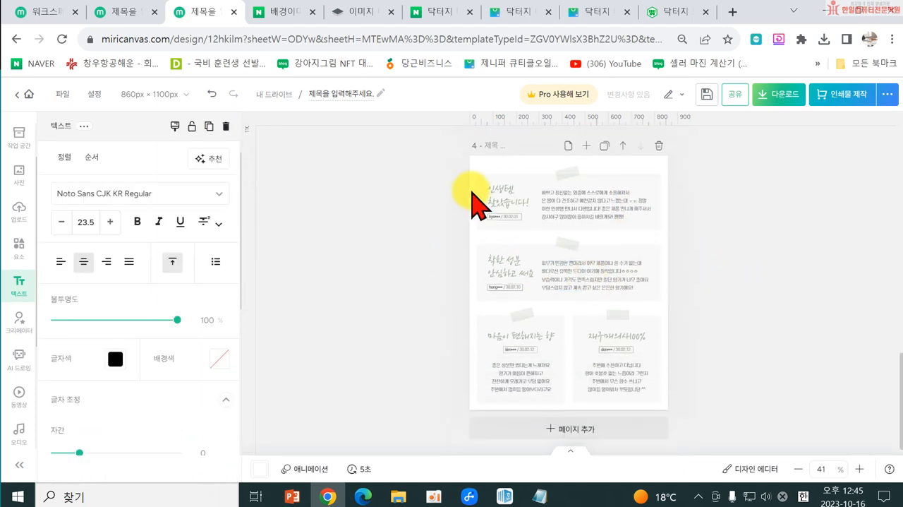
left_click(477, 164)
key("ctrl+v")
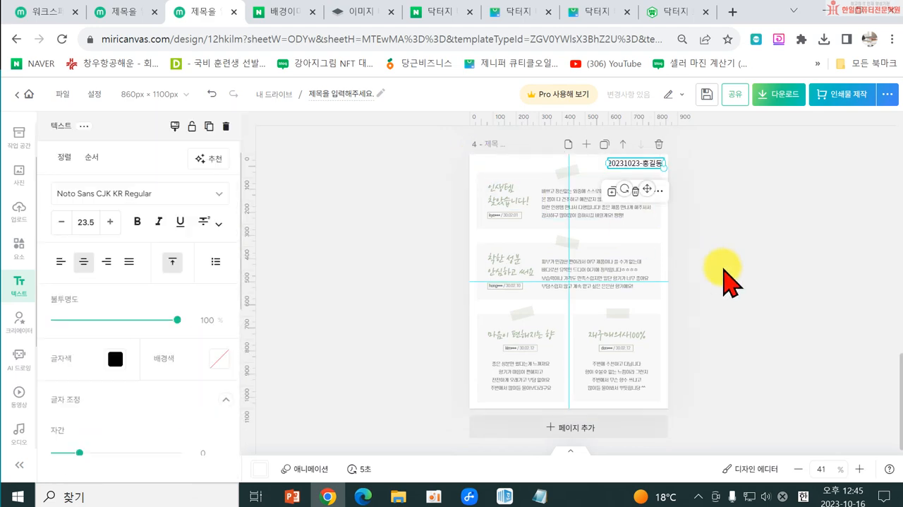
scroll(688, 366, "up", 4)
scroll(695, 363, "down", 4)
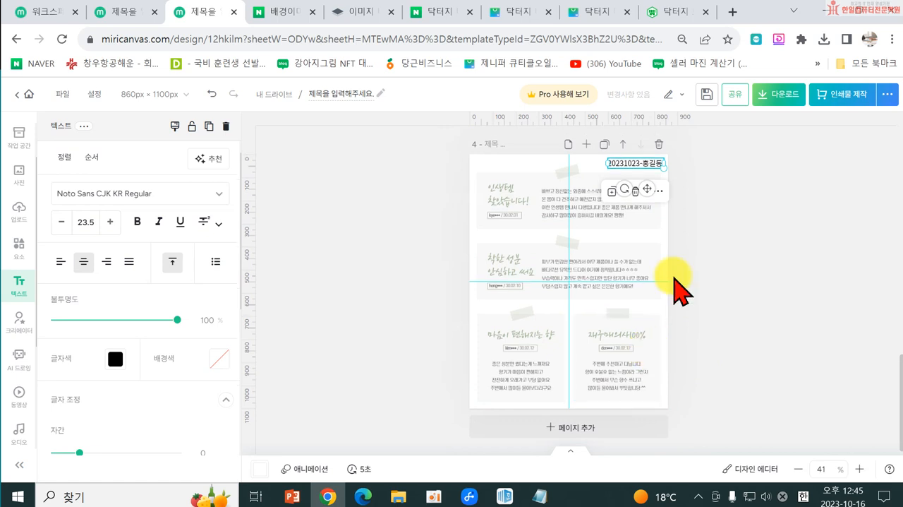
Step: Download all pages as high-resolution PNG, saving the ZIP in the 선크림 folder as 20231023- followed by the person's name and 상세
scroll(644, 353, "up", 2)
left_click(779, 94)
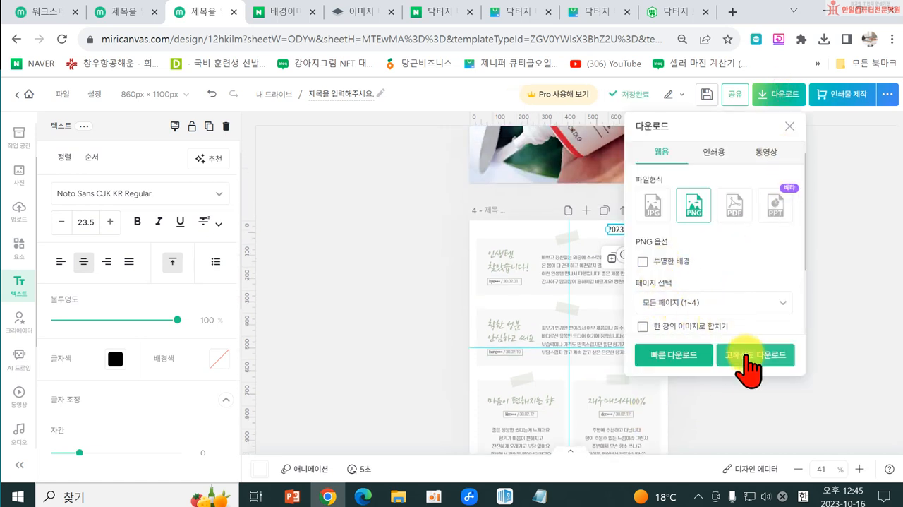
left_click(749, 356)
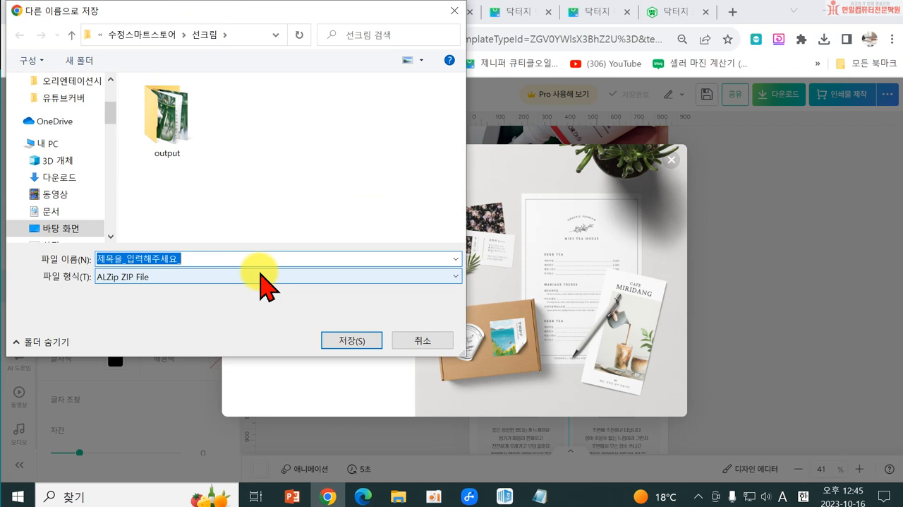
type("20")
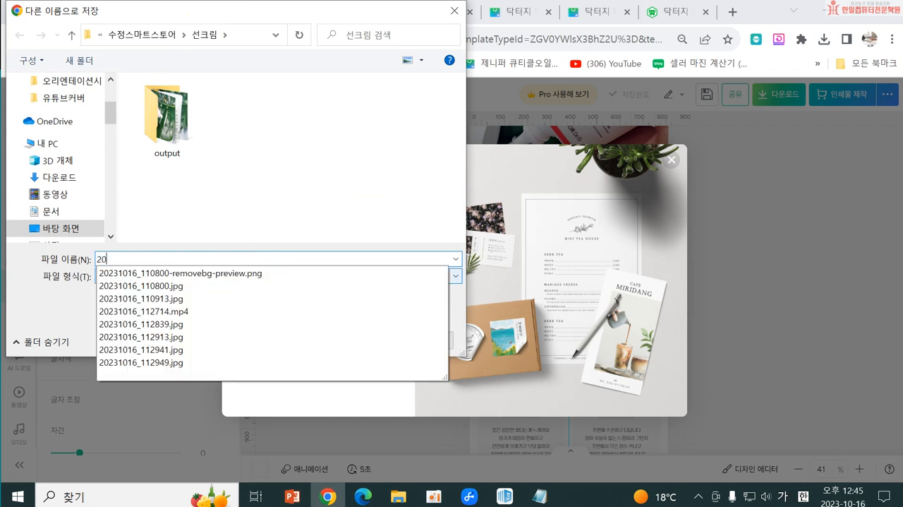
type("2310")
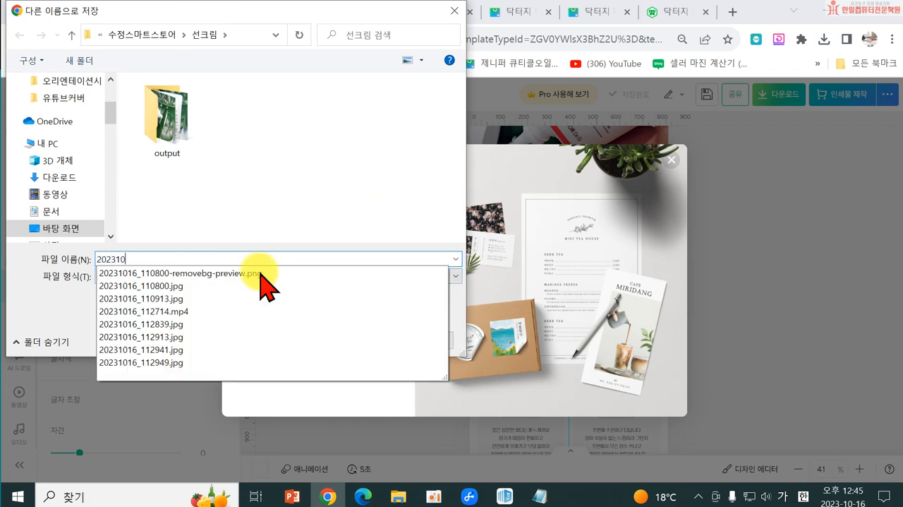
type("23-홍길동상세")
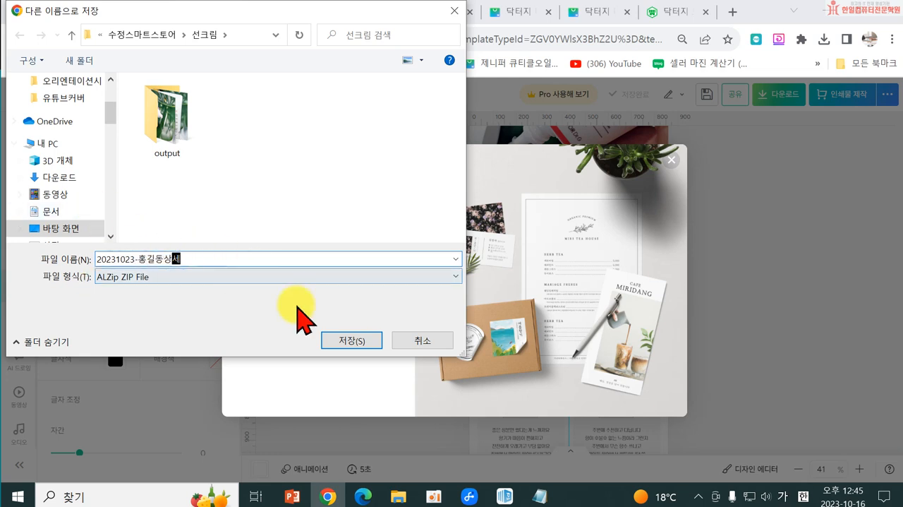
left_click(351, 340)
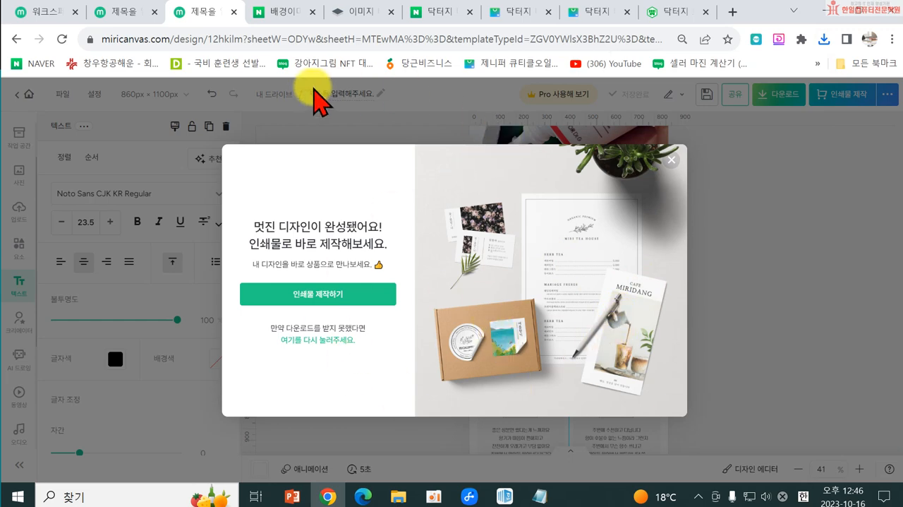
Step: Load the Naver home page in the background-removal search tab, and open the 선크림 folder inside the desktop's 수정스마트스토어 folder
left_click(272, 14)
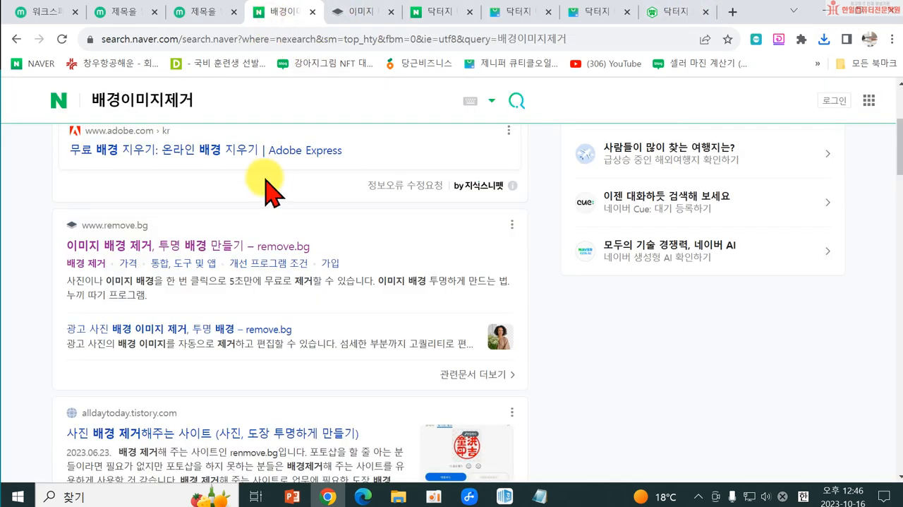
left_click(62, 100)
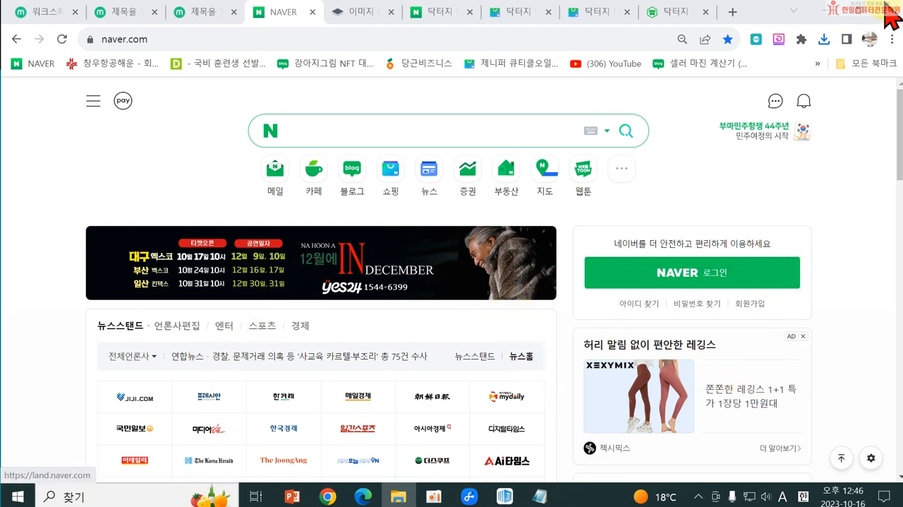
left_click(830, 16)
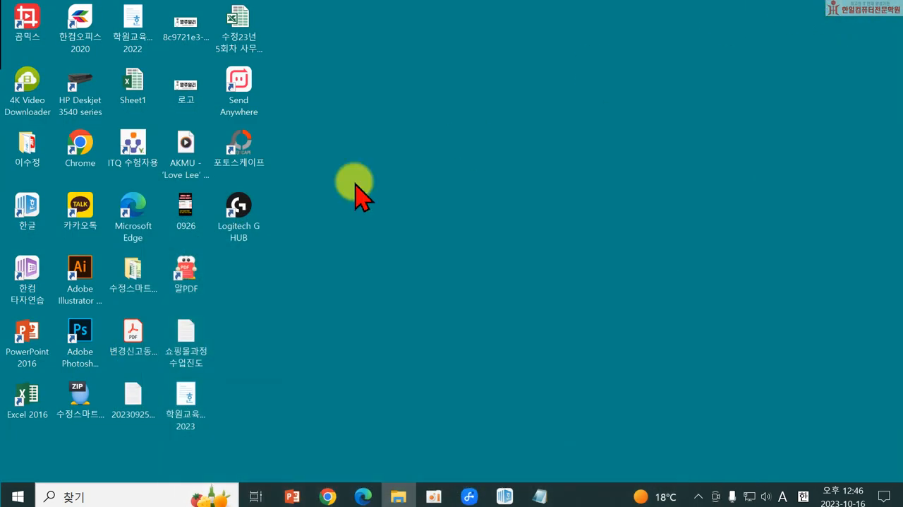
double_click(124, 286)
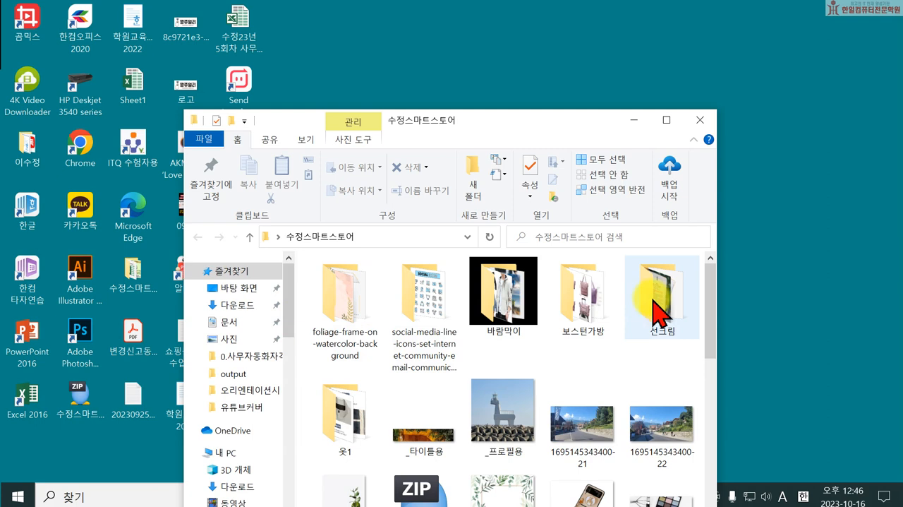
double_click(656, 300)
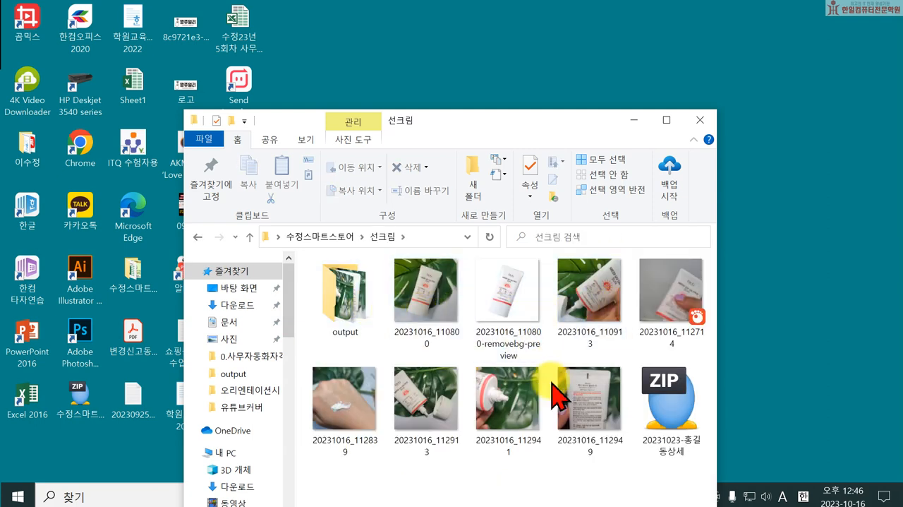
Step: Play the 20231016_112714 sunscreen video in GOM Player, decline the update and close the player
left_click(670, 314)
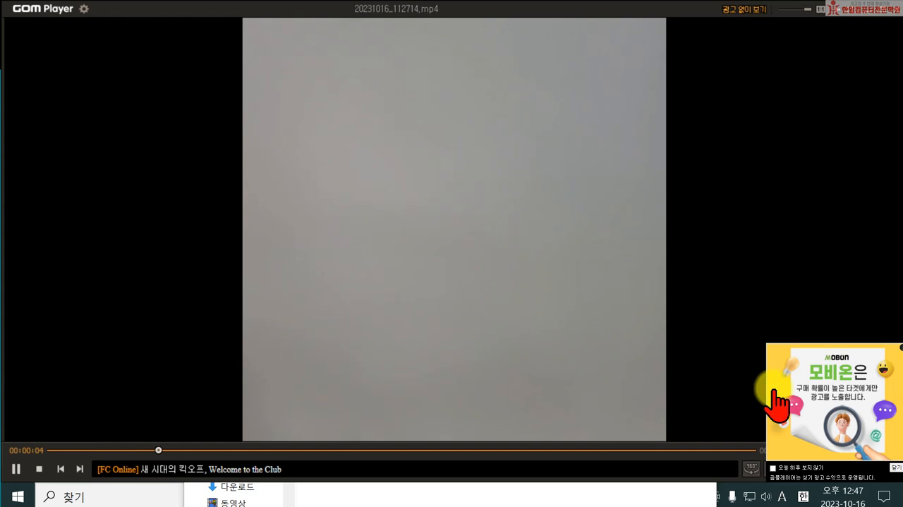
left_click(895, 468)
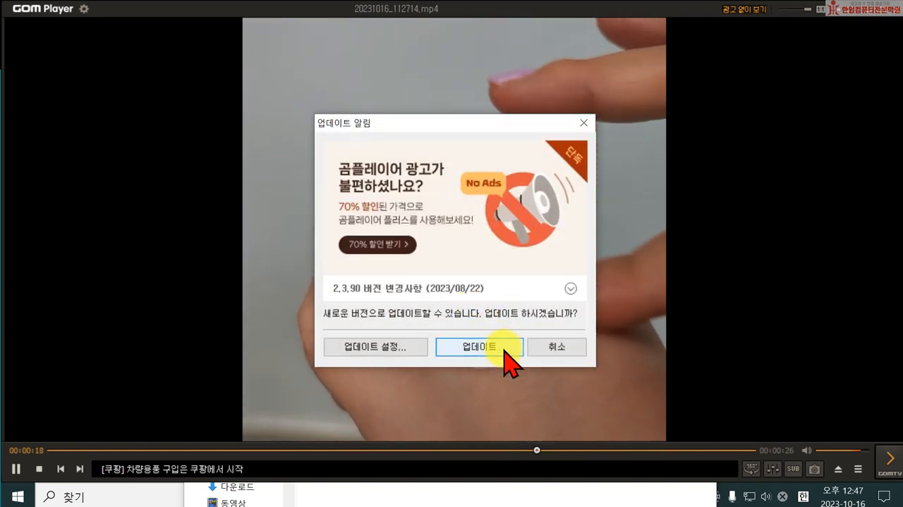
left_click(576, 348)
left_click(890, 10)
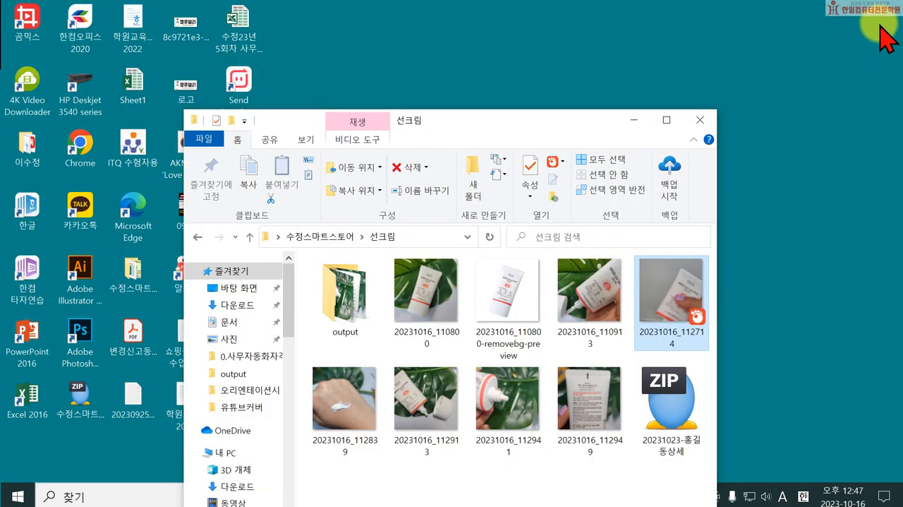
Step: Put away the 선크림 folder window, return to the Naver home page in Chrome and search for ezgif
left_click(637, 125)
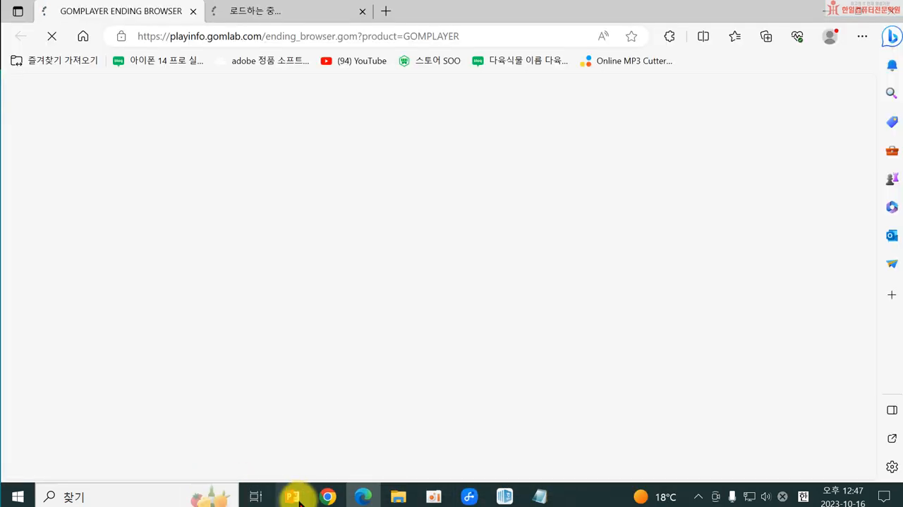
left_click(356, 497)
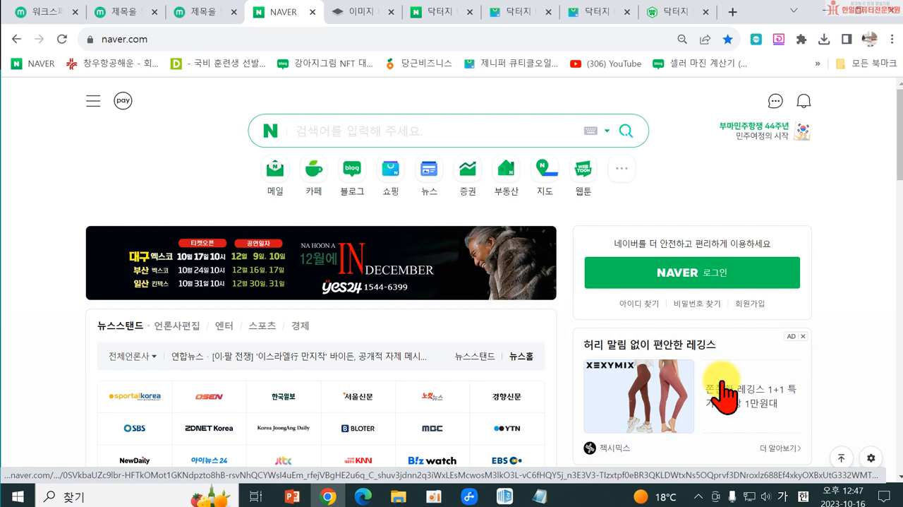
type("ㅇ")
key("BackSpace")
type("e")
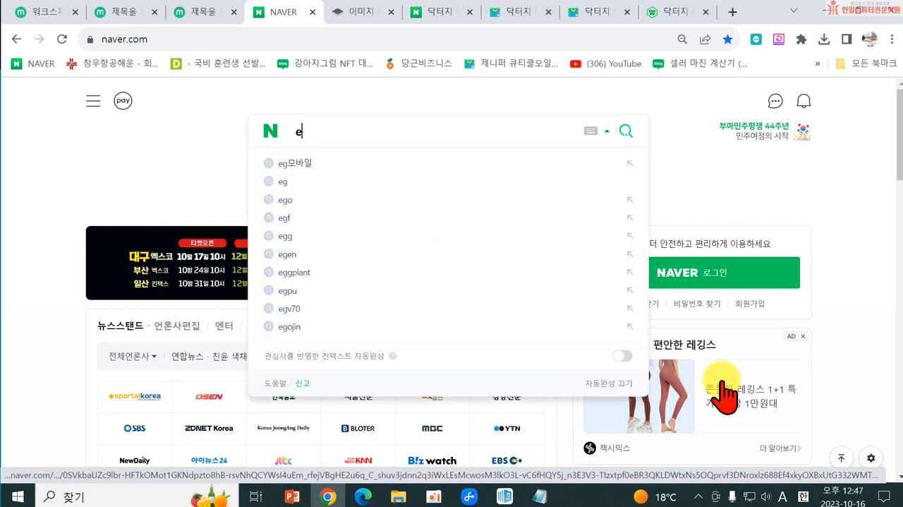
type("zgi")
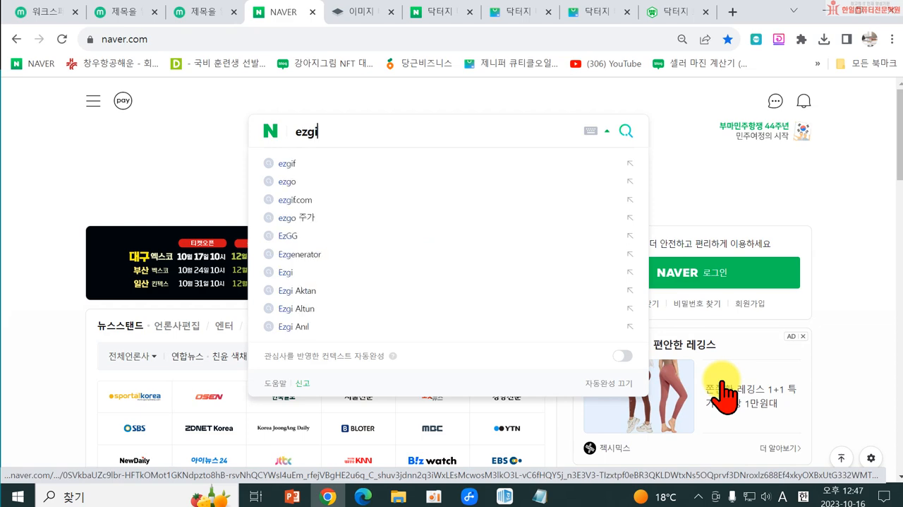
type("f")
key("Return")
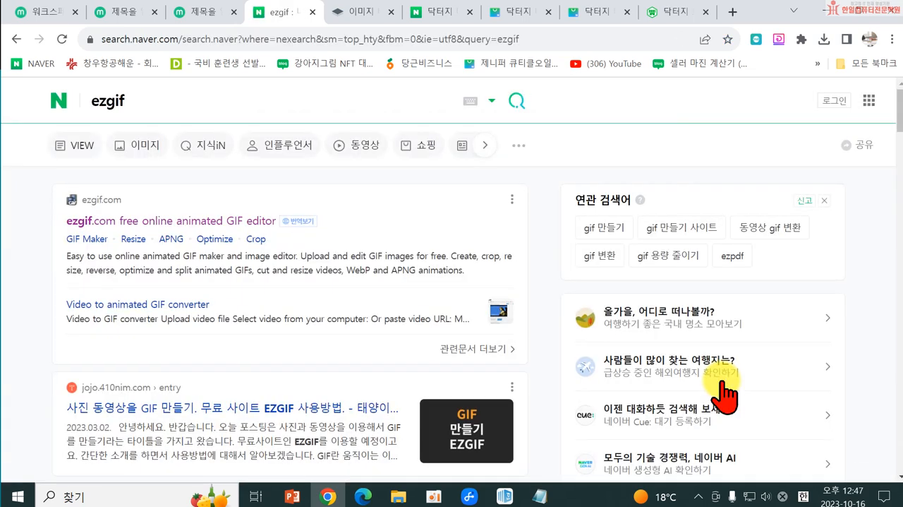
Step: Open ezgif.com's Video to GIF converter and upload the 20231016_112714 video from the 선크림 folder
left_click(192, 227)
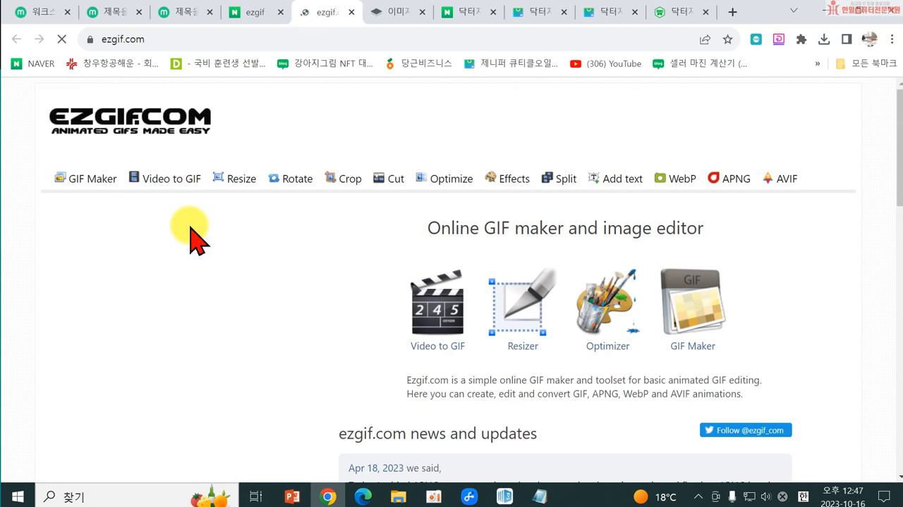
left_click(154, 196)
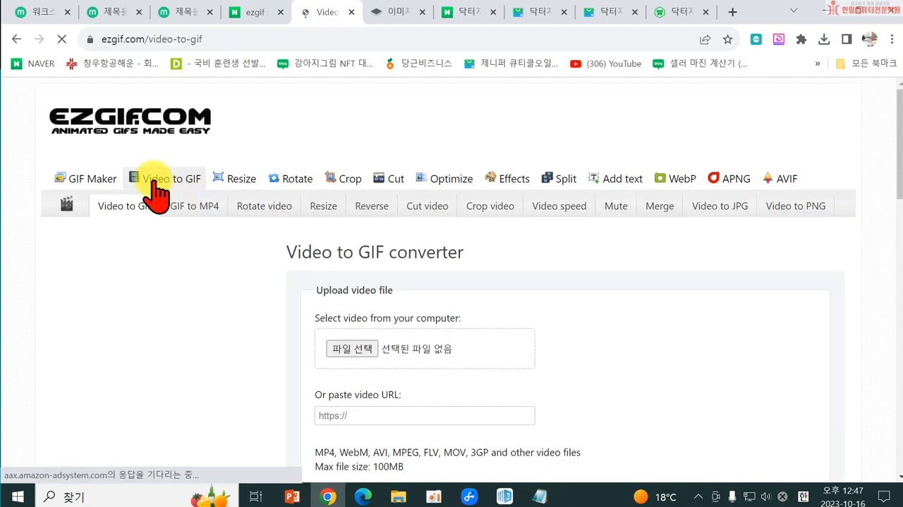
left_click(353, 350)
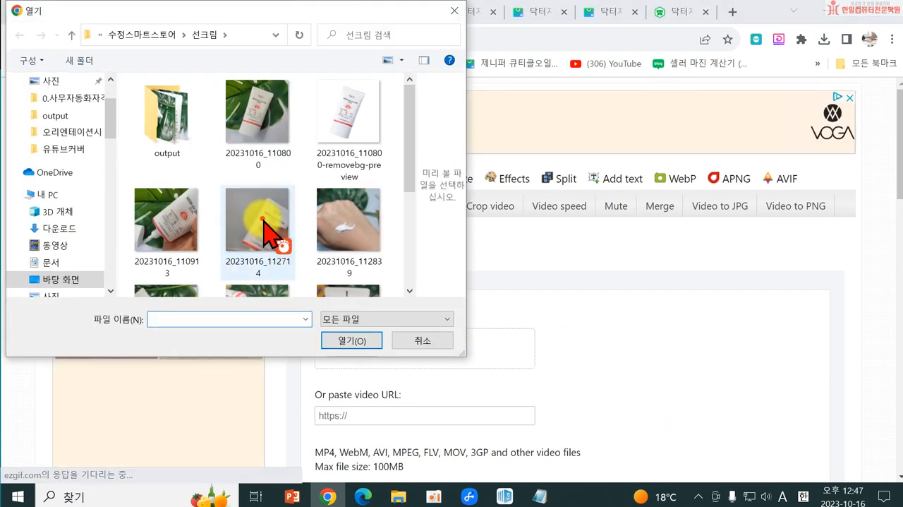
left_click(266, 226)
left_click(358, 340)
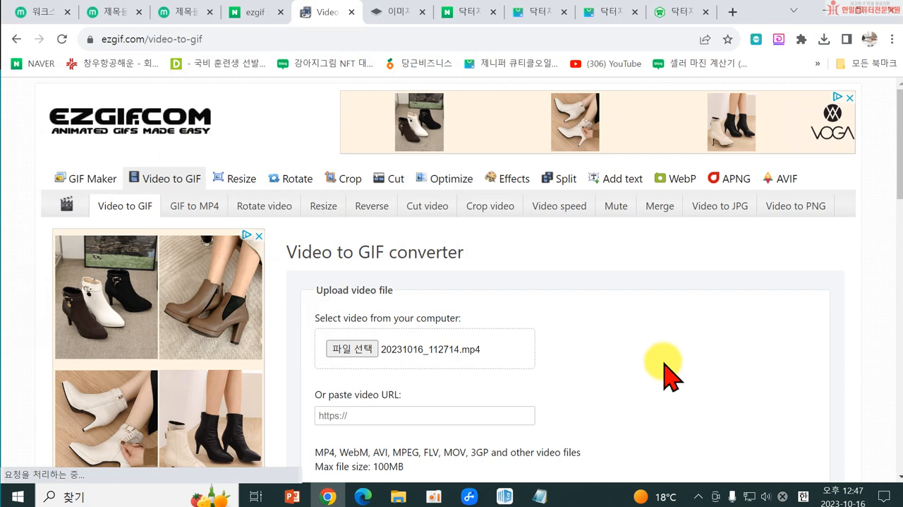
scroll(667, 371, "down", 3)
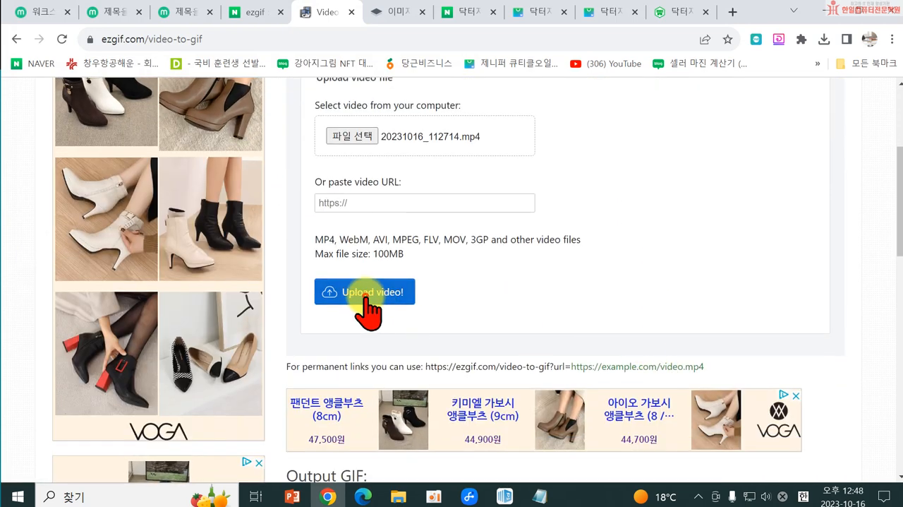
left_click(367, 296)
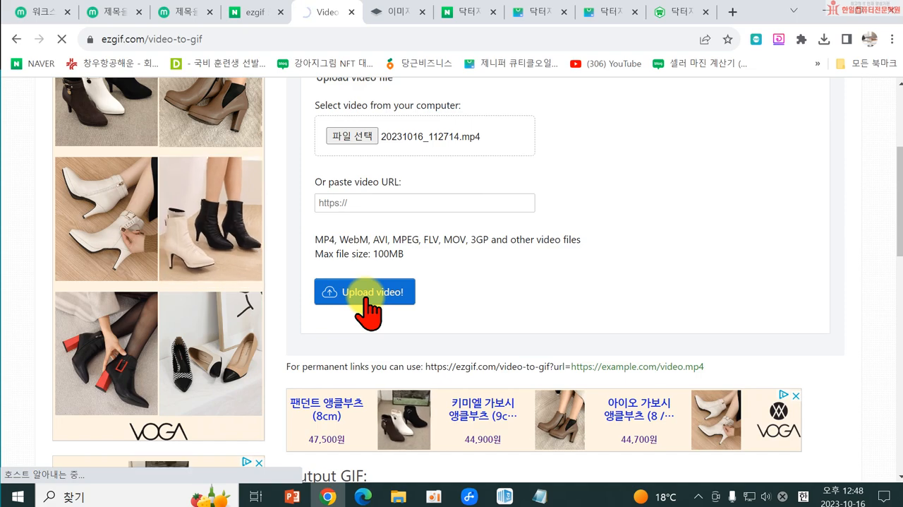
scroll(494, 207, "up", 2)
scroll(398, 288, "down", 3)
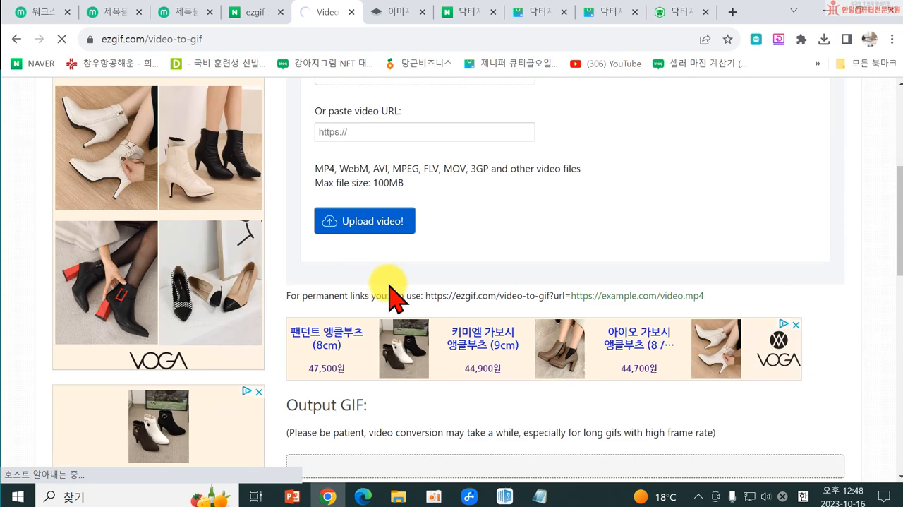
scroll(528, 259, "down", 3)
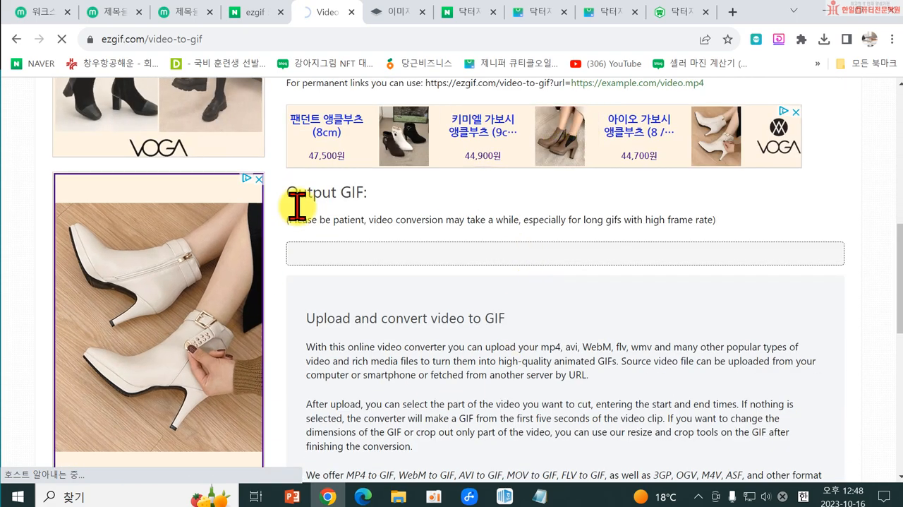
scroll(614, 299, "up", 7)
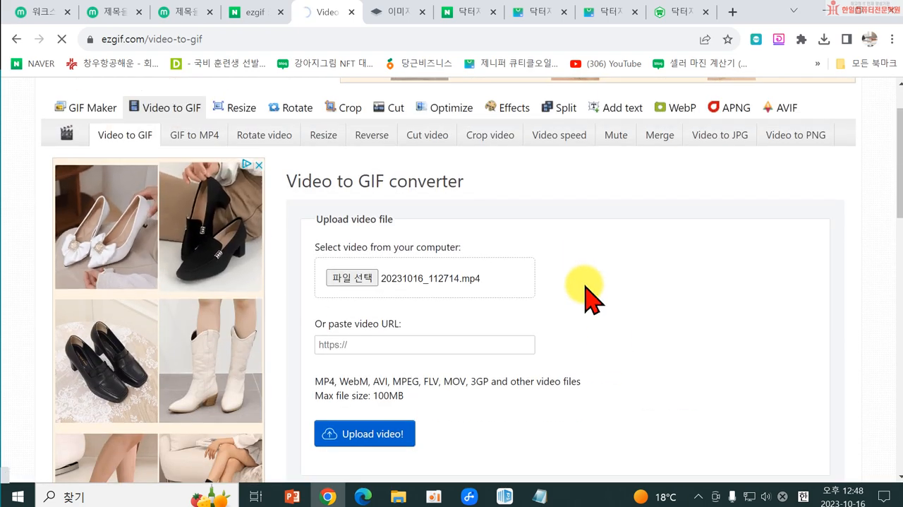
scroll(585, 295, "down", 4)
scroll(585, 289, "down", 4)
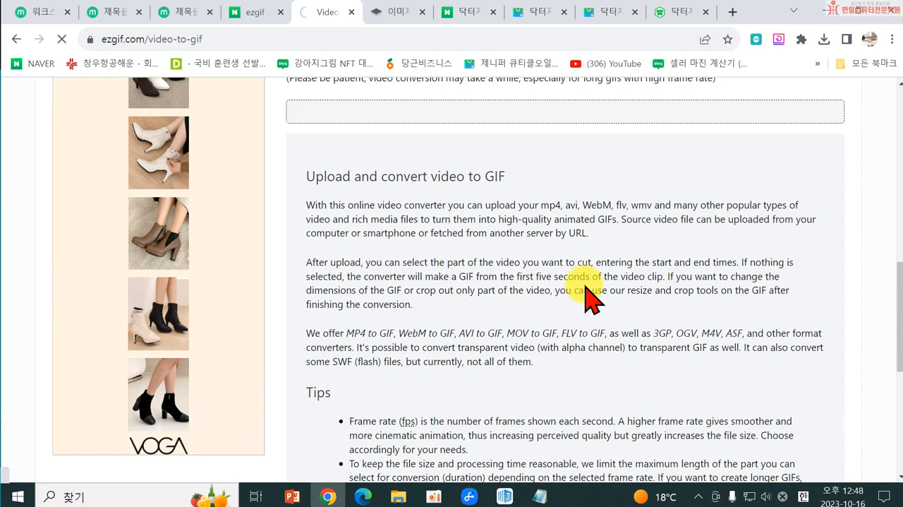
scroll(585, 286, "down", 4)
scroll(584, 285, "up", 9)
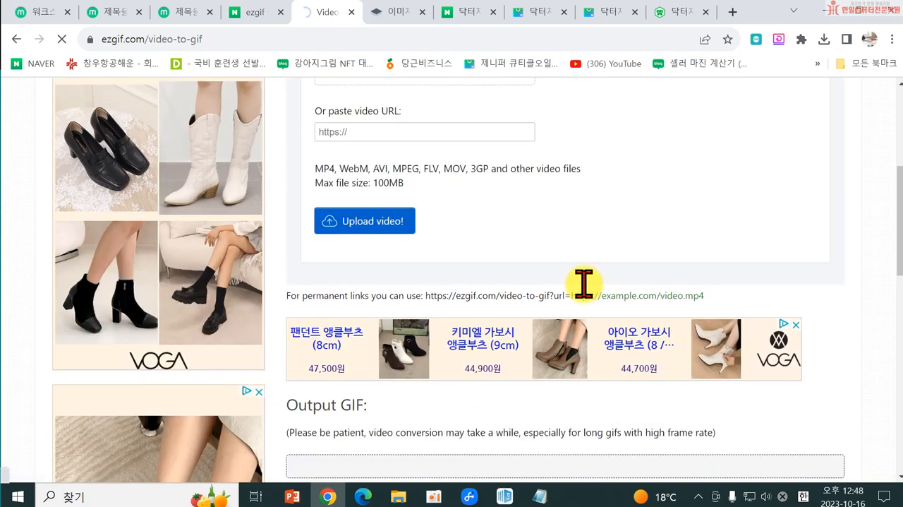
scroll(586, 285, "up", 2)
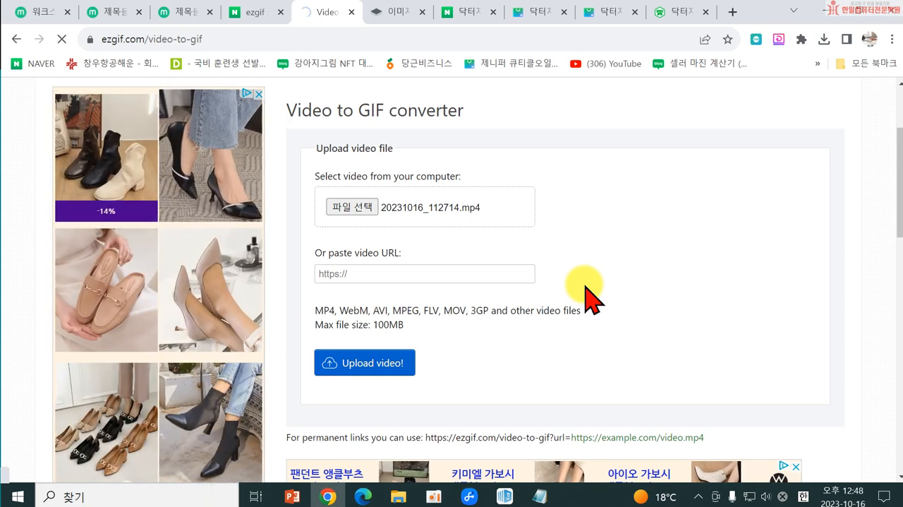
scroll(586, 287, "down", 2)
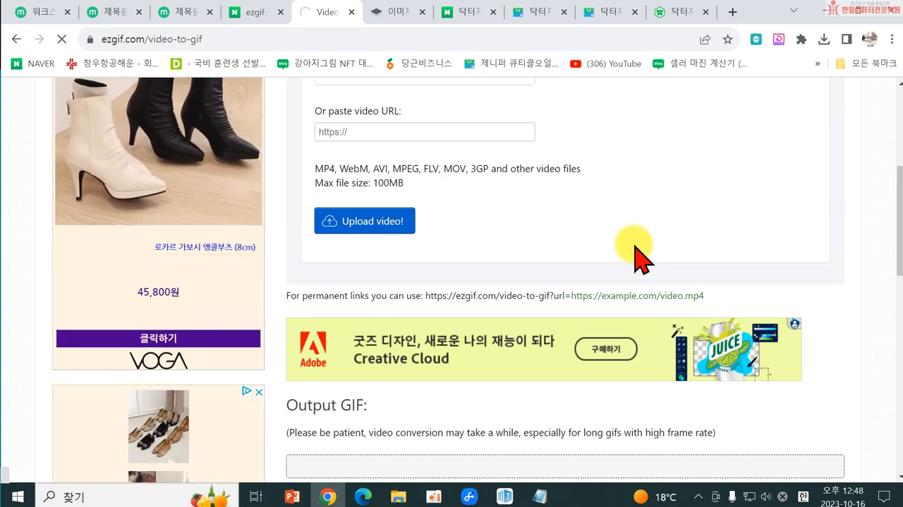
scroll(610, 275, "down", 7)
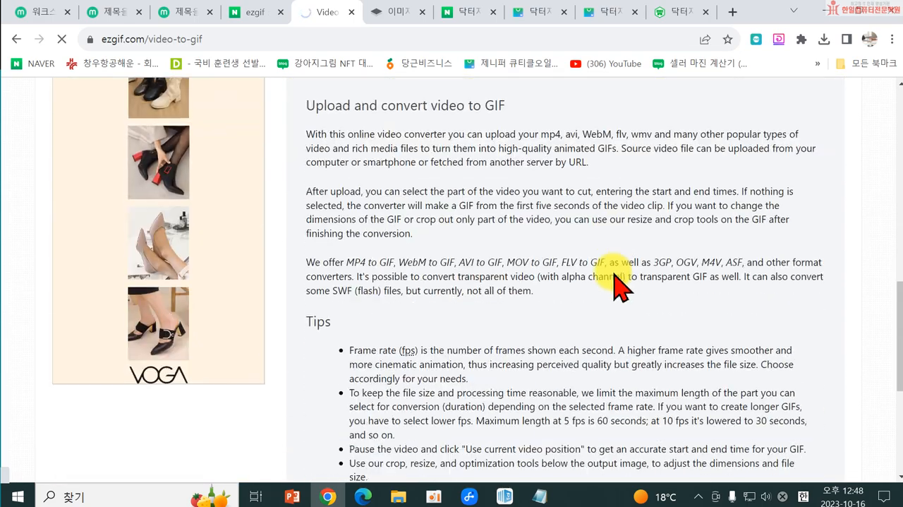
scroll(651, 299, "down", 5)
scroll(651, 303, "up", 10)
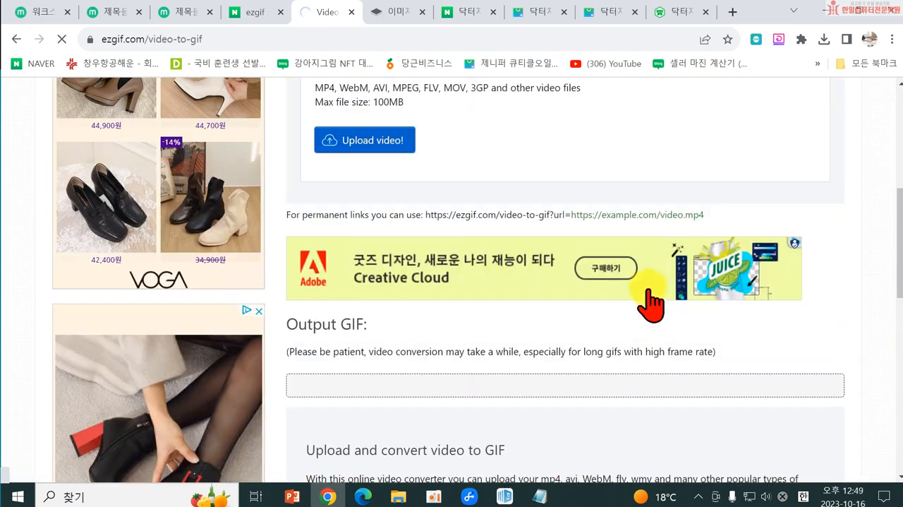
scroll(651, 302, "up", 2)
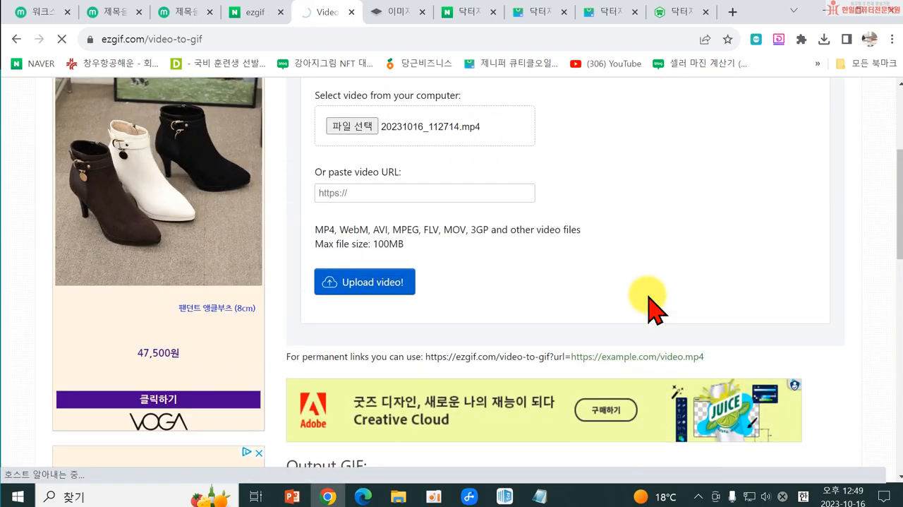
scroll(651, 307, "up", 1)
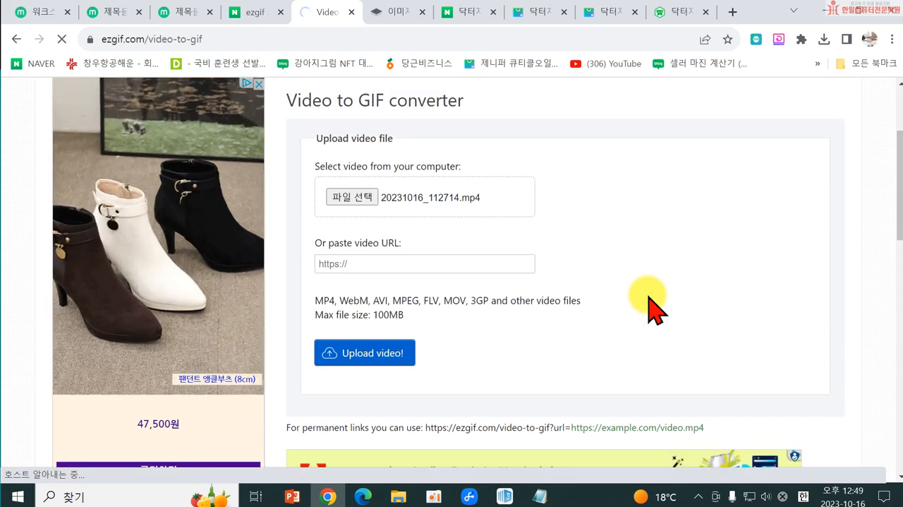
scroll(650, 306, "down", 9)
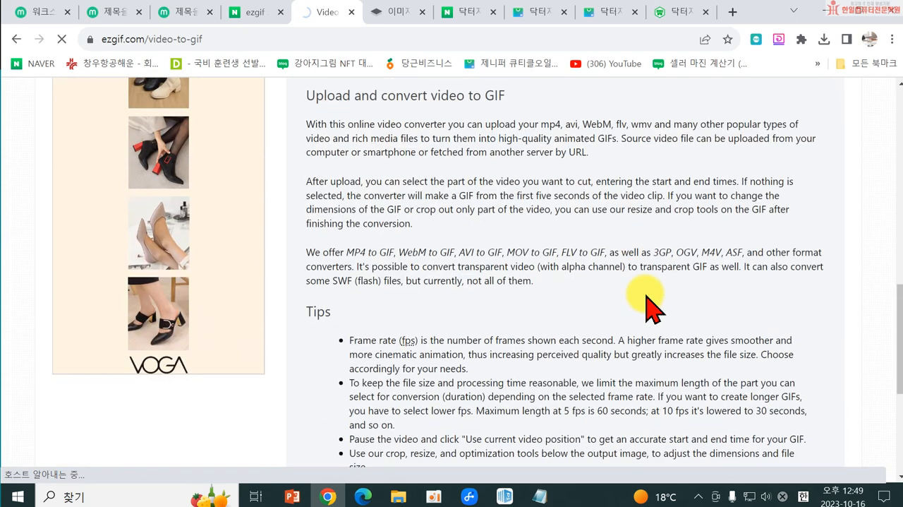
scroll(650, 307, "up", 9)
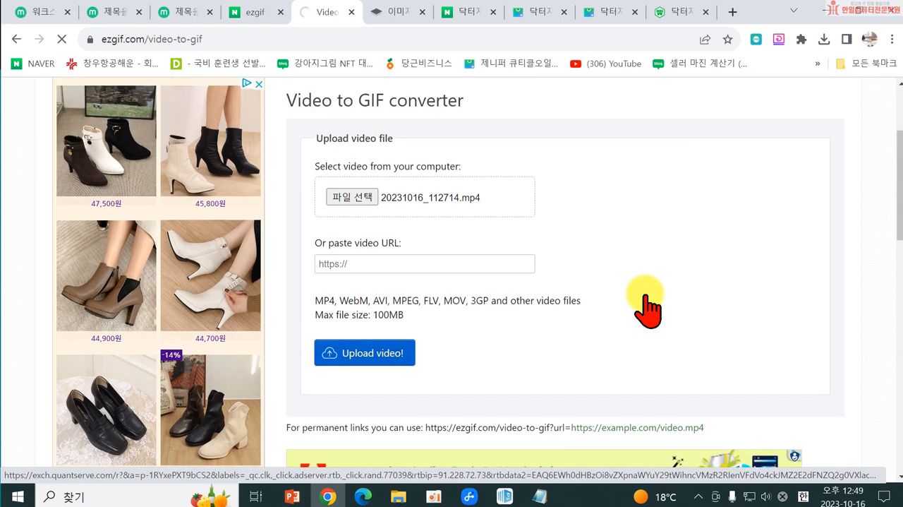
scroll(648, 299, "up", 2)
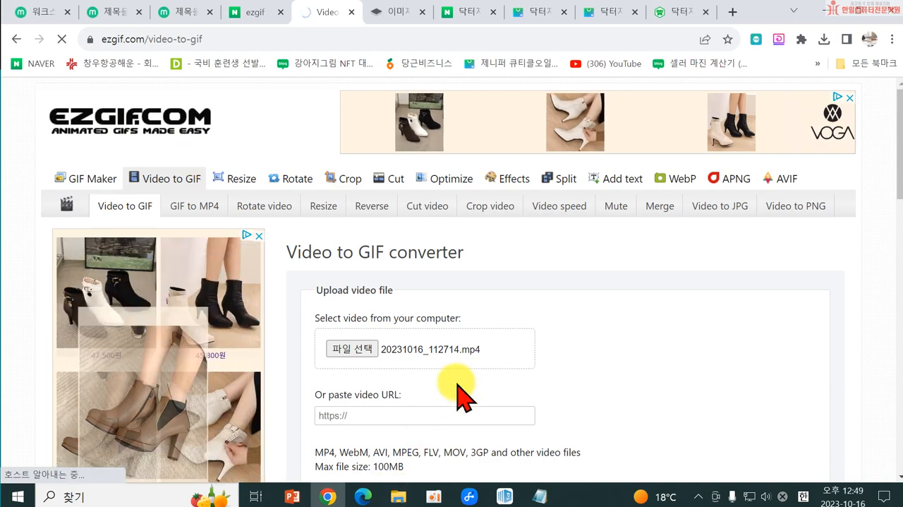
scroll(457, 395, "down", 15)
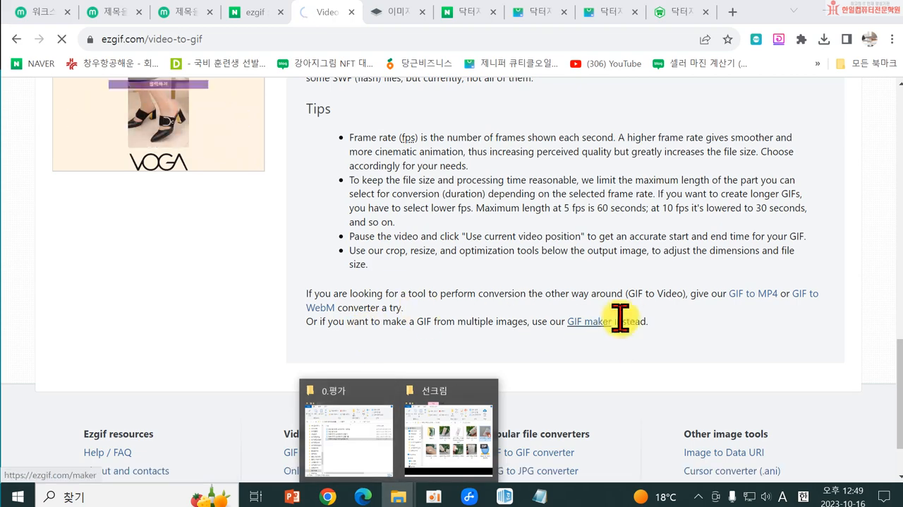
scroll(611, 332, "up", 1)
scroll(613, 331, "up", 5)
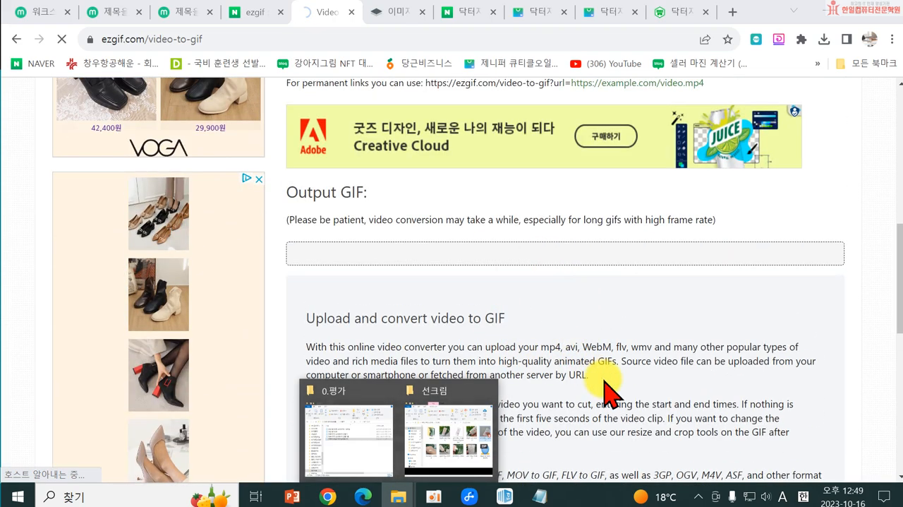
scroll(596, 377, "up", 2)
scroll(525, 309, "up", 3)
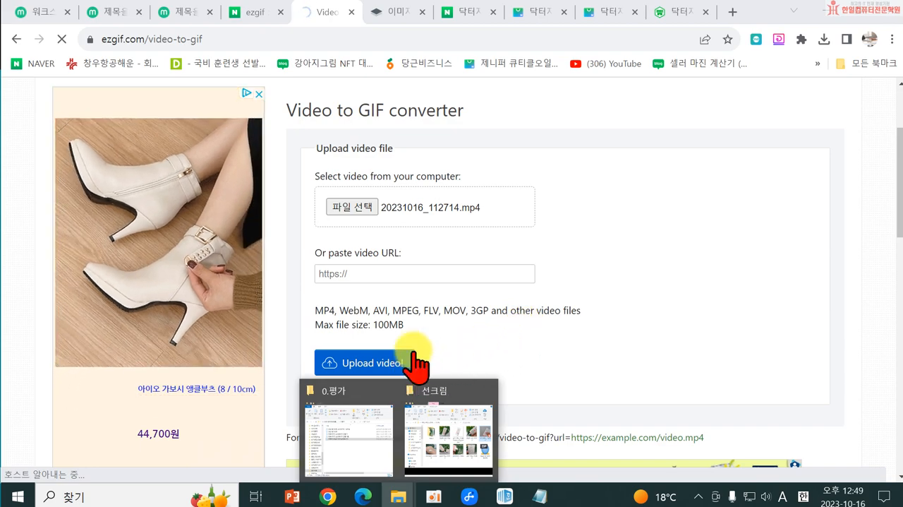
scroll(513, 344, "down", 2)
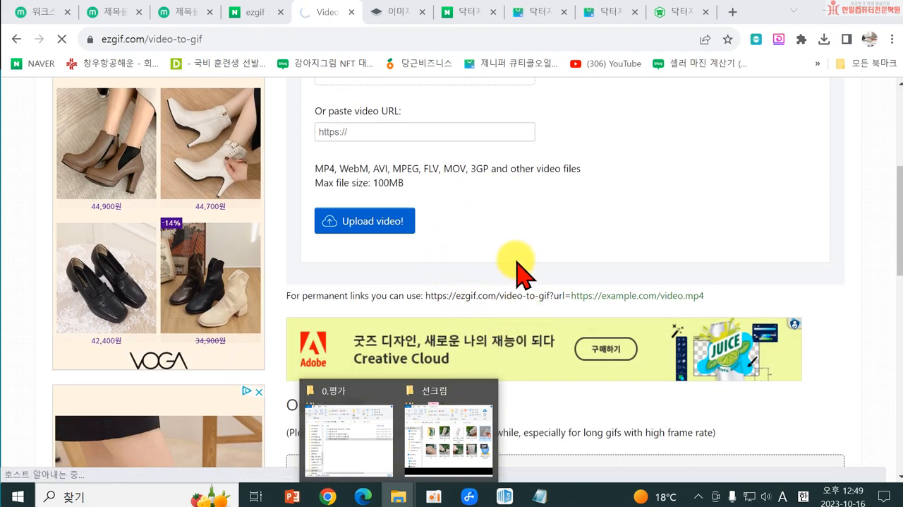
scroll(515, 316, "down", 4)
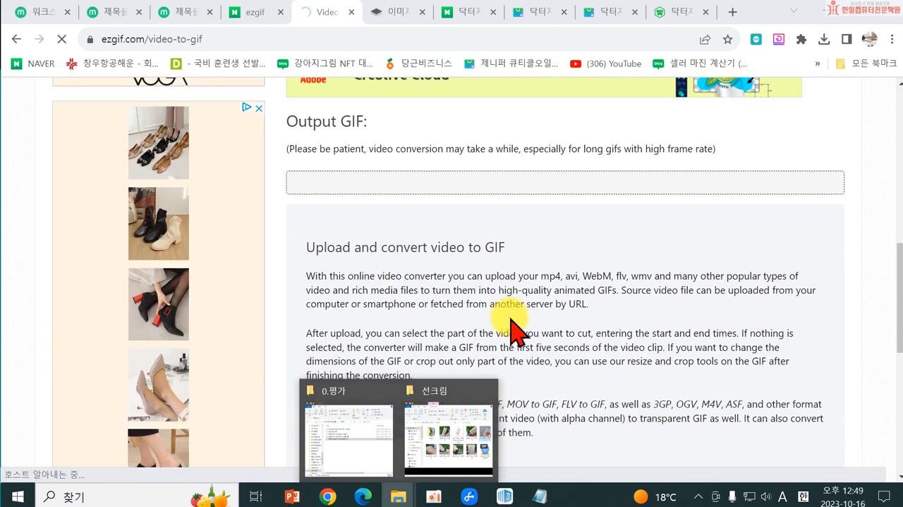
scroll(480, 268, "up", 2)
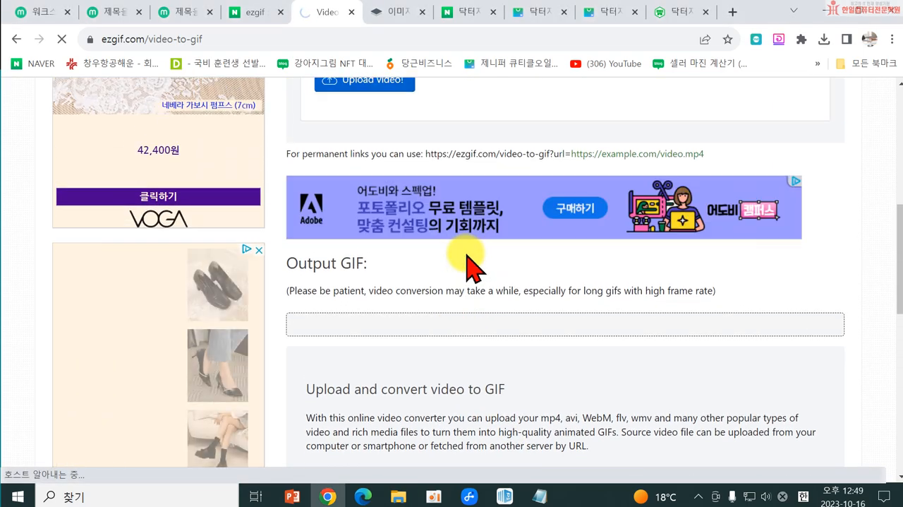
scroll(437, 330, "down", 2)
scroll(548, 324, "down", 5)
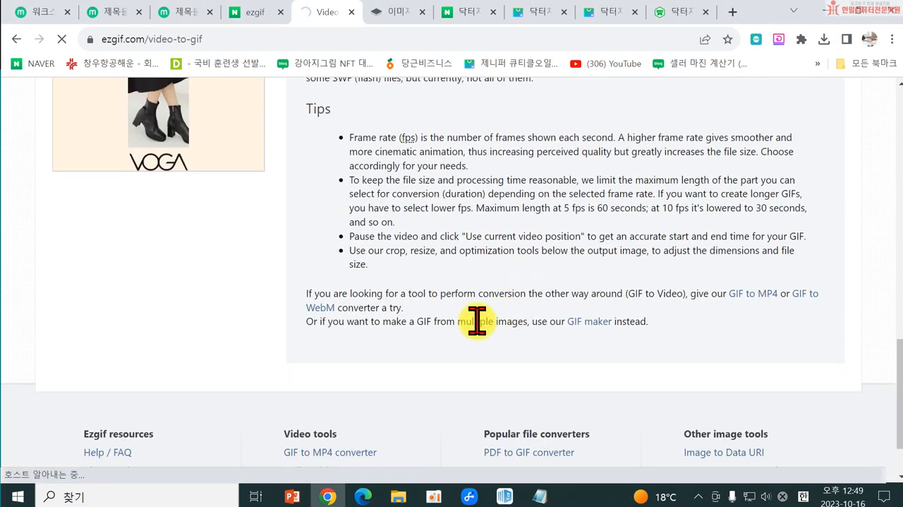
scroll(461, 329, "up", 11)
scroll(423, 314, "down", 3)
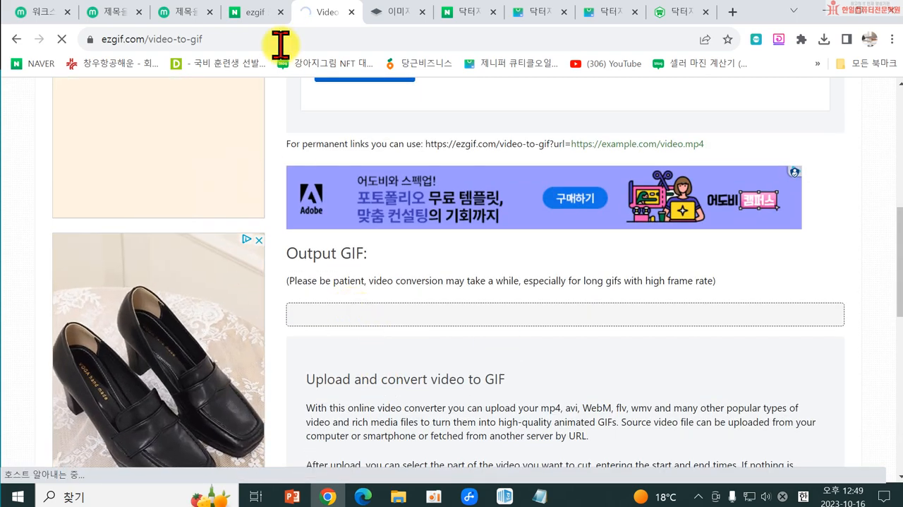
scroll(416, 211, "up", 4)
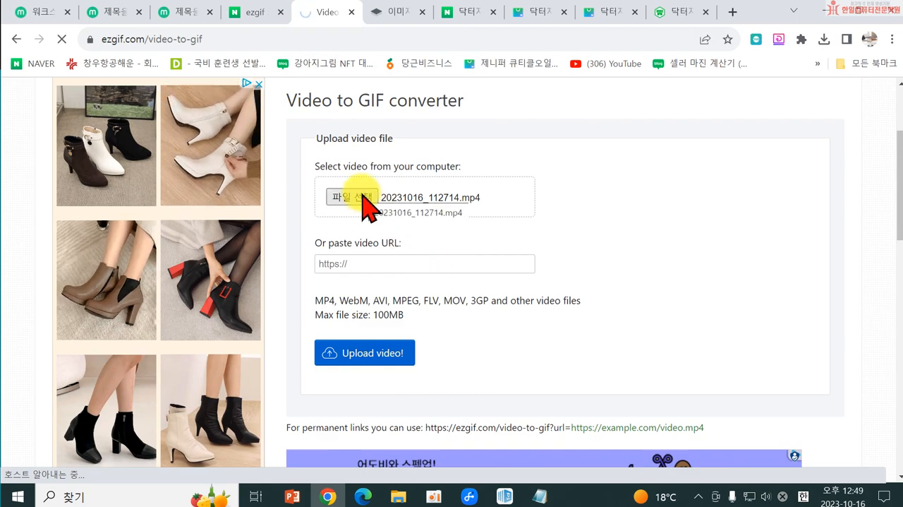
scroll(367, 324, "down", 8)
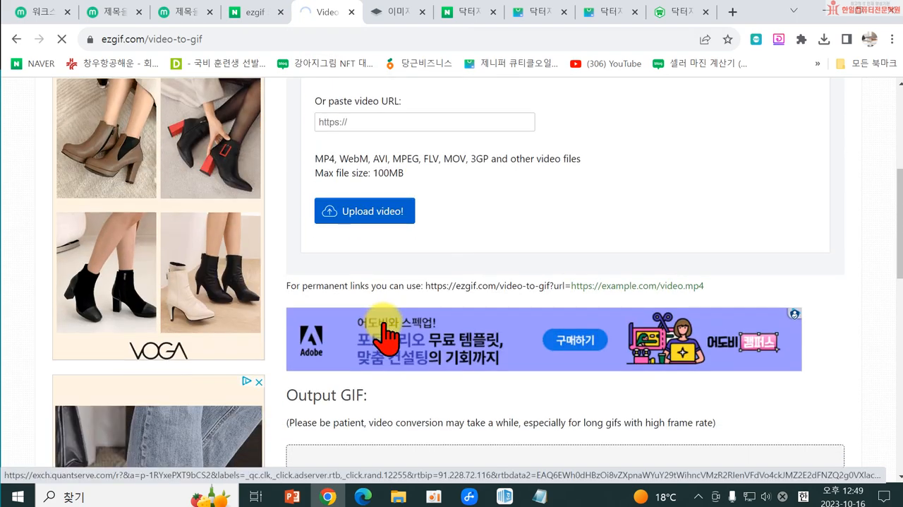
scroll(388, 388, "down", 8)
scroll(393, 289, "up", 14)
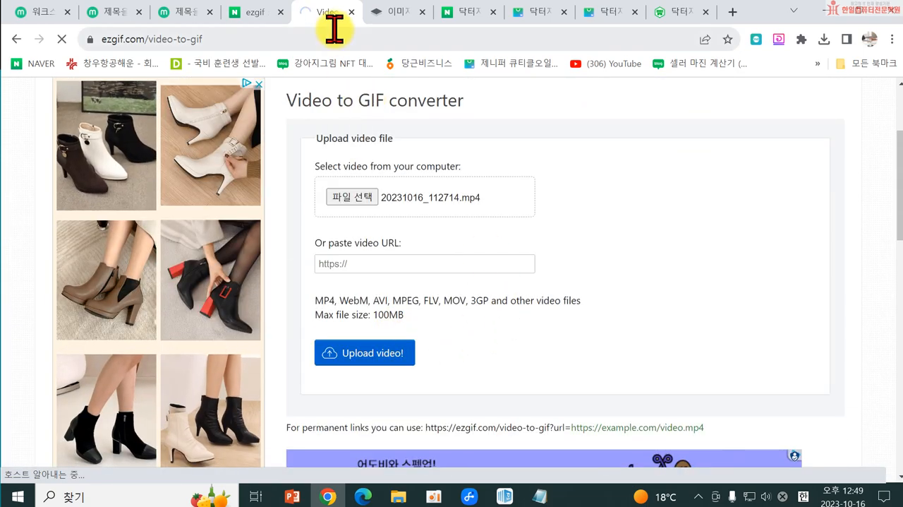
Step: Choose the 20231016_112714 video from the 선크림 folder again and restart its upload to the converter
left_click(347, 207)
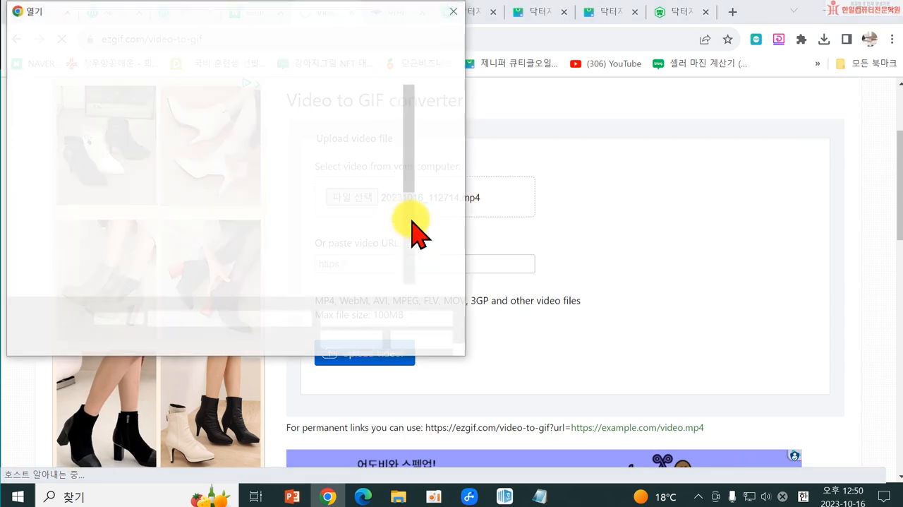
scroll(308, 238, "down", 3)
scroll(312, 238, "up", 3)
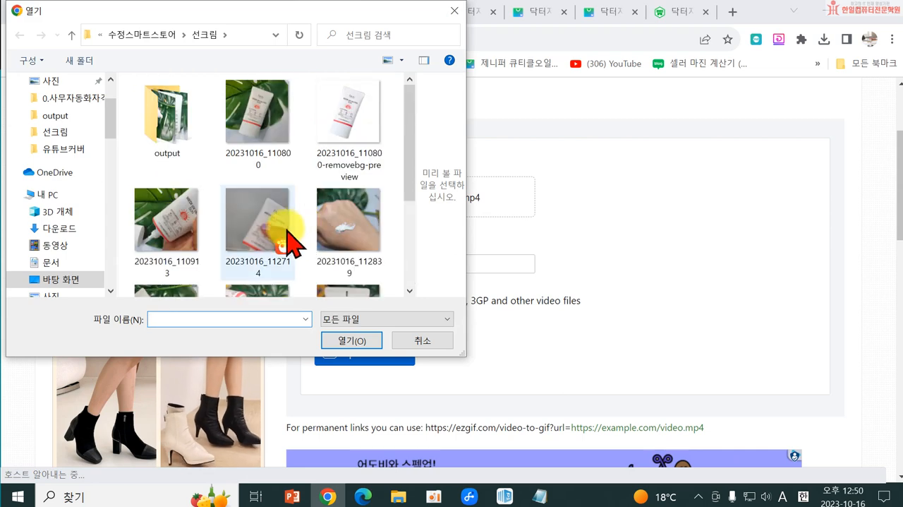
double_click(291, 228)
left_click(381, 356)
mouse_move(399, 499)
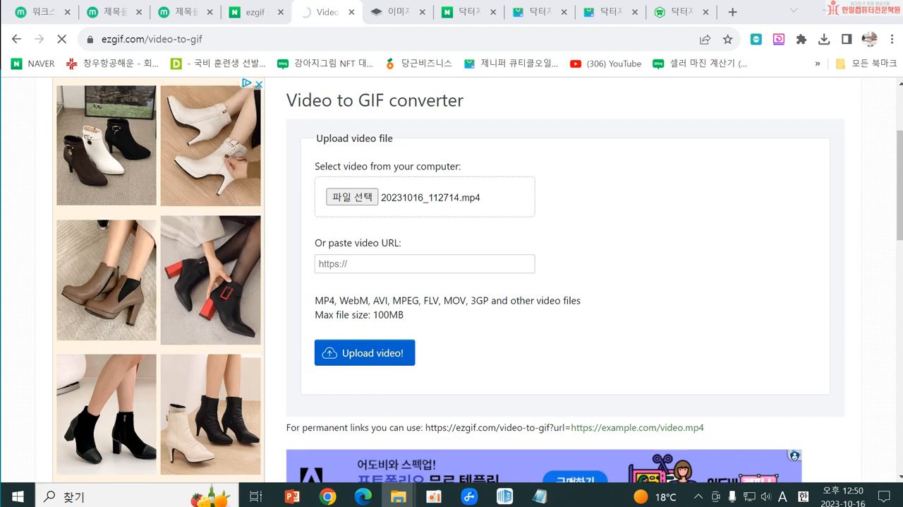
scroll(554, 346, "down", 4)
scroll(554, 345, "down", 5)
scroll(530, 336, "up", 4)
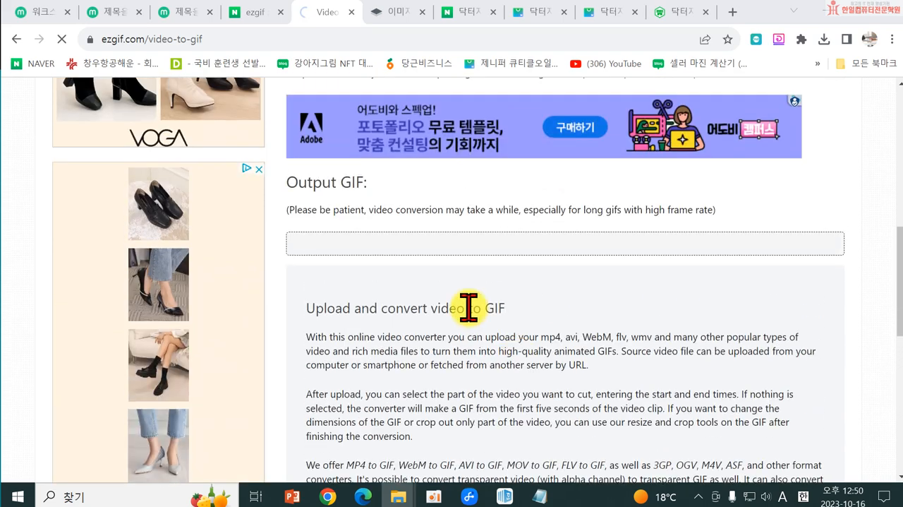
left_click(466, 308)
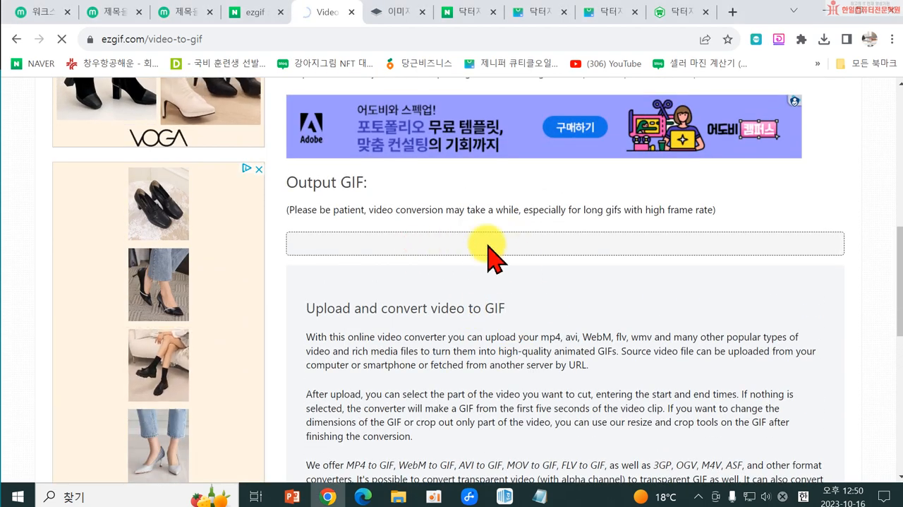